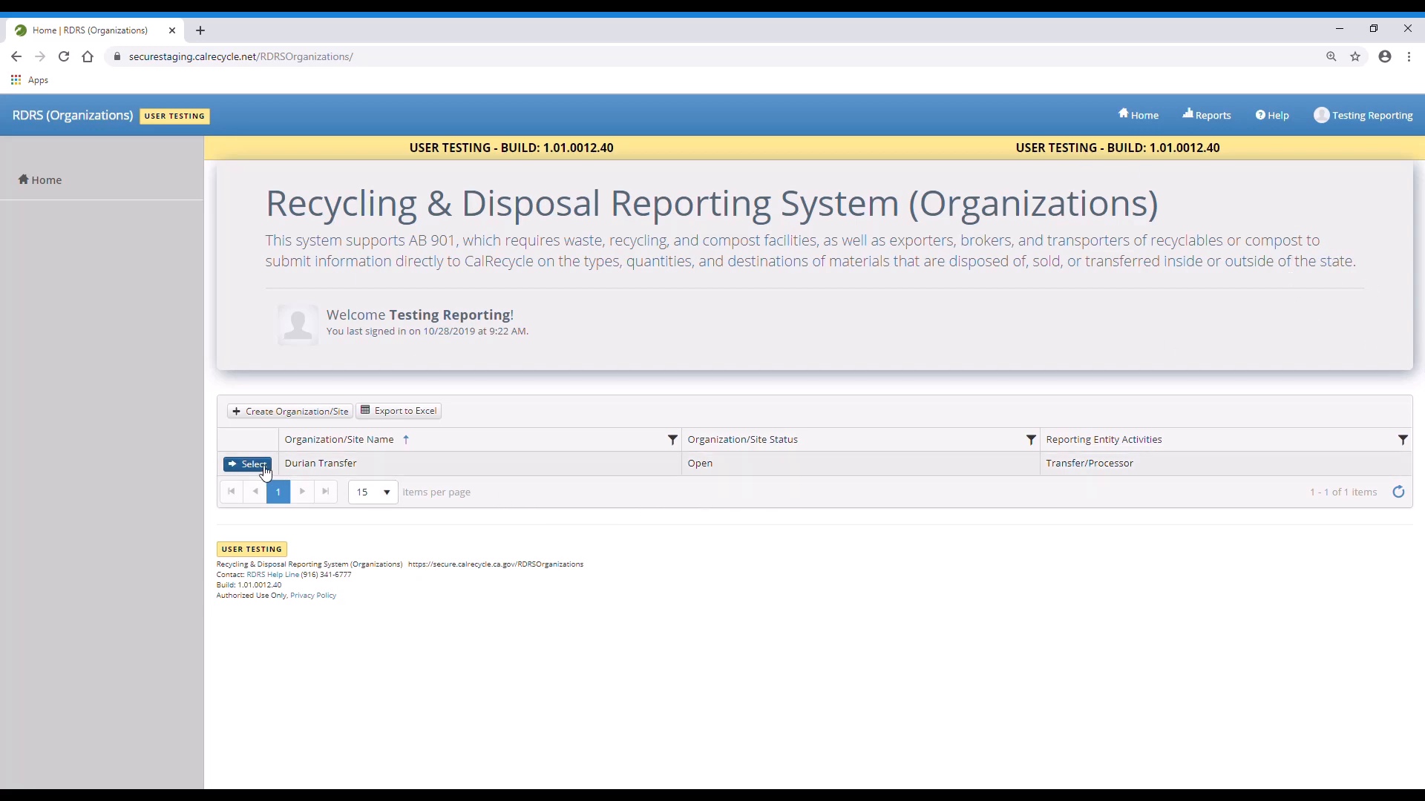
- Open the Durian Transfer organization and start adding a new quarterly report for it
{"action": "left_click", "coordinate": [249, 465]}
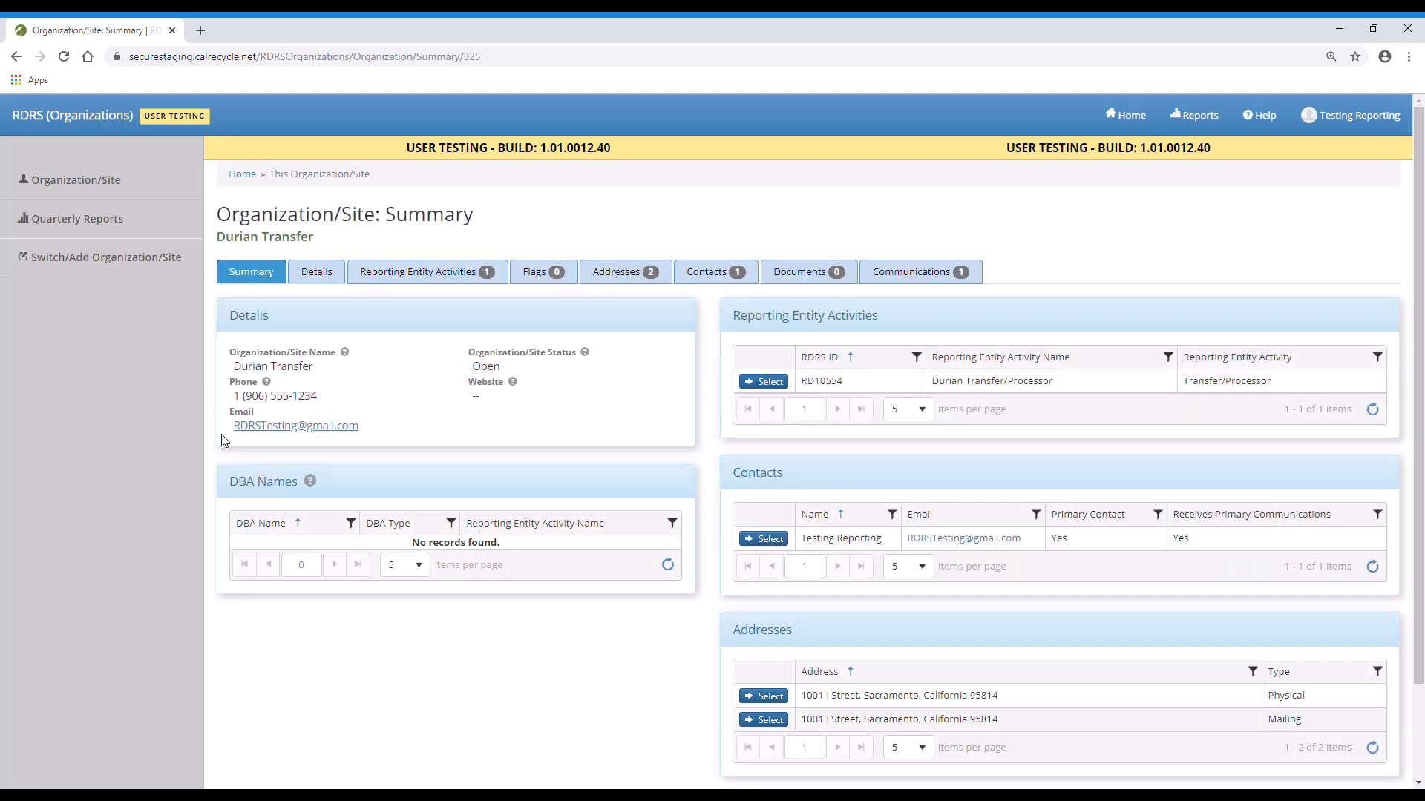
{"action": "left_click", "coordinate": [169, 233]}
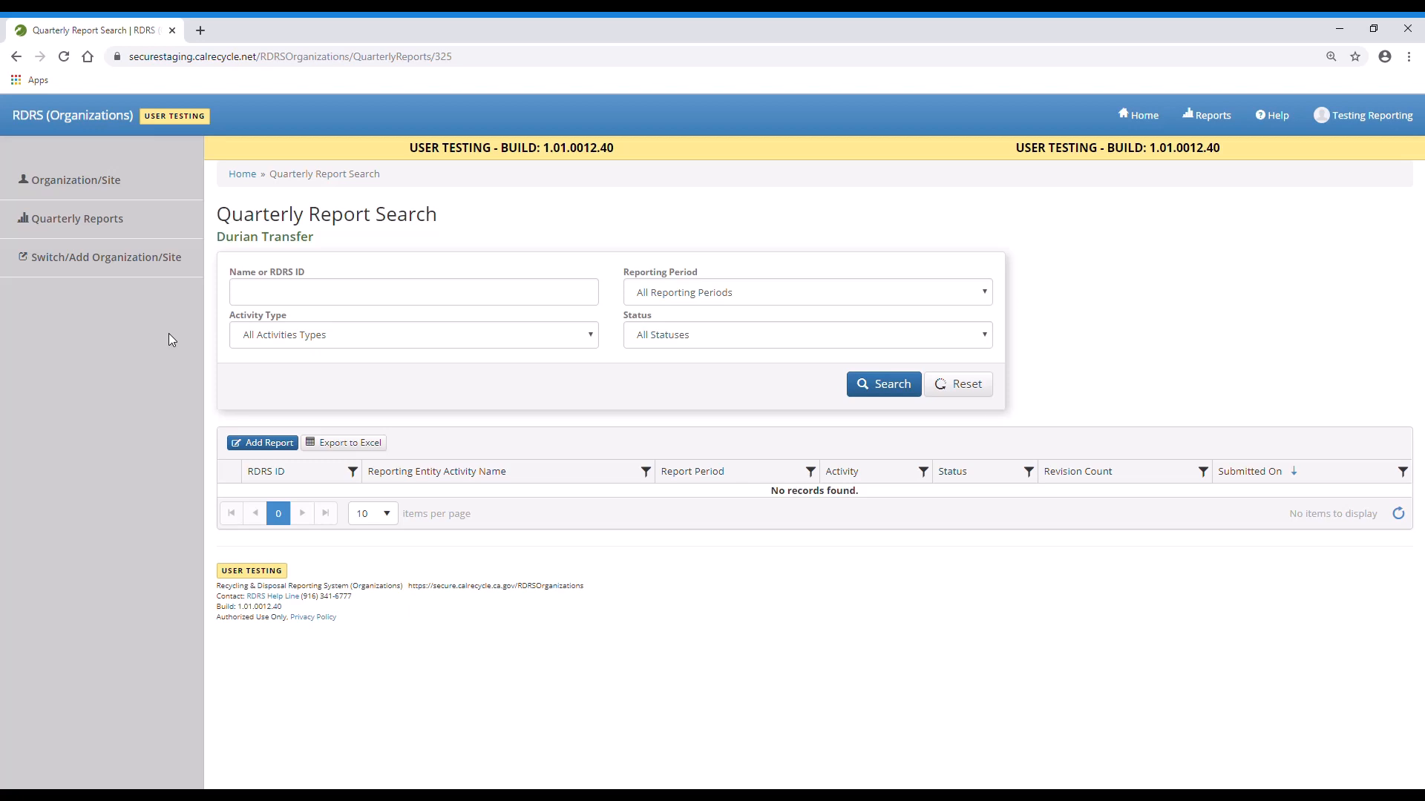
{"action": "left_click", "coordinate": [257, 445]}
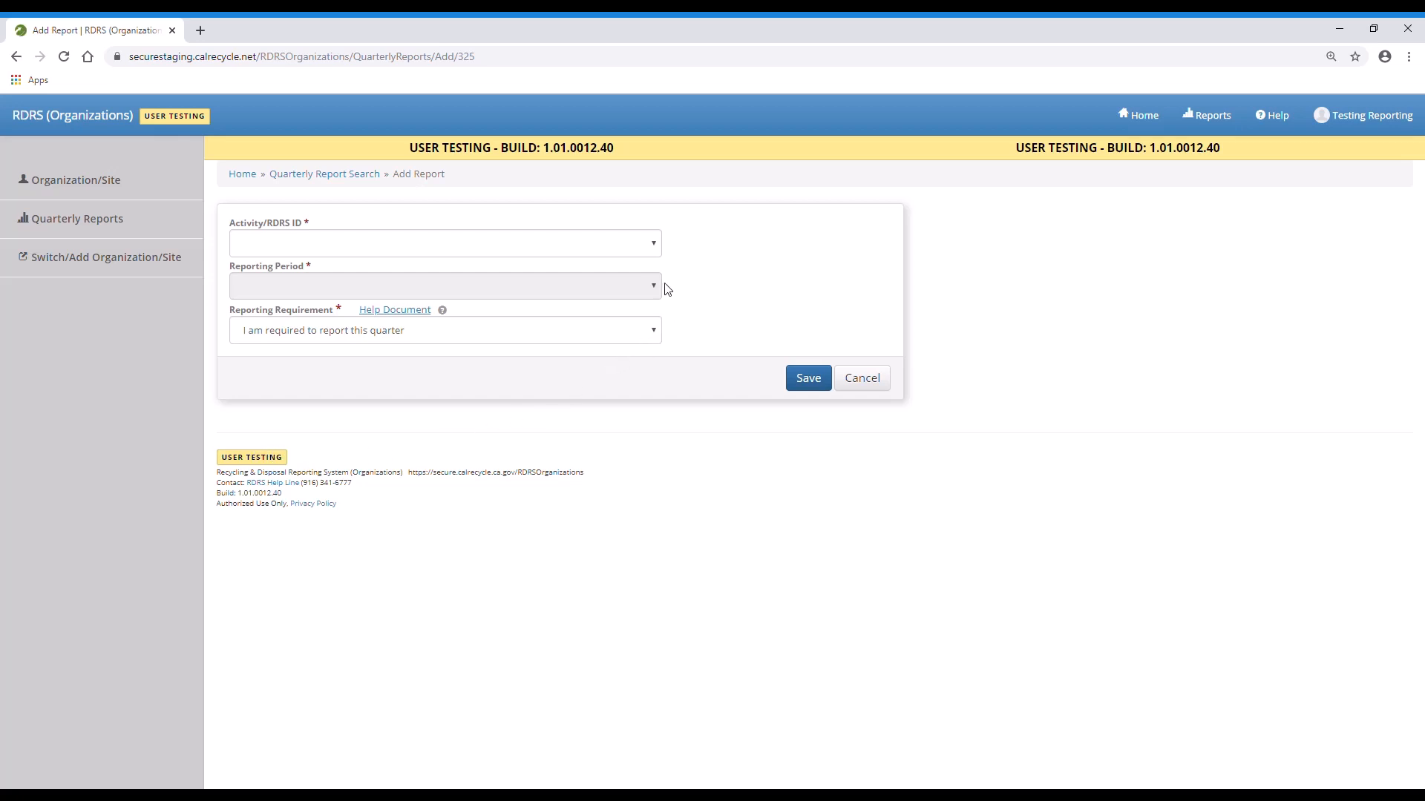
- Create the report for the Durian Transfer/Processor activity with reporting period 2019 Q3, keeping the required-to-report option
{"action": "left_click", "coordinate": [656, 249]}
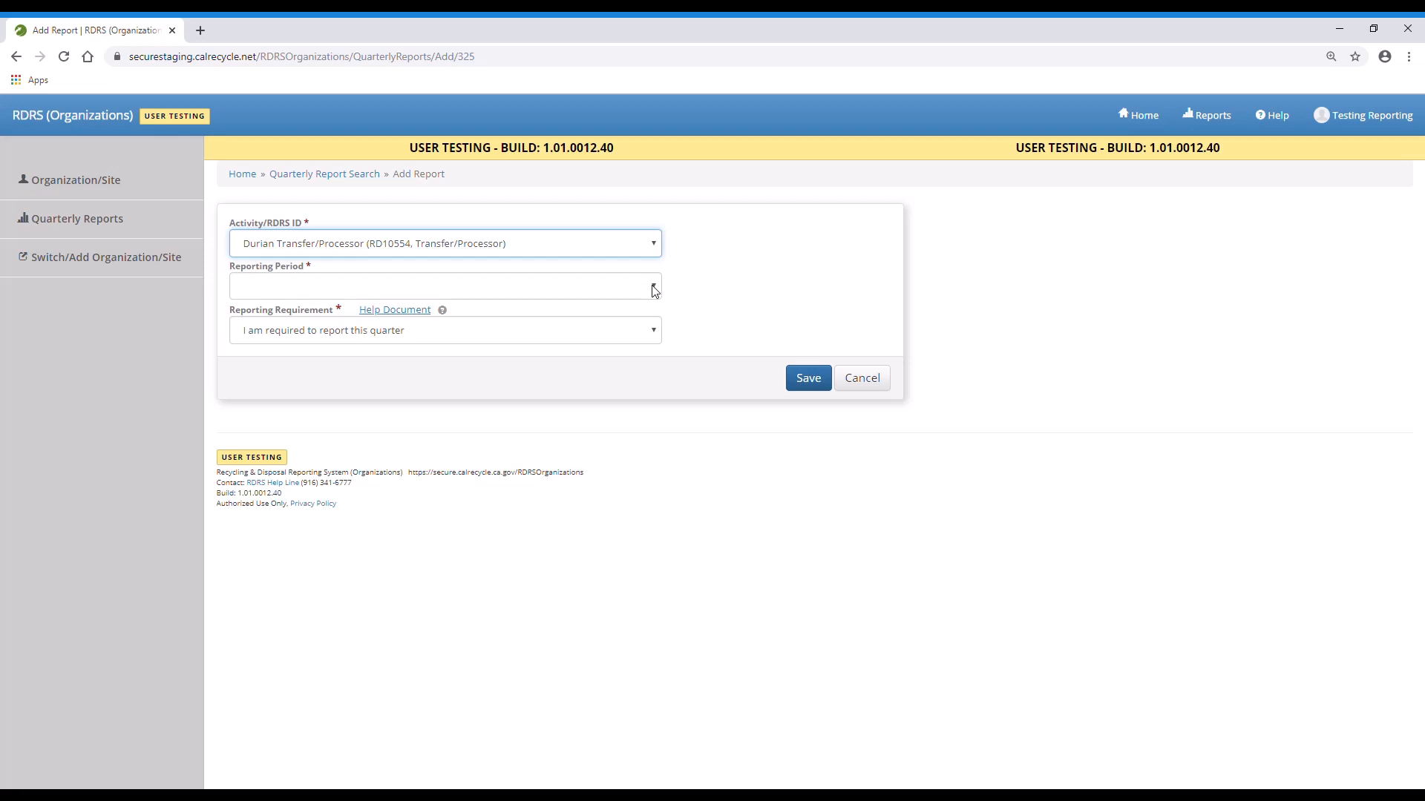
{"action": "left_click", "coordinate": [656, 291]}
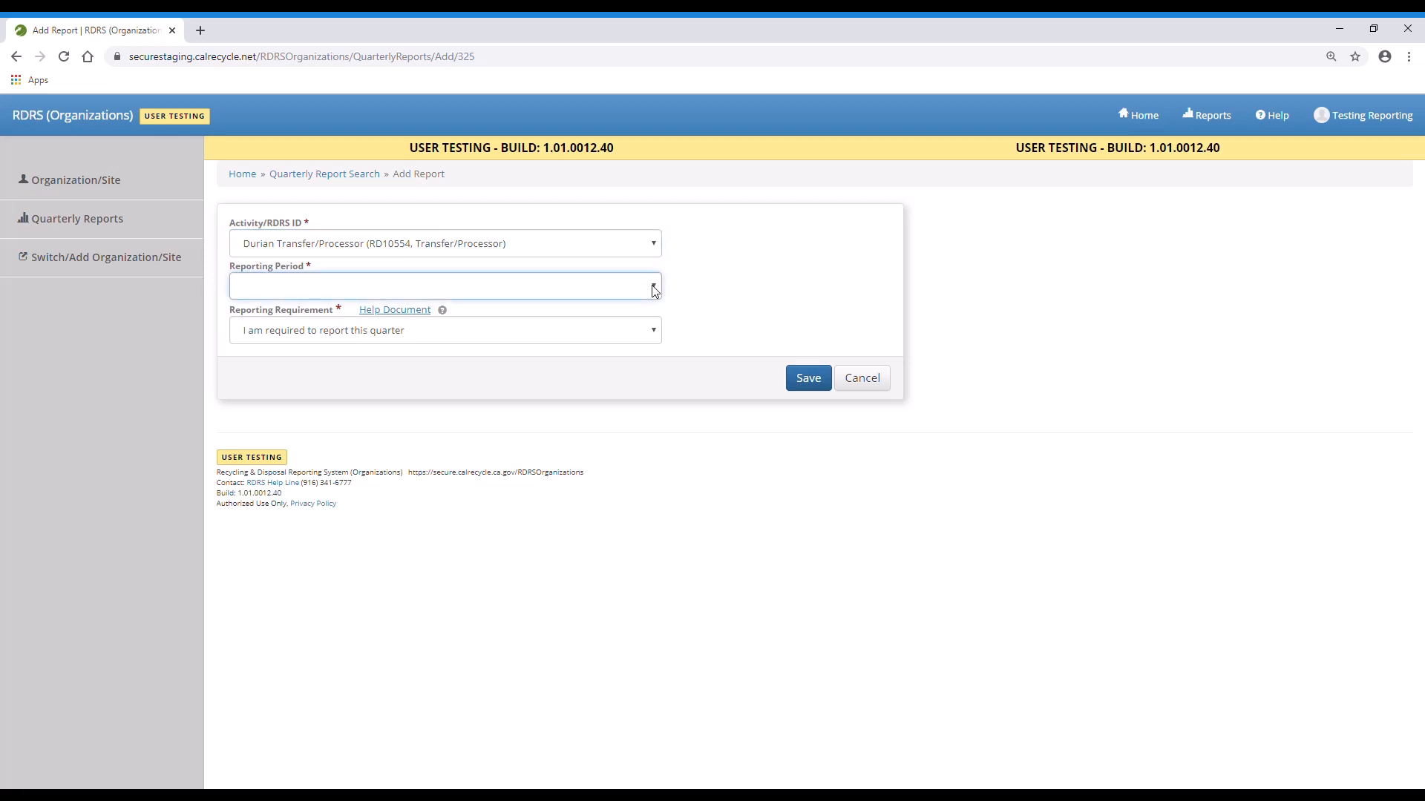
{"action": "left_click", "coordinate": [618, 348]}
{"action": "left_click", "coordinate": [800, 381]}
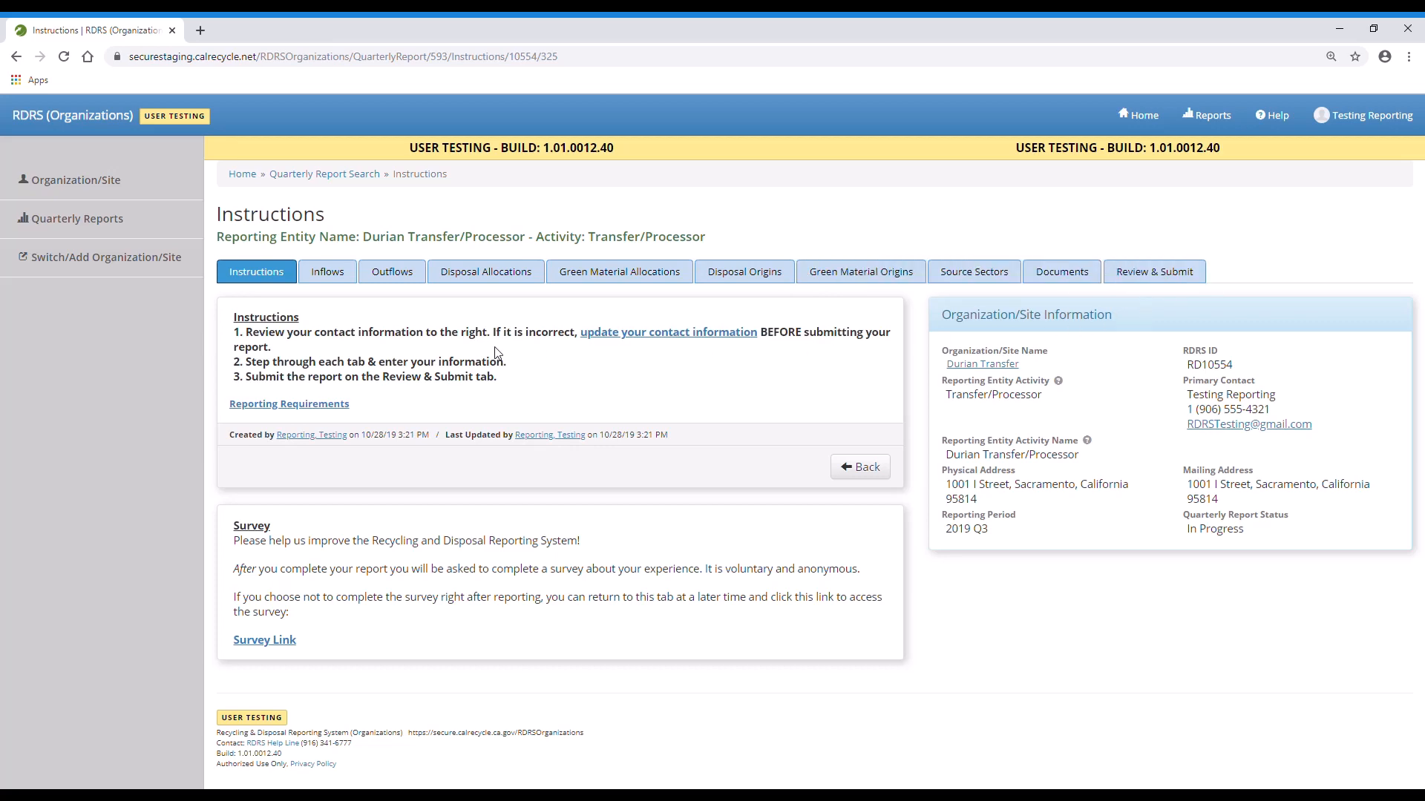
- In the report's inflows, set the tons-received method to "Track material weight using certified scales" and save it
{"action": "left_click", "coordinate": [346, 282]}
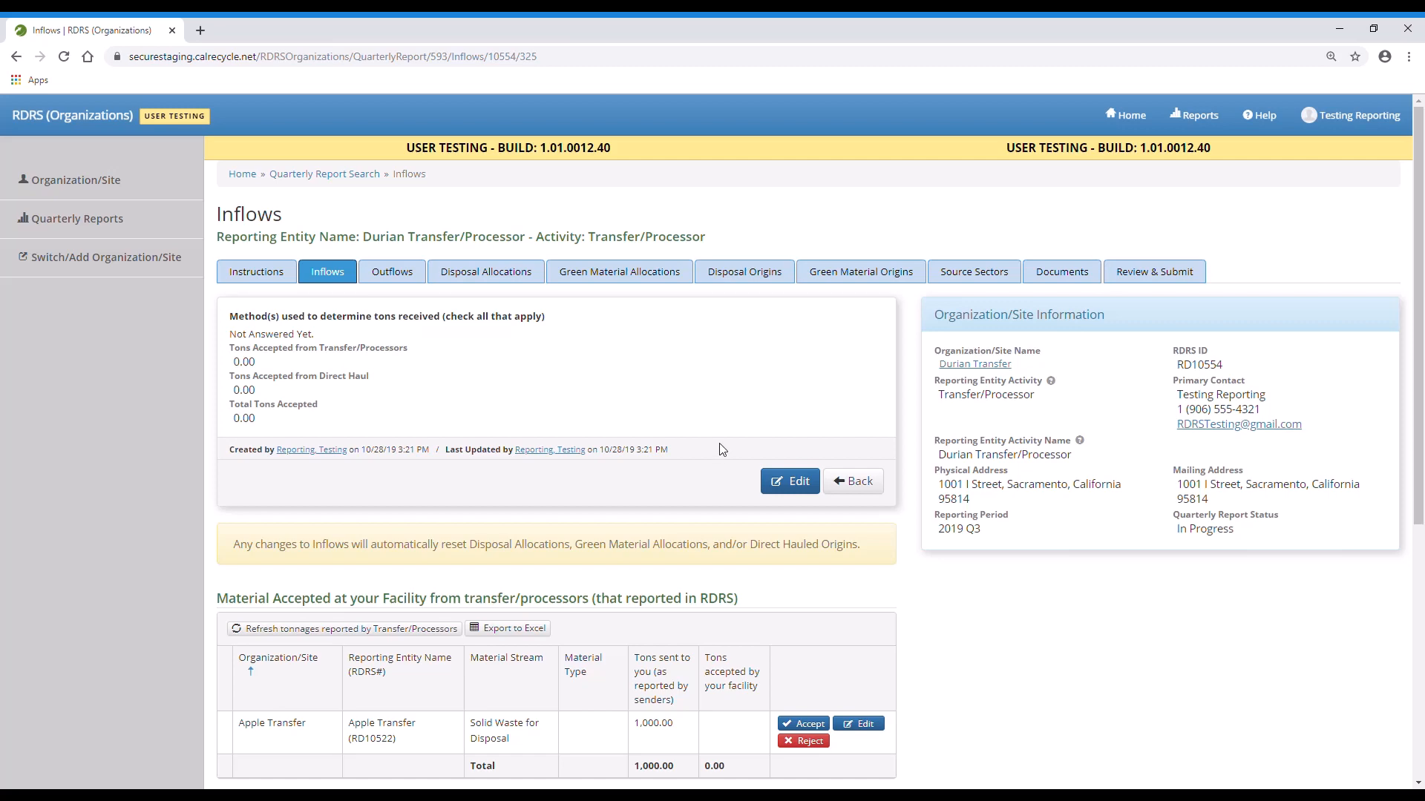
{"action": "left_click", "coordinate": [780, 484]}
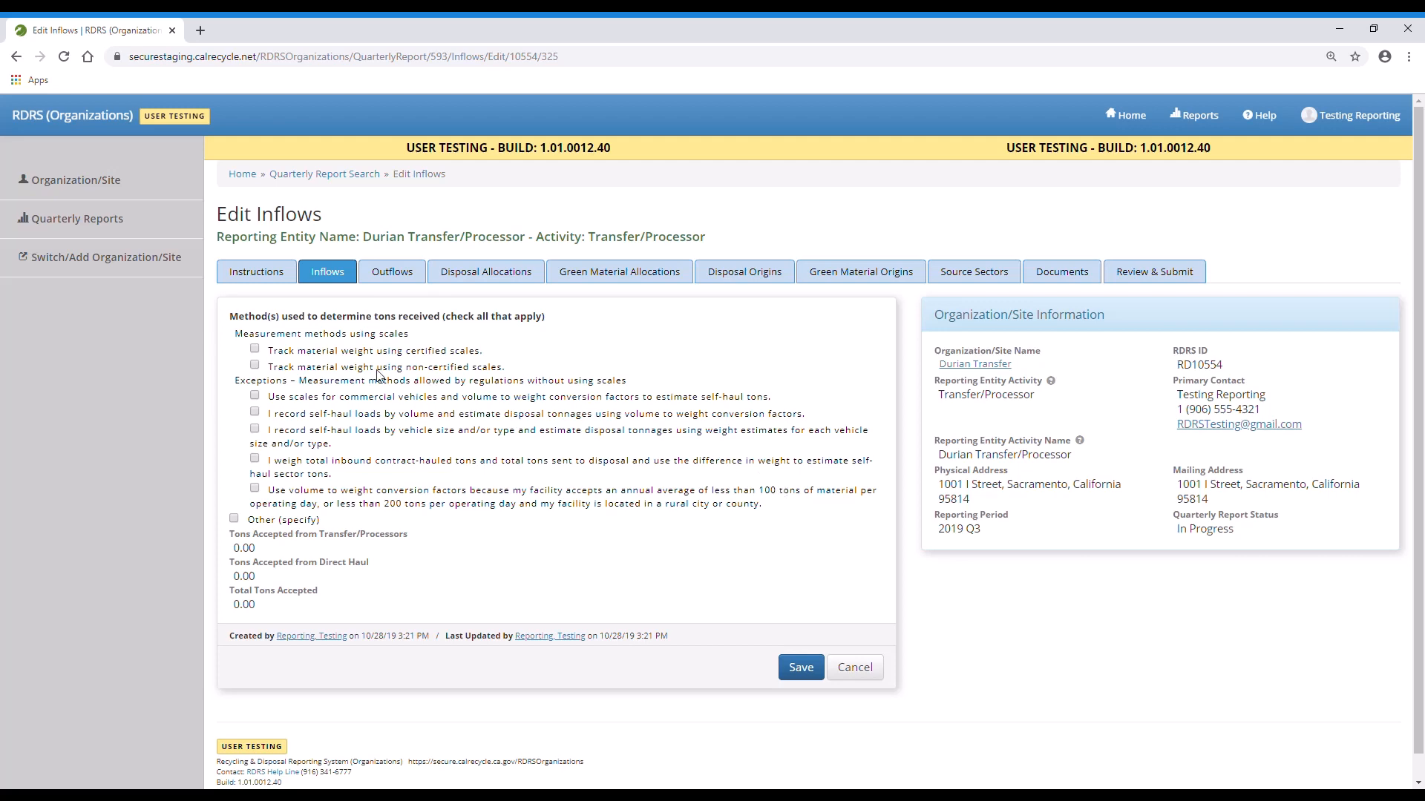
{"action": "left_click", "coordinate": [254, 349]}
{"action": "left_click", "coordinate": [799, 667]}
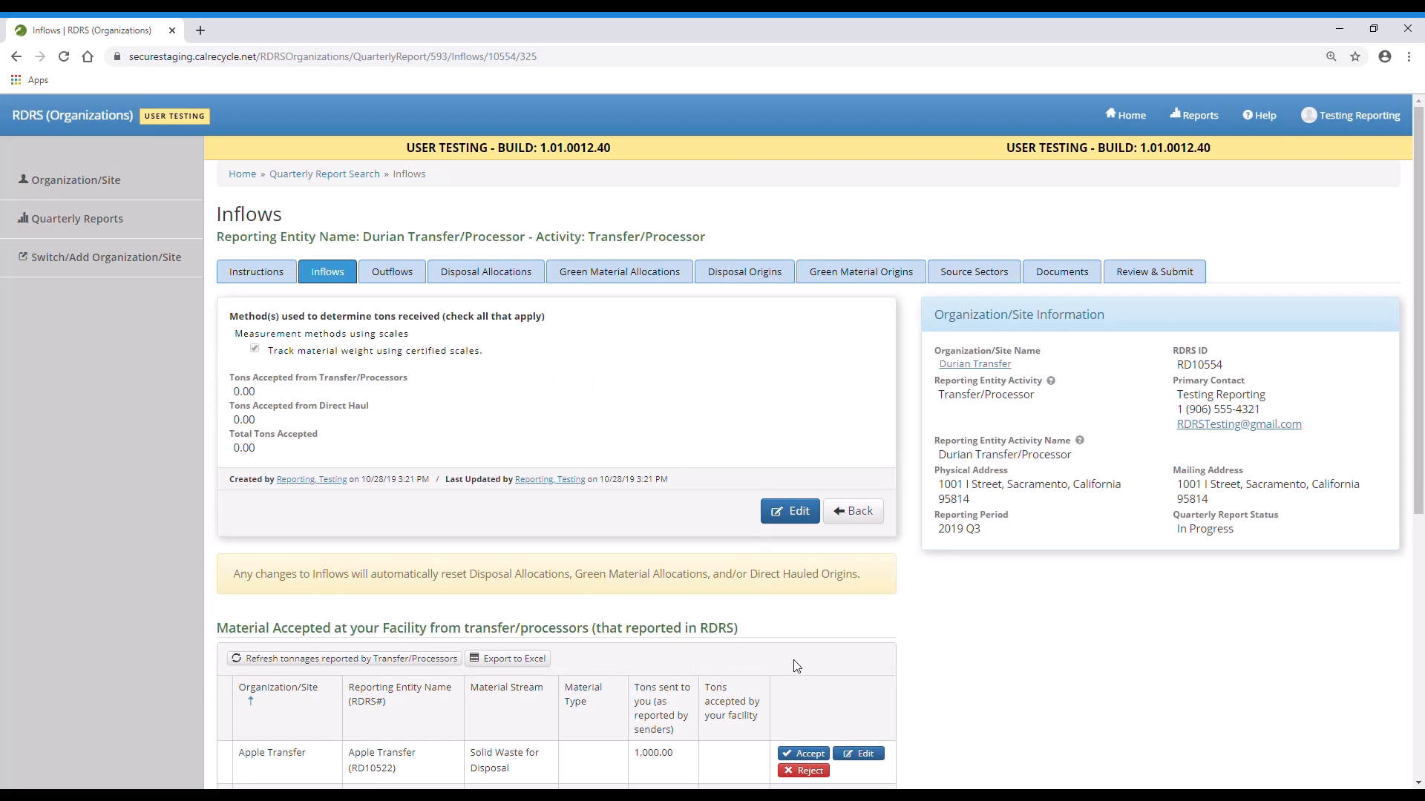
- Set the tons accepted by the facility for the Apple Transfer inflow to 1095 and save the row
{"action": "scroll", "coordinate": [797, 665], "scroll_direction": "down", "scroll_amount": 4}
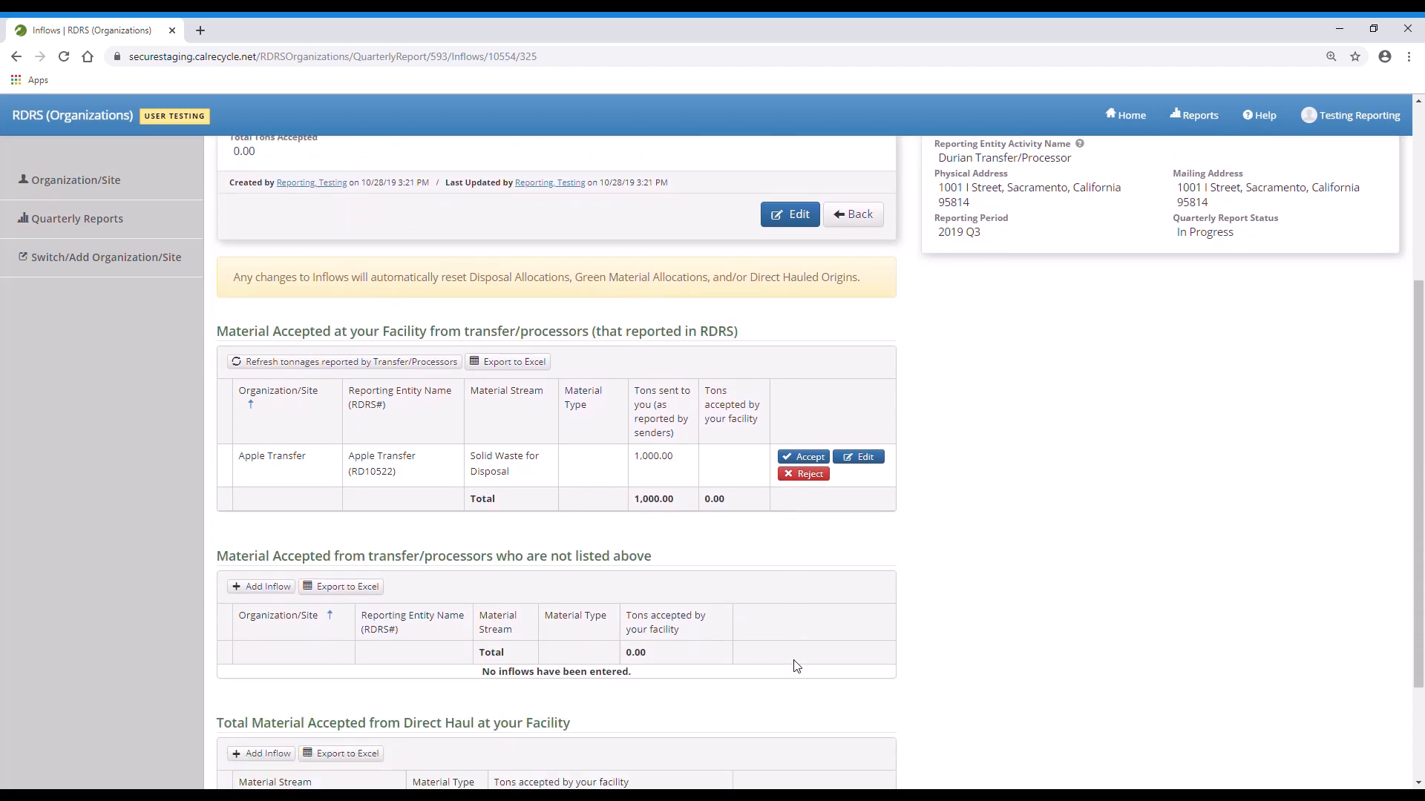
{"action": "scroll", "coordinate": [796, 665], "scroll_direction": "down", "scroll_amount": 2}
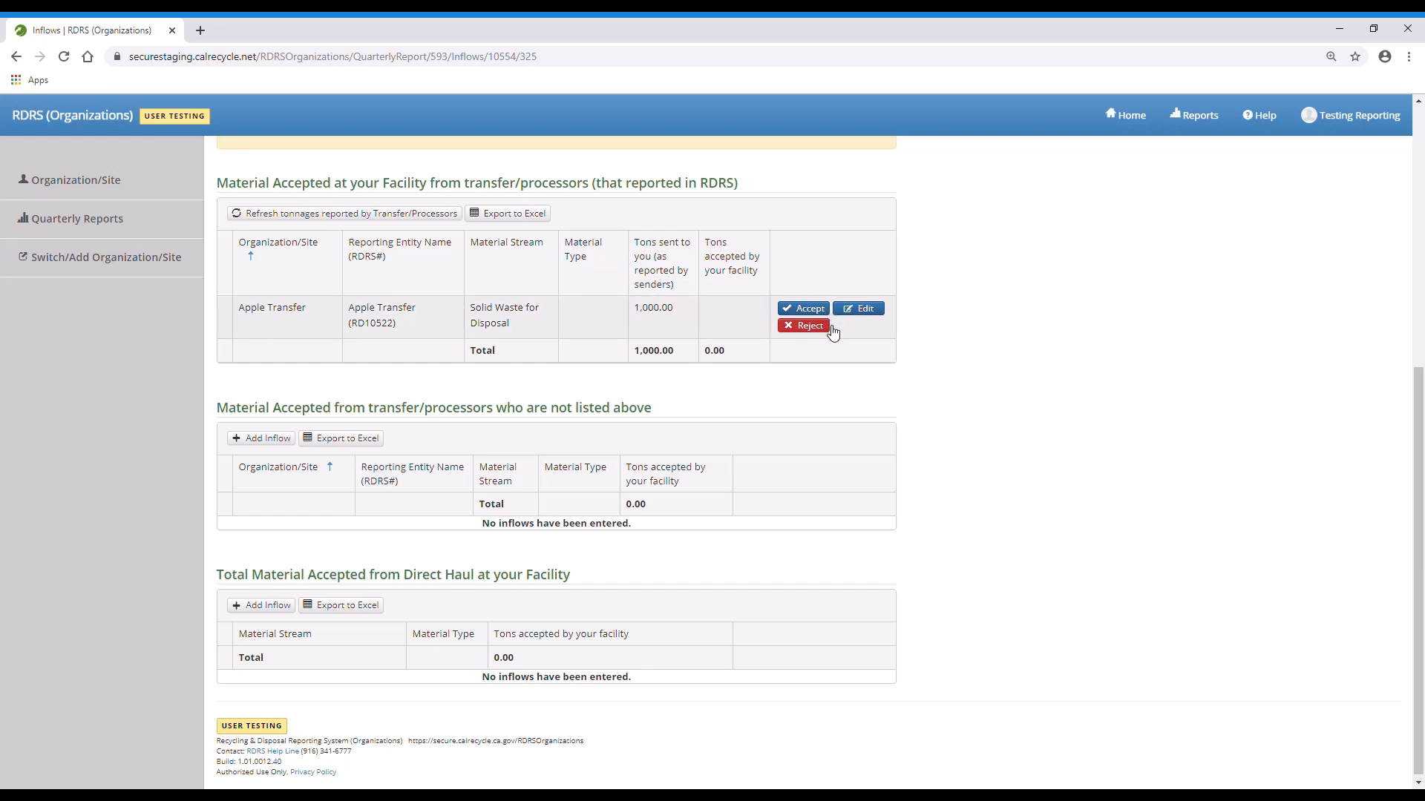
{"action": "left_click", "coordinate": [885, 317]}
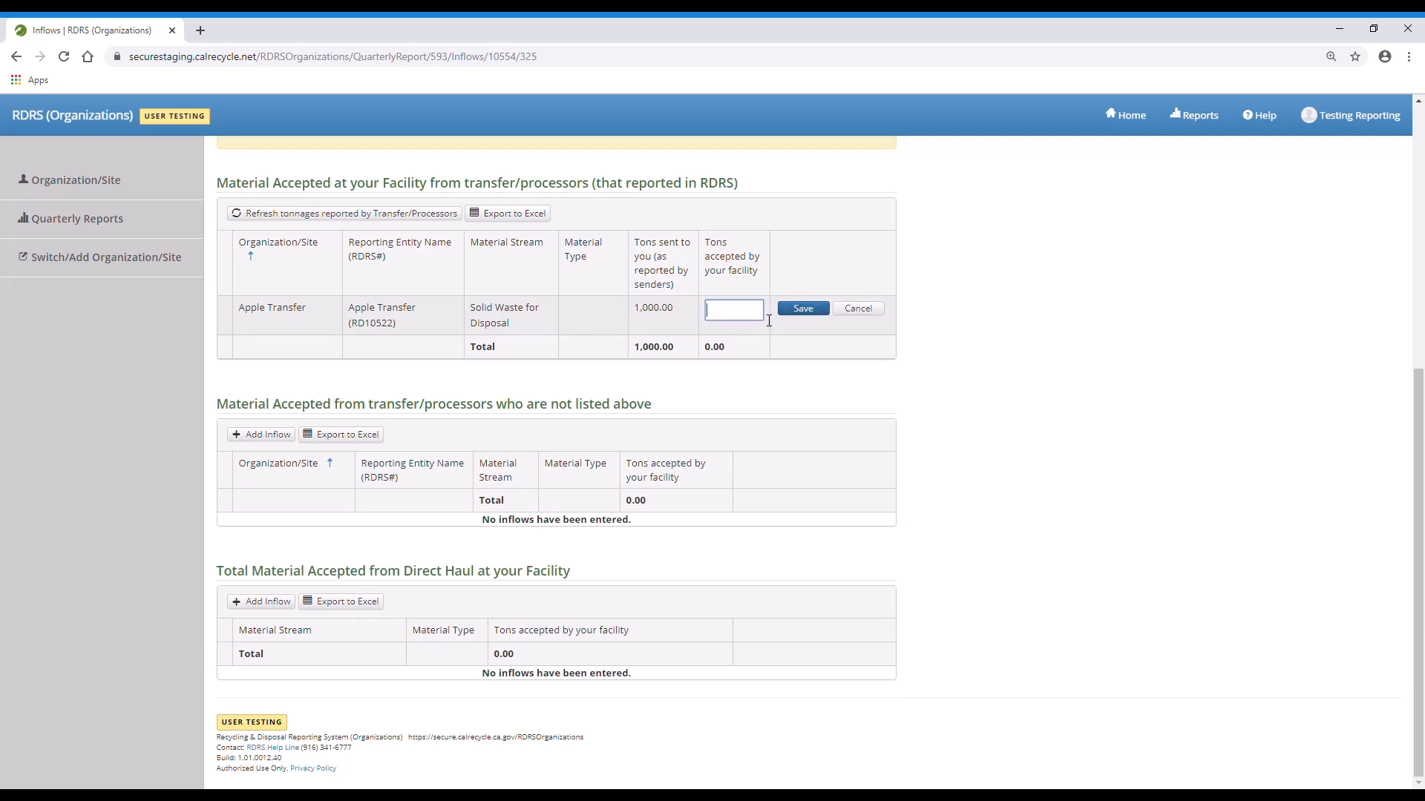
{"action": "type", "text": "1095"}
{"action": "left_click", "coordinate": [803, 308]}
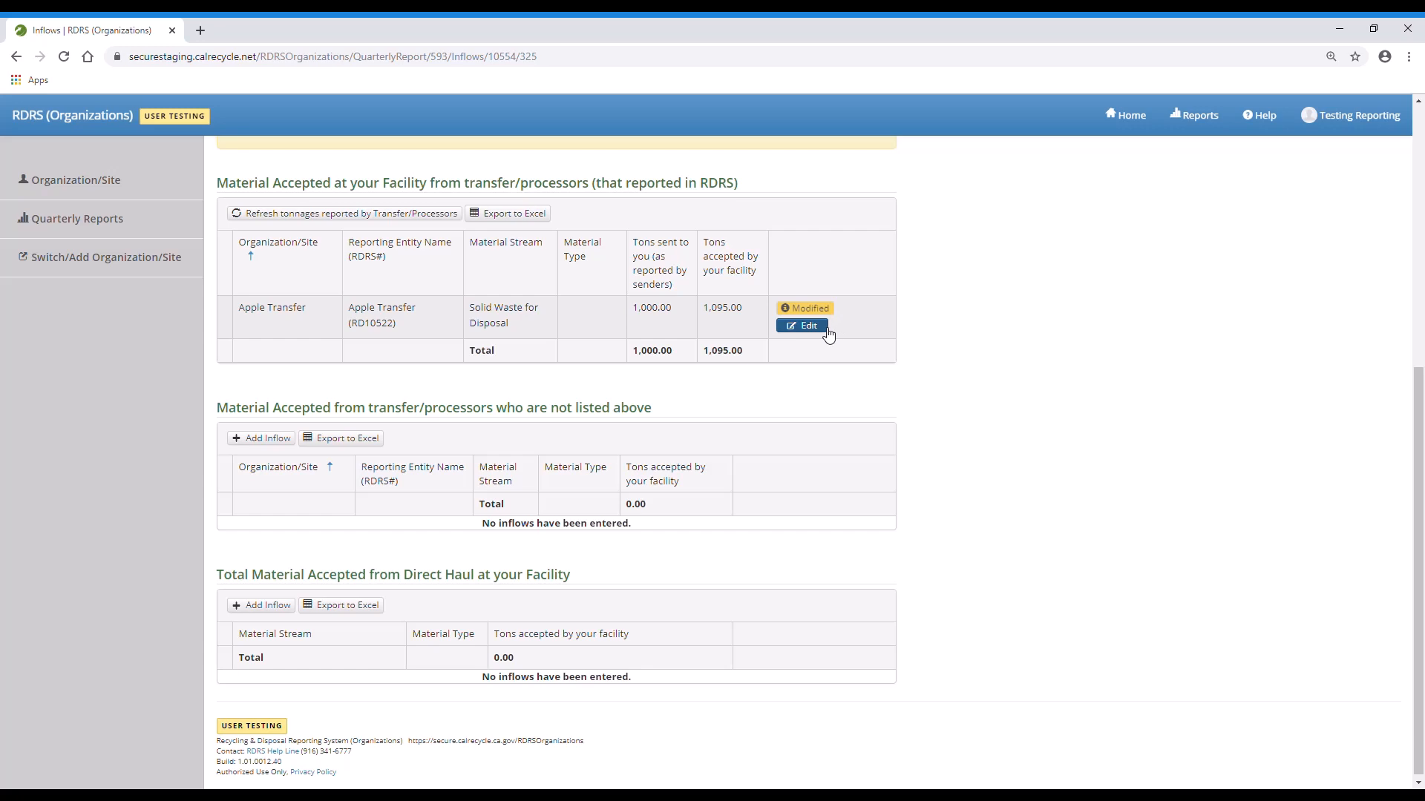
- Change the Apple Transfer inflow's accepted tons to 1000 and save the row
{"action": "left_click", "coordinate": [803, 327]}
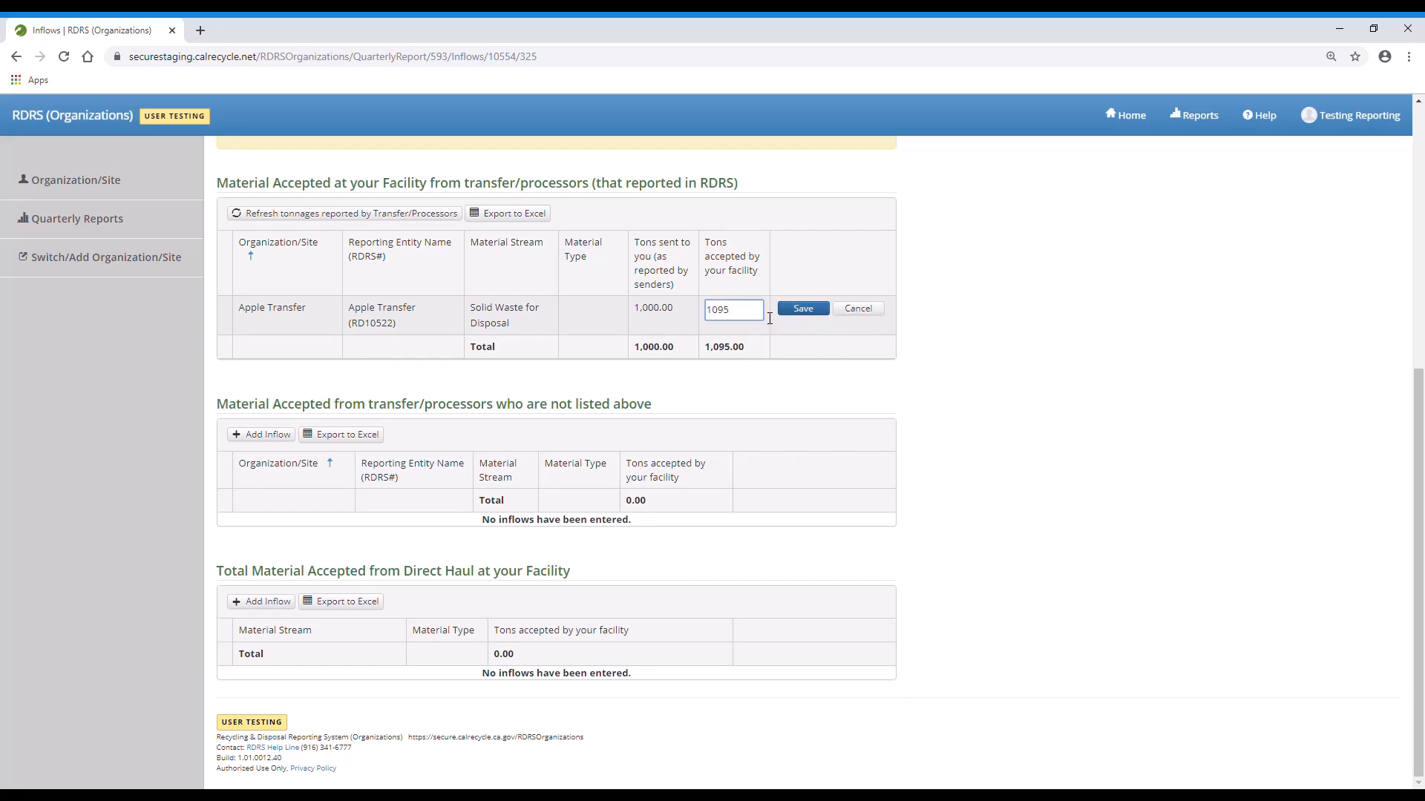
{"action": "key", "text": "BackSpace"}
{"action": "type", "text": "00"}
{"action": "left_click", "coordinate": [797, 309]}
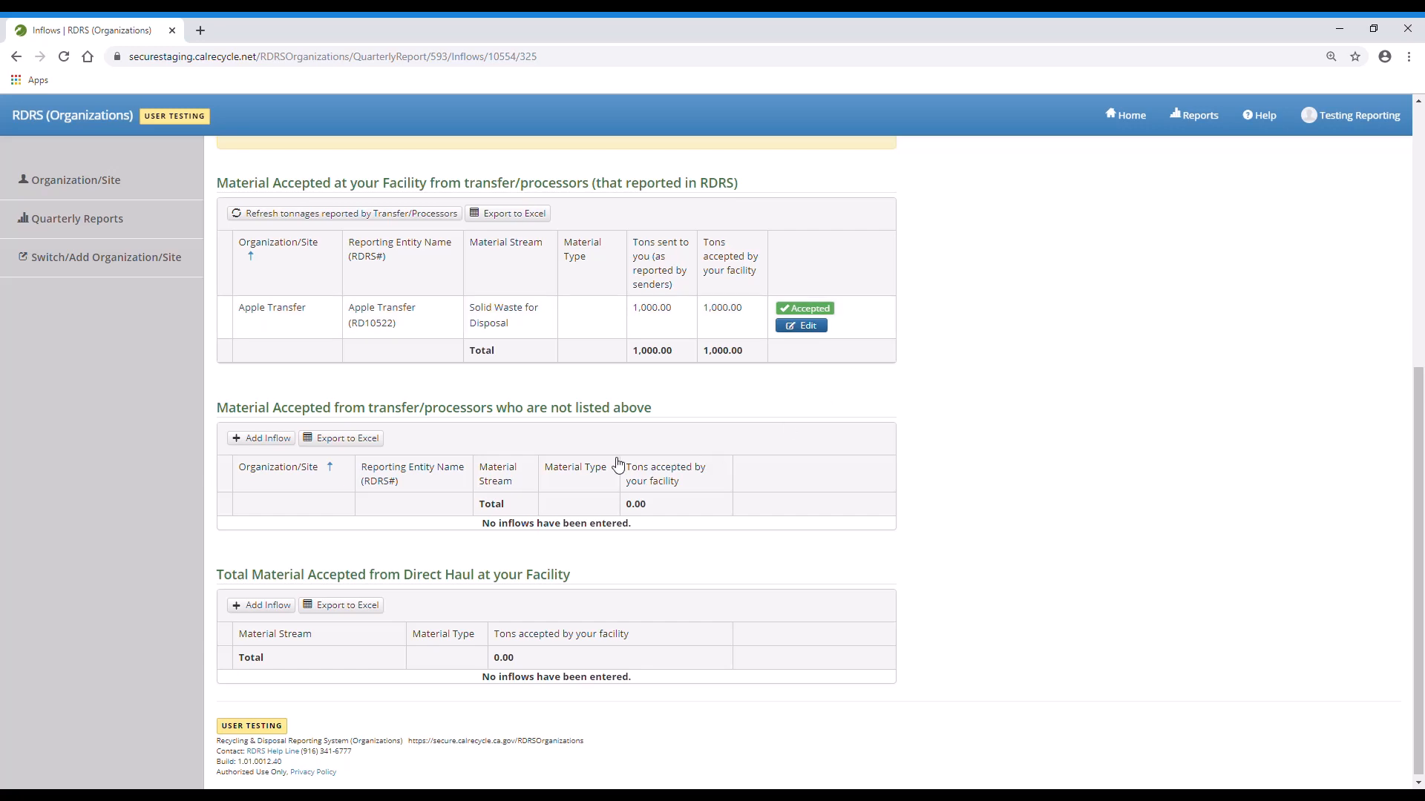
- Add an inflow from an unlisted transfer/processor and choose Hill Disposal (Hill Transfer) as the sending facility
{"action": "left_click", "coordinate": [297, 448]}
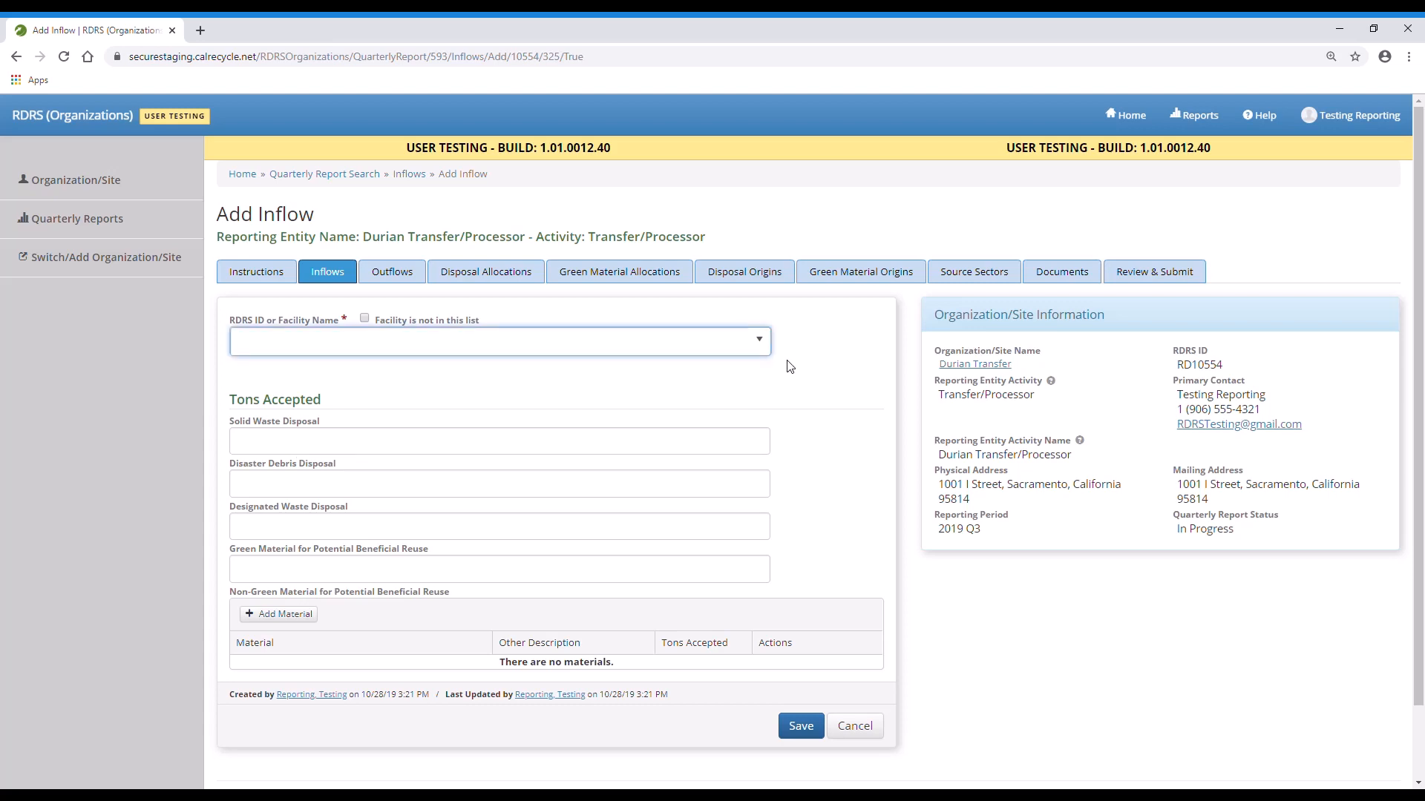
{"action": "type", "text": "hill t"}
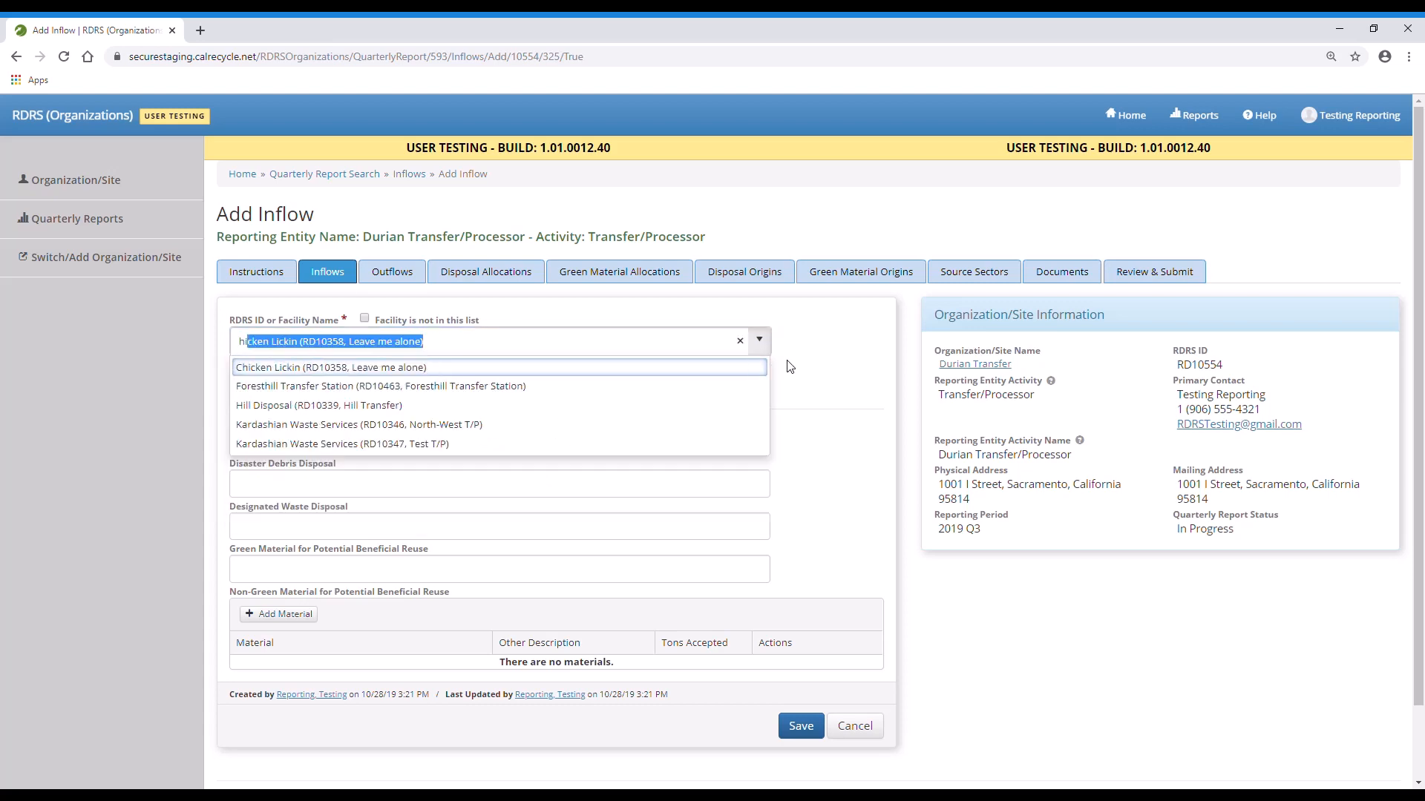
{"action": "type", "text": "r"}
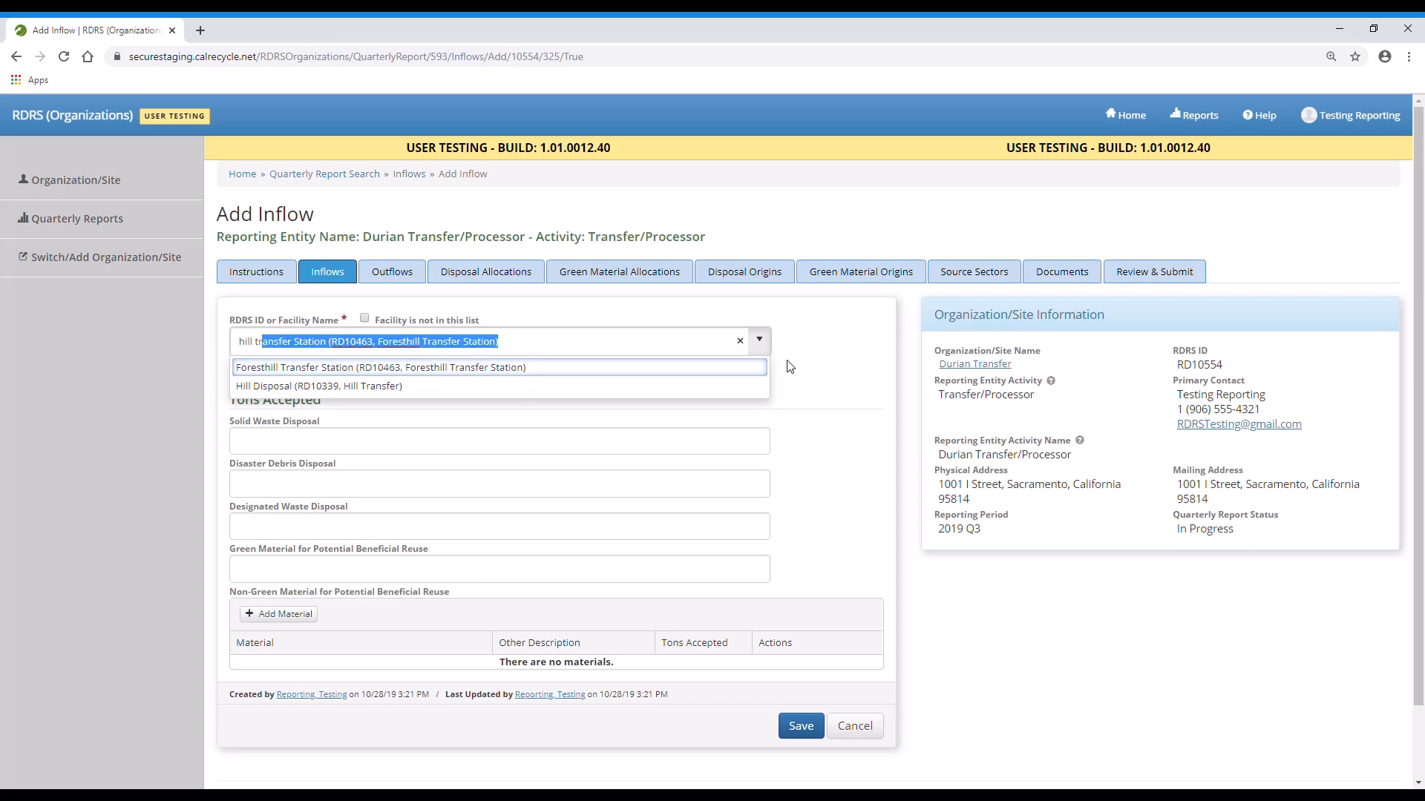
{"action": "type", "text": "ansfer"}
{"action": "left_click", "coordinate": [487, 385]}
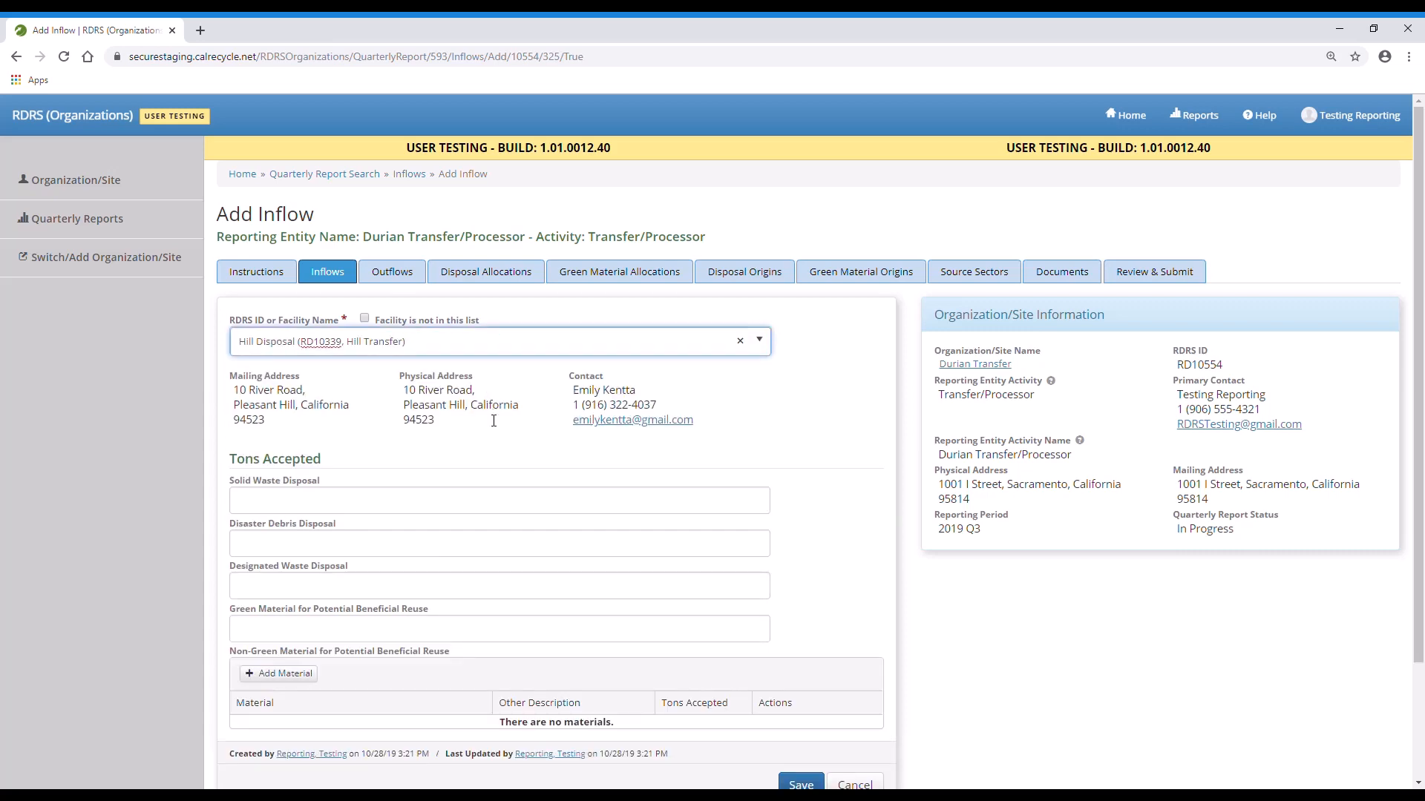
- Enter 1000 tons of Solid Waste Disposal and 50 tons of Designated Waste Disposal for the Hill Disposal inflow and save
{"action": "left_click", "coordinate": [399, 508]}
{"action": "type", "text": "1000"}
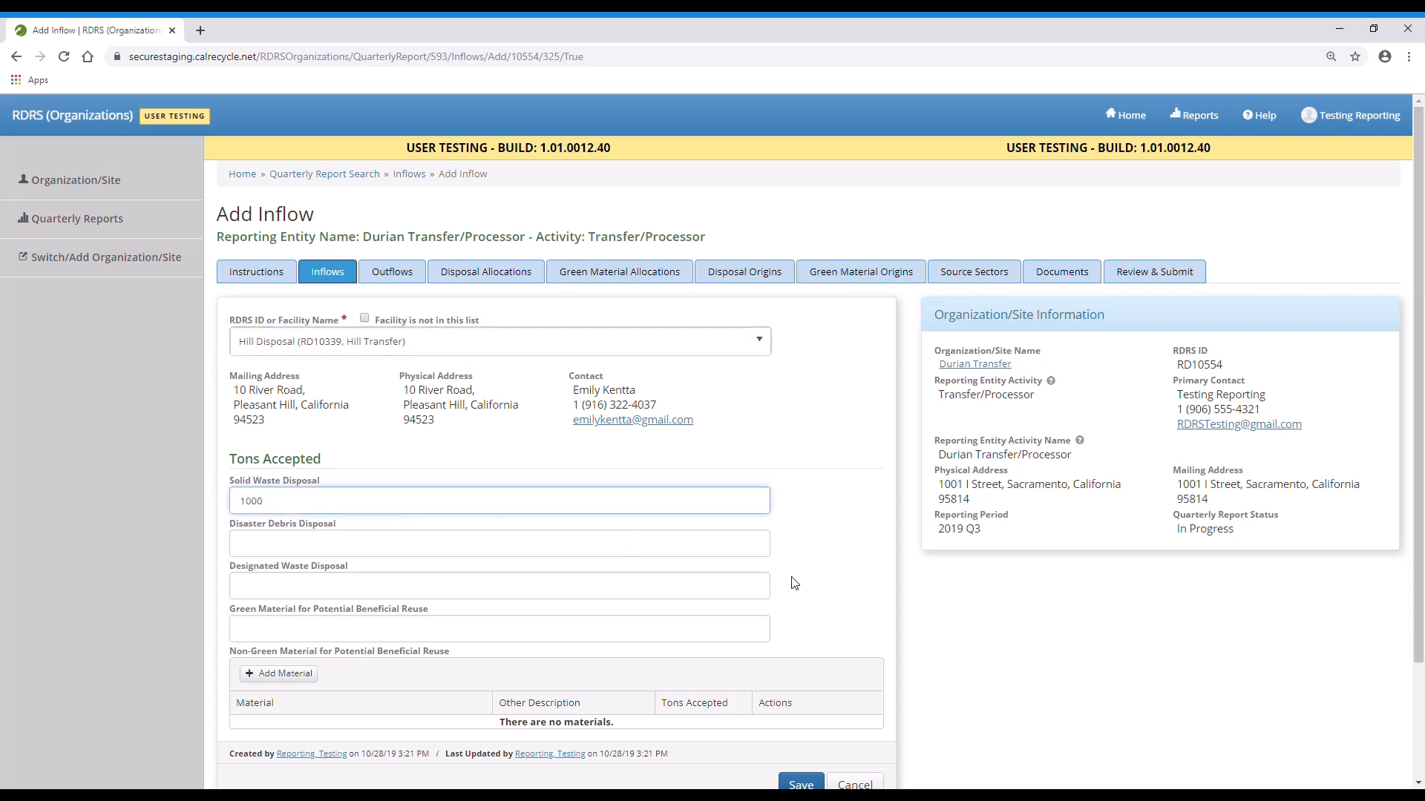
{"action": "scroll", "coordinate": [794, 584], "scroll_direction": "down", "scroll_amount": 1}
{"action": "left_click", "coordinate": [654, 515]}
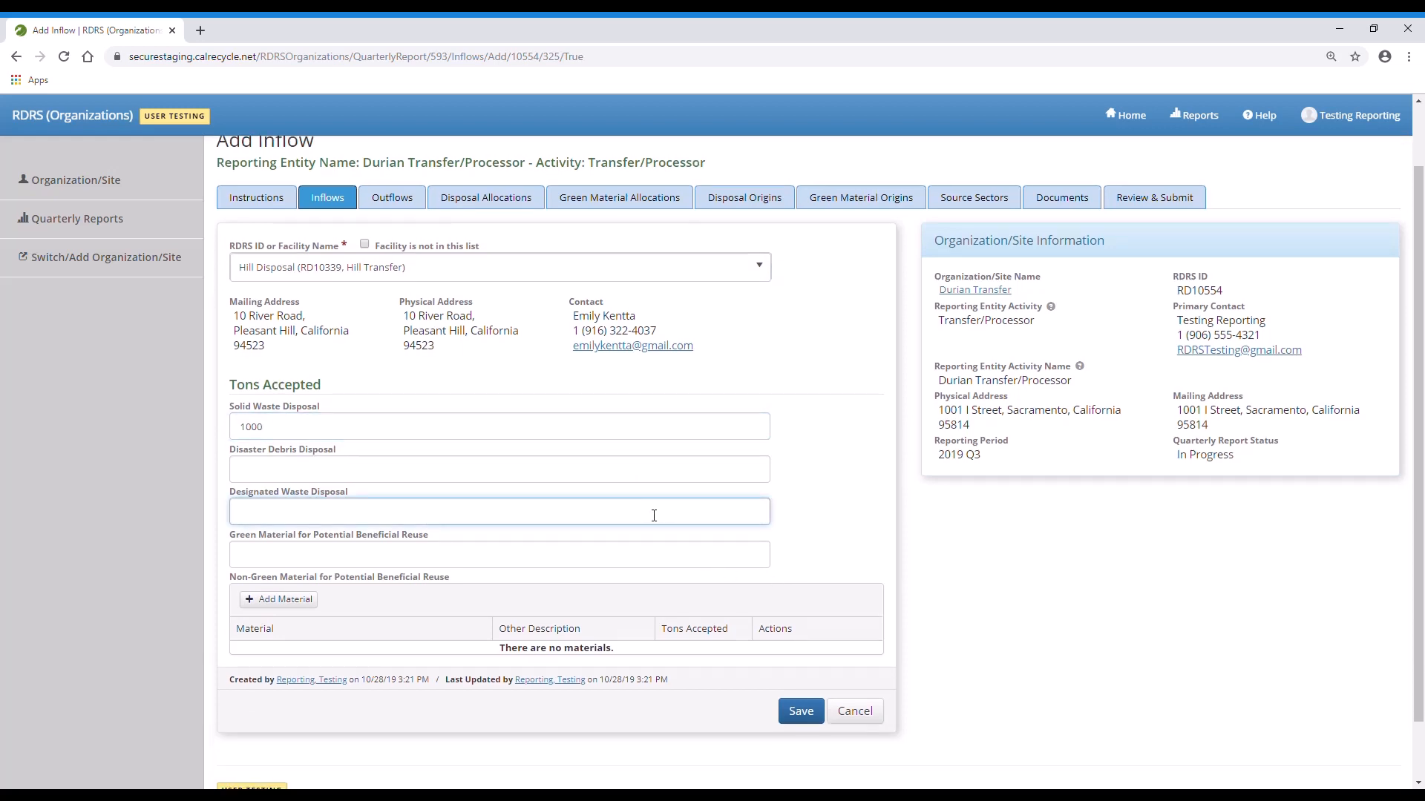
{"action": "type", "text": "50"}
{"action": "left_click", "coordinate": [815, 715]}
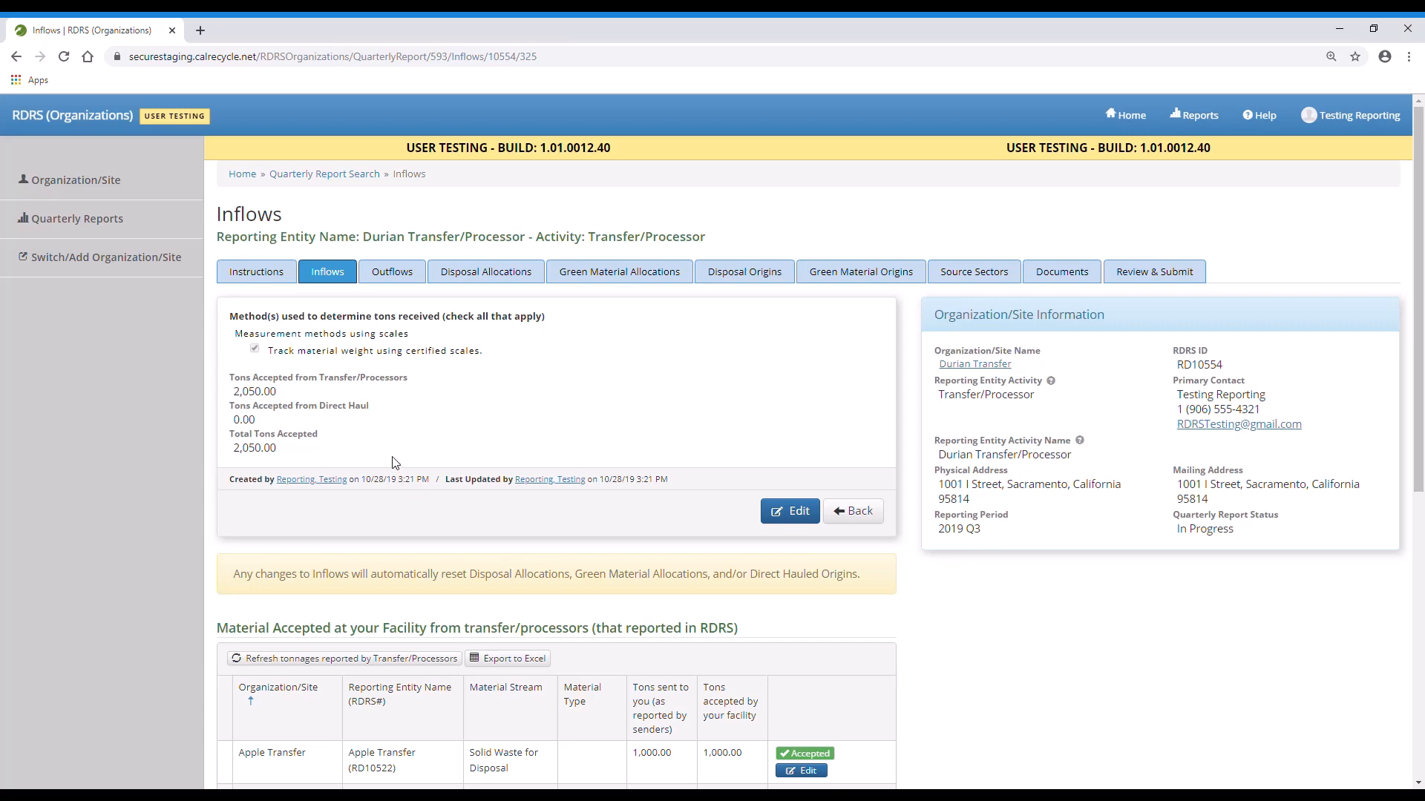
- Add a direct haul inflow of 2100 tons of Solid Waste for Disposal and save it
{"action": "scroll", "coordinate": [393, 462], "scroll_direction": "down", "scroll_amount": 4}
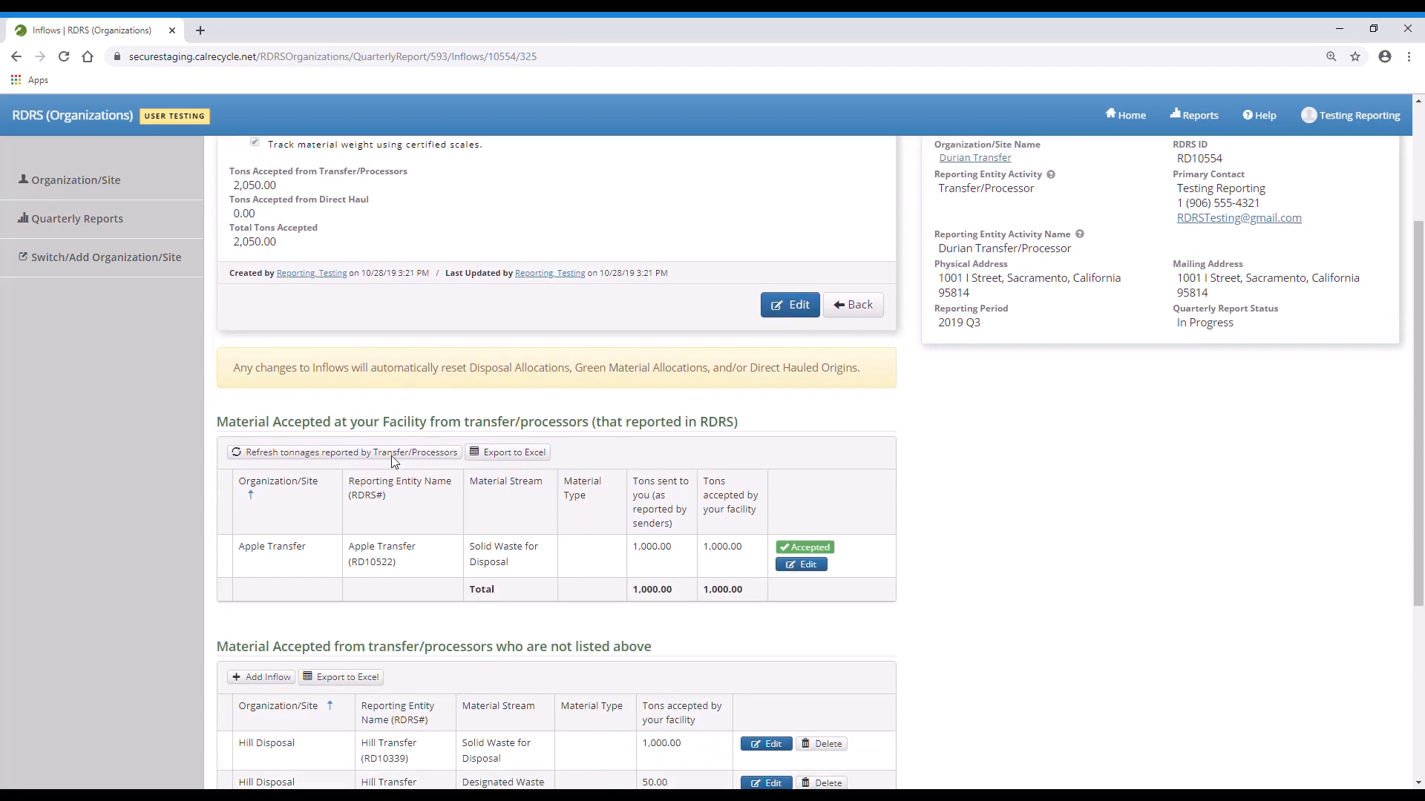
{"action": "scroll", "coordinate": [399, 463], "scroll_direction": "down", "scroll_amount": 3}
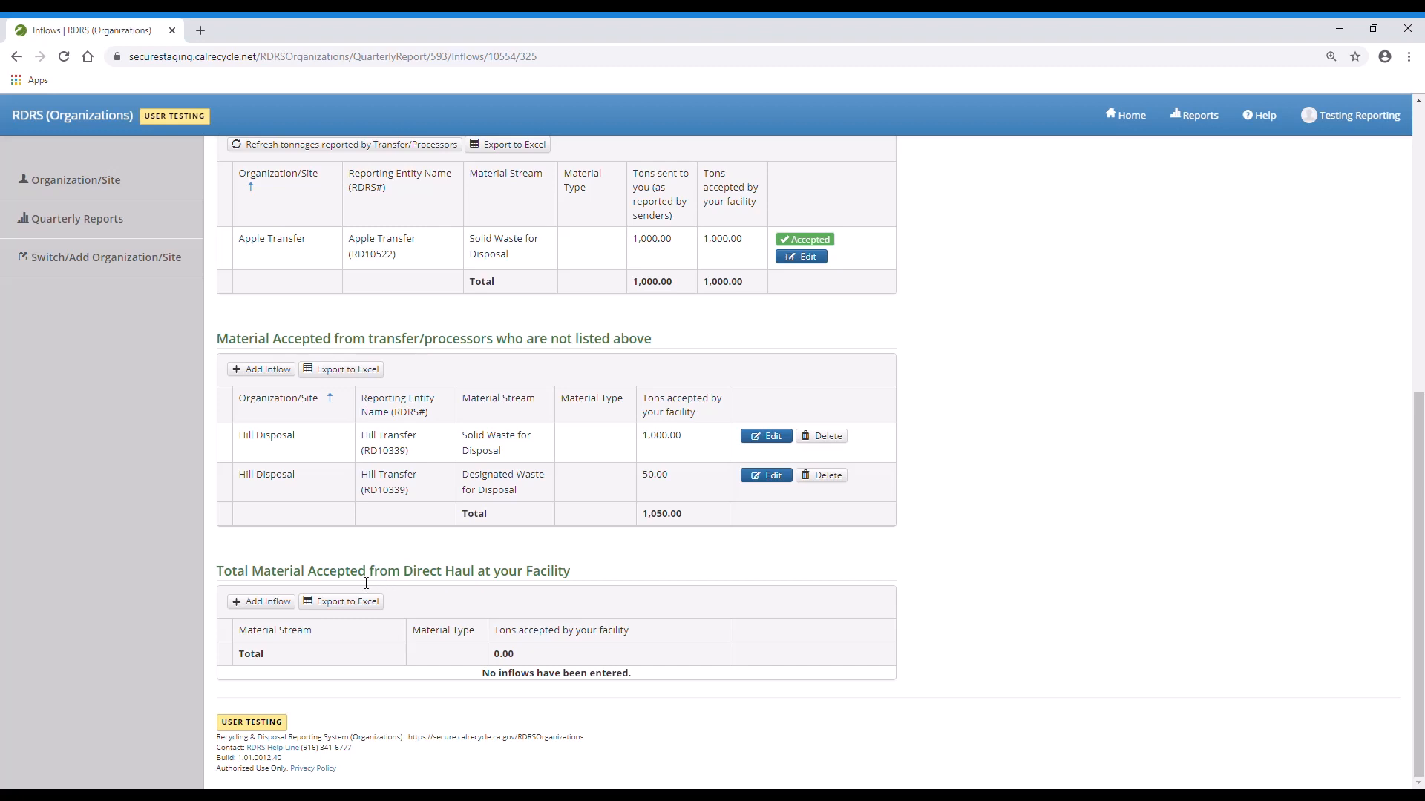
{"action": "left_click", "coordinate": [294, 602]}
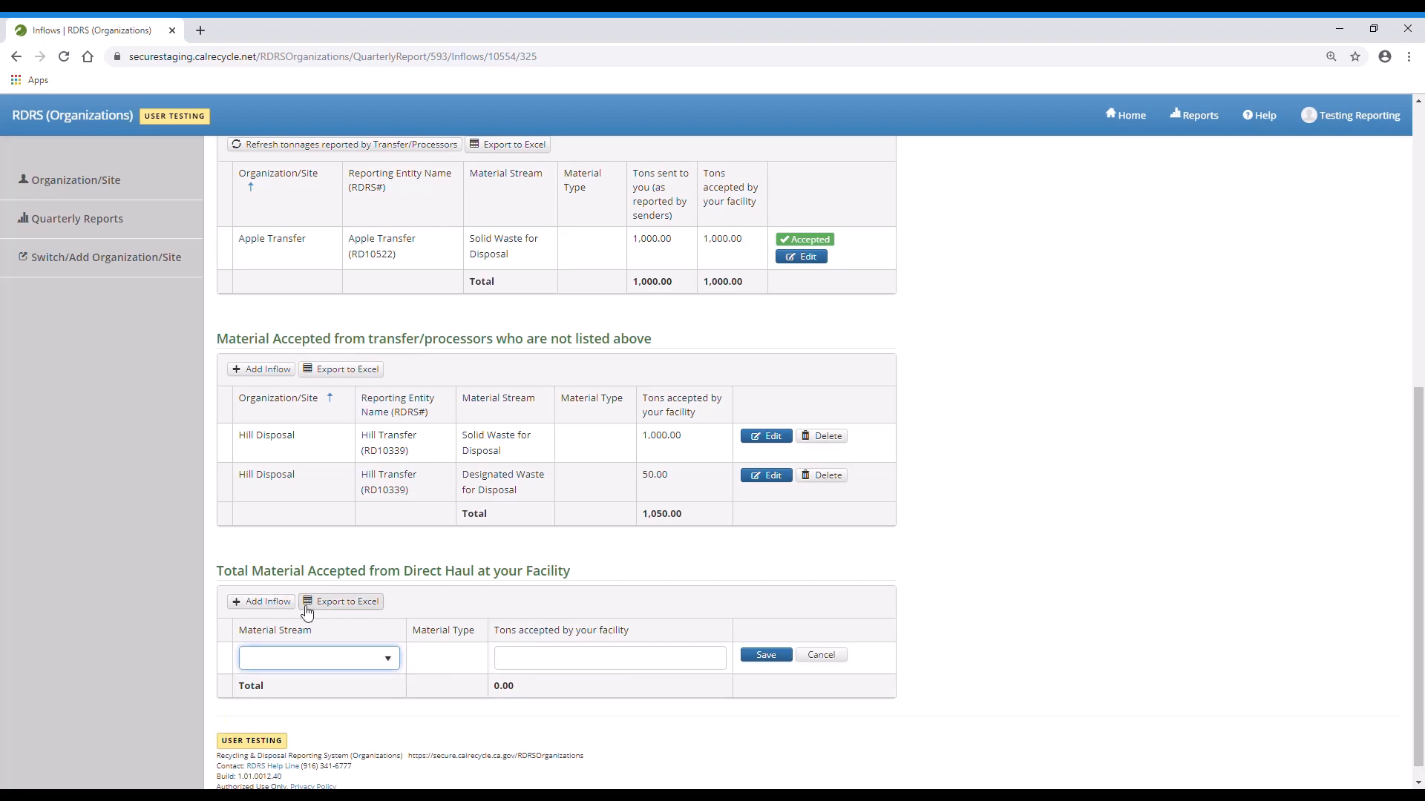
{"action": "left_click", "coordinate": [386, 666]}
{"action": "left_click", "coordinate": [312, 521]}
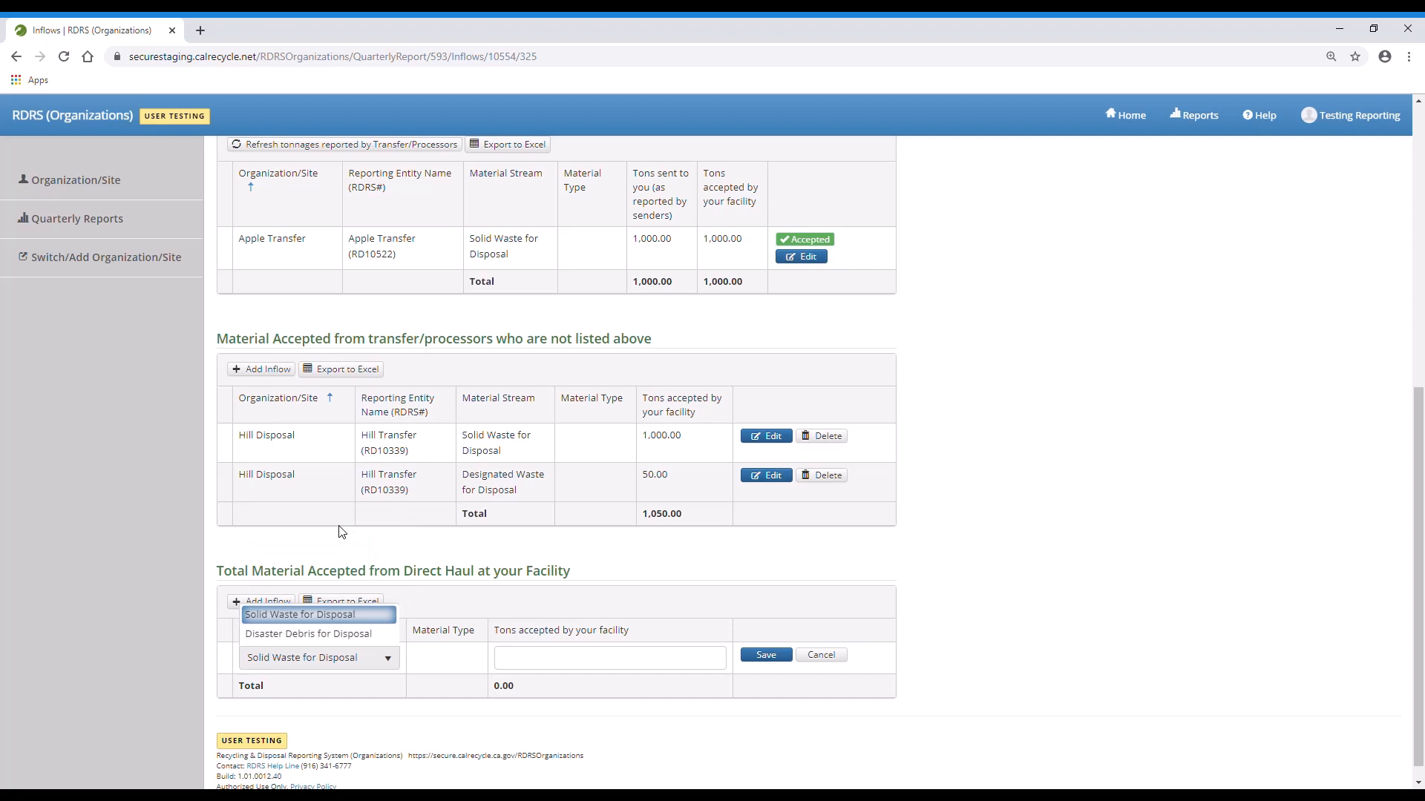
{"action": "left_click", "coordinate": [597, 660]}
{"action": "type", "text": "2000"}
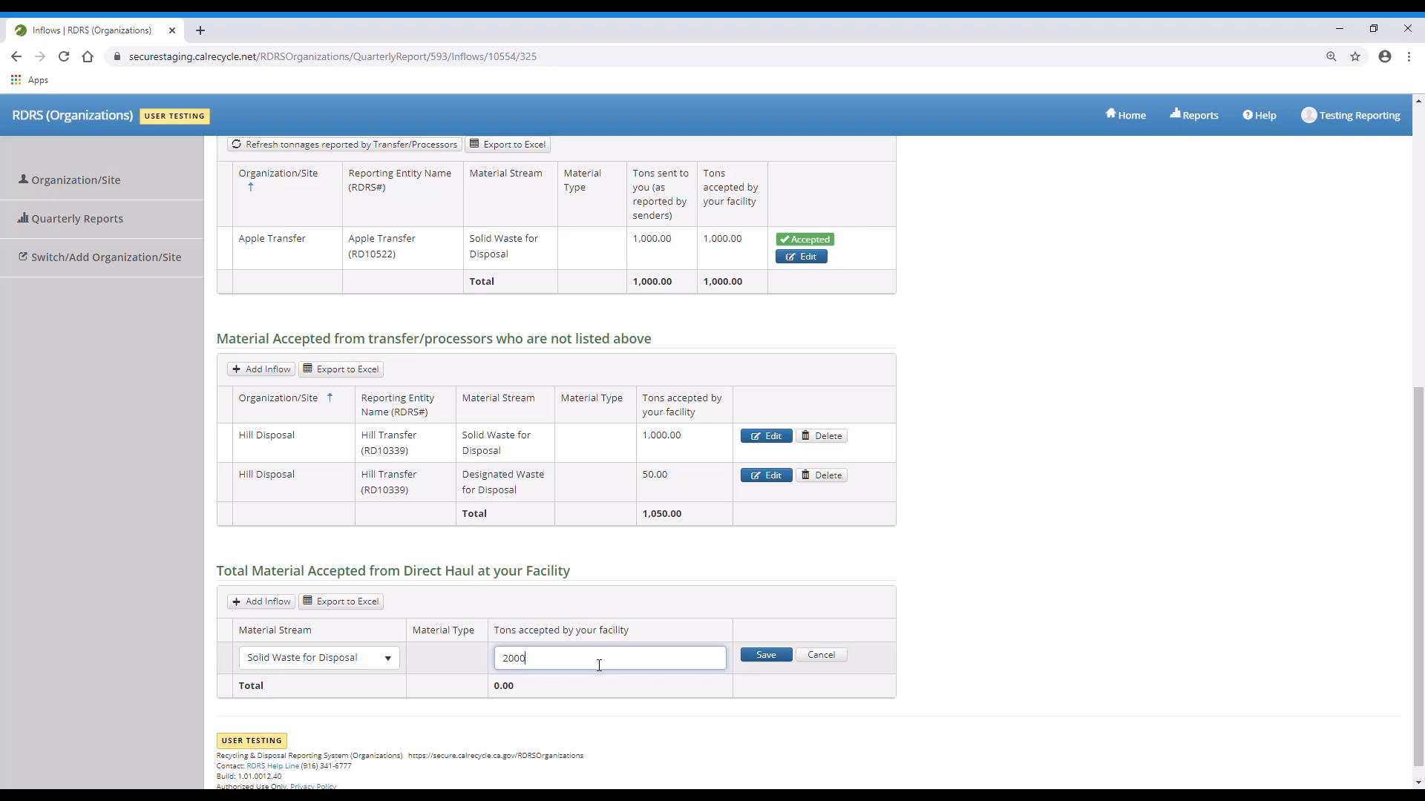
{"action": "key", "text": "BackSpace"}
{"action": "key", "text": "BackSpace"}
{"action": "type", "text": "100"}
{"action": "left_click", "coordinate": [766, 655]}
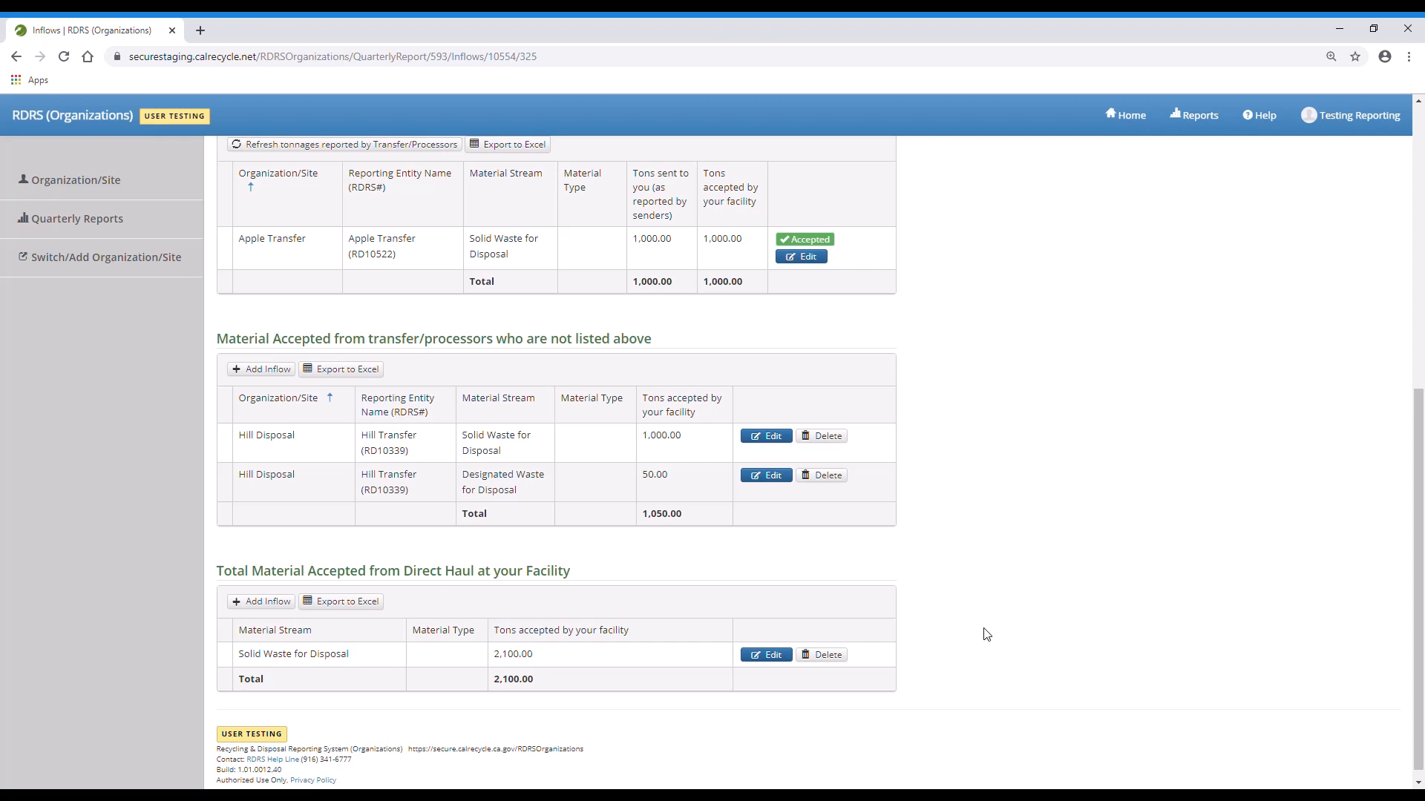
- Add a direct haul inflow of 100 tons of Designated Waste for Disposal and save it
{"action": "left_click", "coordinate": [282, 607]}
{"action": "left_click", "coordinate": [351, 662]}
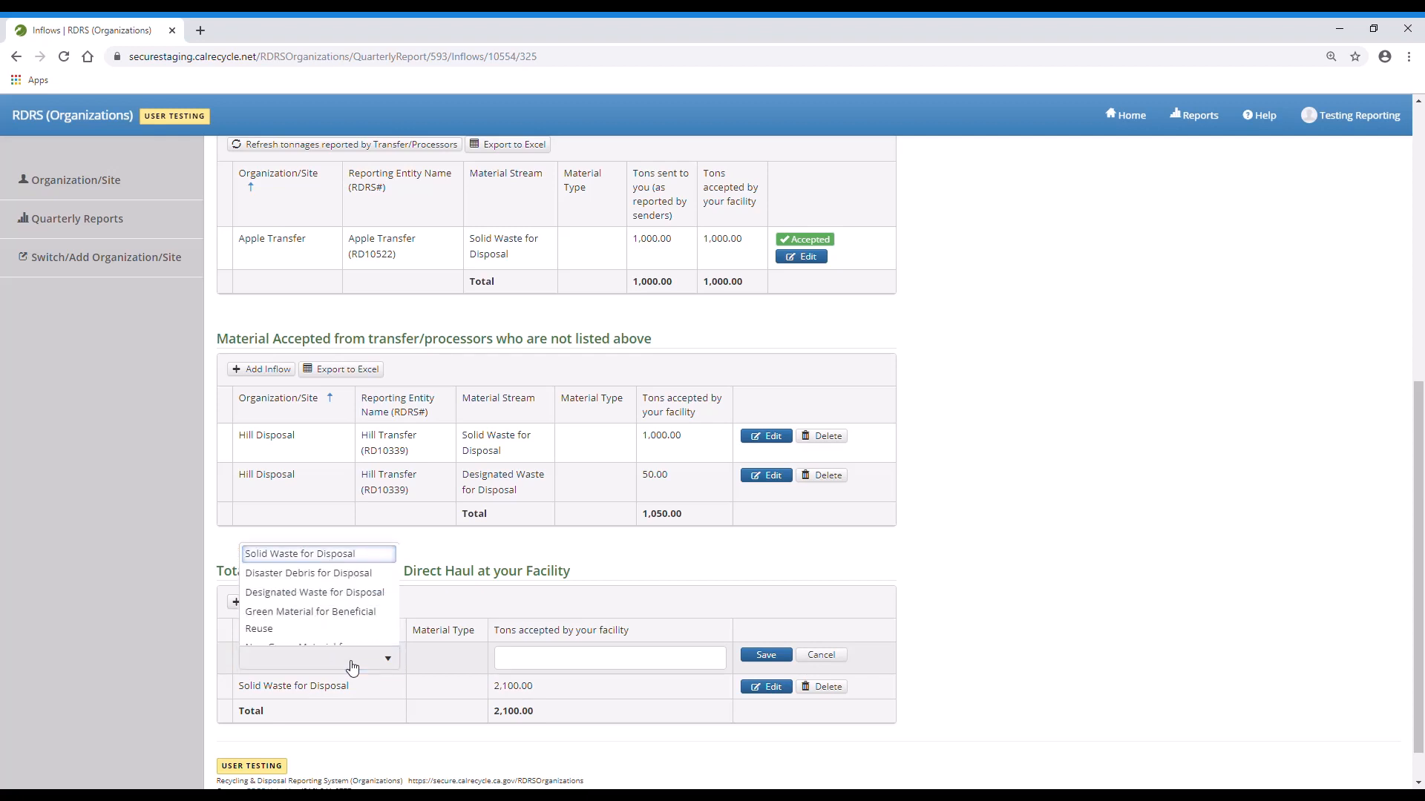
{"action": "left_click", "coordinate": [321, 562]}
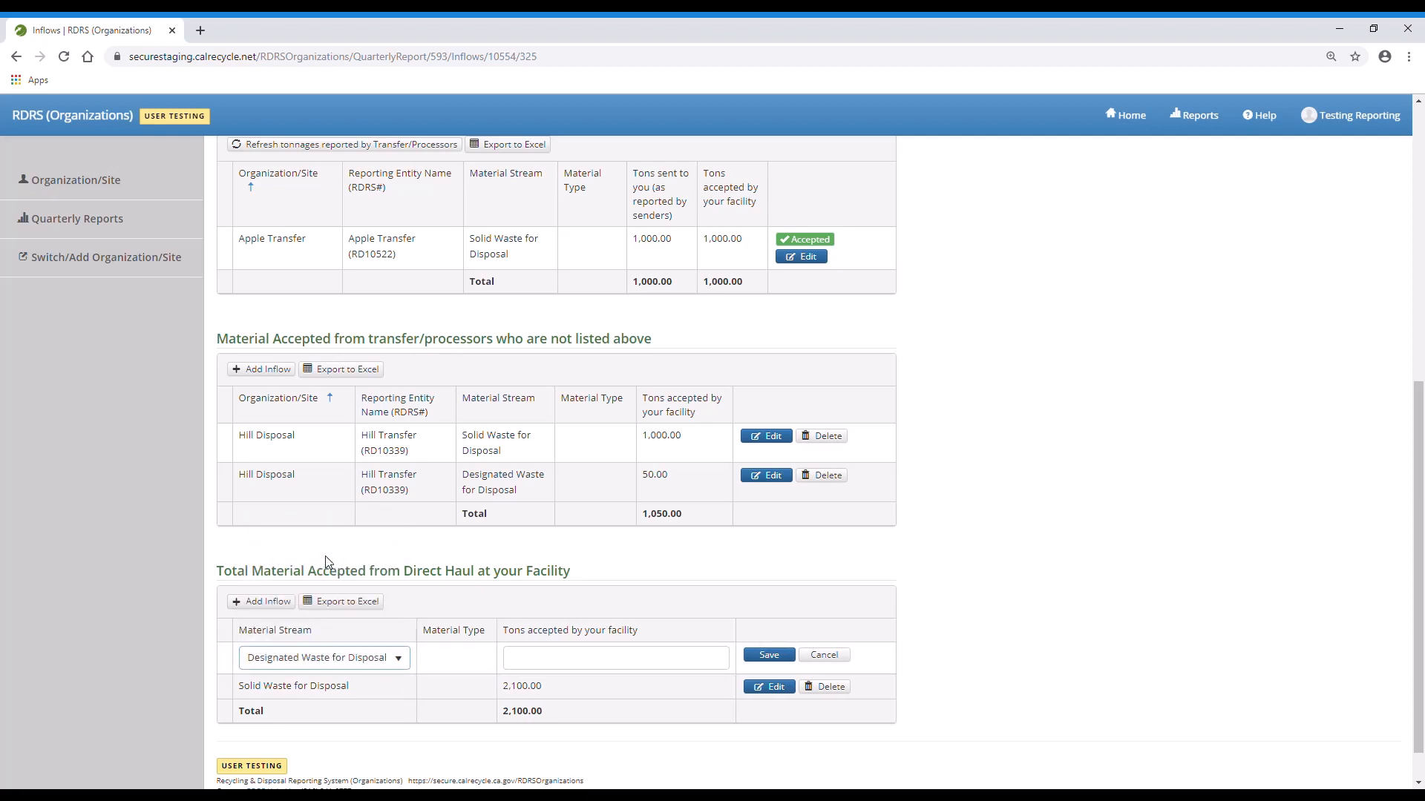
{"action": "left_click", "coordinate": [598, 658]}
{"action": "type", "text": "100"}
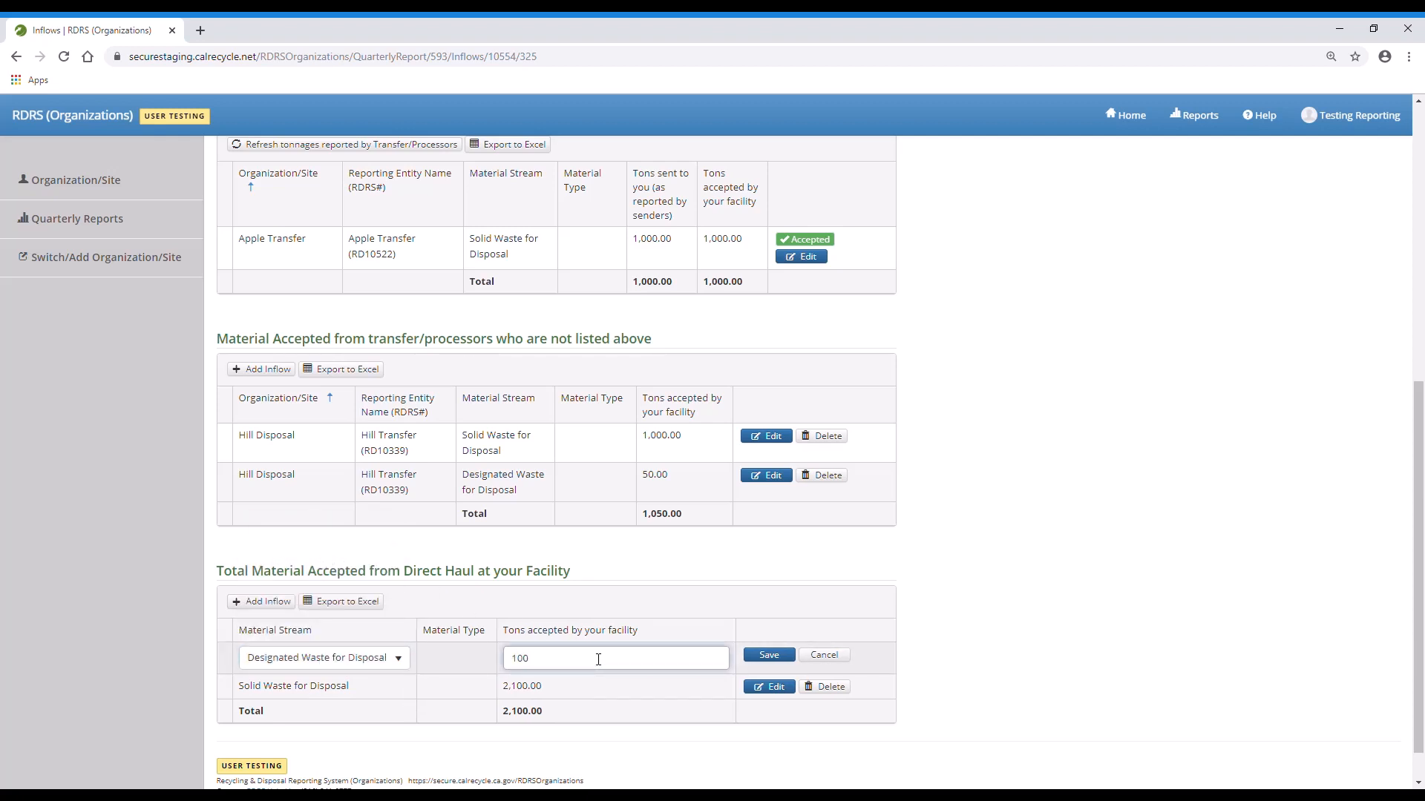
{"action": "left_click", "coordinate": [772, 654]}
- Add a direct haul inflow for Non-Green Material for Beneficial Reuse and continue to its inflow details
{"action": "scroll", "coordinate": [927, 574], "scroll_direction": "down", "scroll_amount": 1}
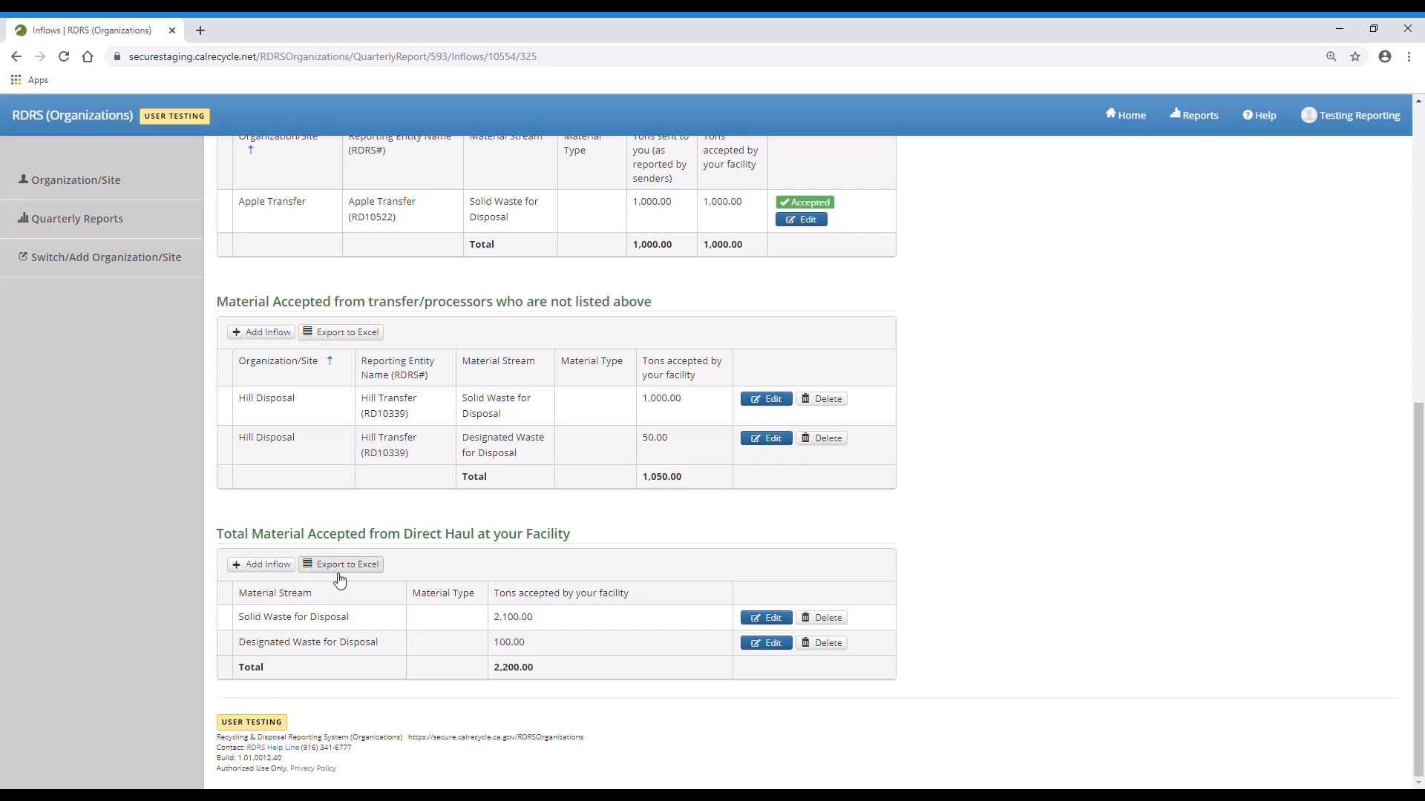
{"action": "left_click", "coordinate": [261, 564]}
{"action": "left_click", "coordinate": [328, 615]}
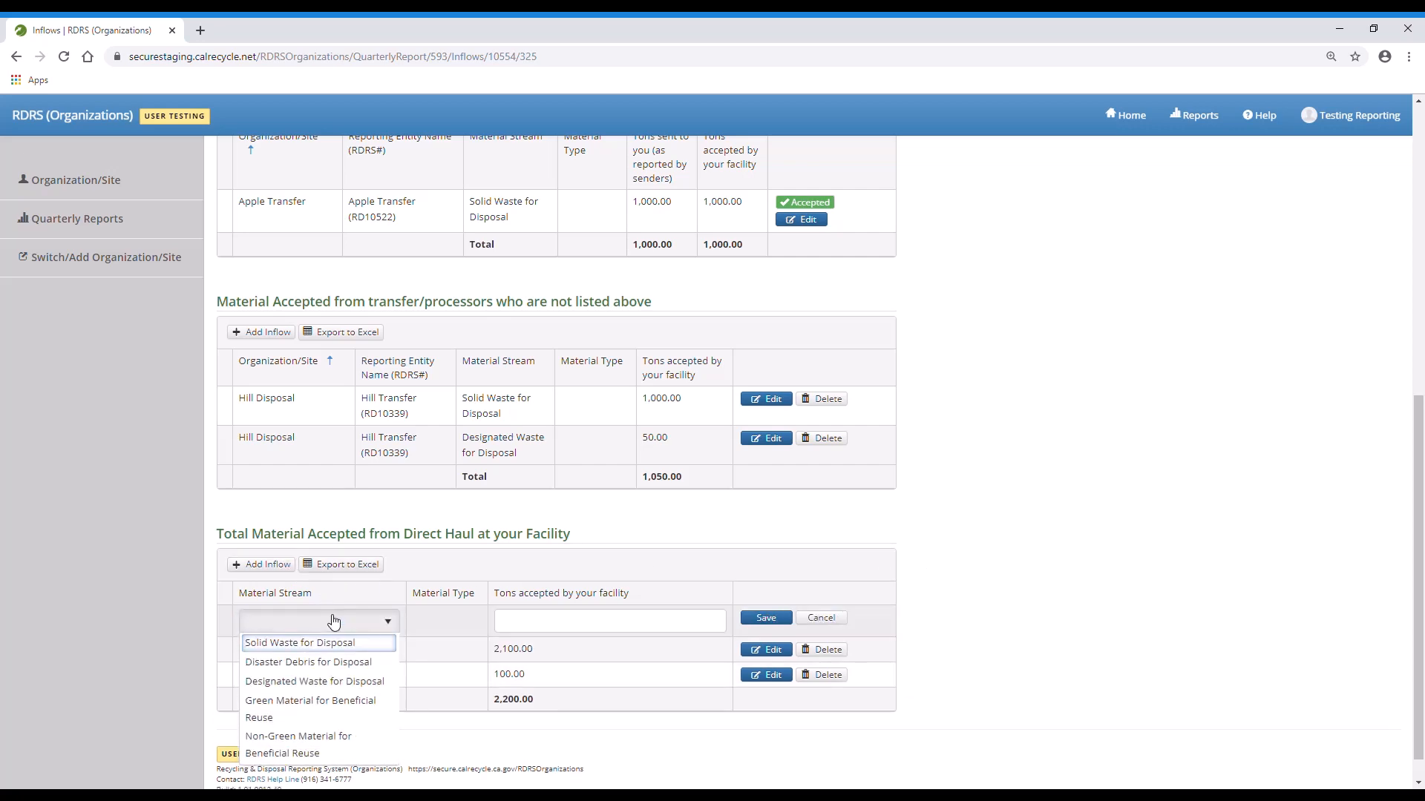
{"action": "left_click", "coordinate": [331, 730]}
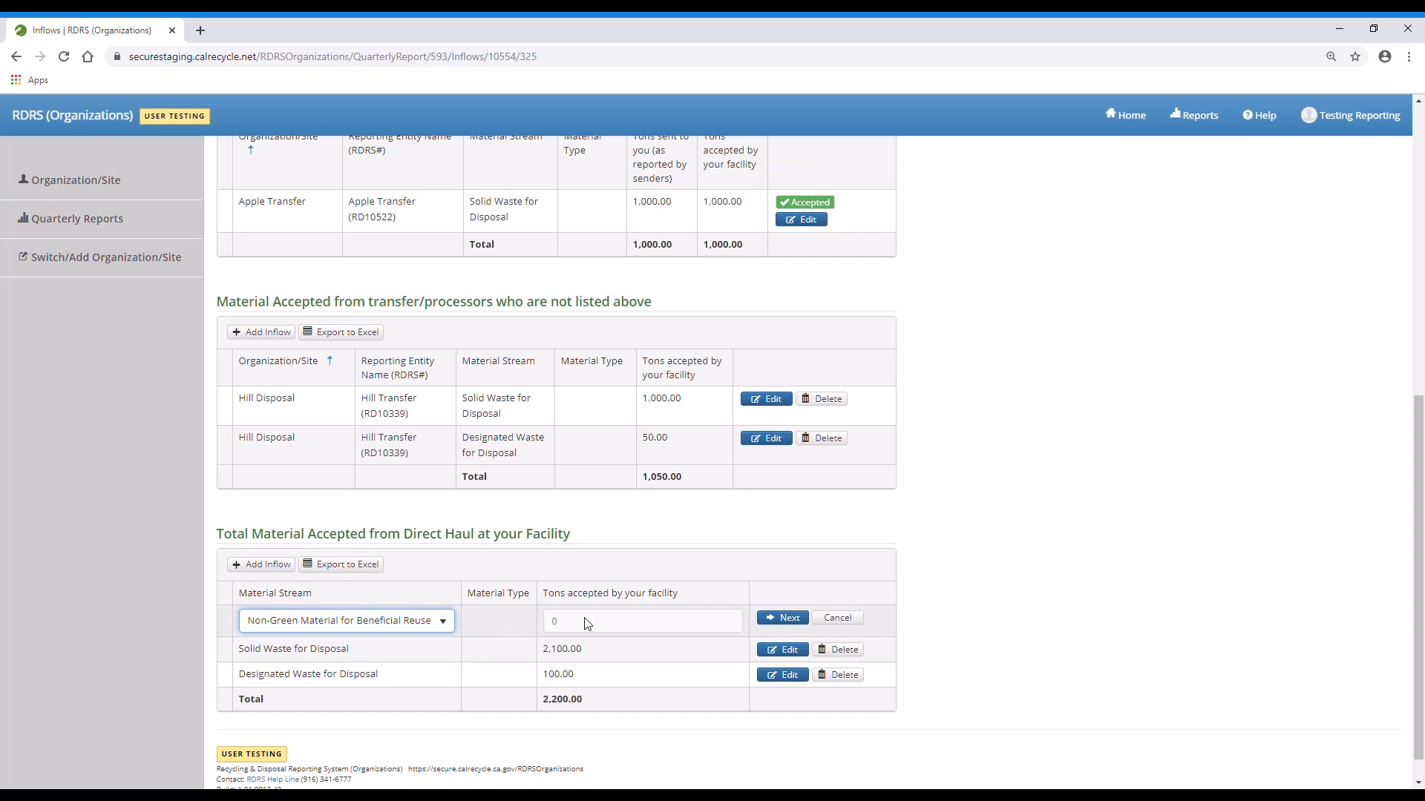
{"action": "left_click", "coordinate": [785, 617]}
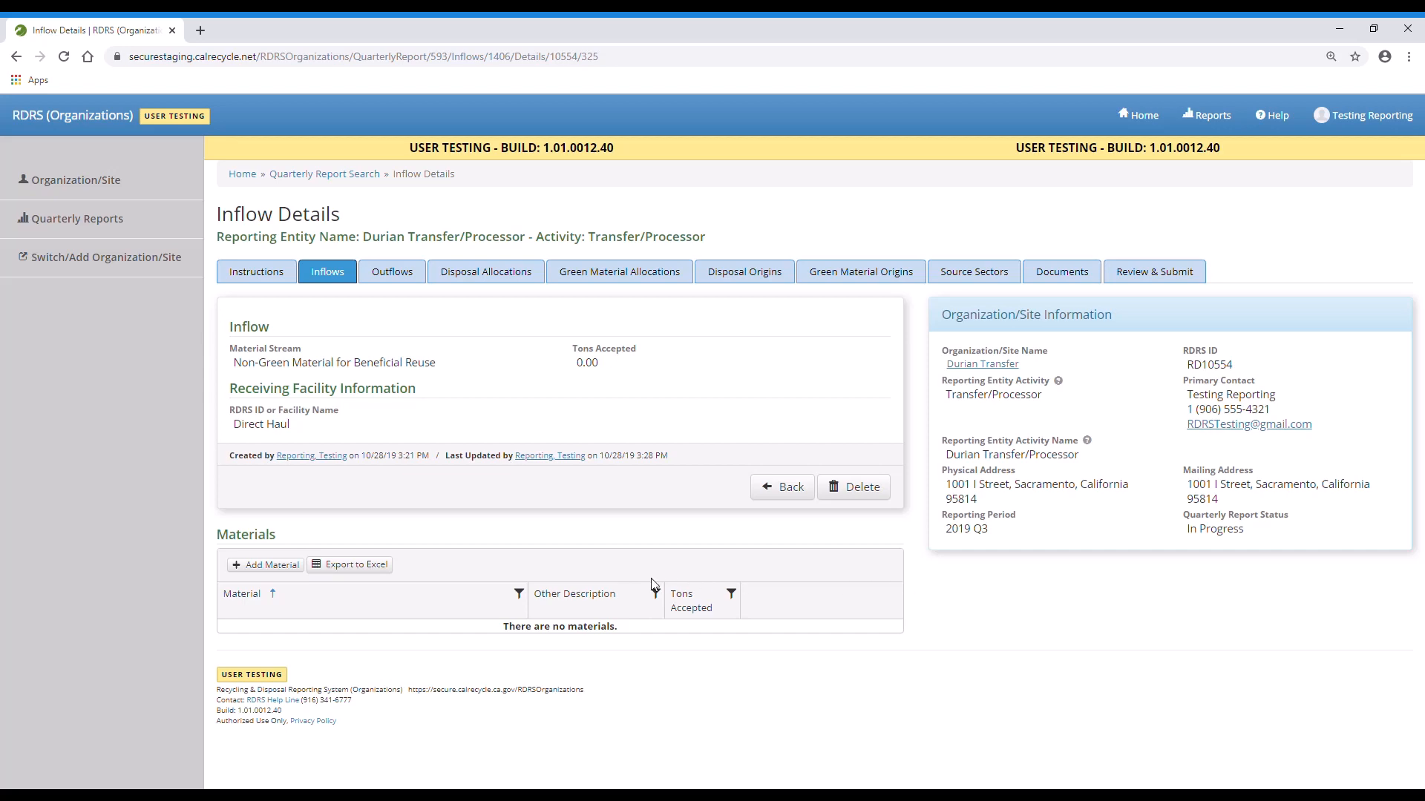
- Add 1000 tons of Mixed CDI - Processed Construction and Demolition Wastes and Materials (approved for Beneficial Reuse) to the inflow and save it
{"action": "left_click", "coordinate": [268, 565]}
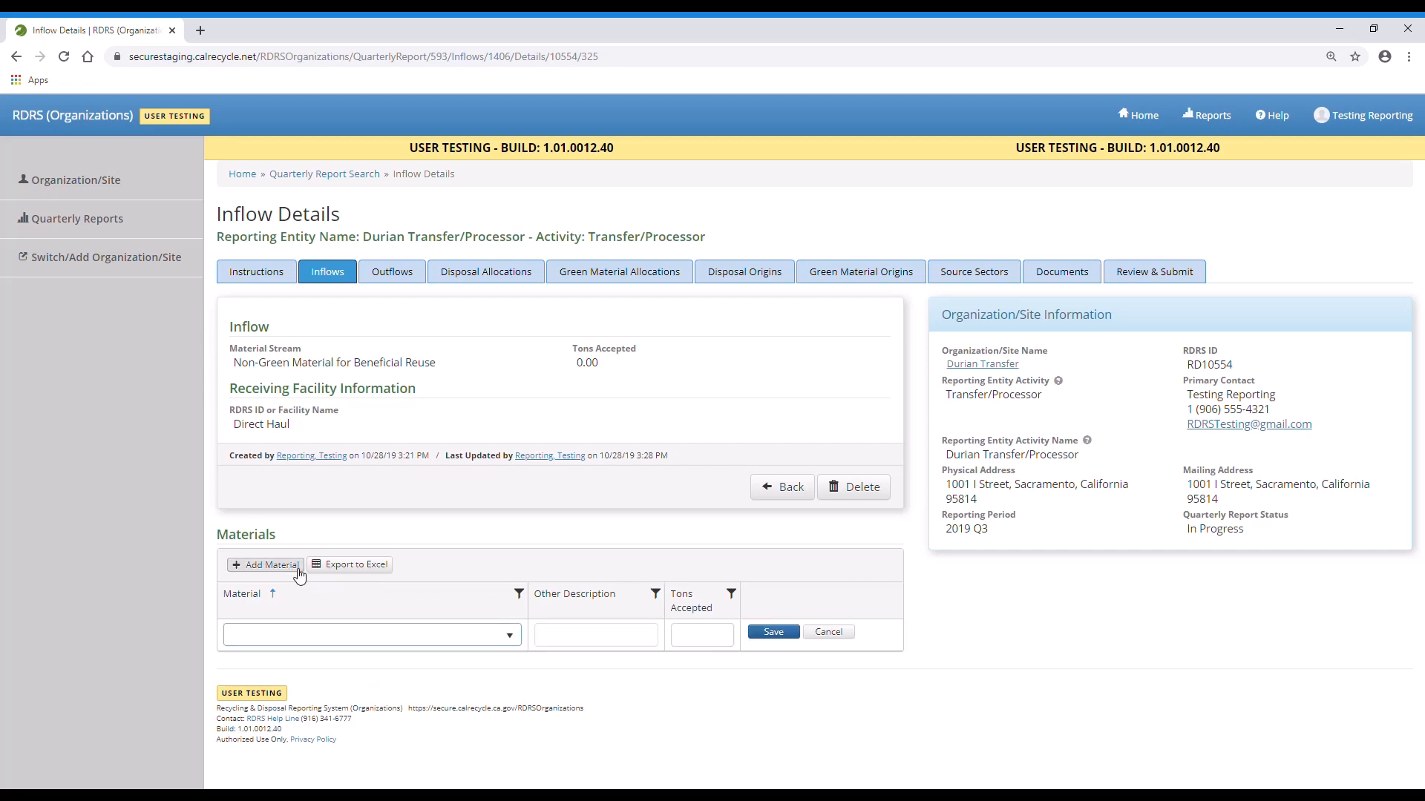
{"action": "left_click", "coordinate": [500, 643]}
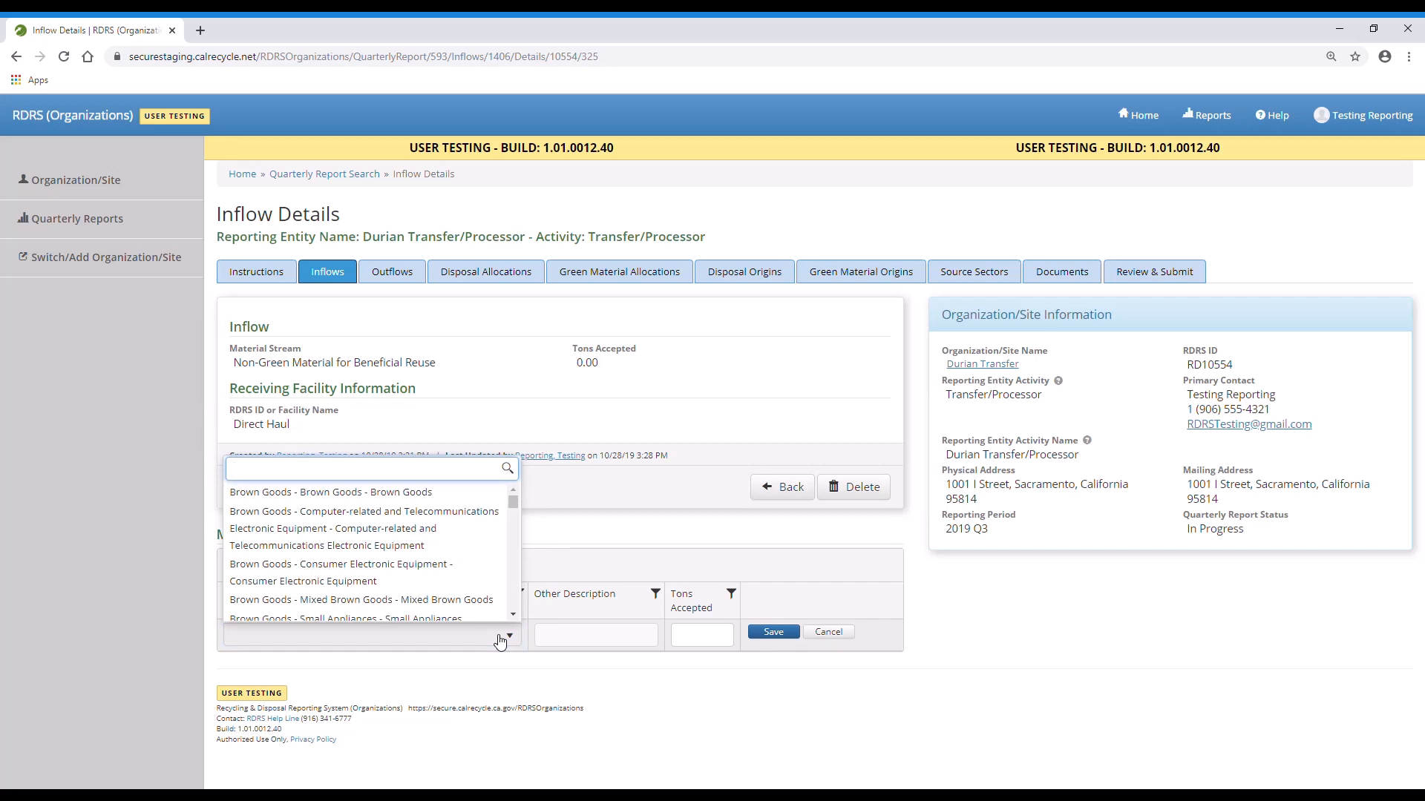
{"action": "type", "text": "beneficial"}
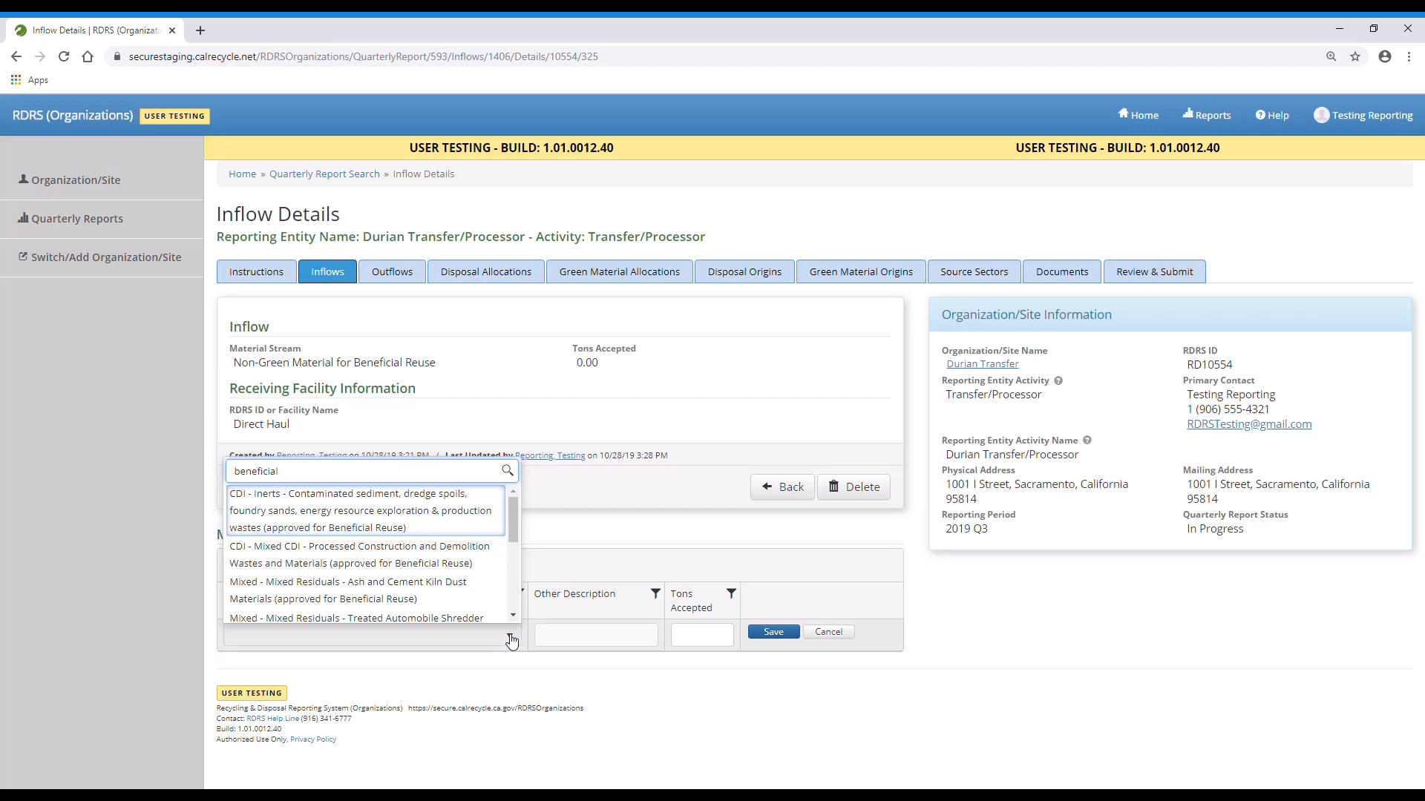
{"action": "left_click", "coordinate": [465, 566]}
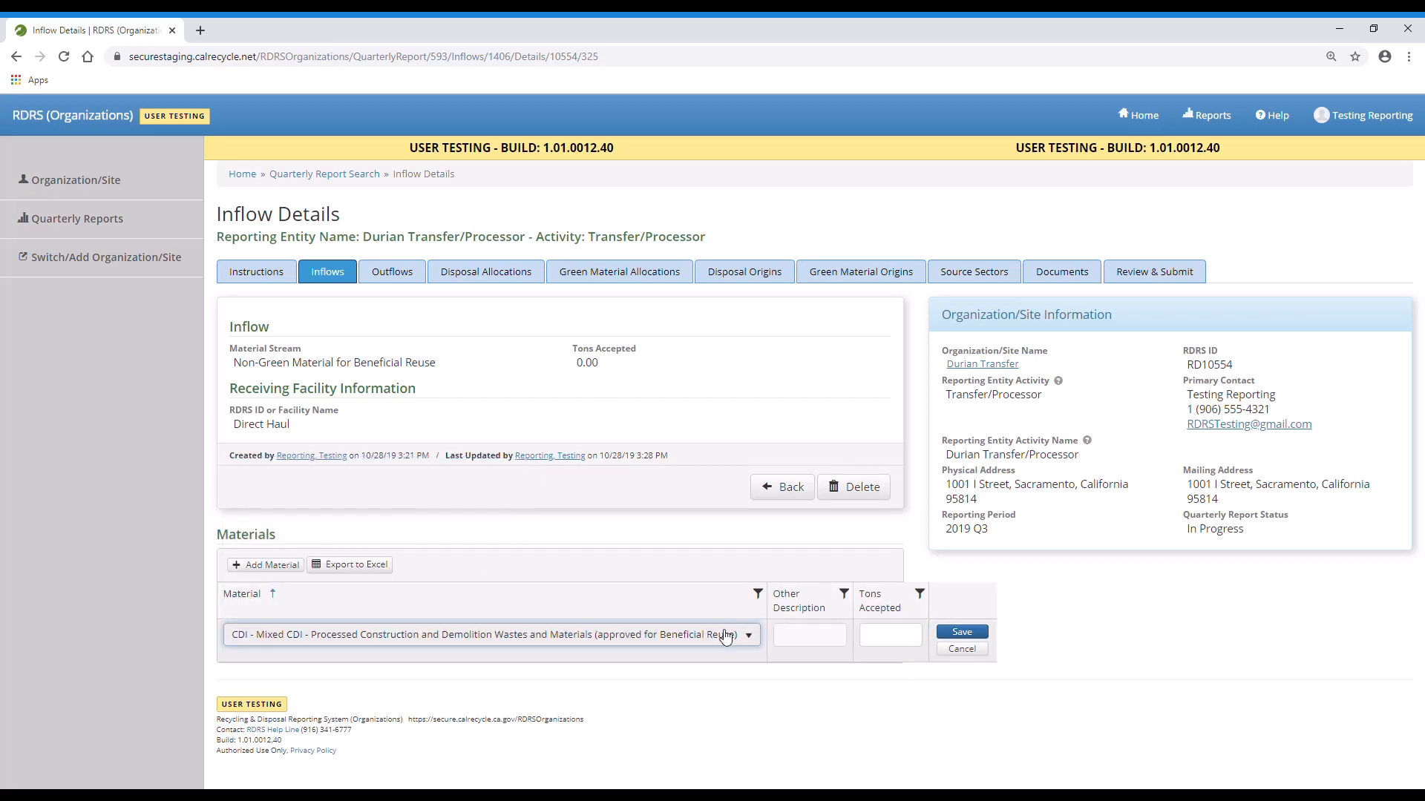
{"action": "left_click", "coordinate": [881, 644]}
{"action": "type", "text": "1000"}
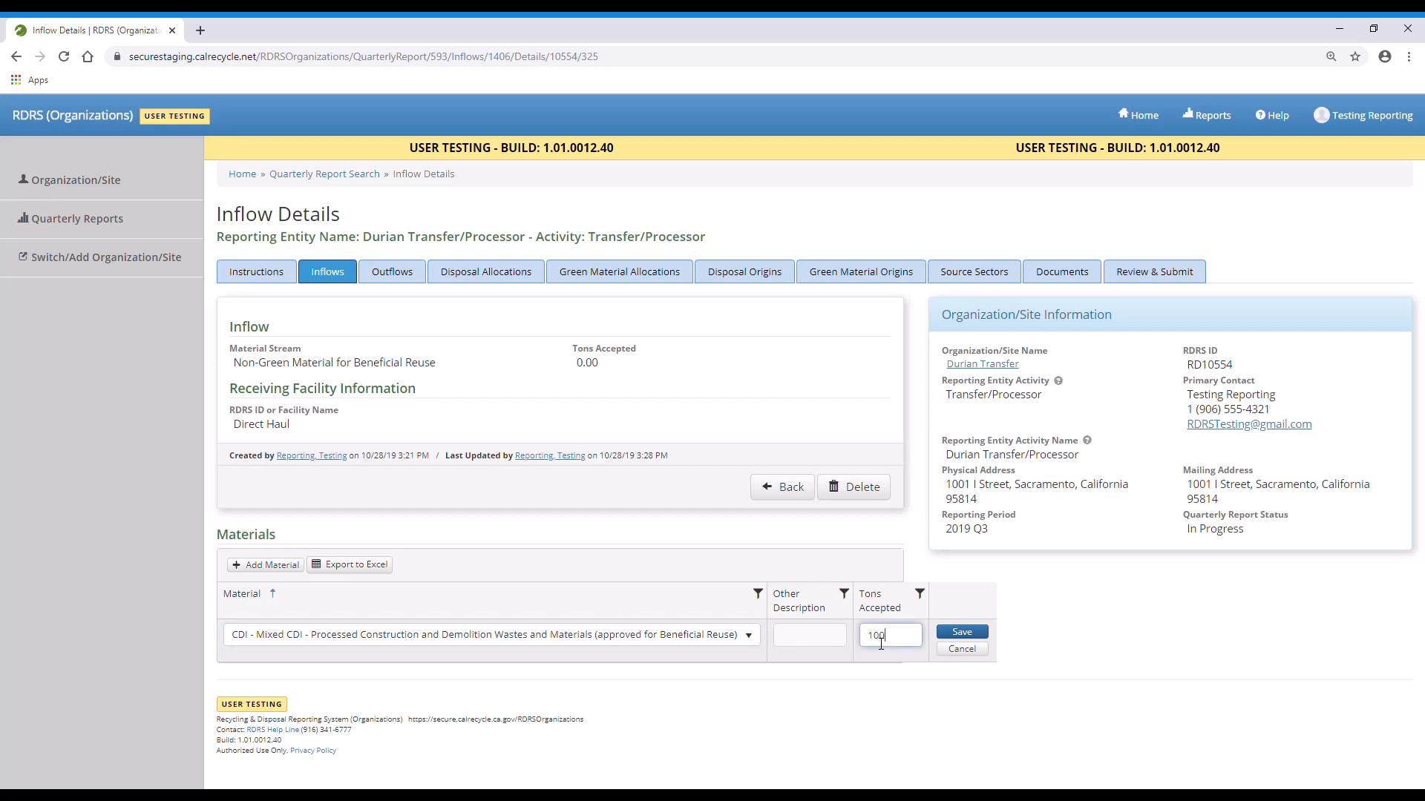
{"action": "left_click", "coordinate": [963, 633]}
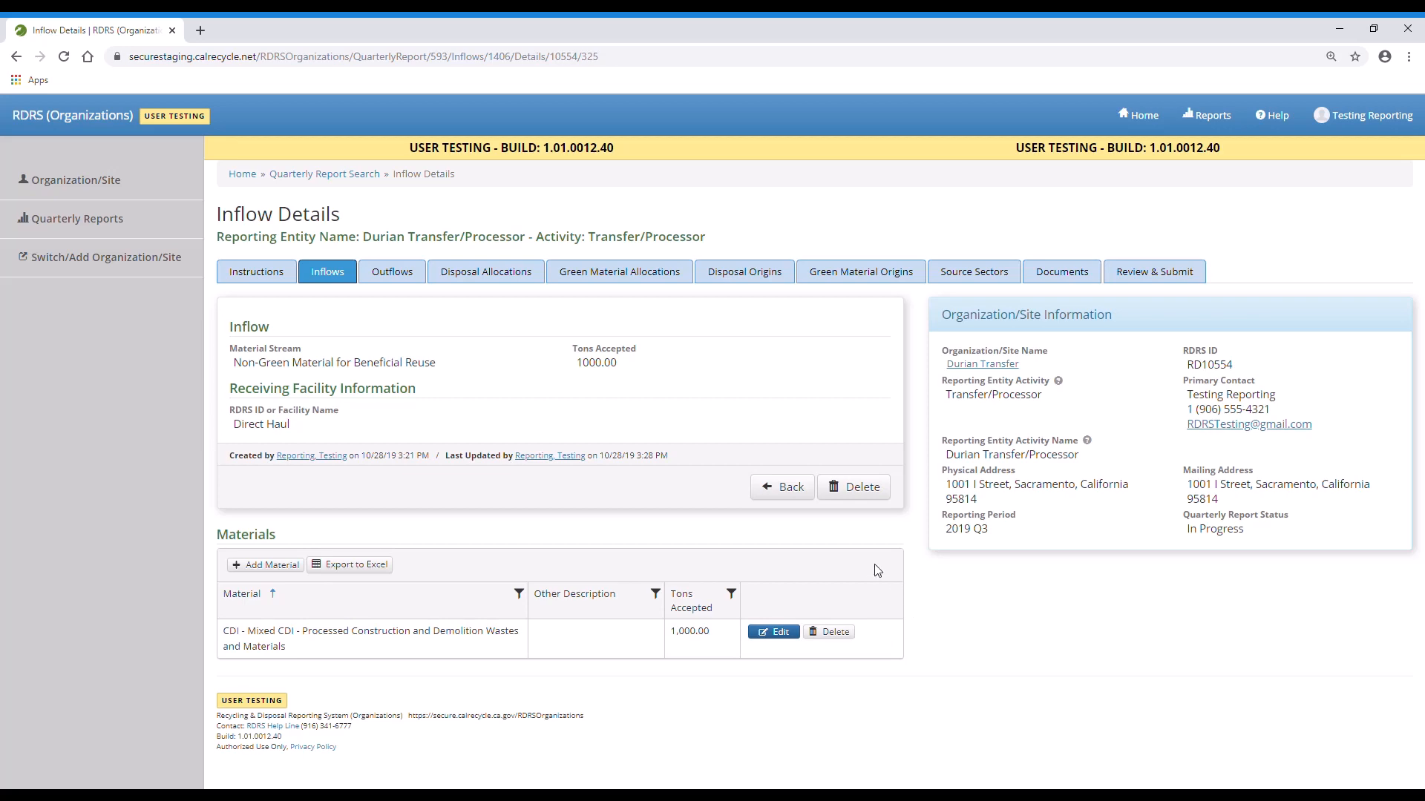
- Return to the inflows overview and review the transfer/processor and direct haul tables with their accepted tonnages
{"action": "left_click", "coordinate": [797, 498]}
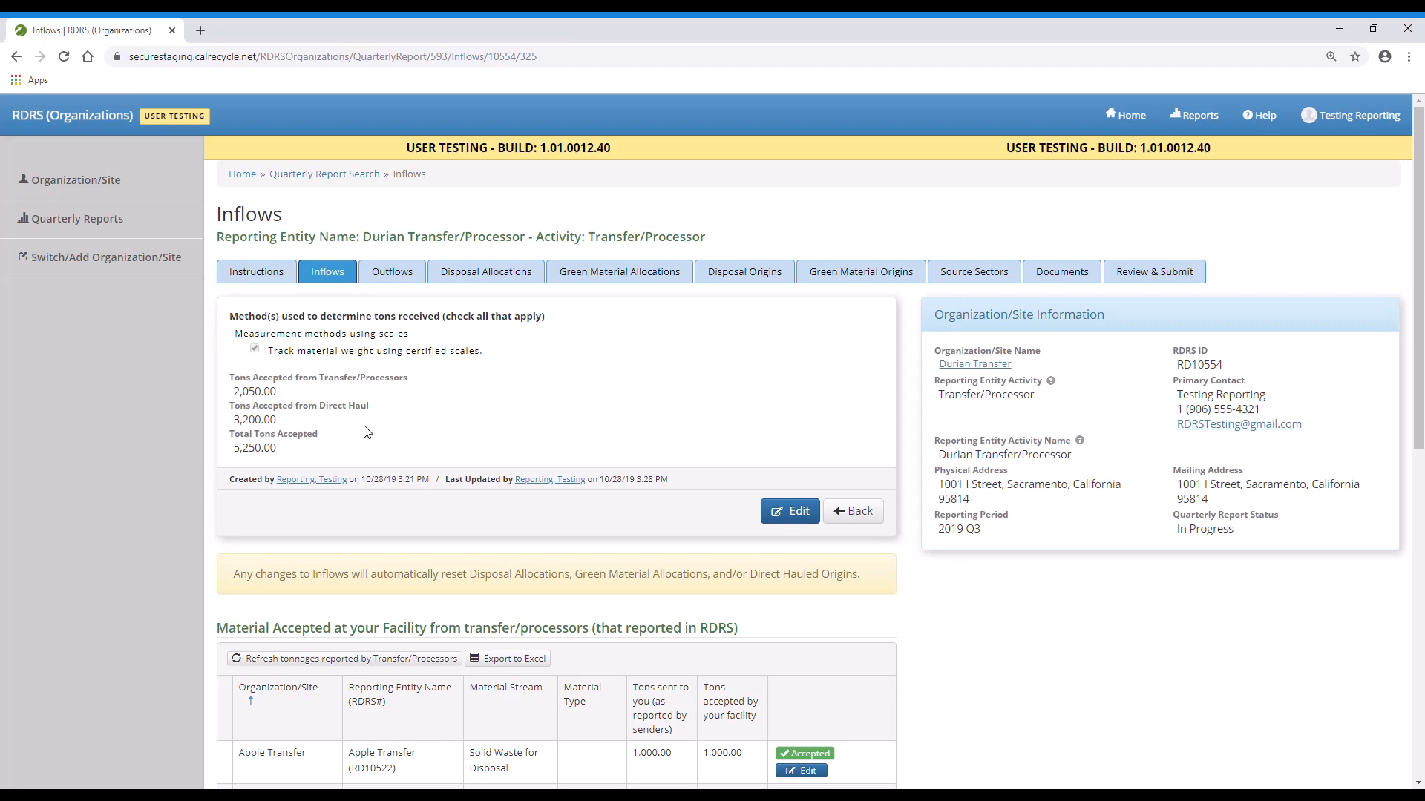
{"action": "scroll", "coordinate": [366, 432], "scroll_direction": "down", "scroll_amount": 3}
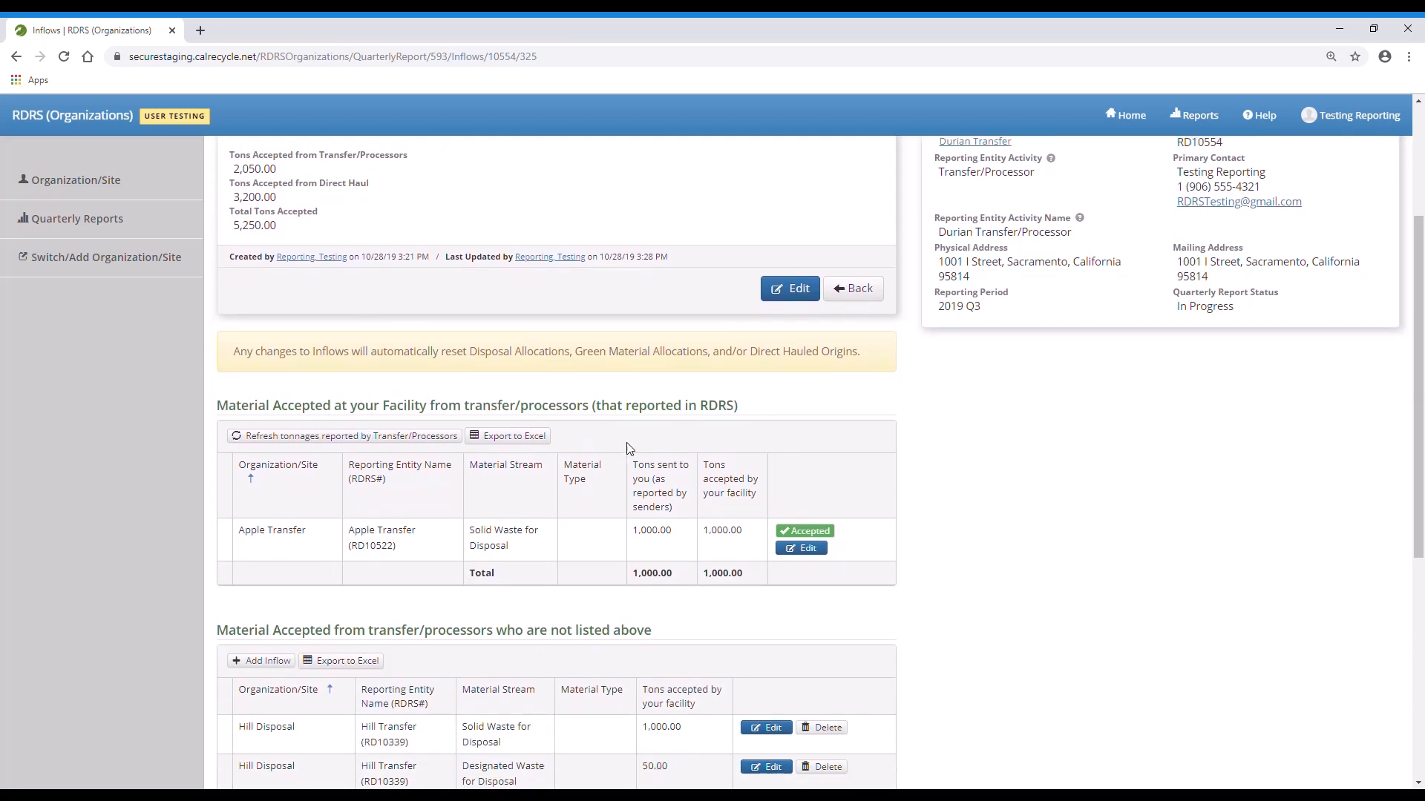
{"action": "scroll", "coordinate": [776, 461], "scroll_direction": "down", "scroll_amount": 3}
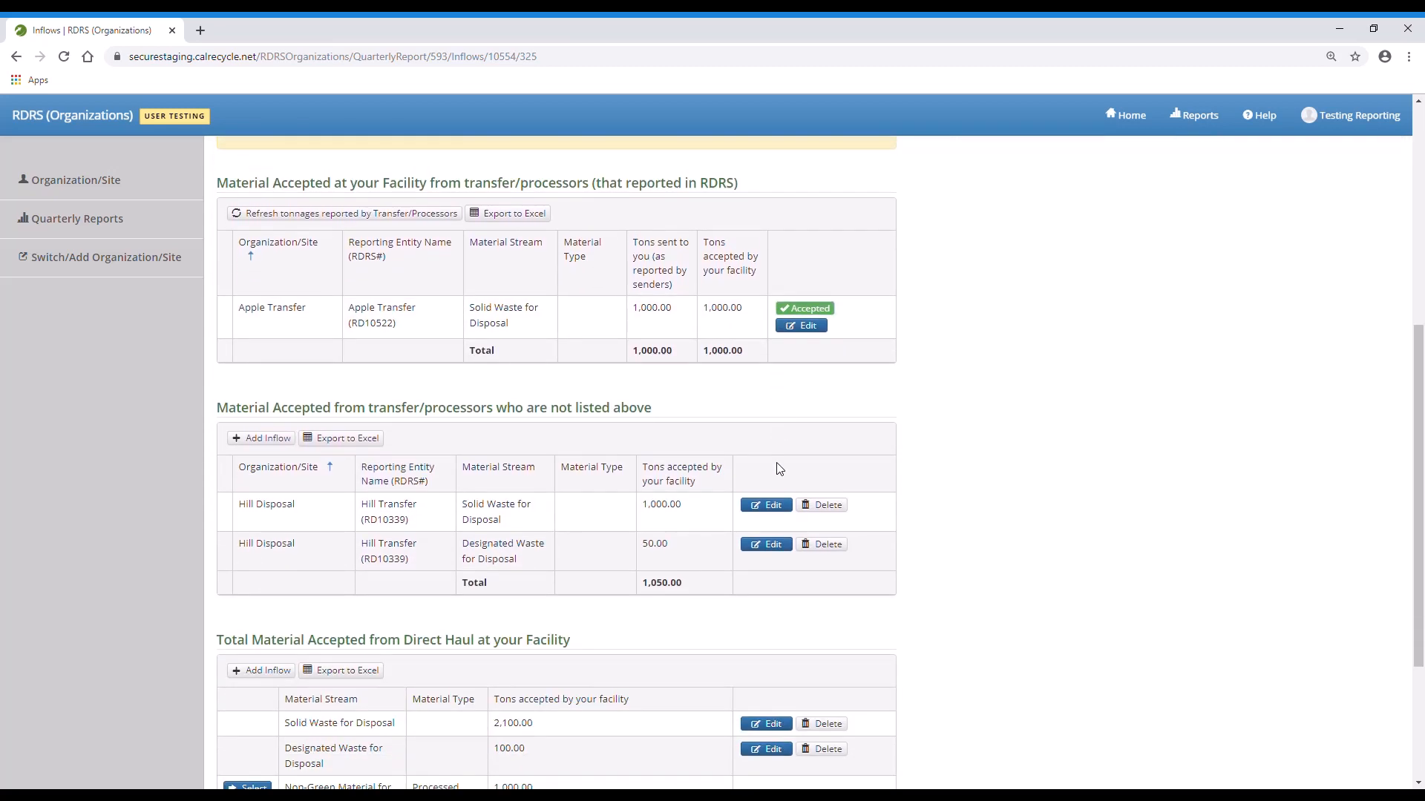
{"action": "scroll", "coordinate": [779, 469], "scroll_direction": "down", "scroll_amount": 1}
{"action": "scroll", "coordinate": [789, 547], "scroll_direction": "down", "scroll_amount": 1}
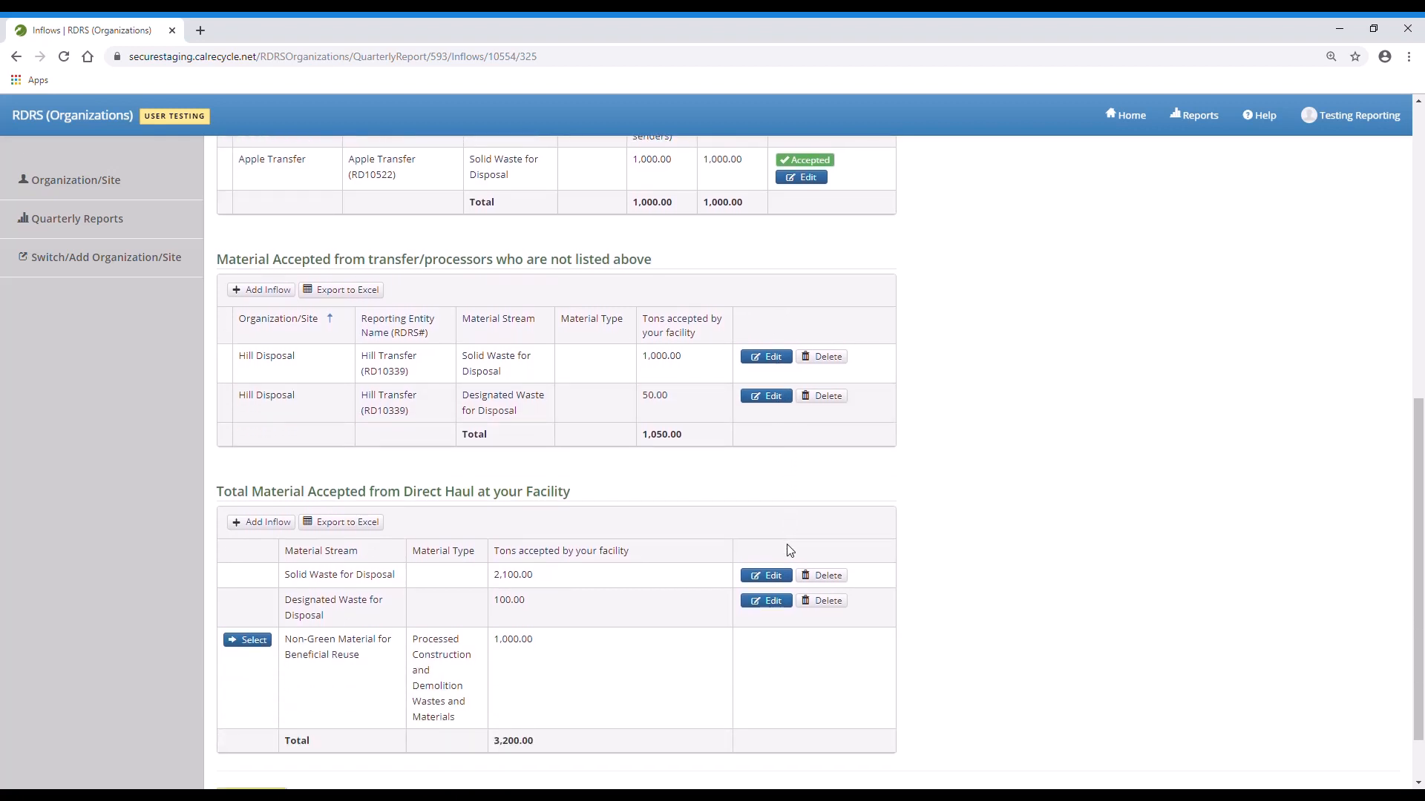
{"action": "scroll", "coordinate": [789, 550], "scroll_direction": "down", "scroll_amount": 1}
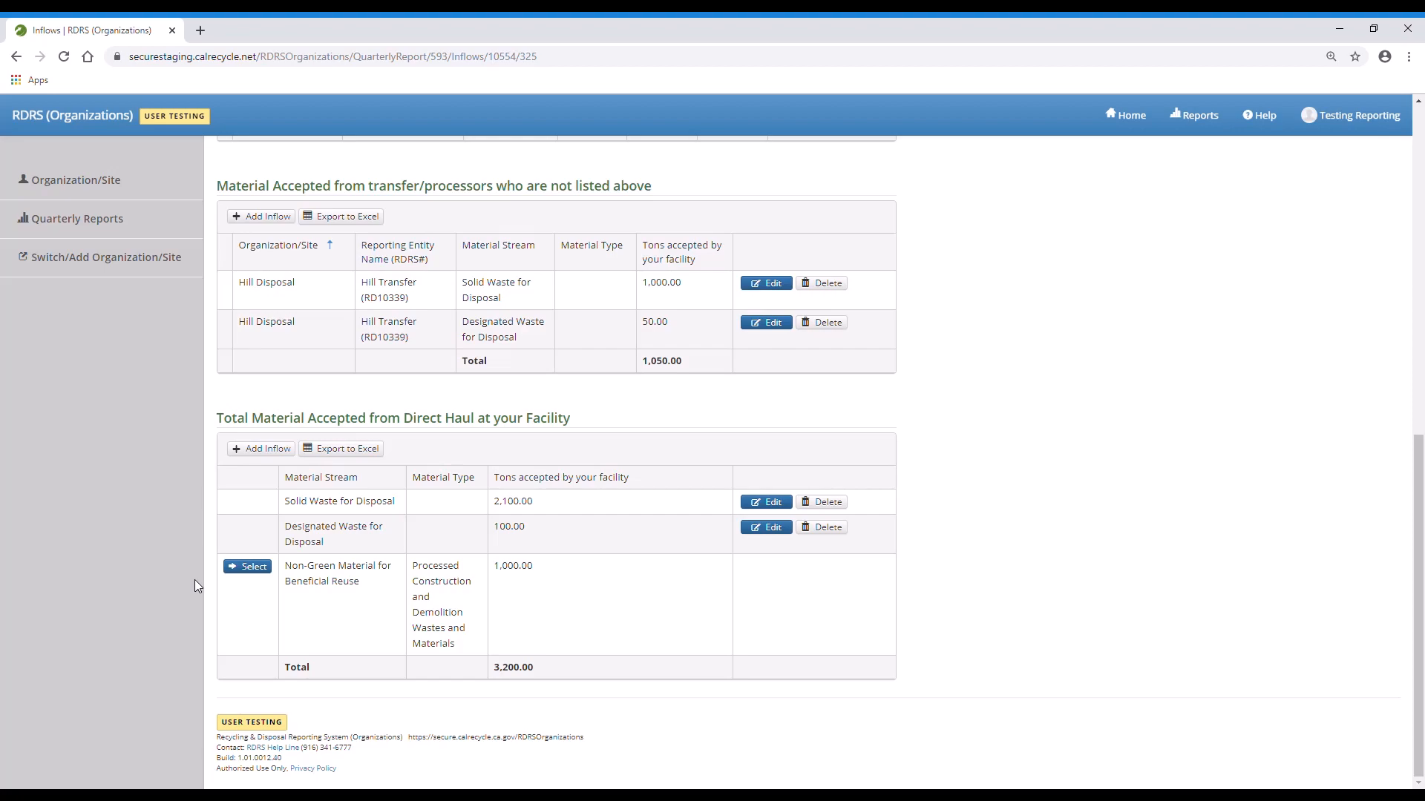
{"action": "scroll", "coordinate": [195, 580], "scroll_direction": "up", "scroll_amount": 10}
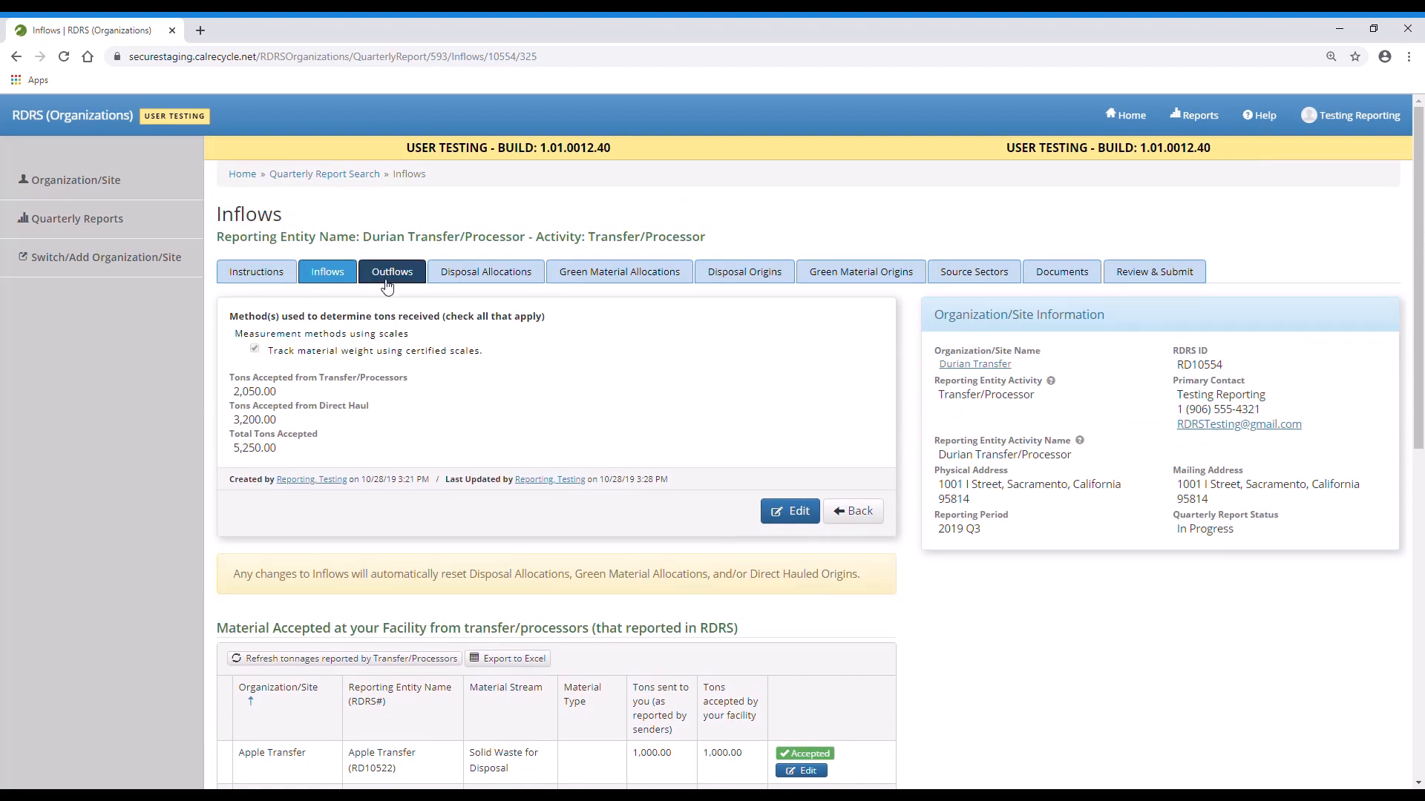
- Edit the outflows, choosing own certified scales and volume-to-weight conversion factors for tons sent, and asking jurisdiction of origin at the gate
{"action": "left_click", "coordinate": [388, 280]}
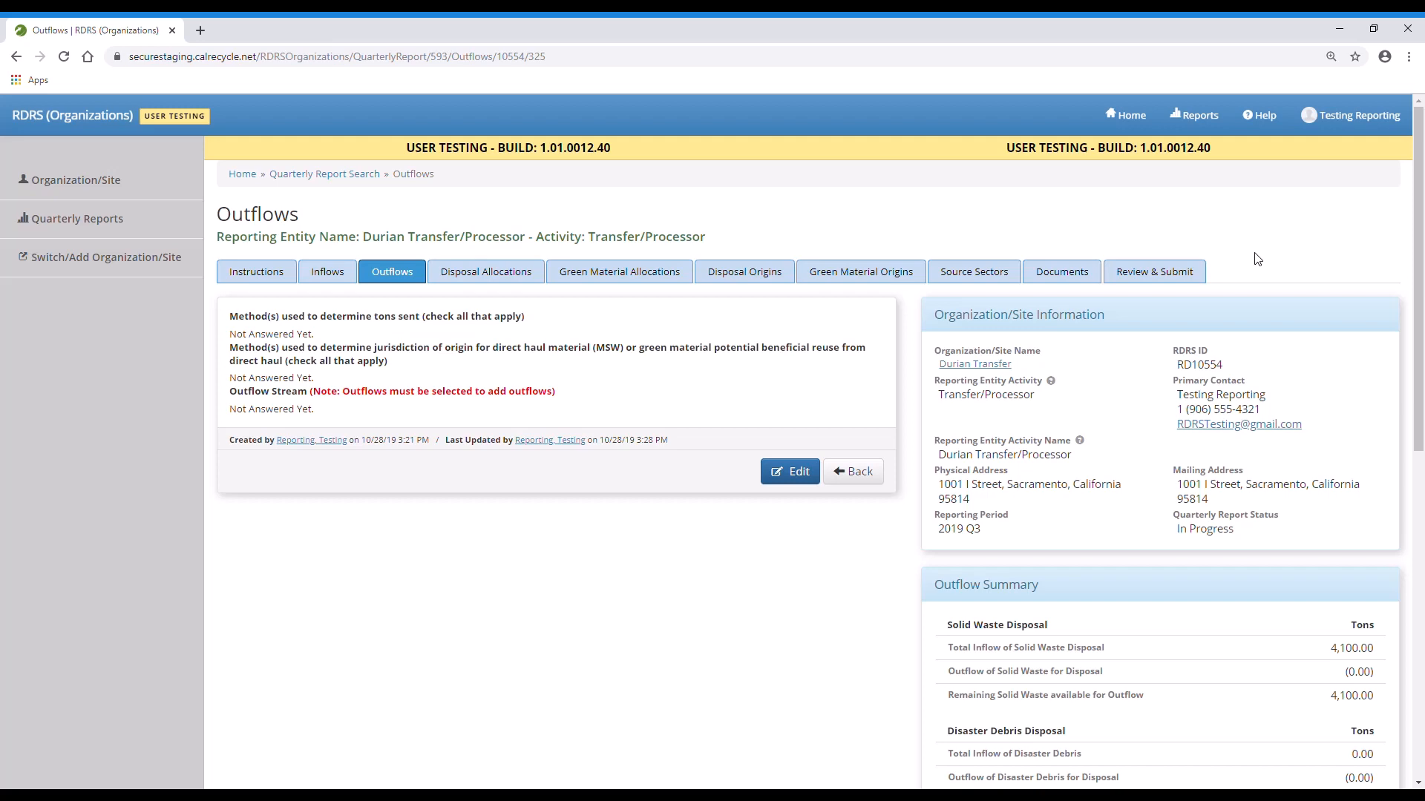
{"action": "left_click", "coordinate": [814, 473]}
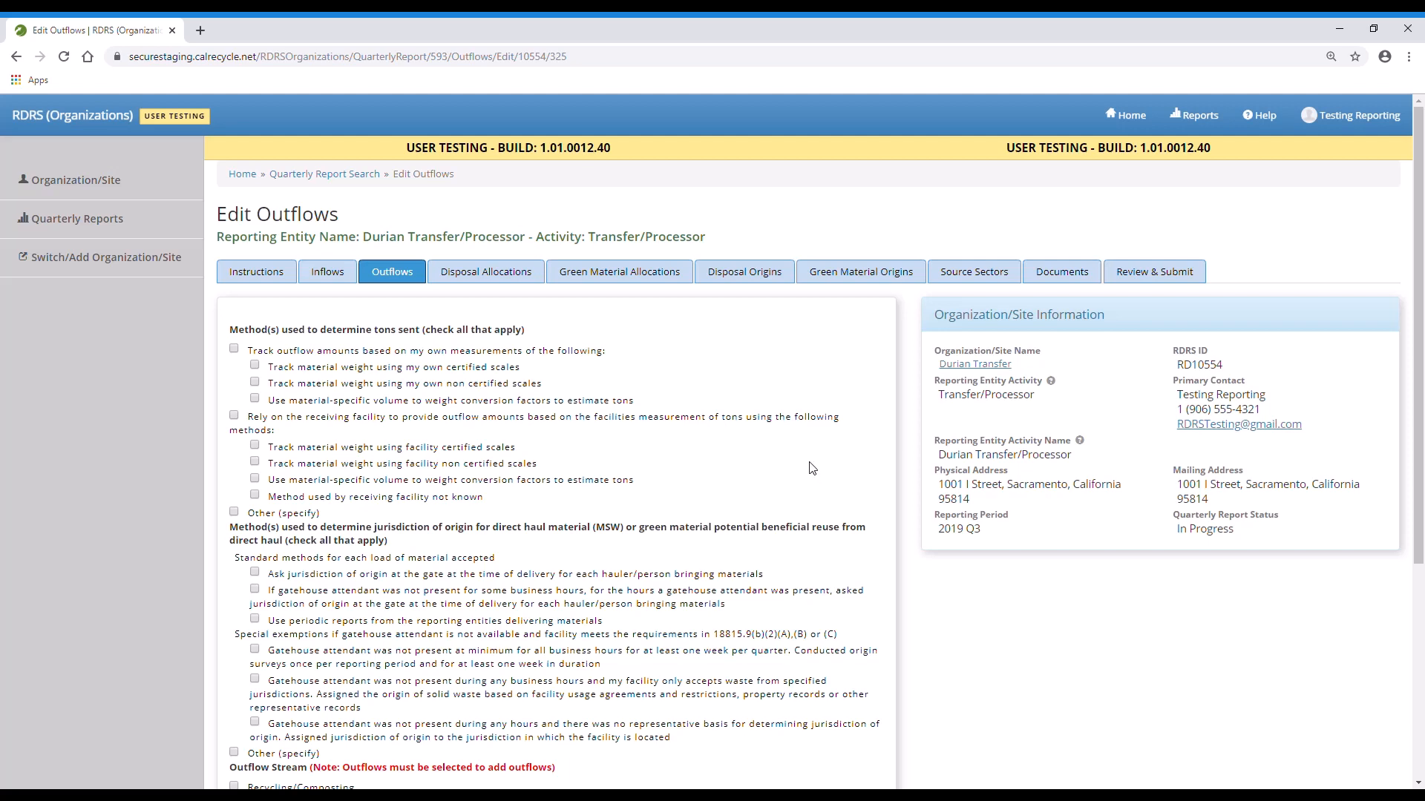
{"action": "left_click", "coordinate": [250, 367]}
{"action": "left_click", "coordinate": [254, 400]}
{"action": "scroll", "coordinate": [201, 412], "scroll_direction": "down", "scroll_amount": 2}
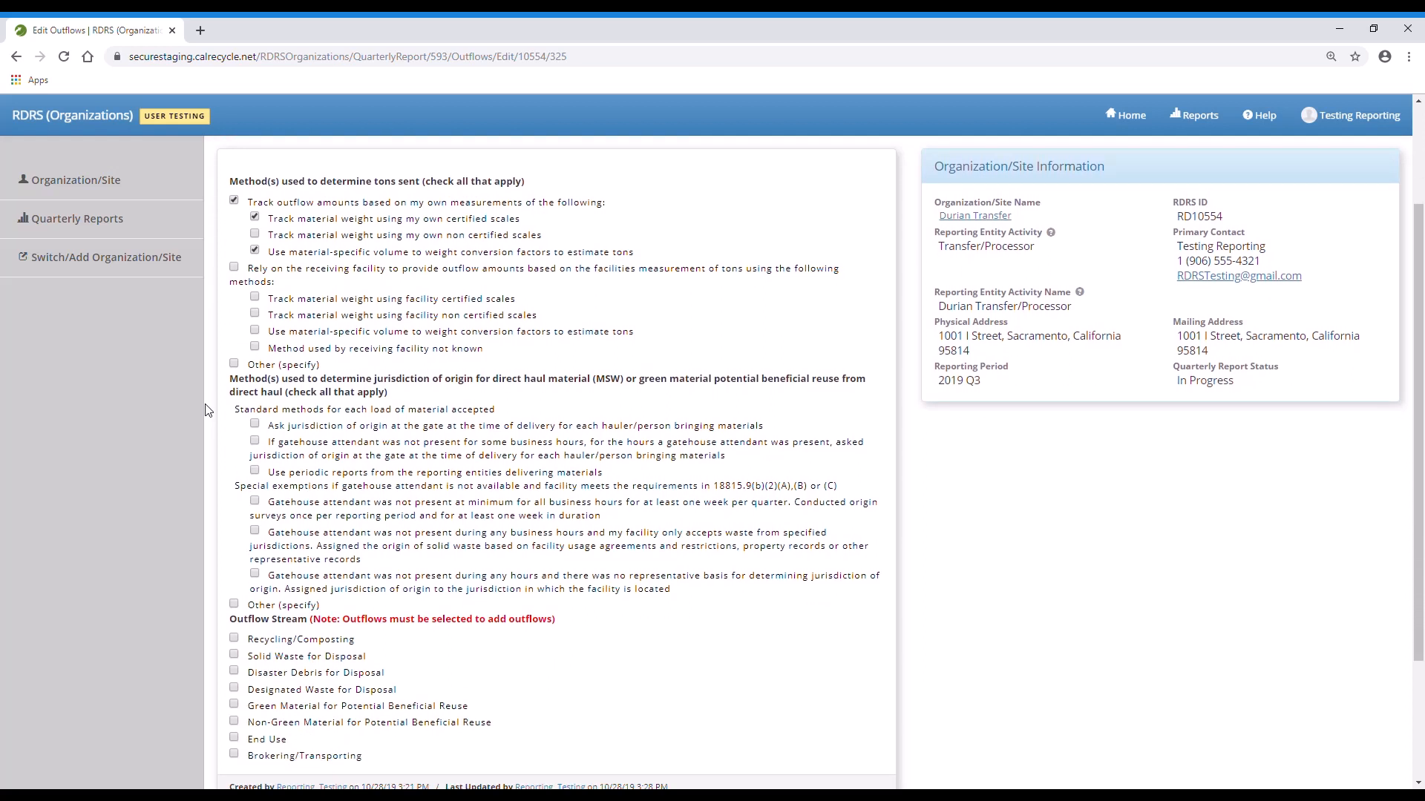
{"action": "left_click", "coordinate": [255, 425]}
- Select the Recycling/Composting, Solid Waste for Disposal, Designated Waste for Disposal and Non-Green Material for Potential Beneficial Reuse outflow streams and save
{"action": "scroll", "coordinate": [197, 425], "scroll_direction": "down", "scroll_amount": 2}
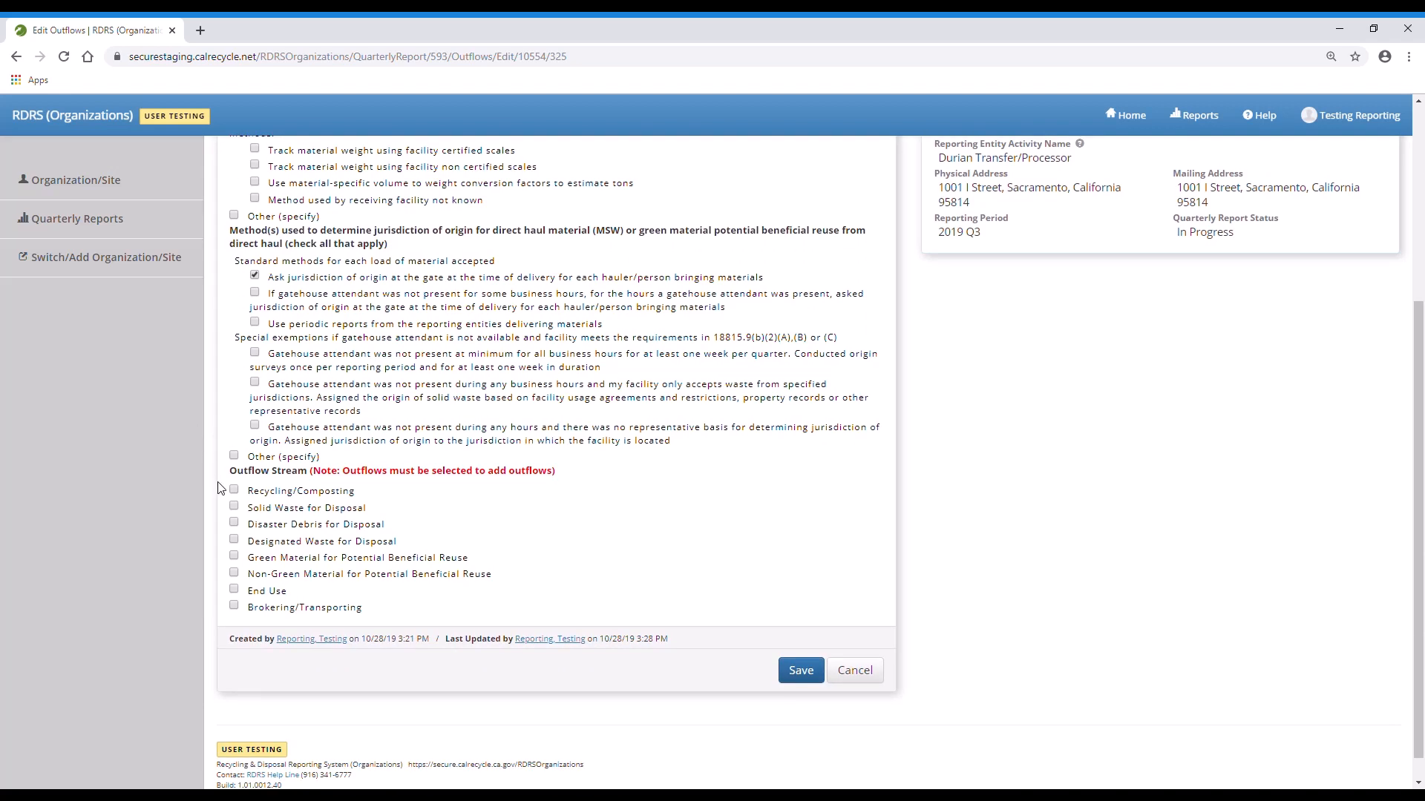
{"action": "left_click", "coordinate": [235, 492]}
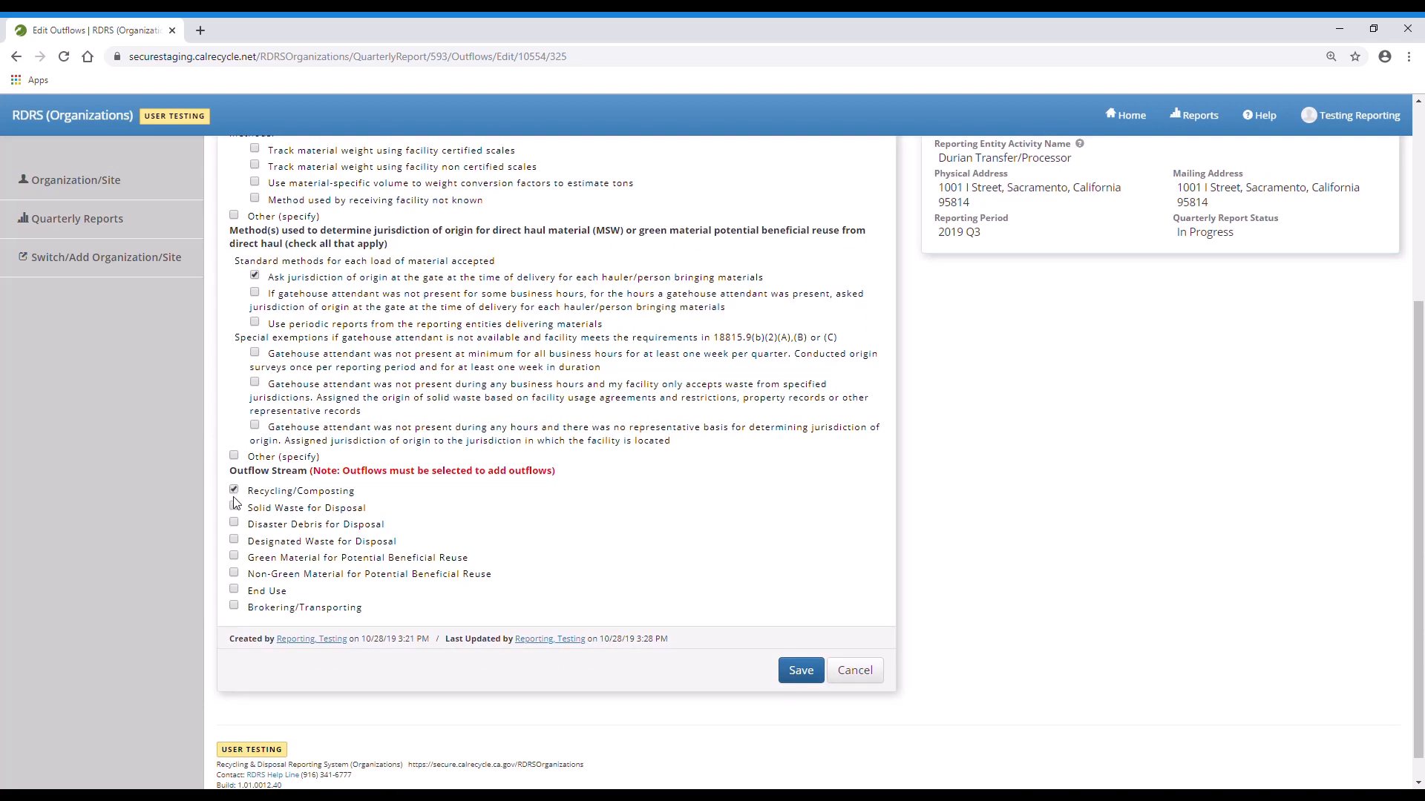
{"action": "left_click", "coordinate": [235, 541]}
{"action": "left_click", "coordinate": [235, 575]}
{"action": "left_click", "coordinate": [795, 681]}
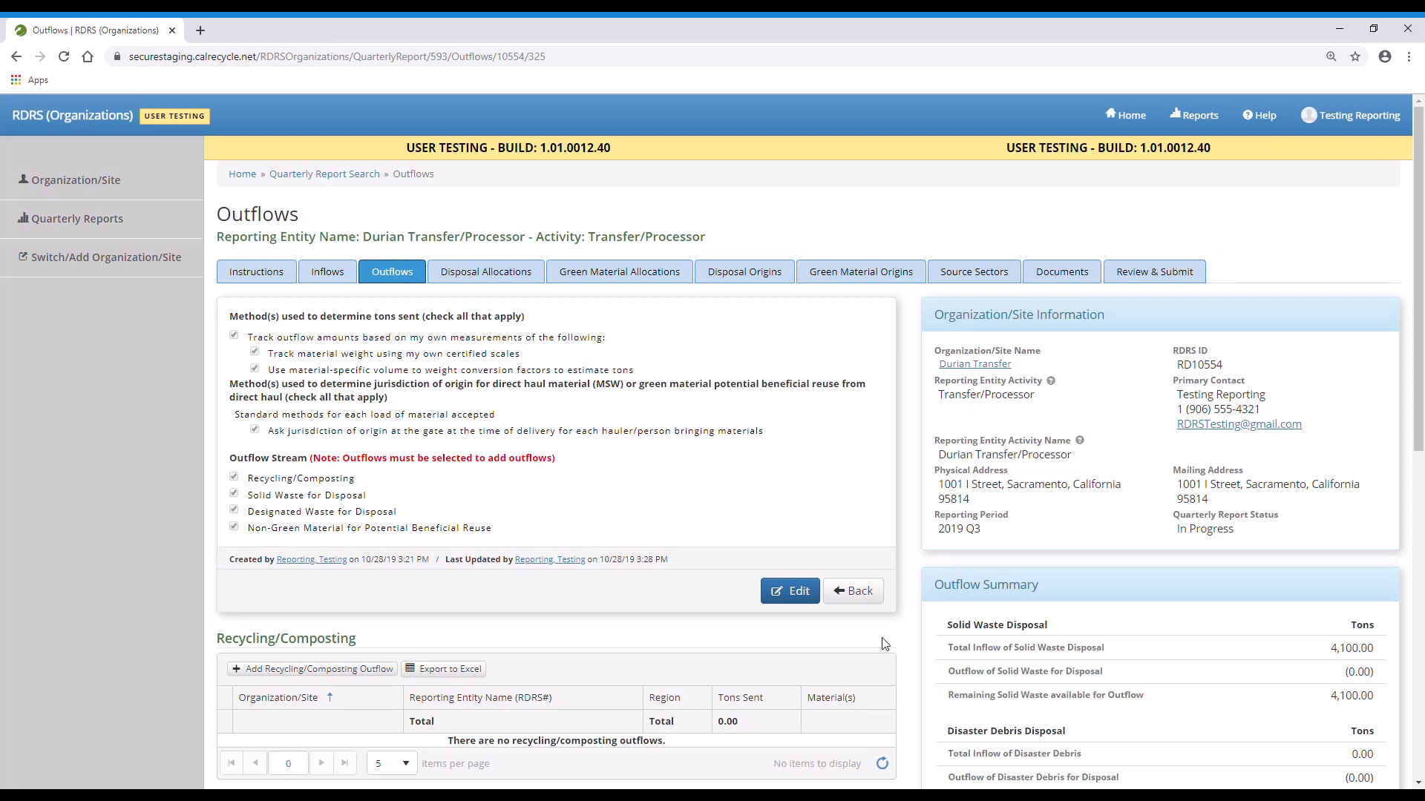
- Start adding a new Recycling/Composting outflow
{"action": "scroll", "coordinate": [884, 644], "scroll_direction": "down", "scroll_amount": 4}
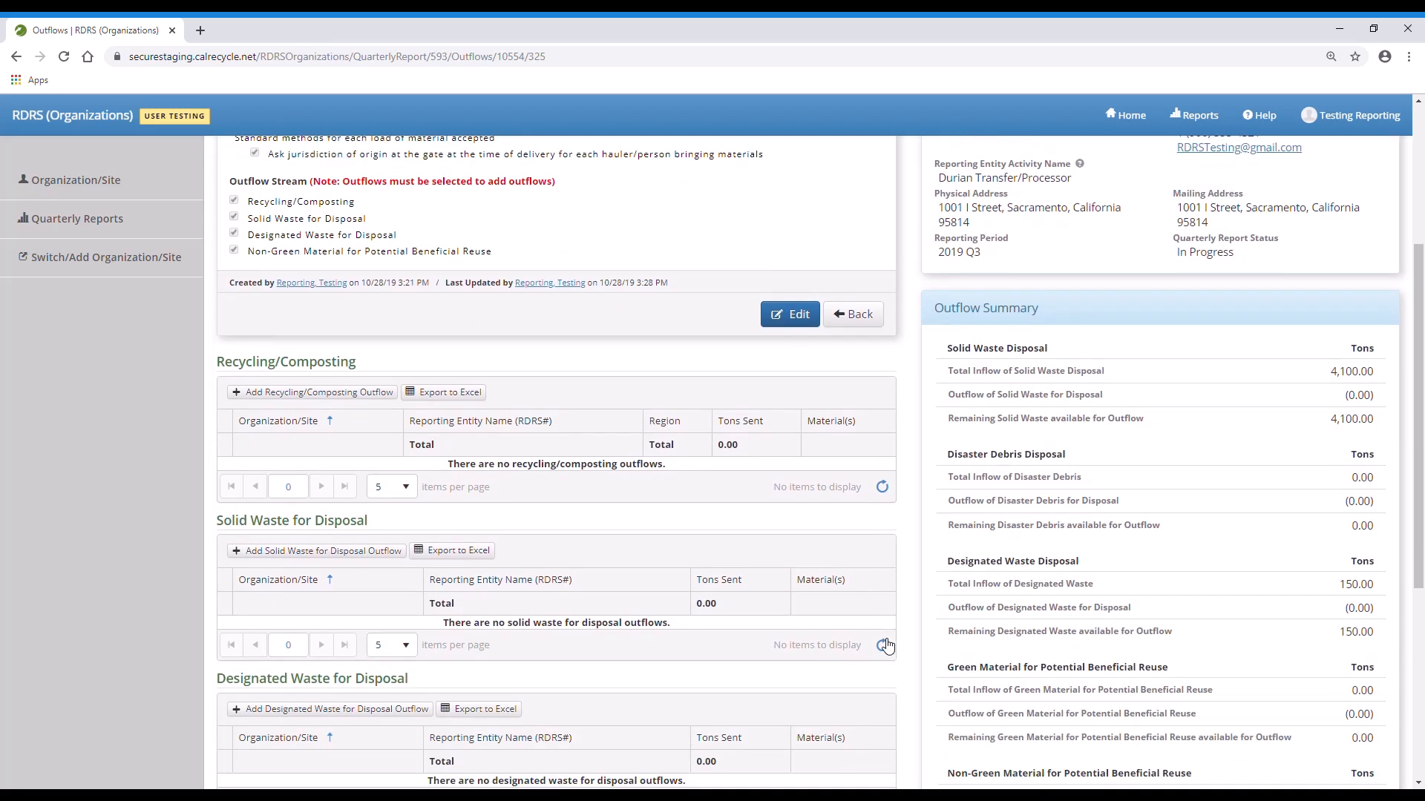
{"action": "scroll", "coordinate": [887, 645], "scroll_direction": "down", "scroll_amount": 3}
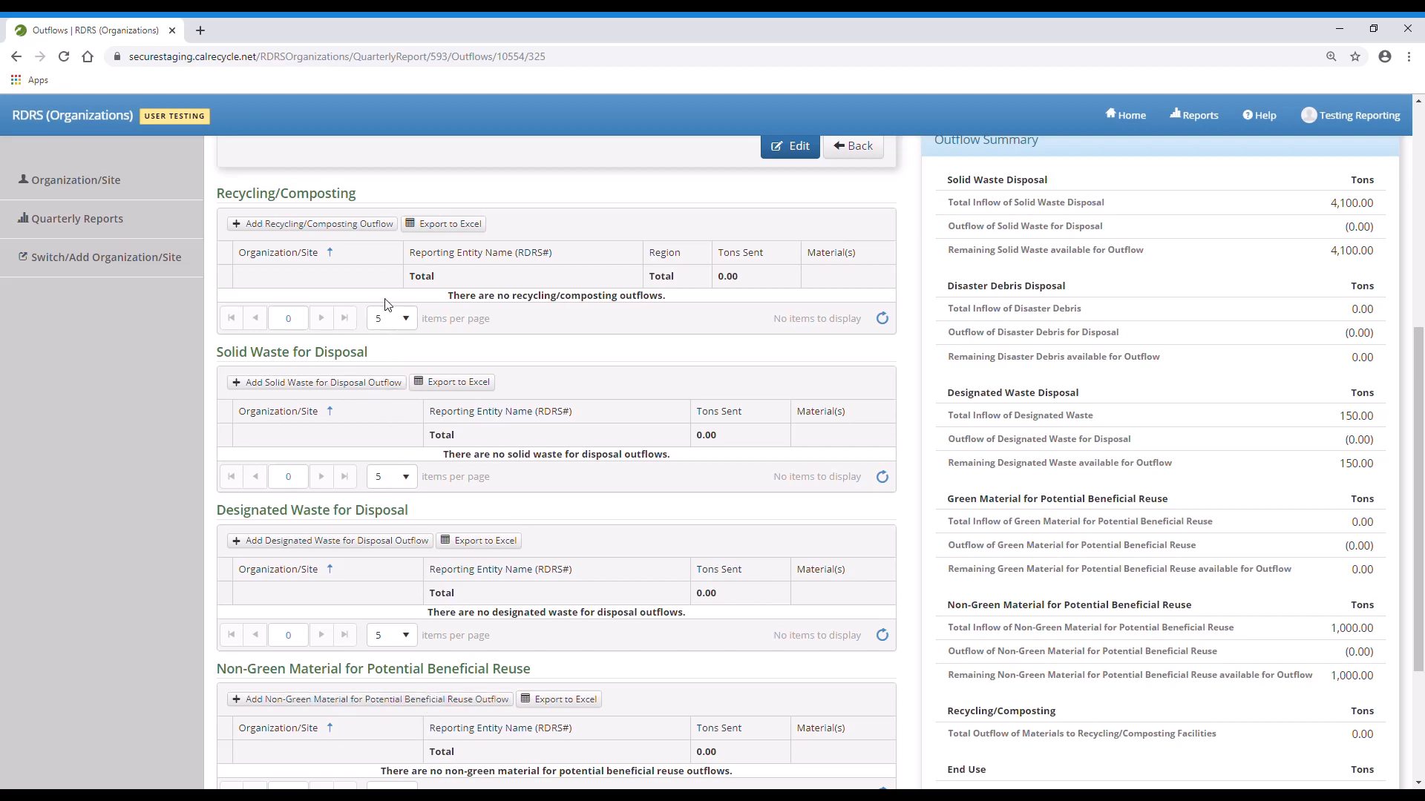
{"action": "left_click", "coordinate": [396, 226]}
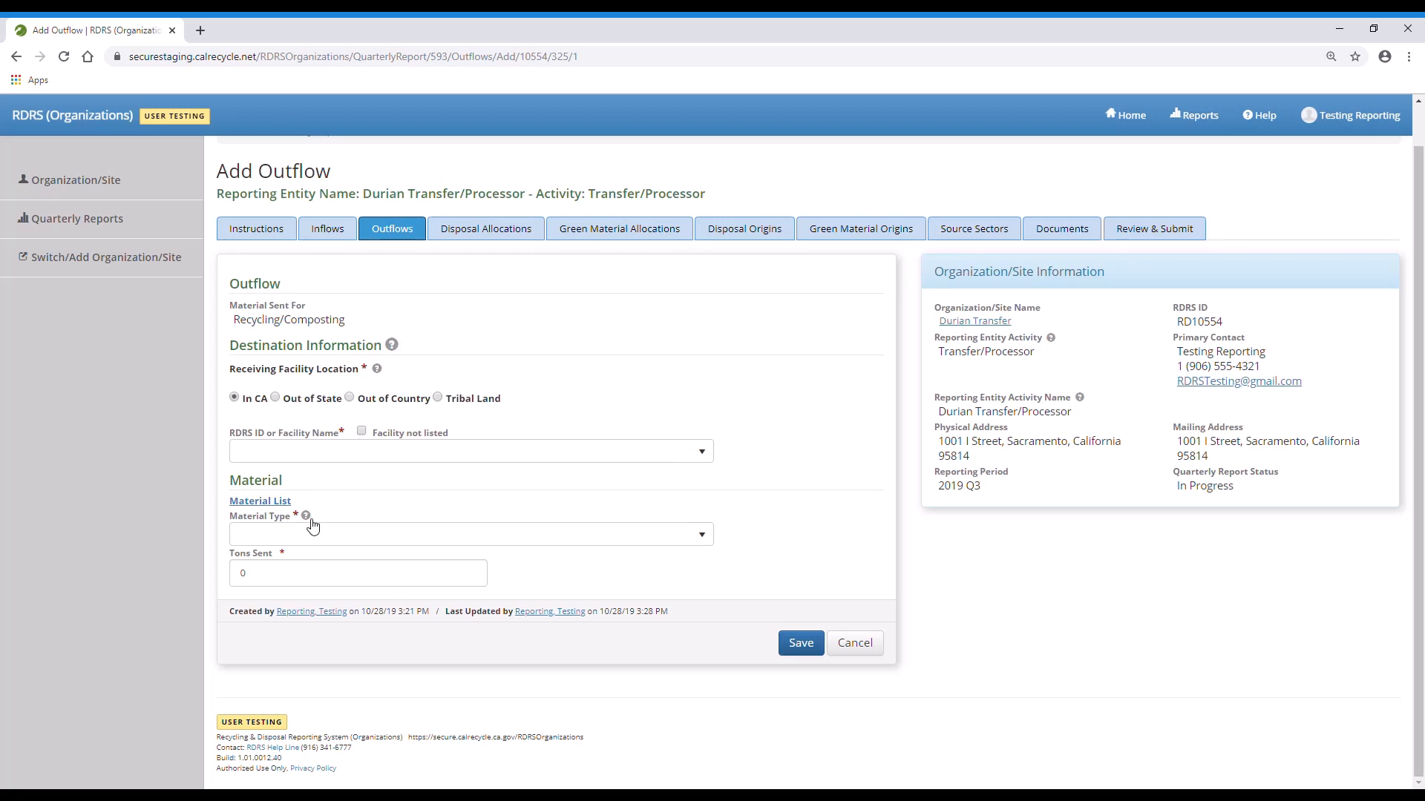
{"action": "left_click", "coordinate": [363, 433]}
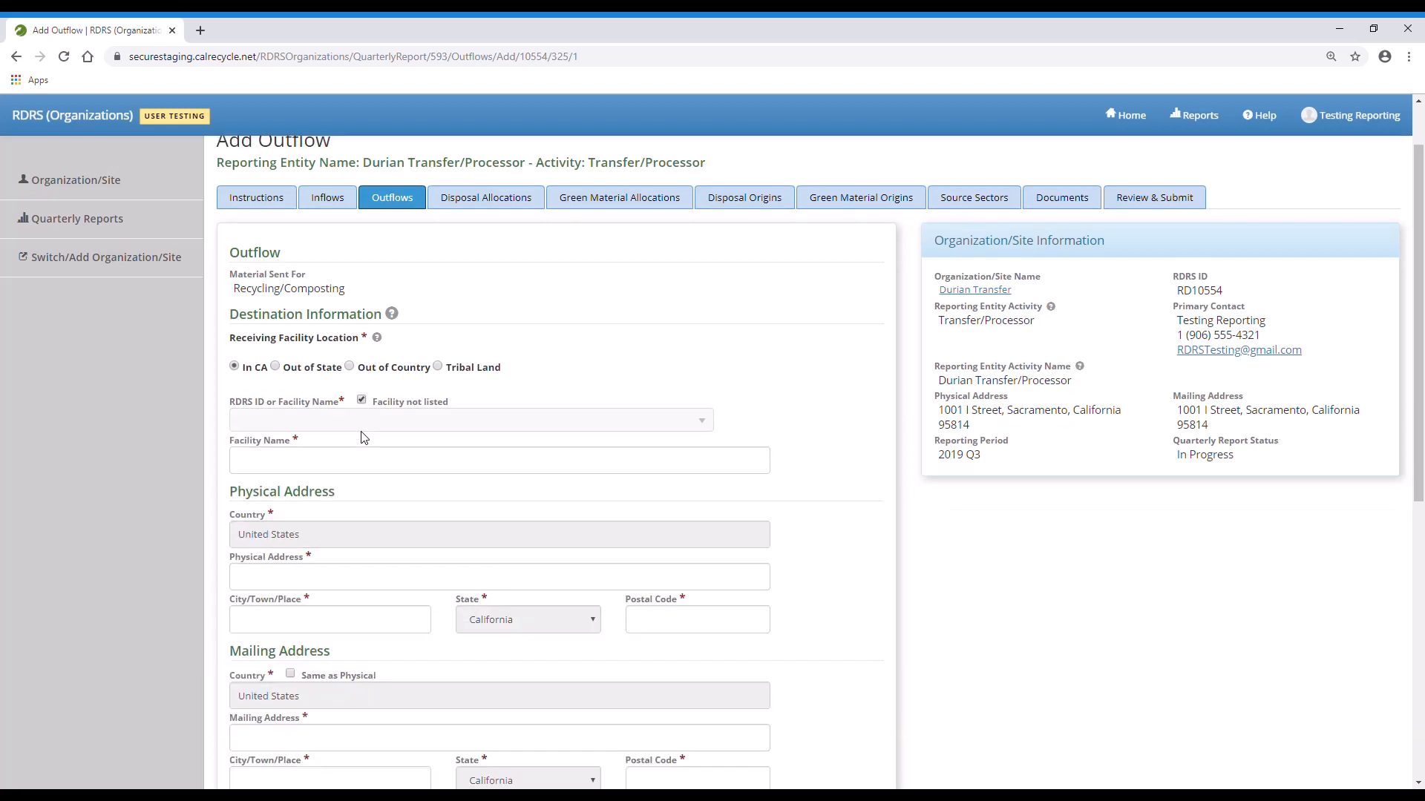
{"action": "scroll", "coordinate": [797, 455], "scroll_direction": "down", "scroll_amount": 3}
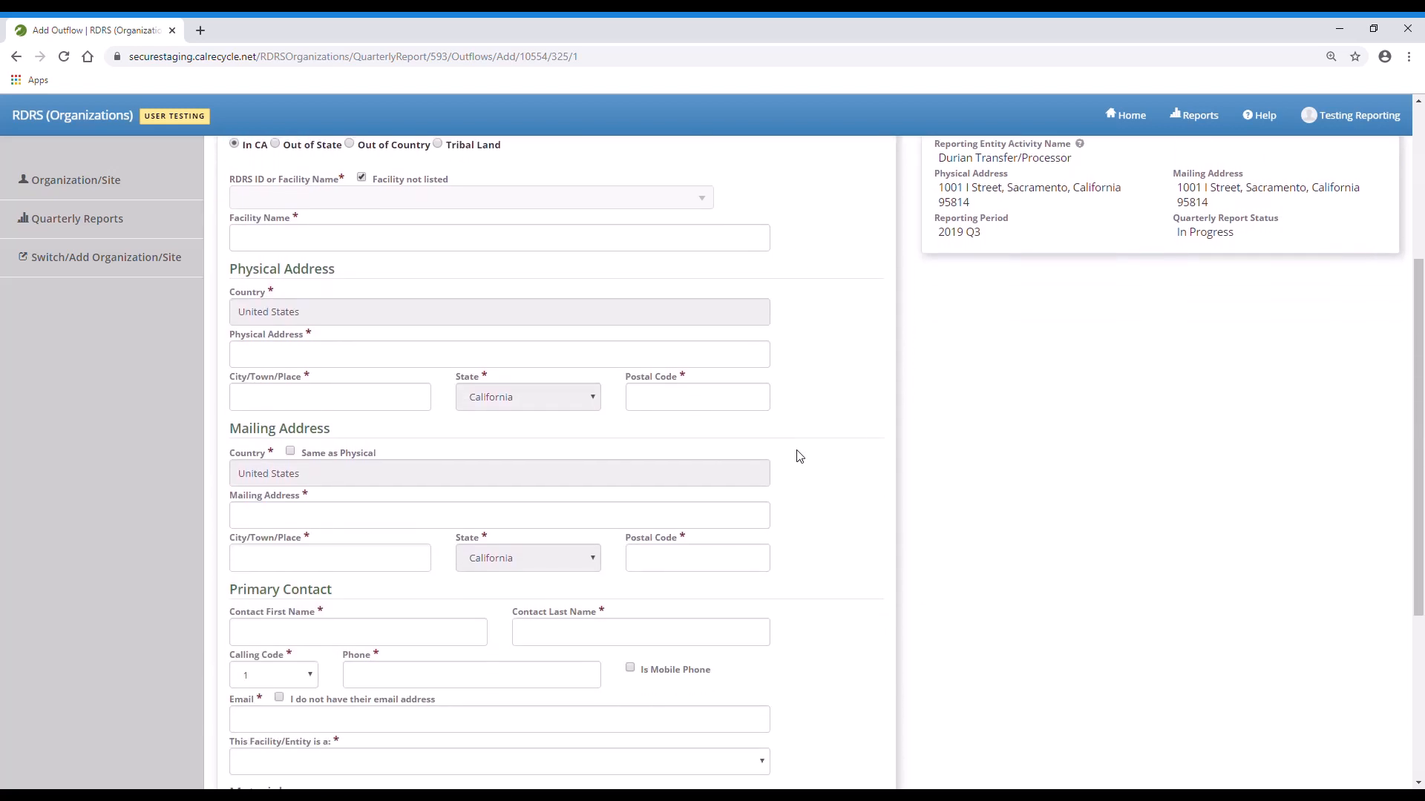
{"action": "scroll", "coordinate": [796, 455], "scroll_direction": "up", "scroll_amount": 3}
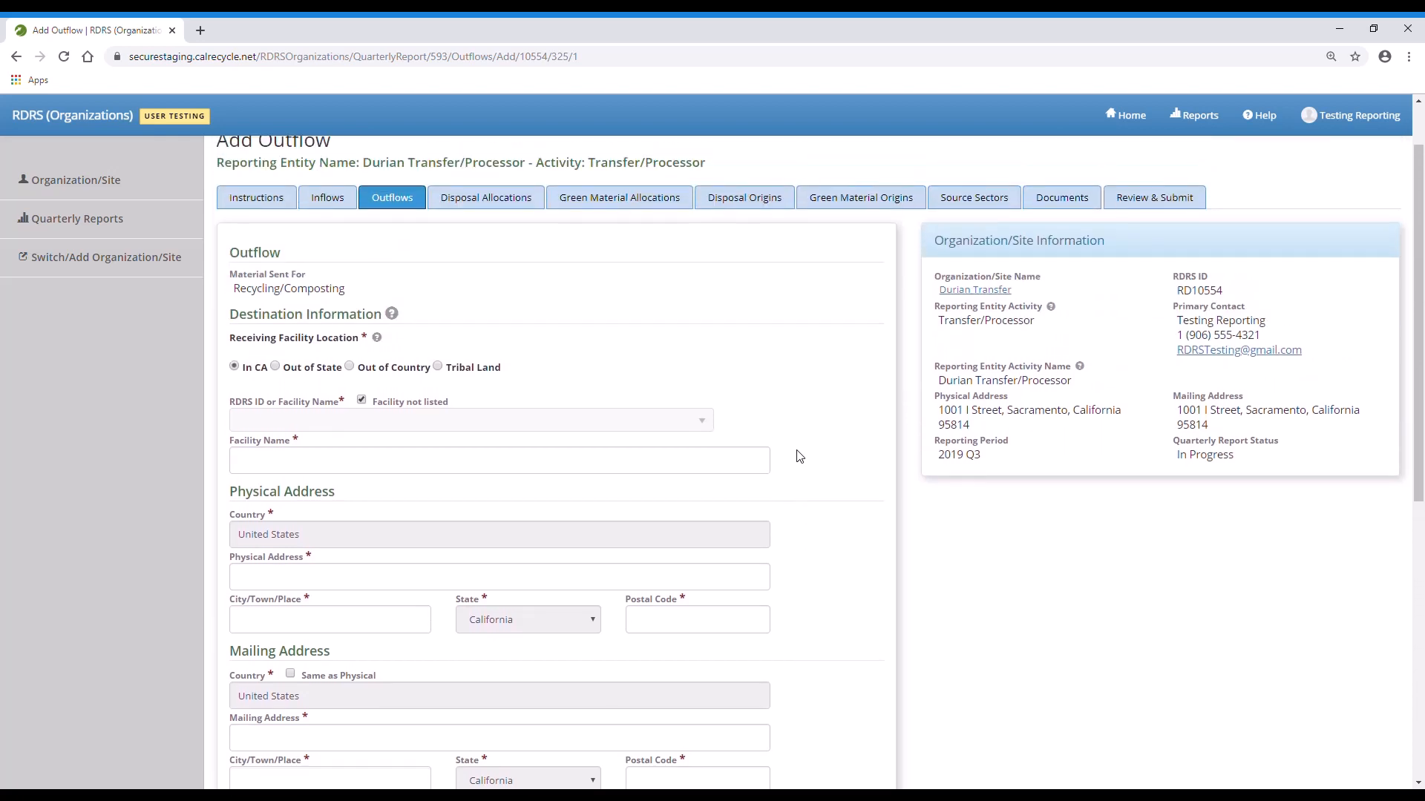
{"action": "left_click", "coordinate": [363, 401]}
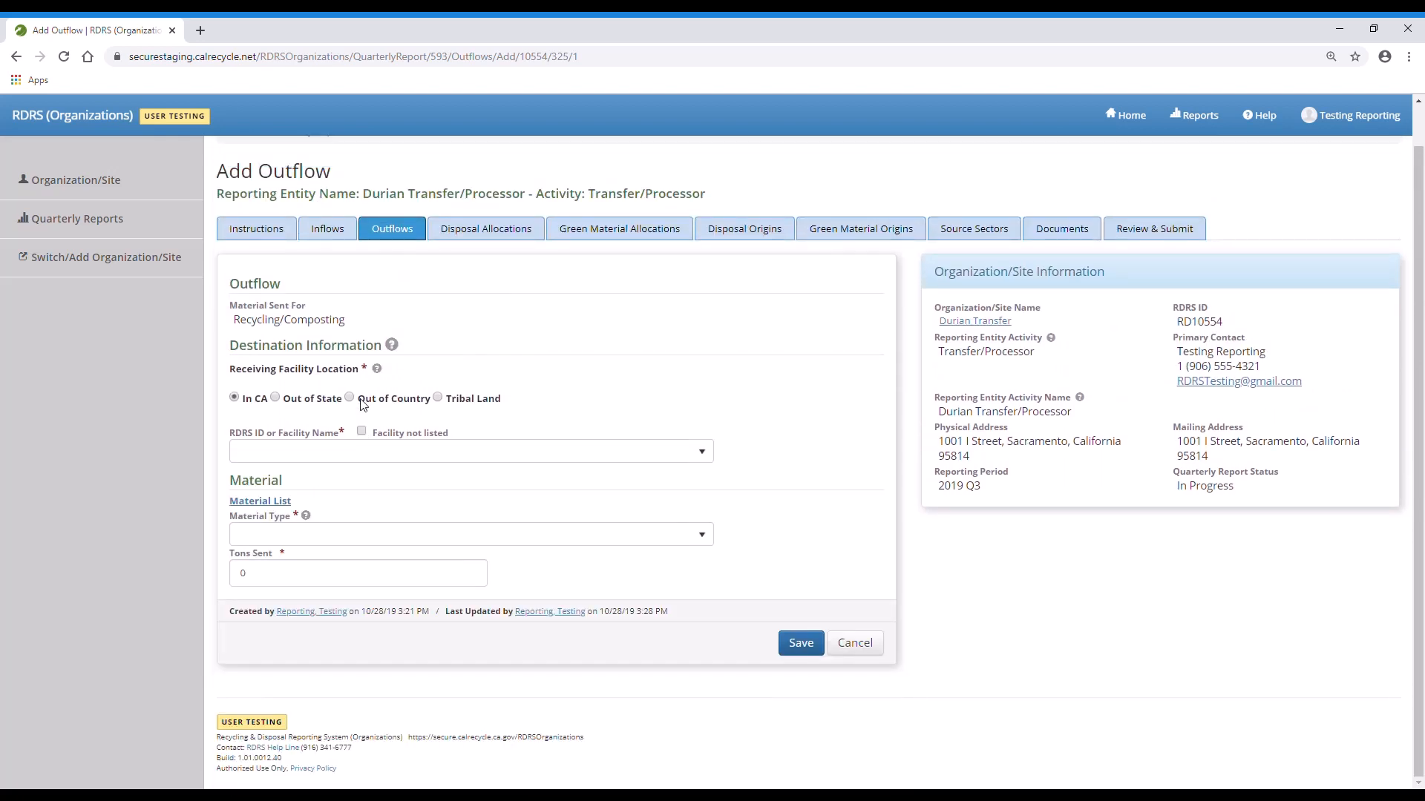
- Set the receiving facility to G. Waters Transfer (RD10360, Wendwater Recycling)
{"action": "left_click", "coordinate": [489, 454]}
{"action": "type", "text": "wendwa"}
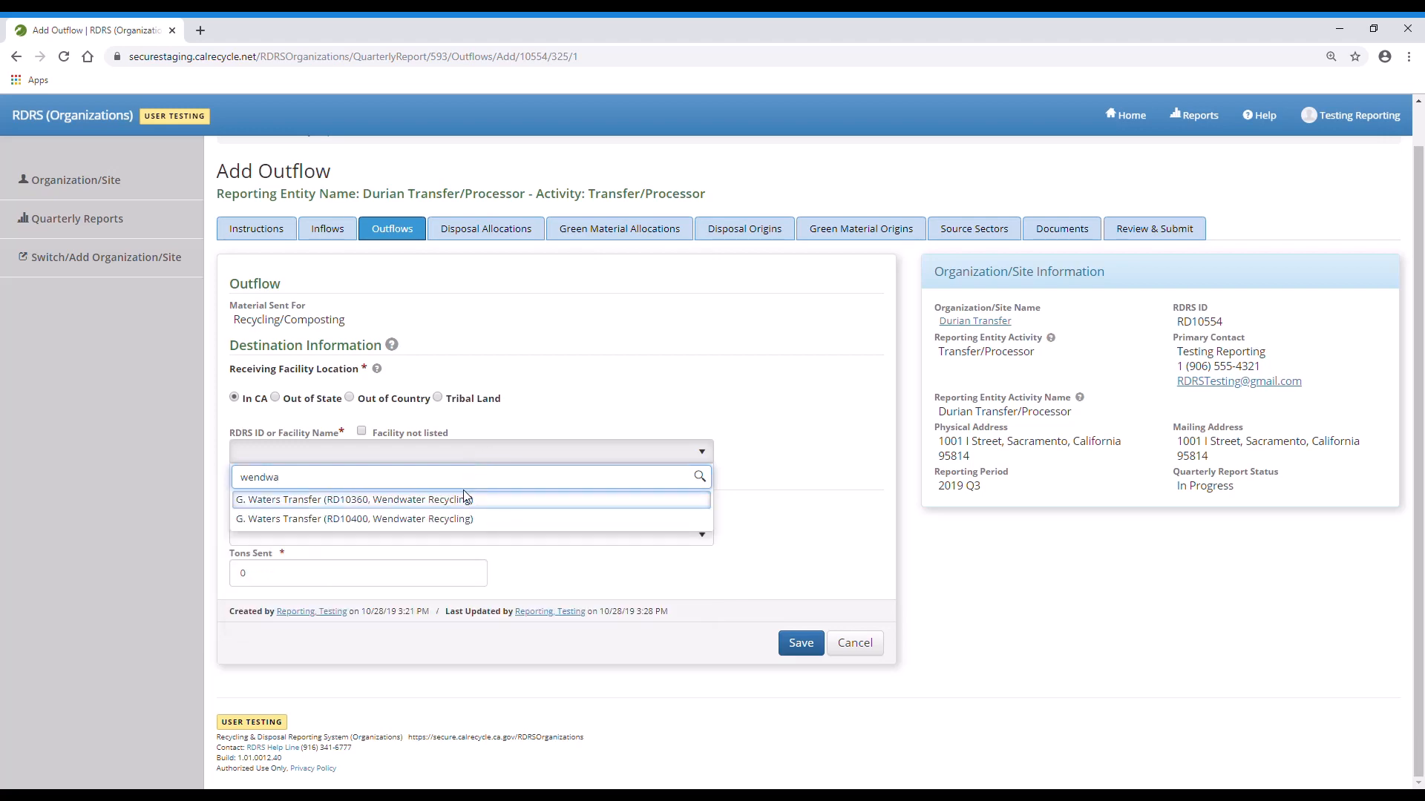
{"action": "left_click", "coordinate": [467, 500]}
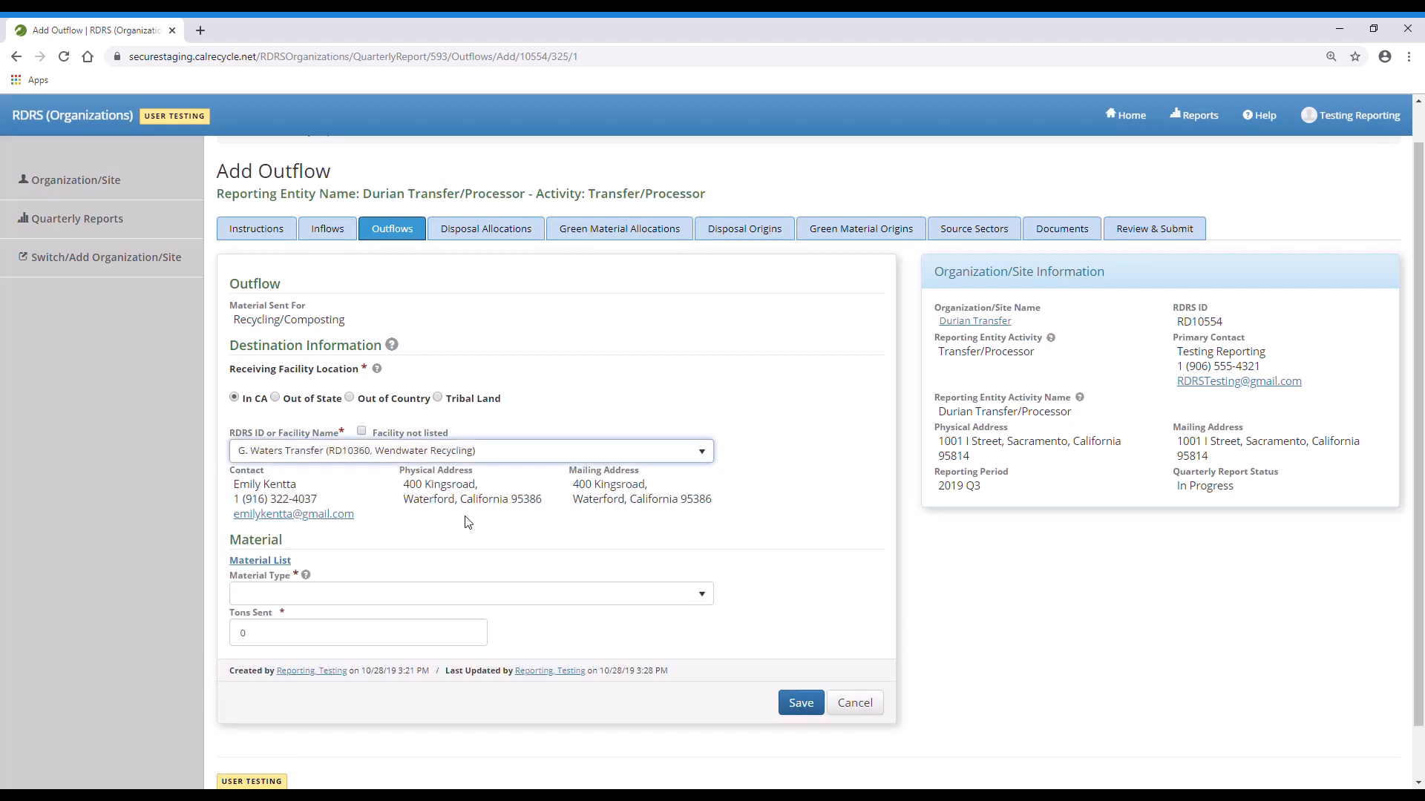
- Enter 20 tons sent of Paper - Mixed Paper - Shredded, save the outflow and return to the outflows overview
{"action": "left_click", "coordinate": [465, 596]}
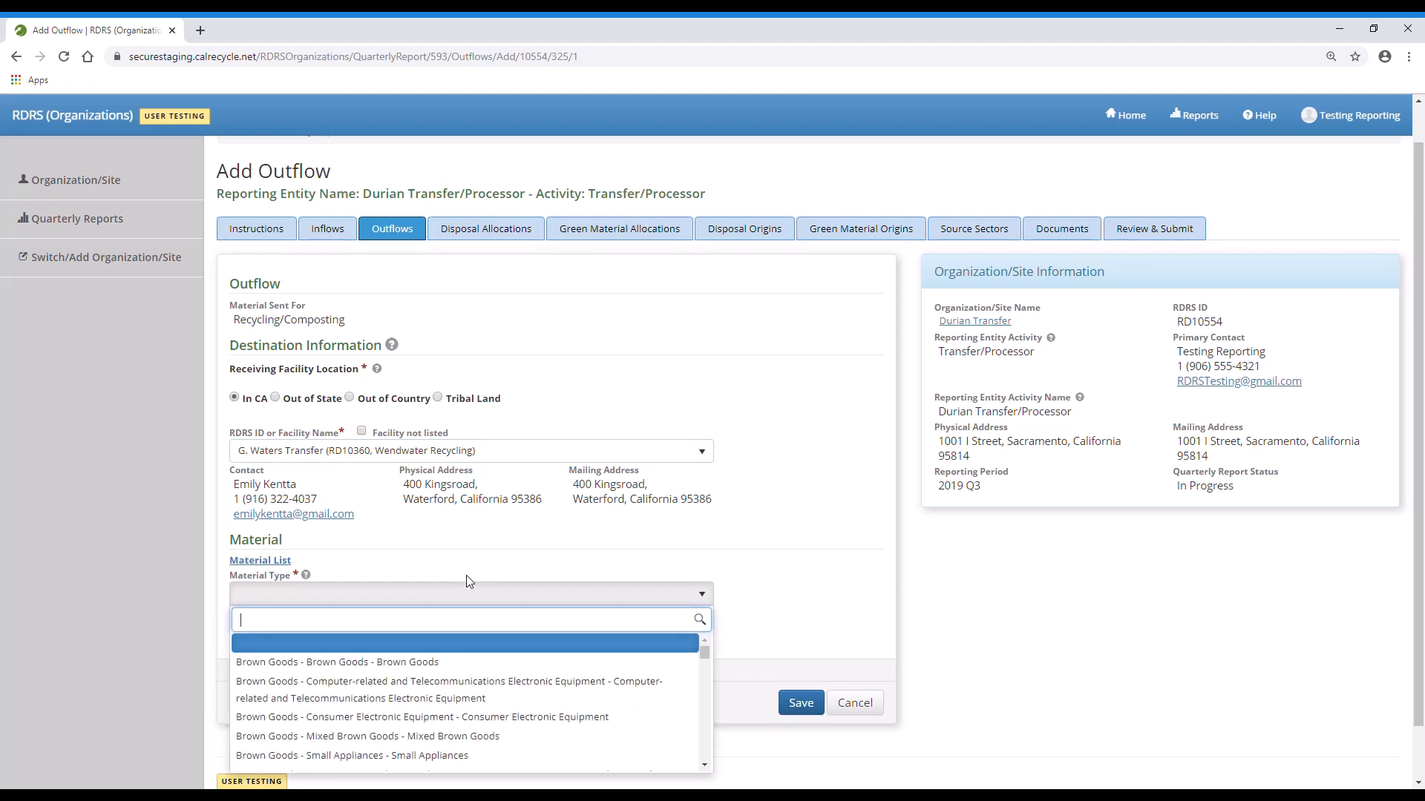
{"action": "type", "text": "shred"}
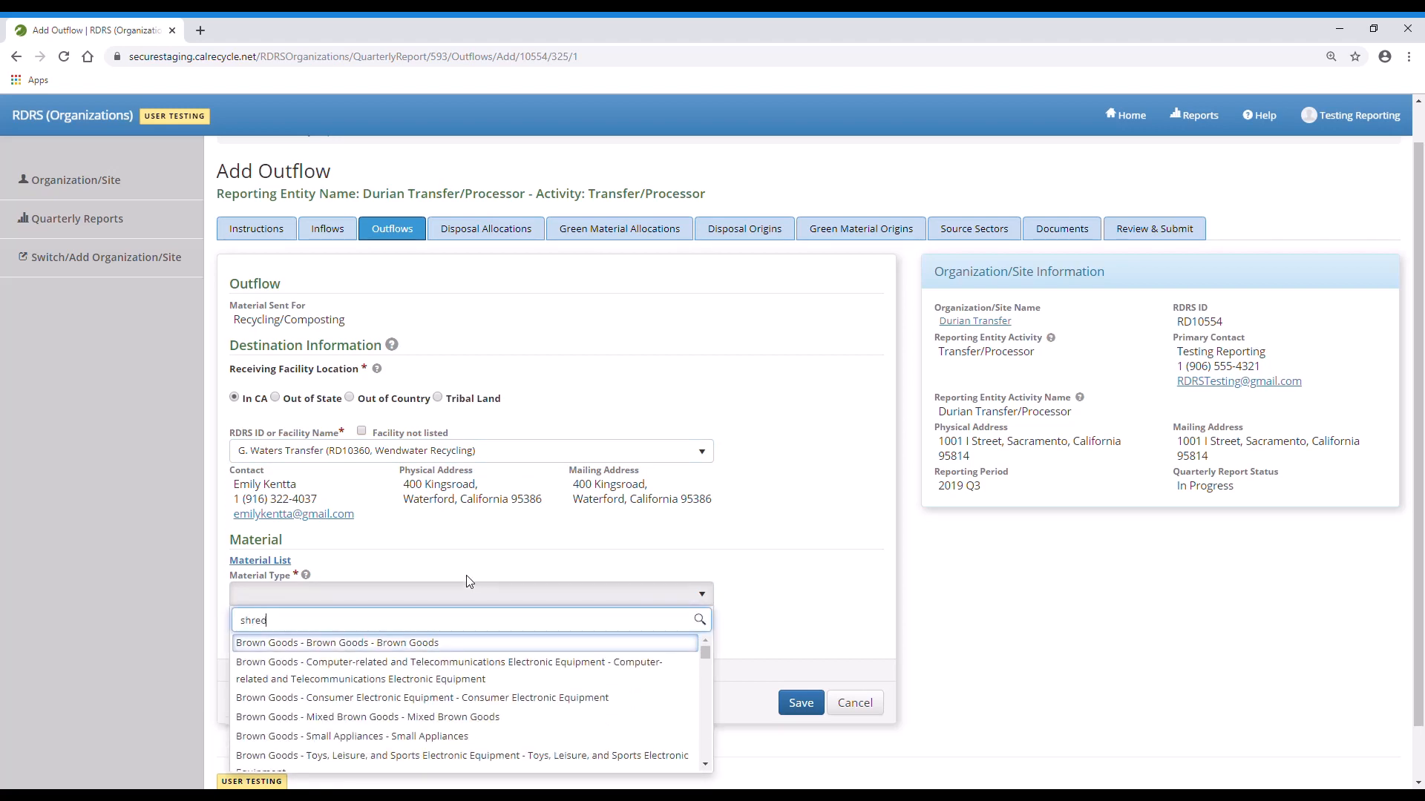
{"action": "type", "text": "ded"}
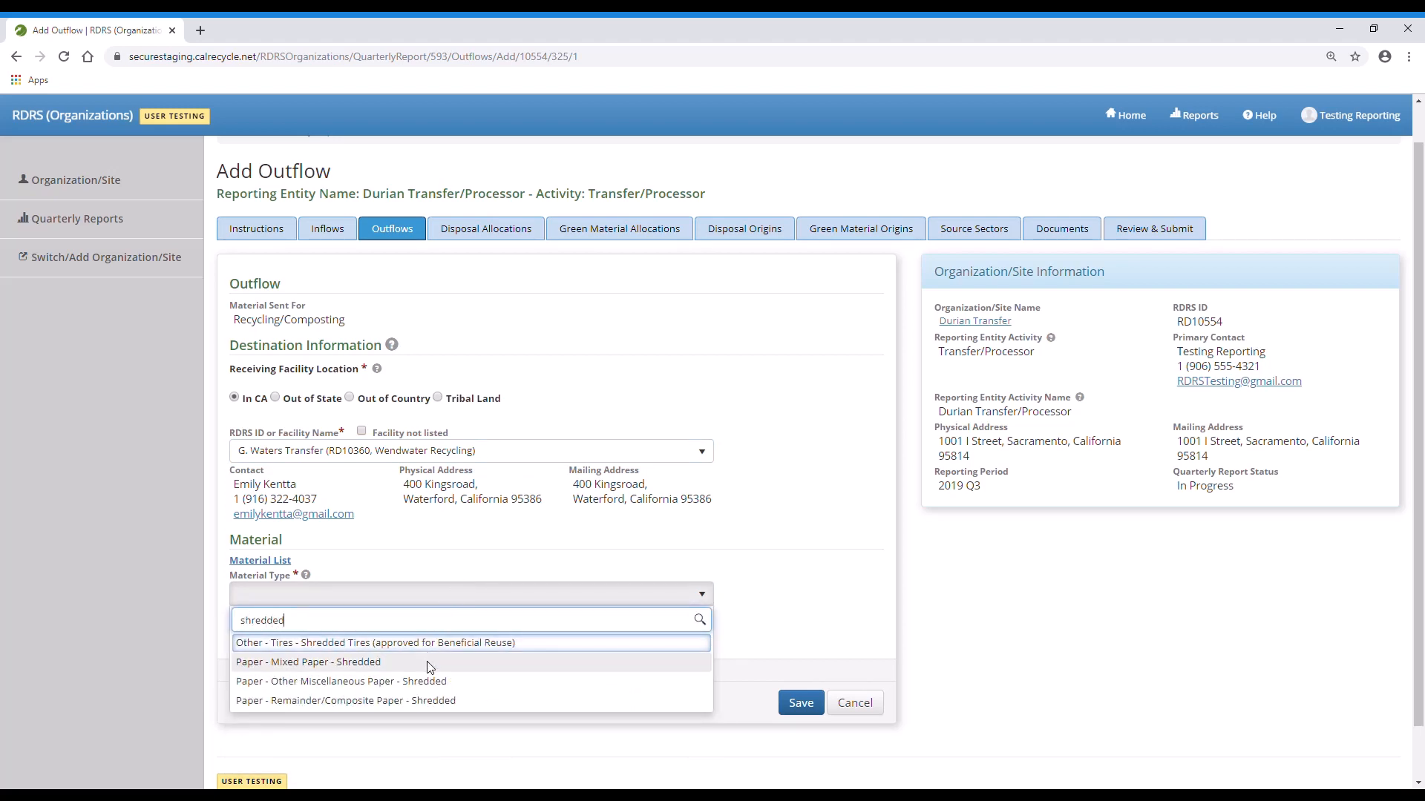
{"action": "left_click", "coordinate": [429, 665]}
{"action": "left_click", "coordinate": [434, 640]}
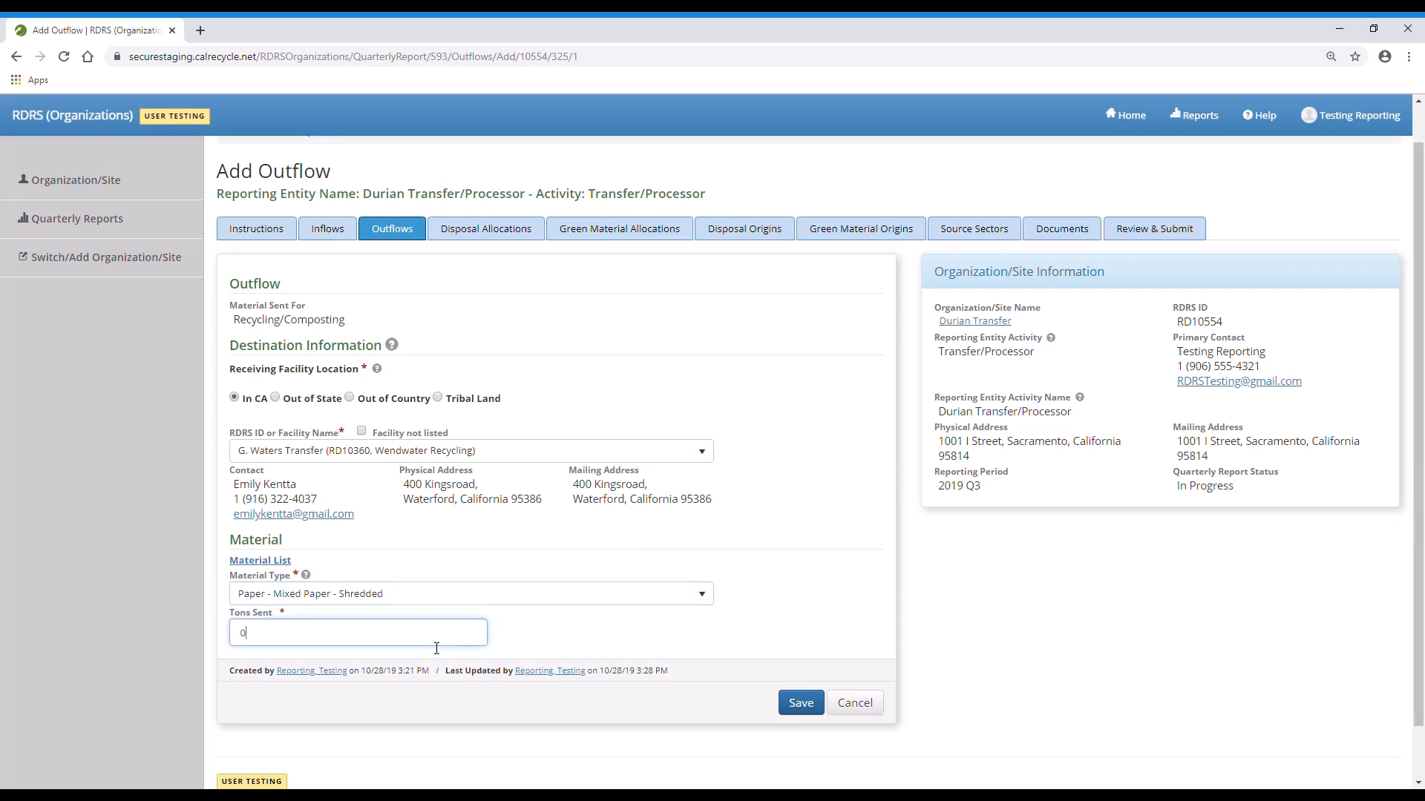
{"action": "type", "text": "20"}
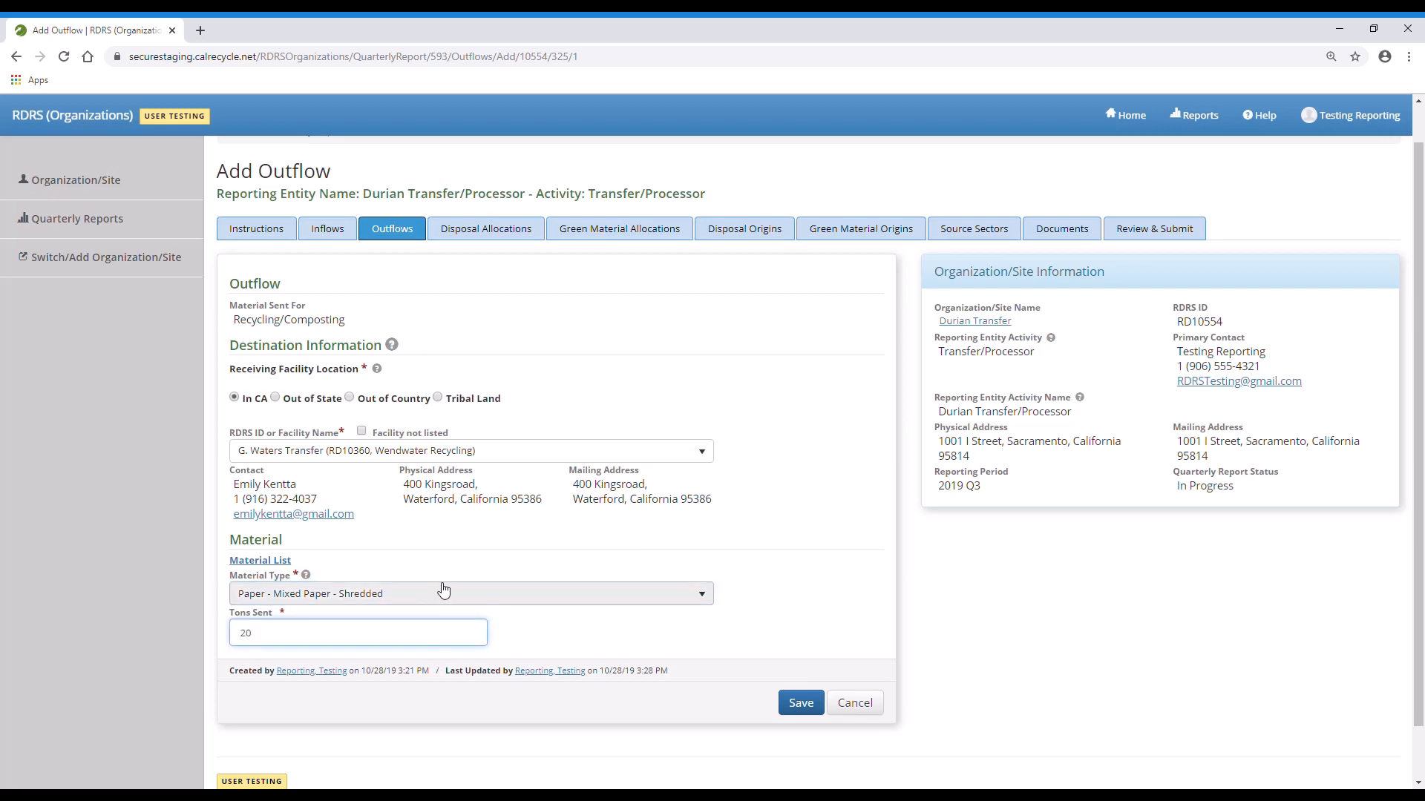
{"action": "left_click", "coordinate": [792, 707]}
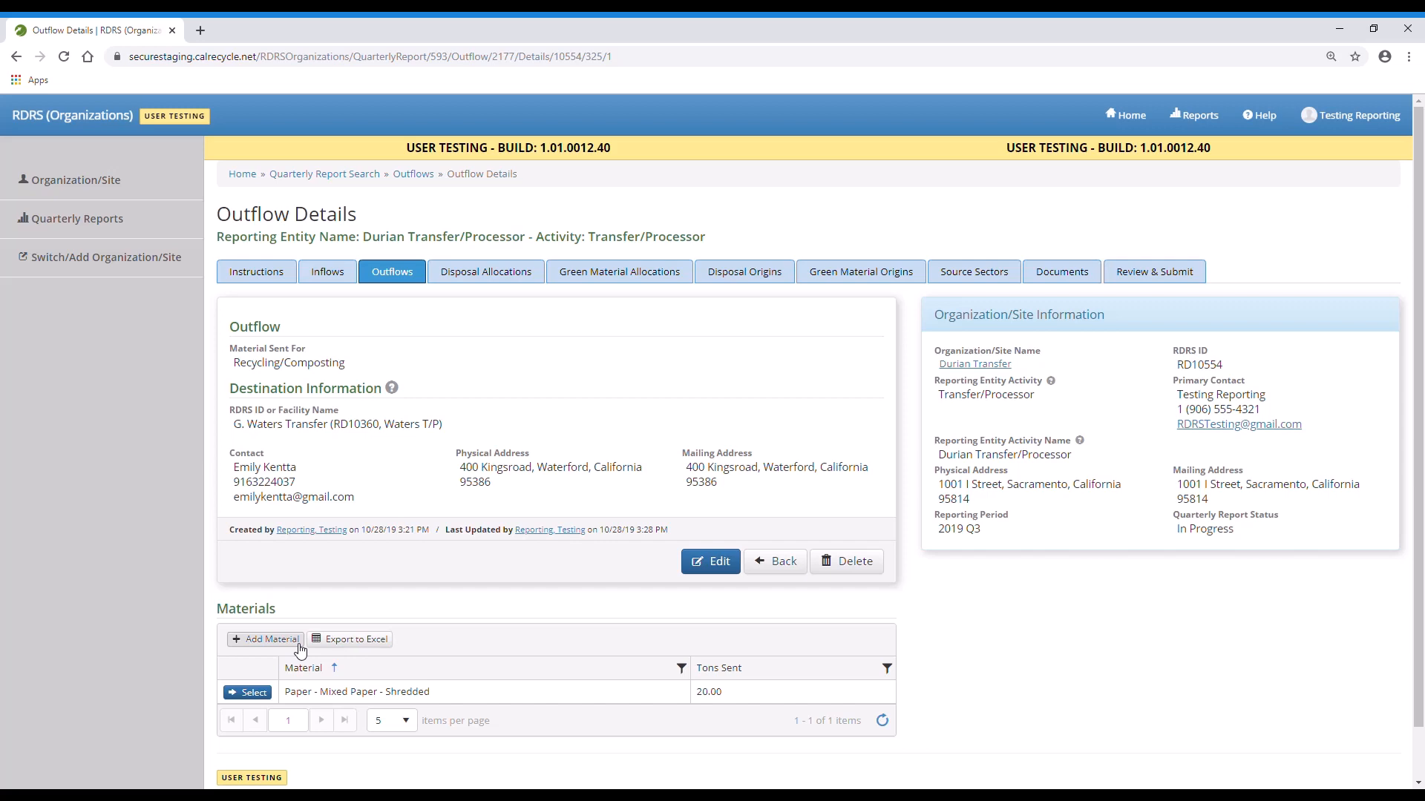
{"action": "left_click", "coordinate": [786, 570]}
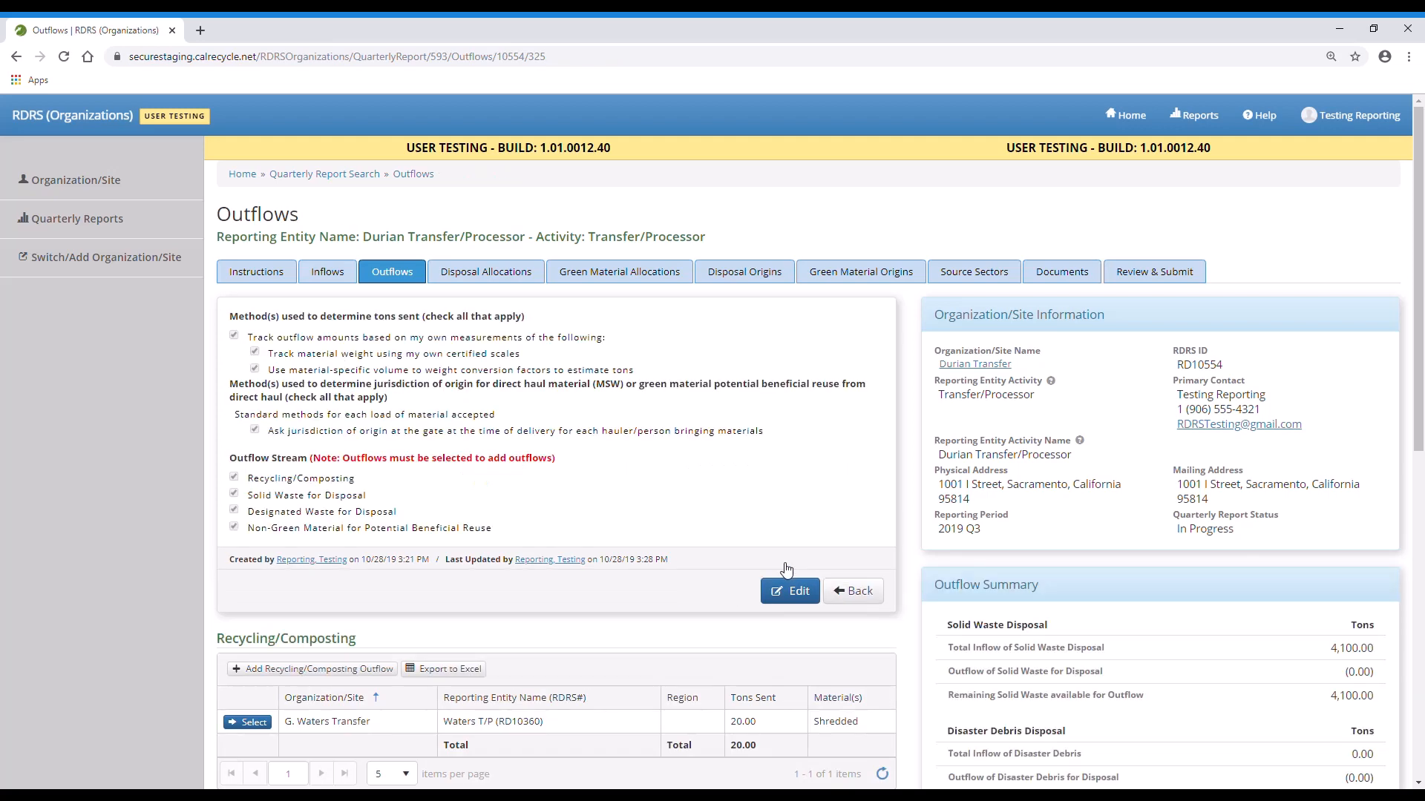
{"action": "scroll", "coordinate": [786, 570], "scroll_direction": "down", "scroll_amount": 3}
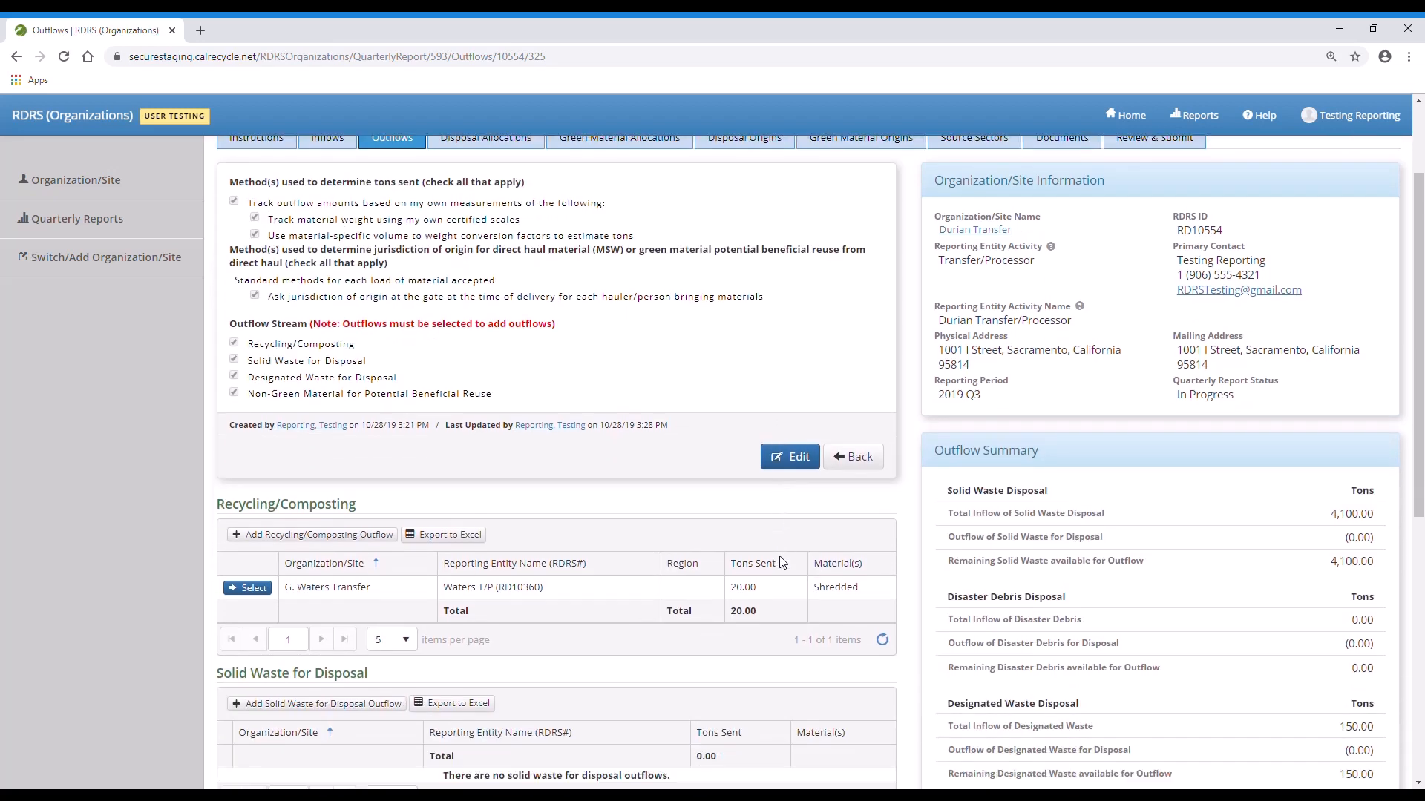
- Add a Solid Waste for Disposal outflow with Cherry Transfer (RD10529, Cherry Transfer) as the in-California receiving facility
{"action": "scroll", "coordinate": [782, 562], "scroll_direction": "down", "scroll_amount": 2}
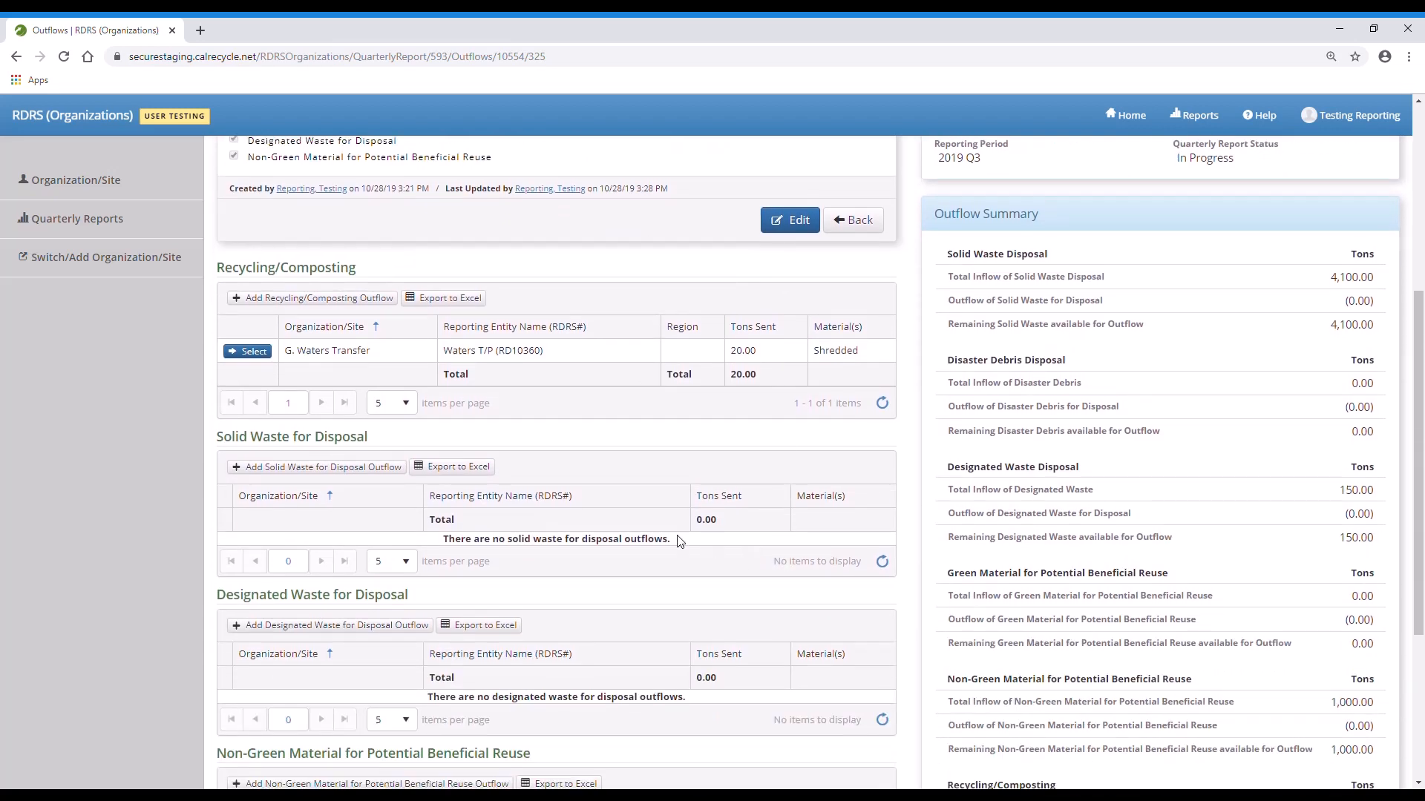
{"action": "left_click", "coordinate": [403, 472]}
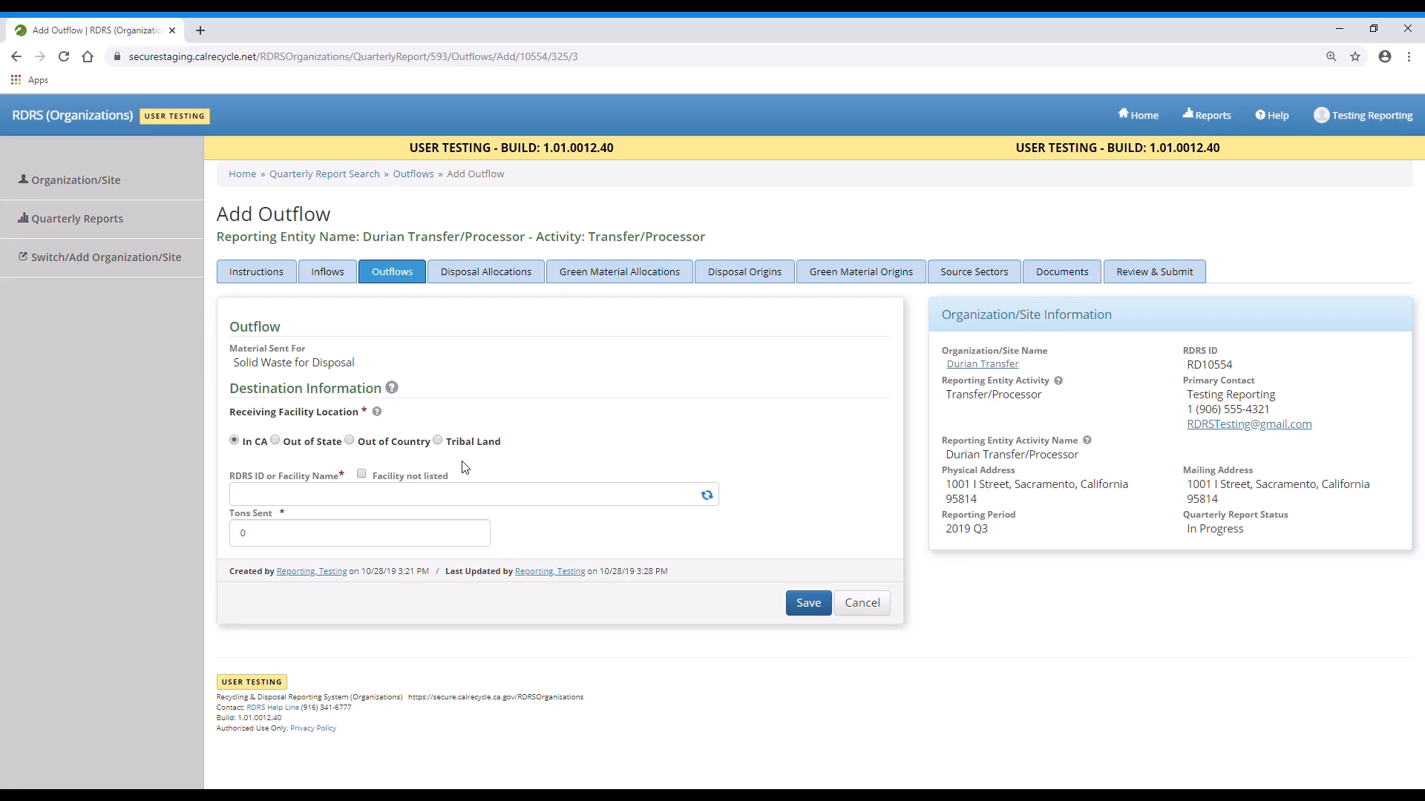
{"action": "left_click", "coordinate": [502, 495]}
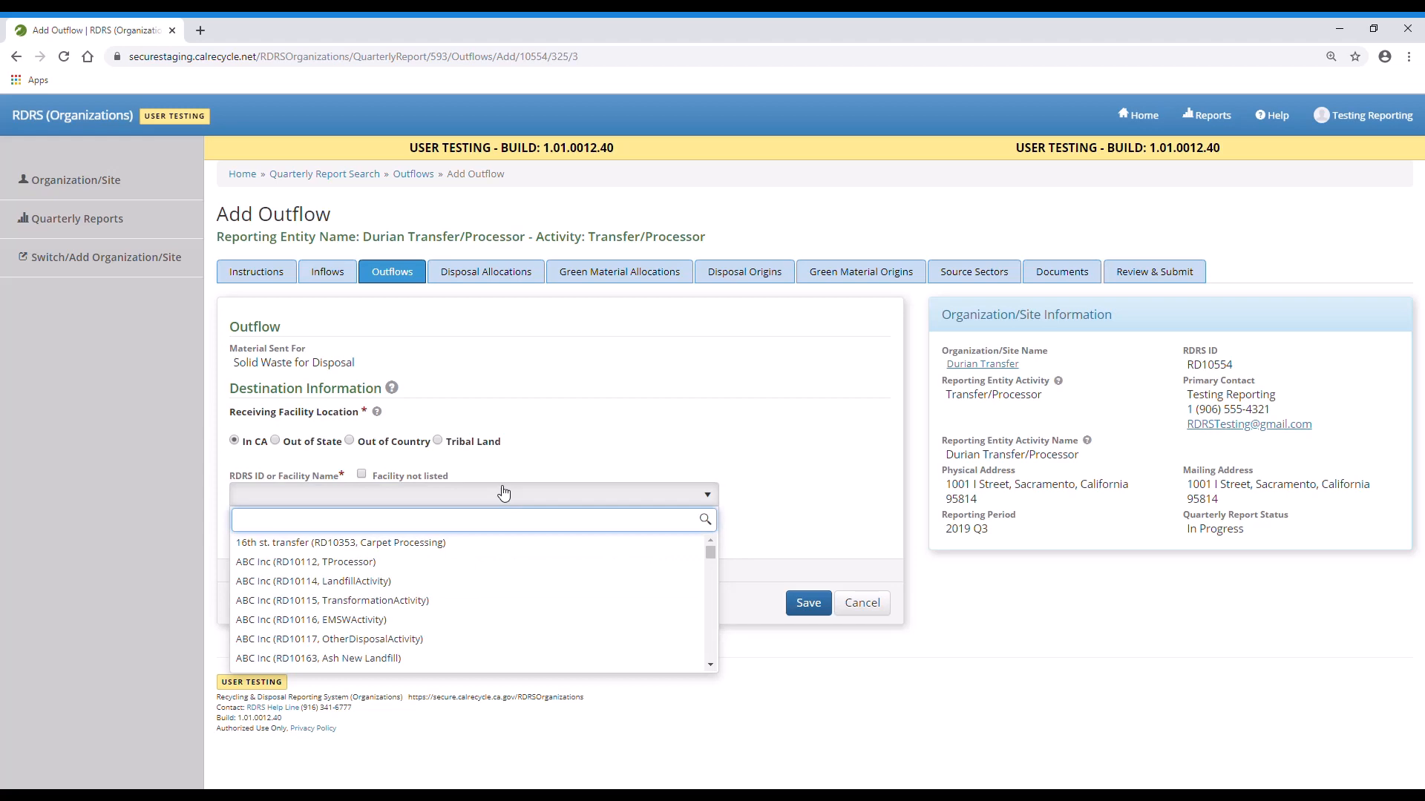
{"action": "type", "text": "cherry"}
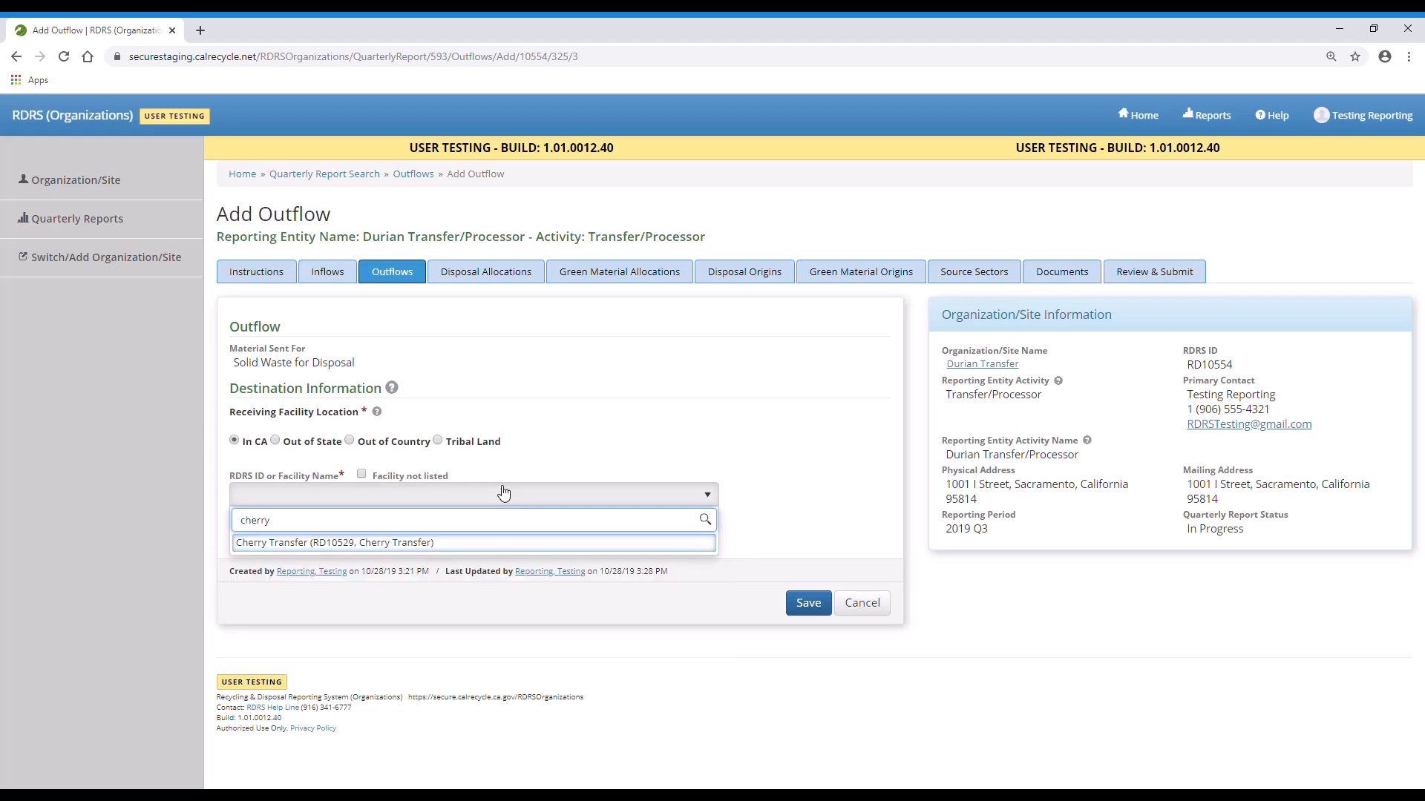
{"action": "left_click", "coordinate": [496, 543]}
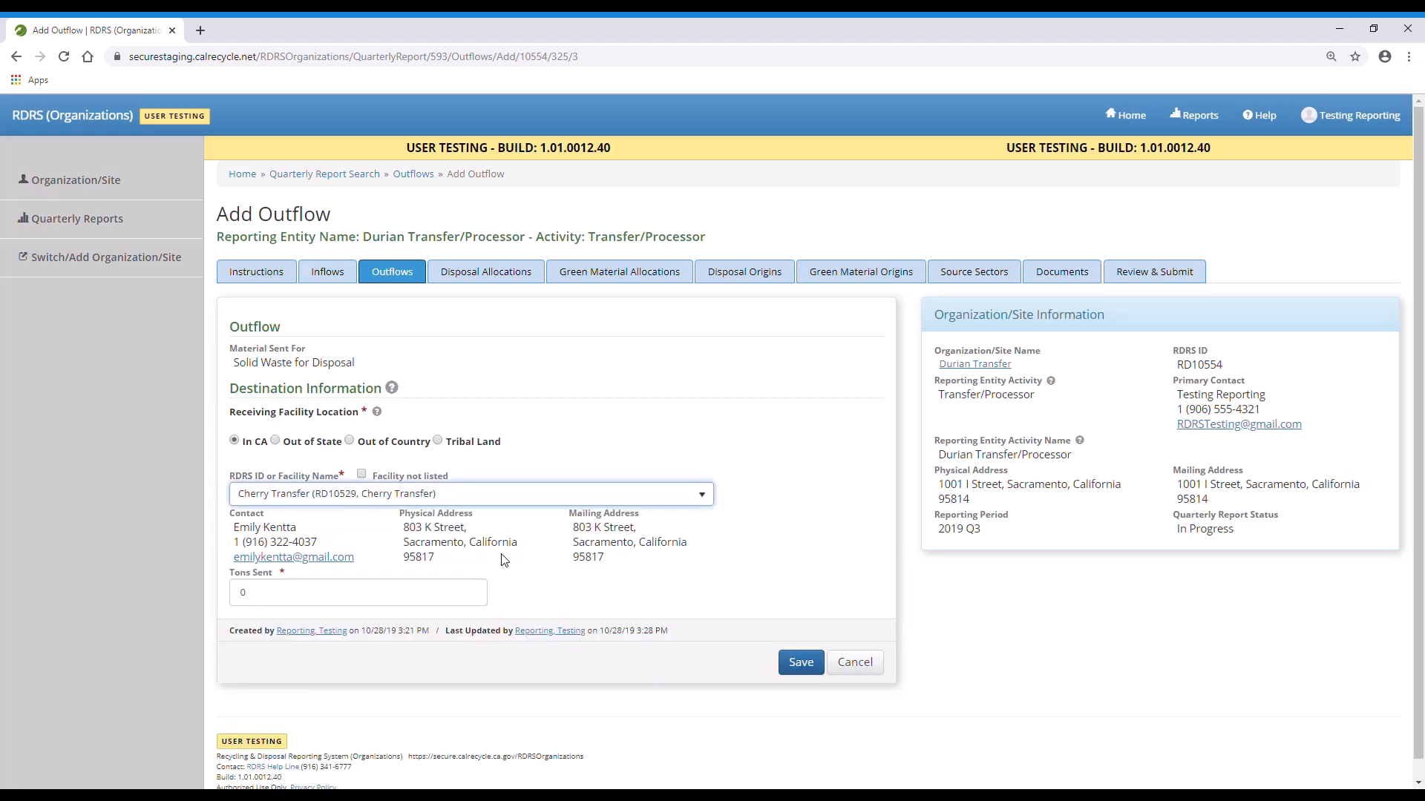
- Enter 2100 tons sent to Cherry Transfer, save the outflow and return to the outflows overview
{"action": "left_click", "coordinate": [456, 591]}
{"action": "key", "text": "BackSpace"}
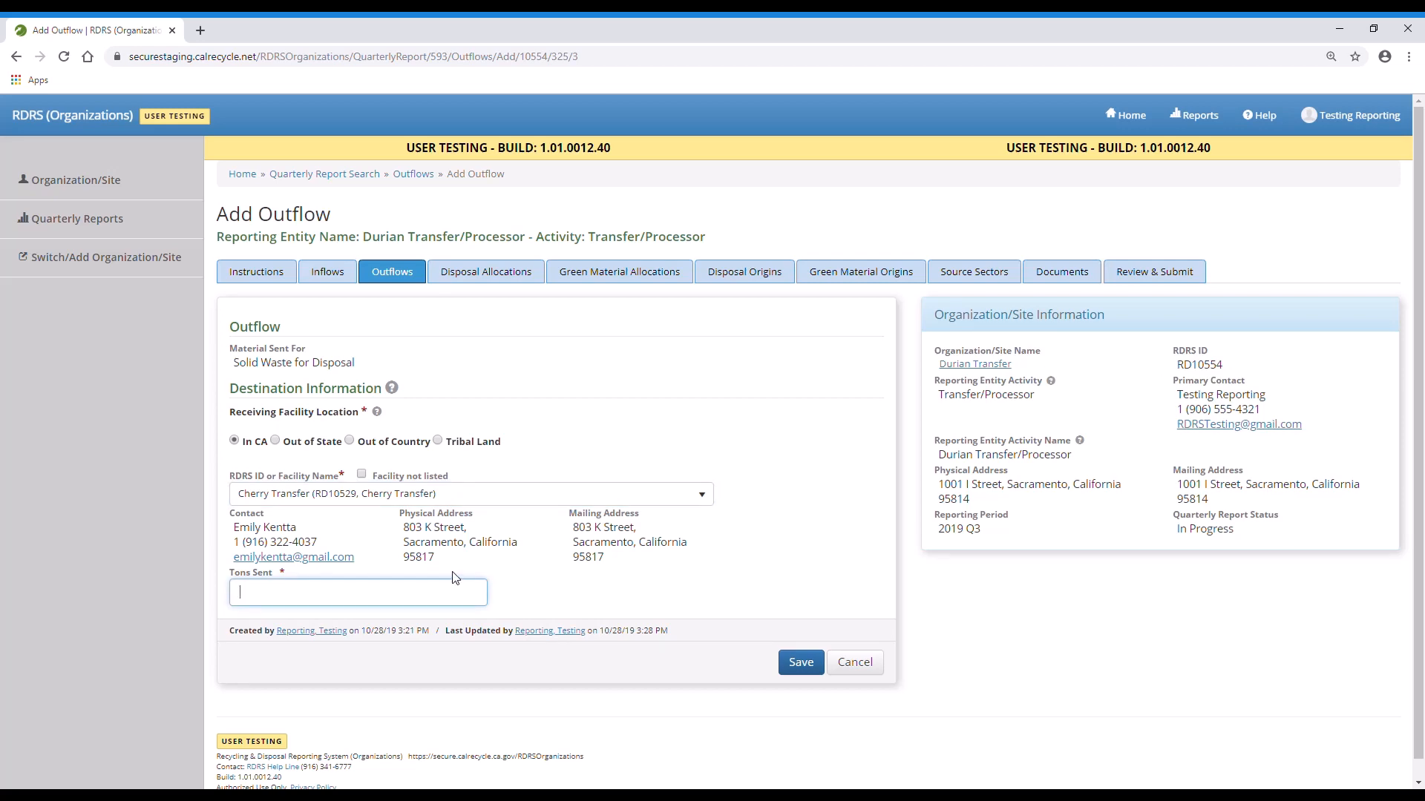
{"action": "type", "text": "2100"}
{"action": "left_click", "coordinate": [807, 679]}
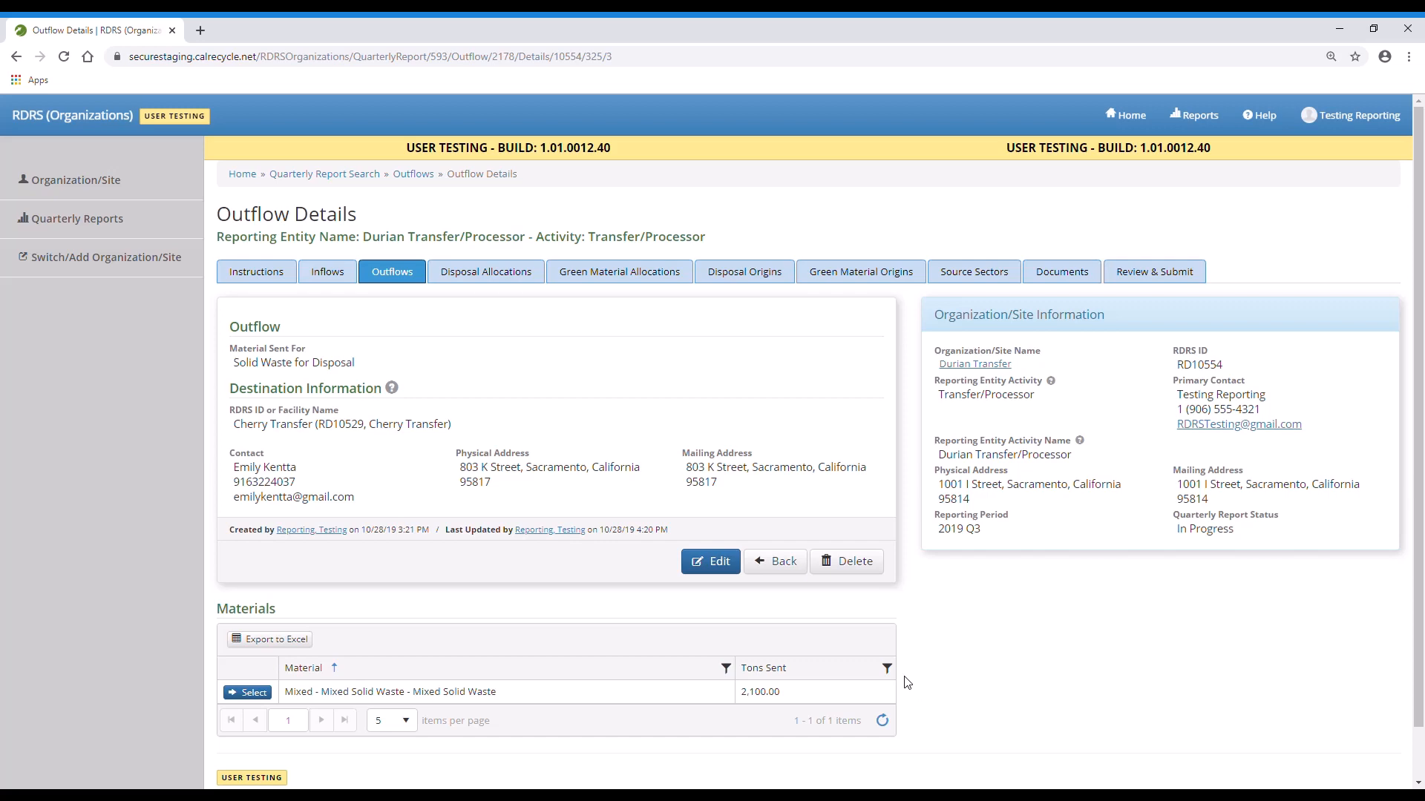
{"action": "left_click", "coordinate": [803, 576]}
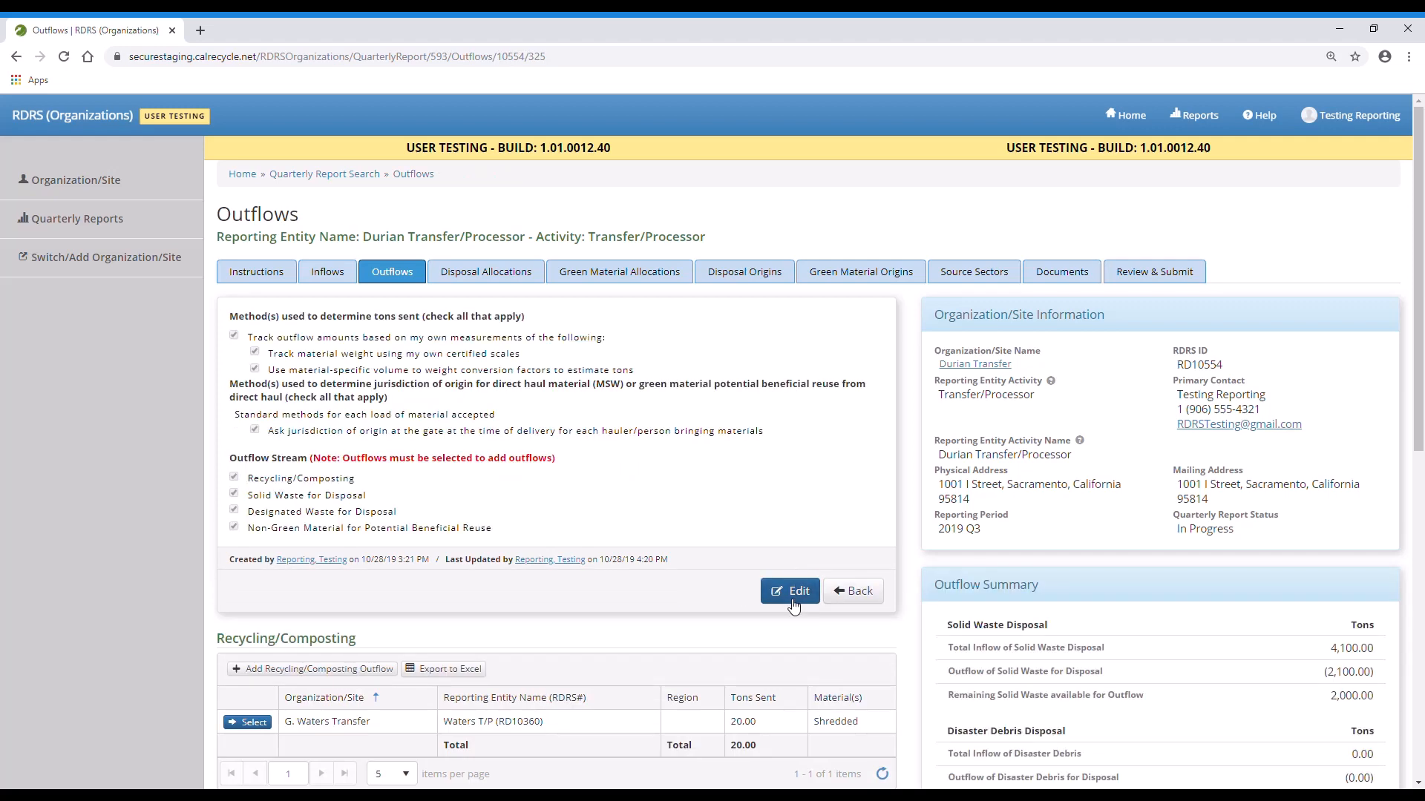
- Add another Solid Waste for Disposal outflow with the Out of State facility Dry Creek Landfill (RD10376, Dry Creek Landfill) as receiver
{"action": "scroll", "coordinate": [792, 594], "scroll_direction": "down", "scroll_amount": 2}
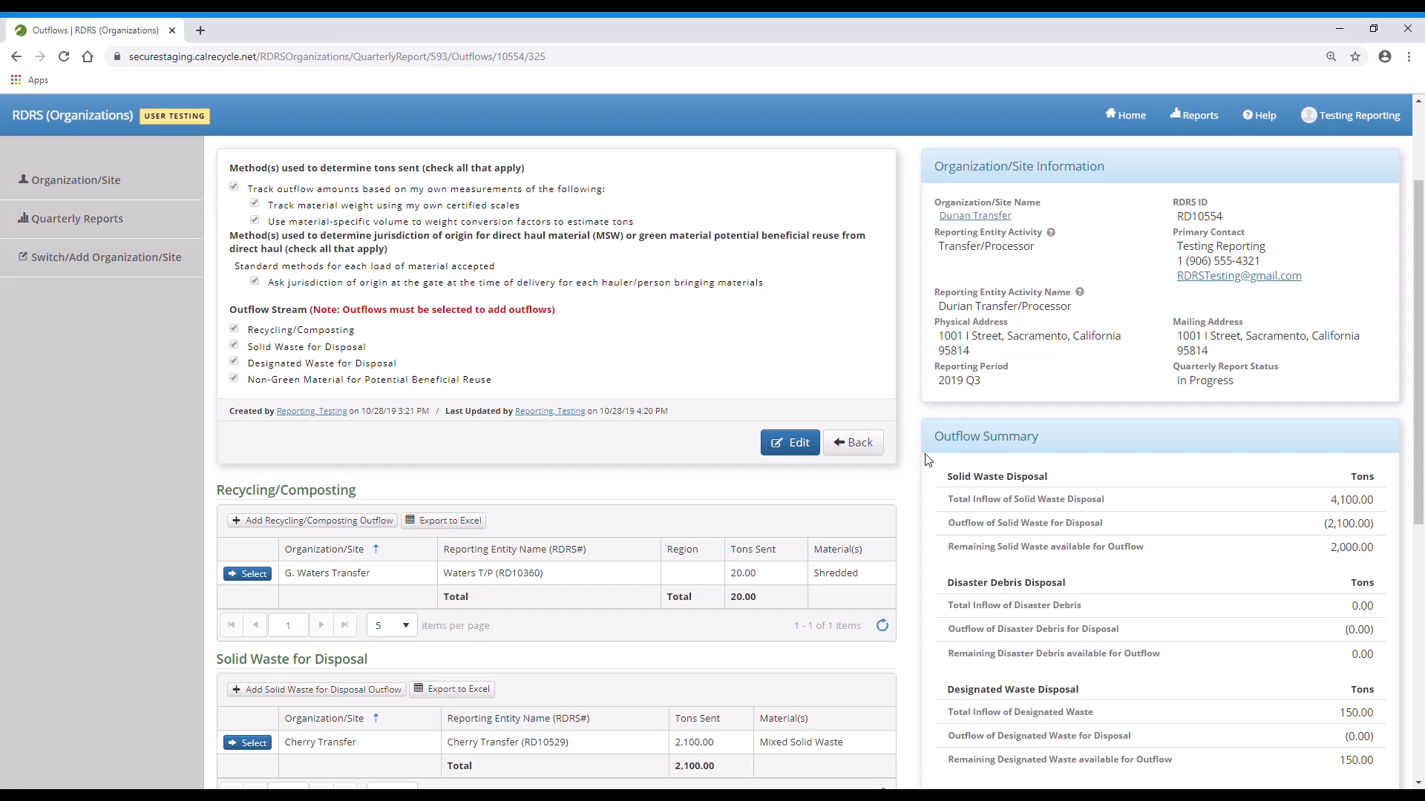
{"action": "scroll", "coordinate": [926, 460], "scroll_direction": "down", "scroll_amount": 3}
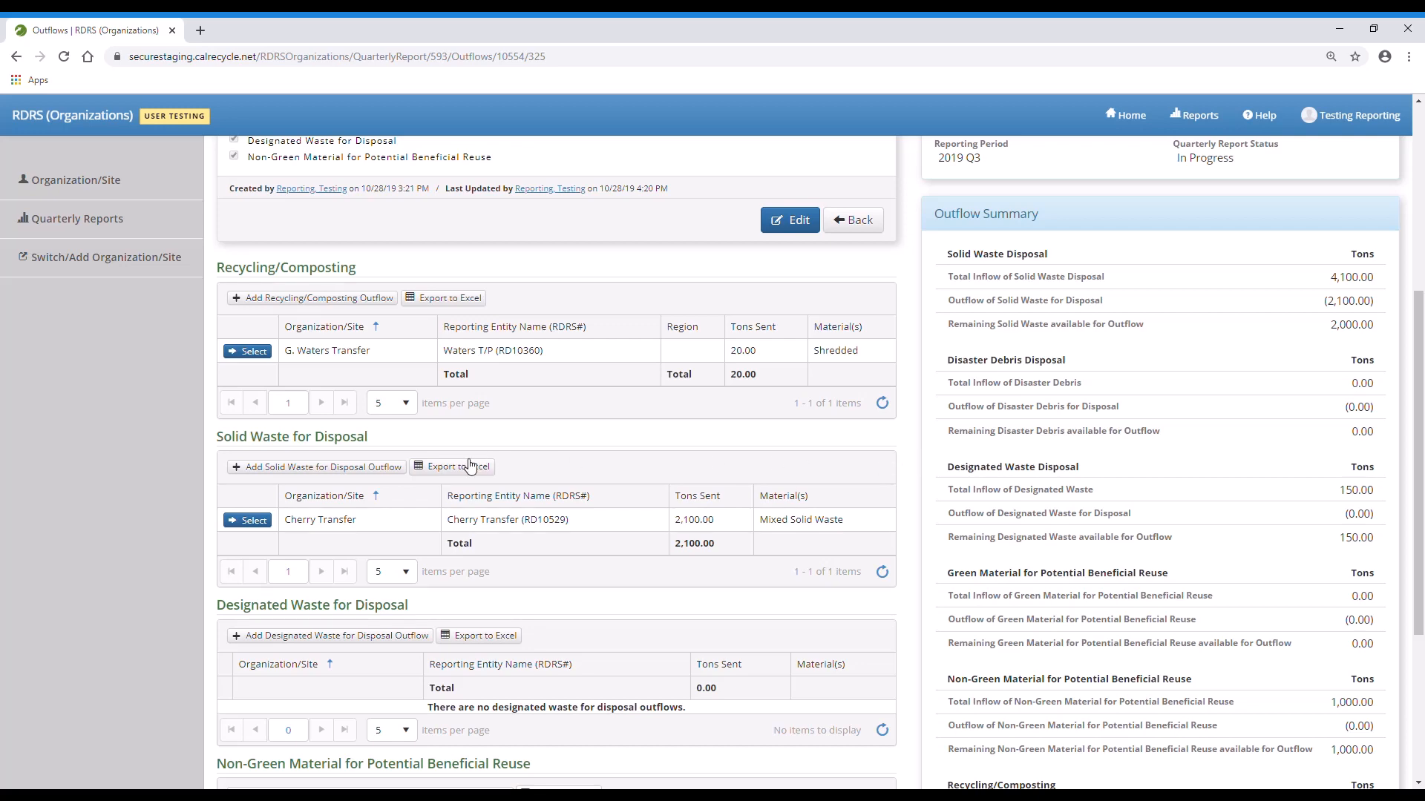
{"action": "left_click", "coordinate": [399, 474]}
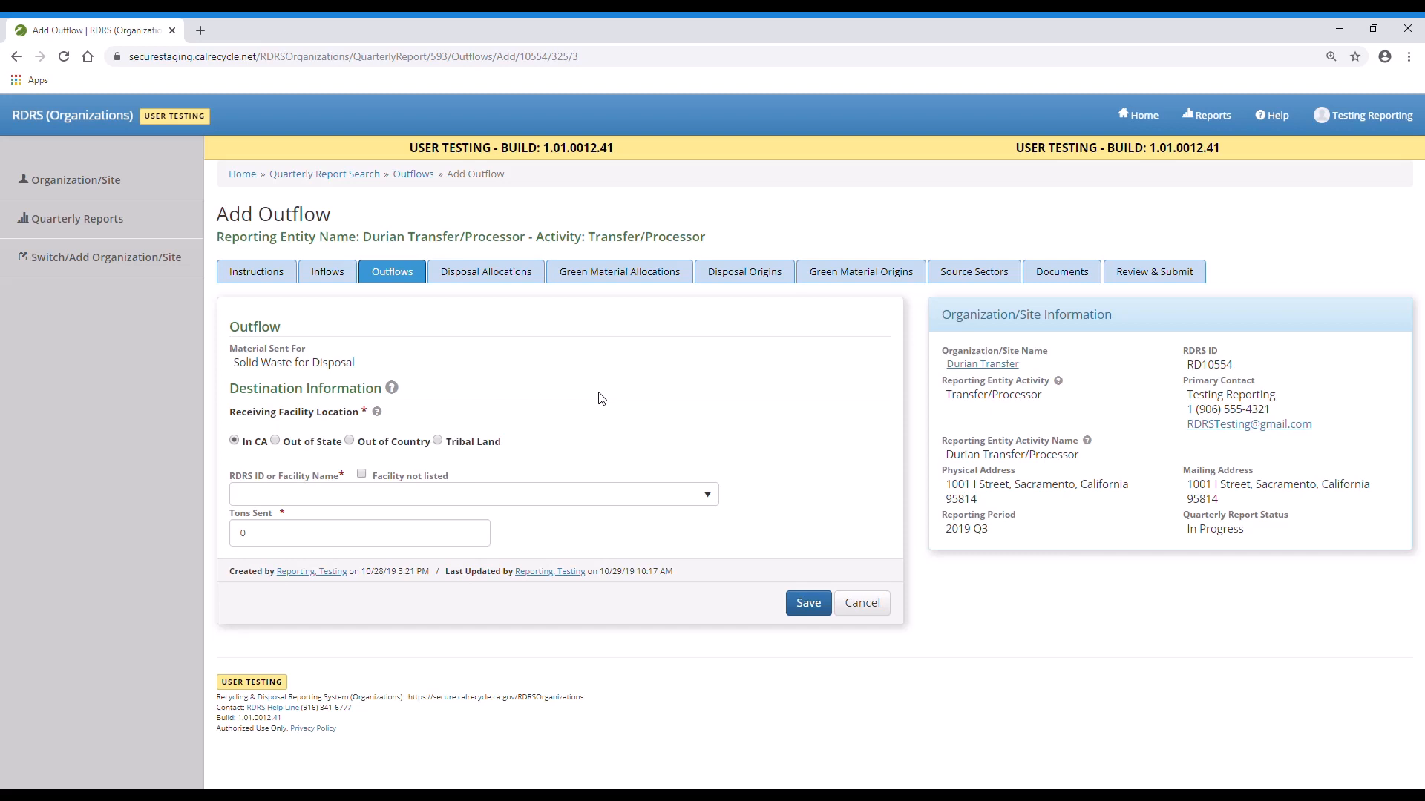
{"action": "left_click", "coordinate": [276, 443]}
{"action": "left_click", "coordinate": [678, 498]}
{"action": "type", "text": "dry"}
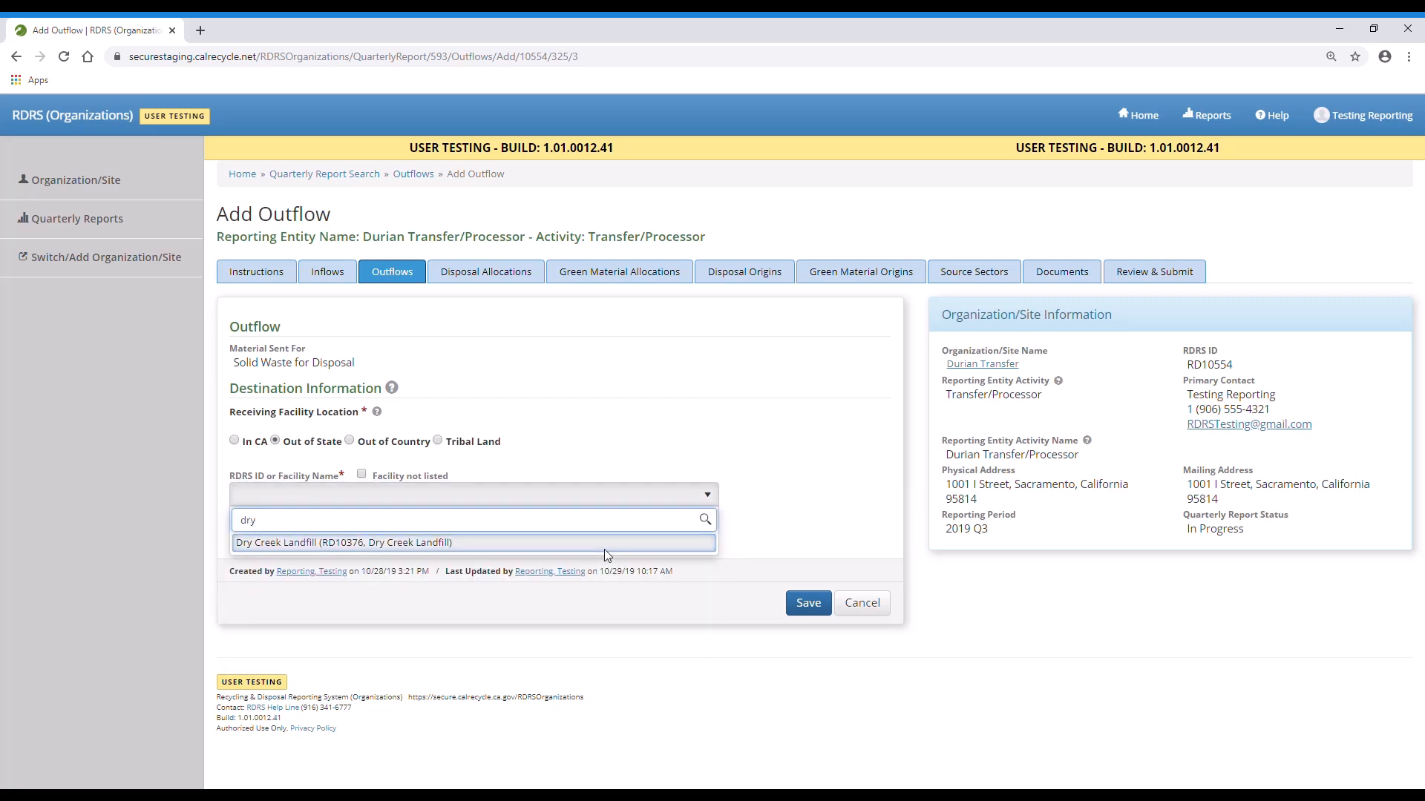
{"action": "left_click", "coordinate": [606, 547]}
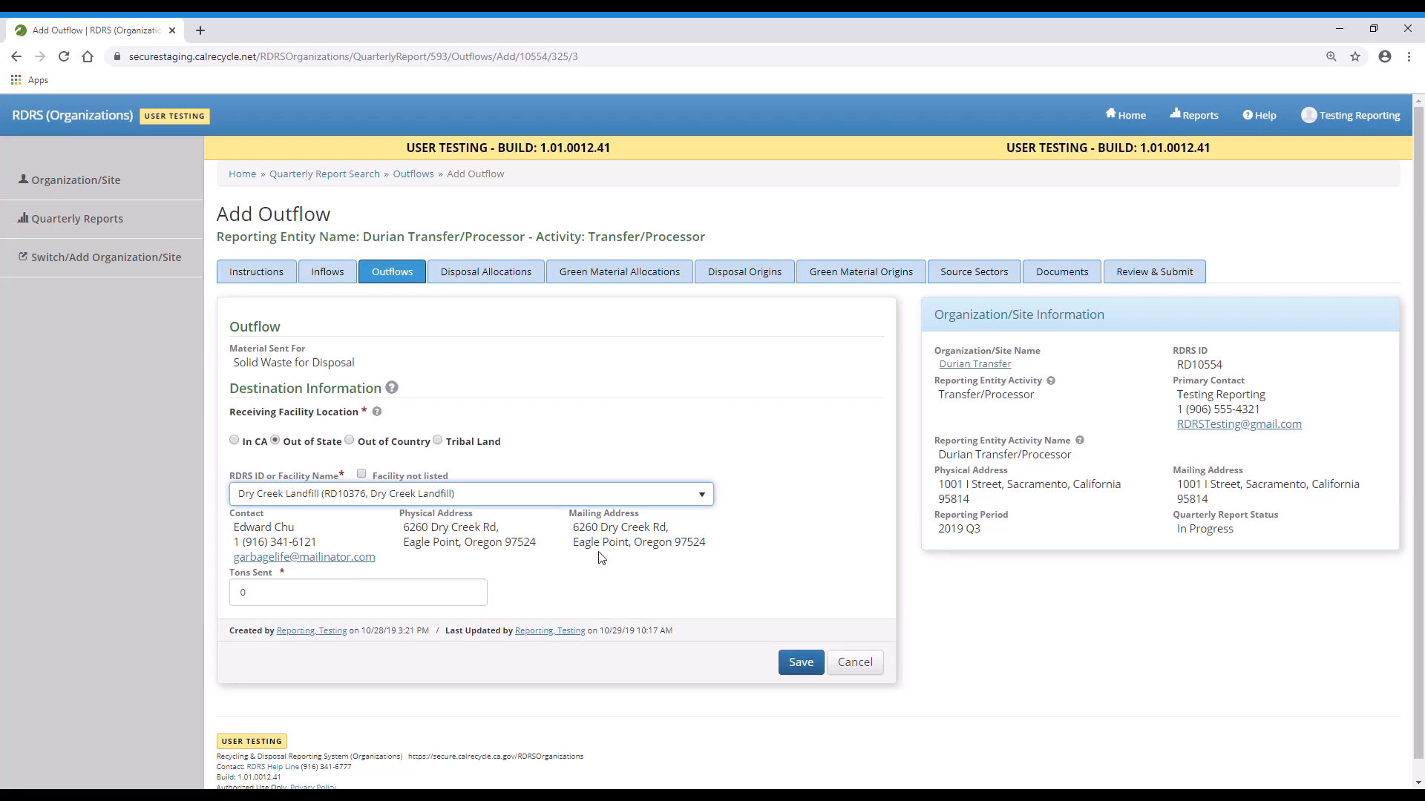
- Enter 2000 tons sent to Dry Creek Landfill, save while accepting the disposal allocations reset, and return to the outflows overview
{"action": "left_click", "coordinate": [480, 594]}
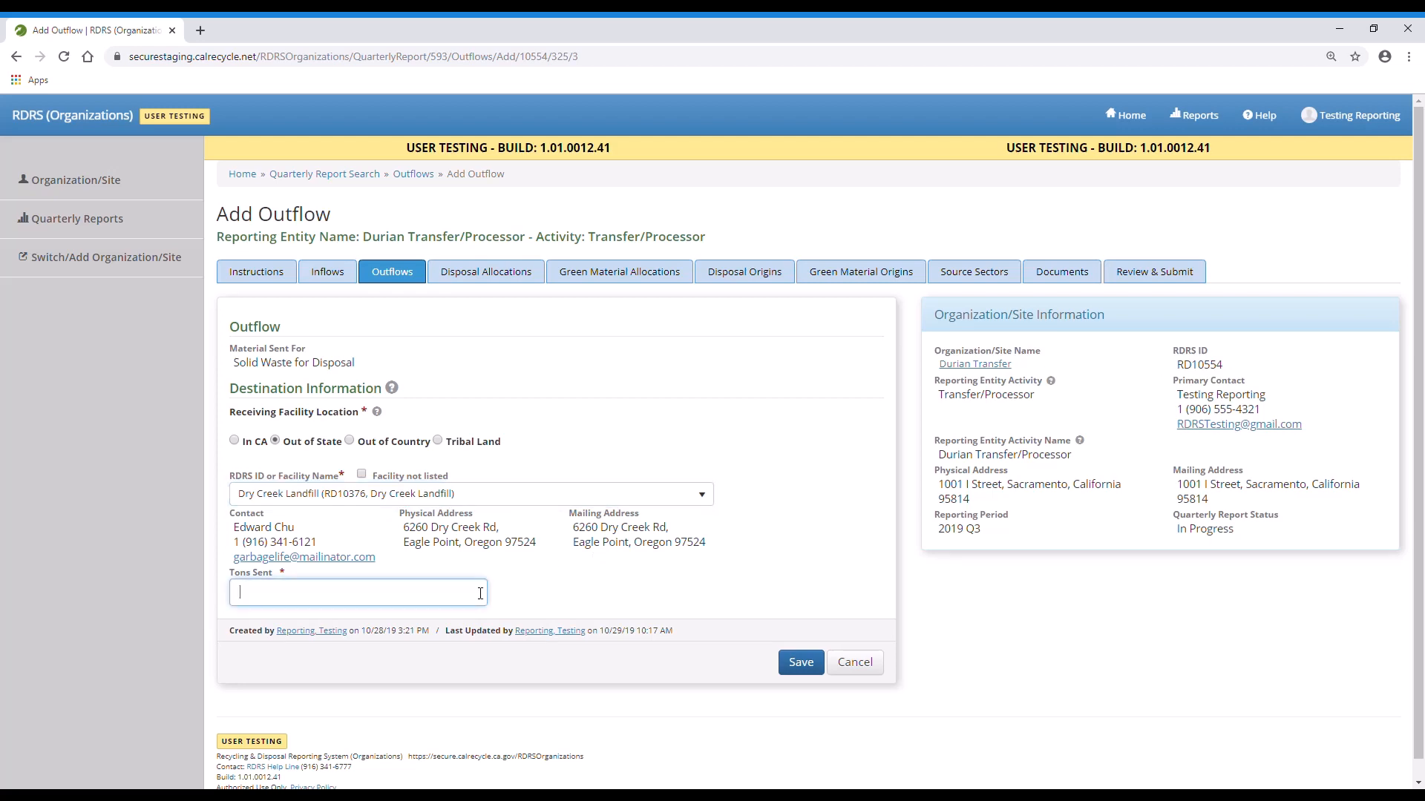
{"action": "type", "text": "2000"}
{"action": "left_click", "coordinate": [793, 668]}
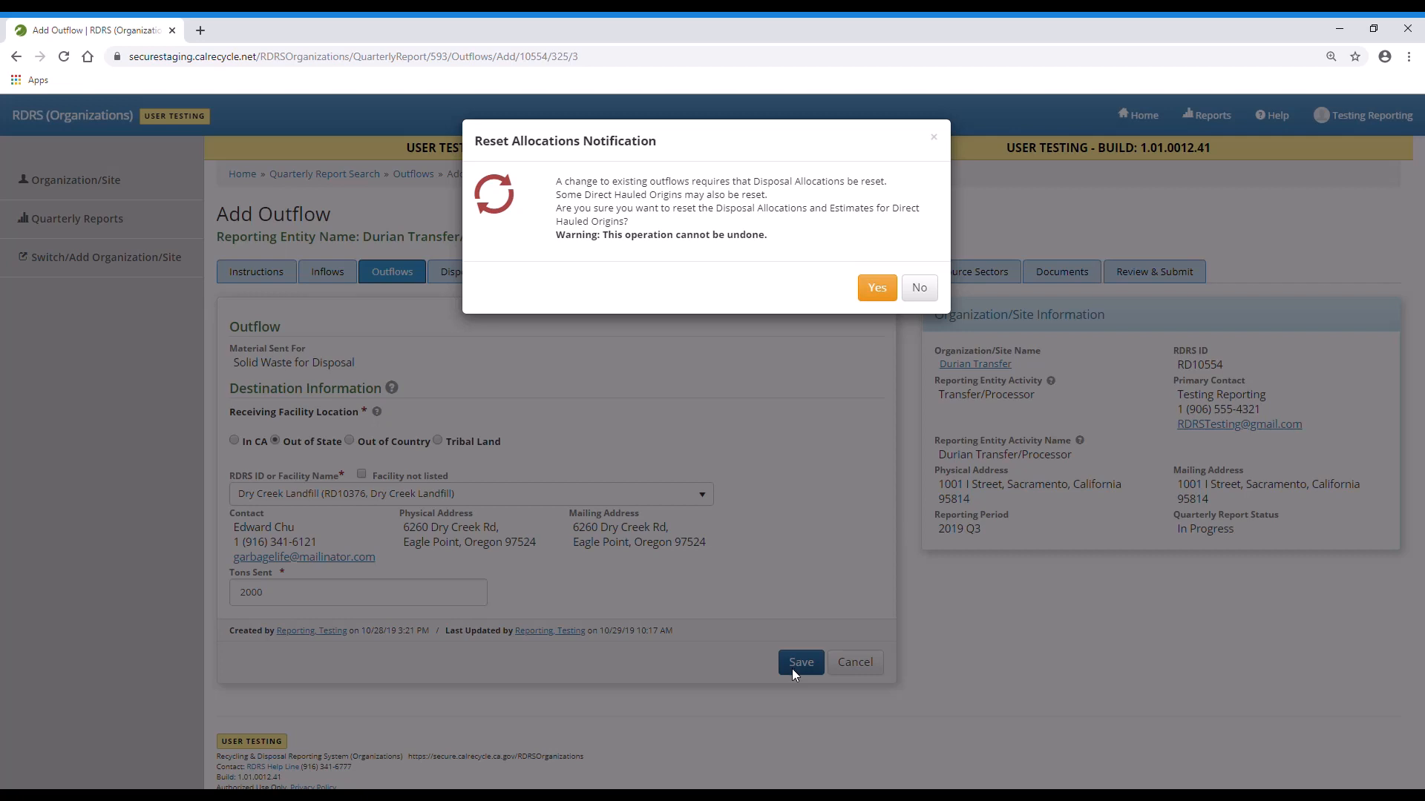
{"action": "left_click", "coordinate": [865, 288]}
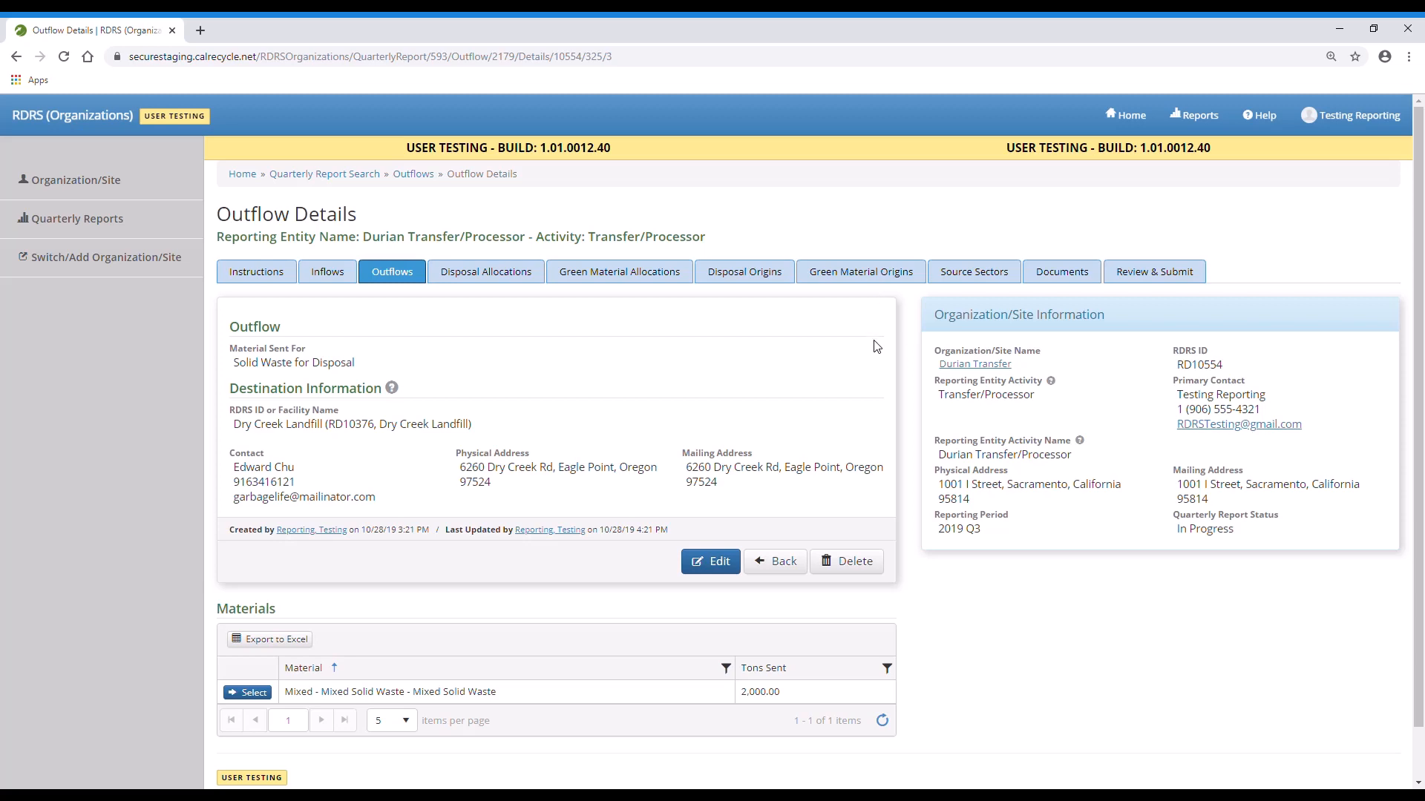
{"action": "left_click", "coordinate": [785, 564]}
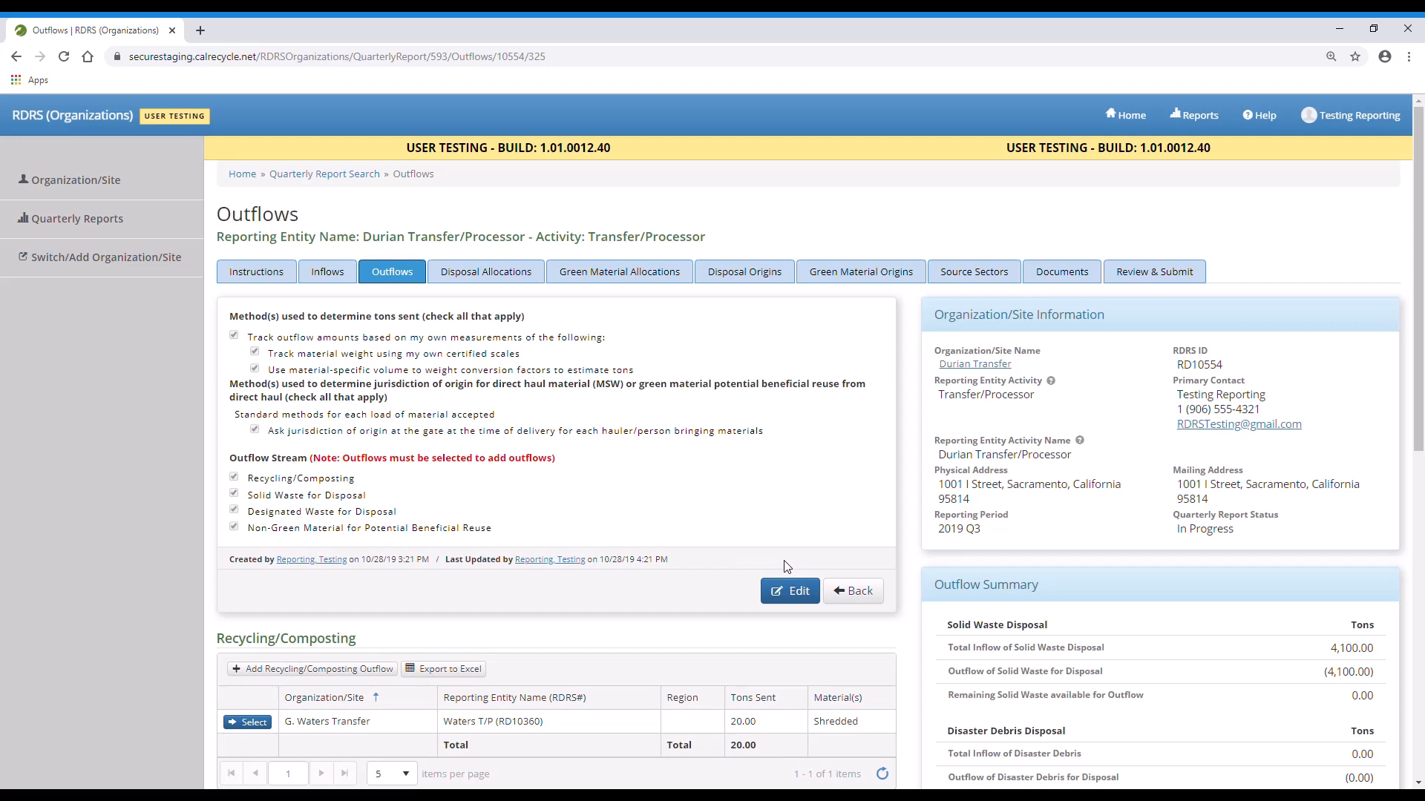
- Add a Designated Waste for Disposal outflow with Cornucopia Landfill (RD10530, Cornucopia Landfill) as the receiving facility
{"action": "scroll", "coordinate": [786, 566], "scroll_direction": "down", "scroll_amount": 7}
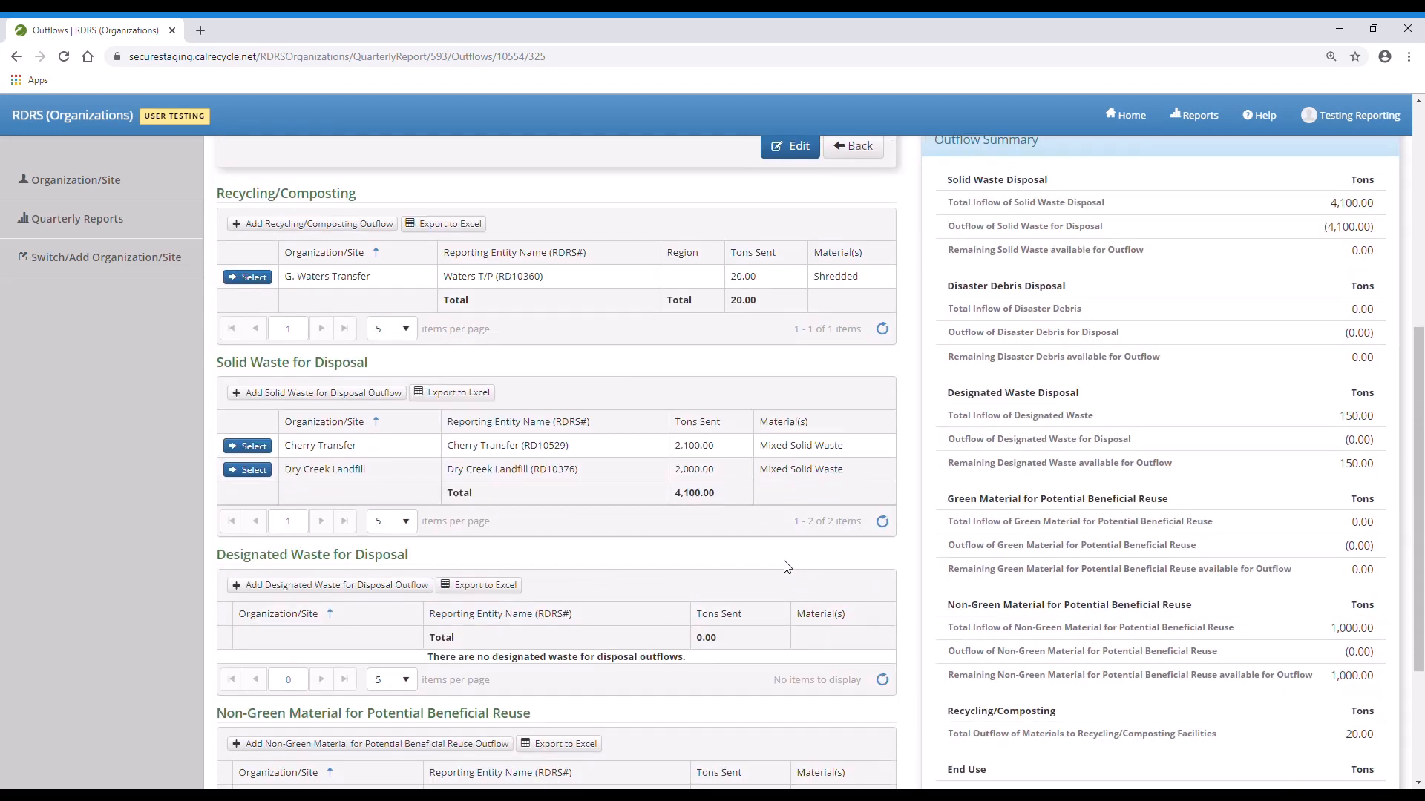
{"action": "scroll", "coordinate": [624, 552], "scroll_direction": "down", "scroll_amount": 1}
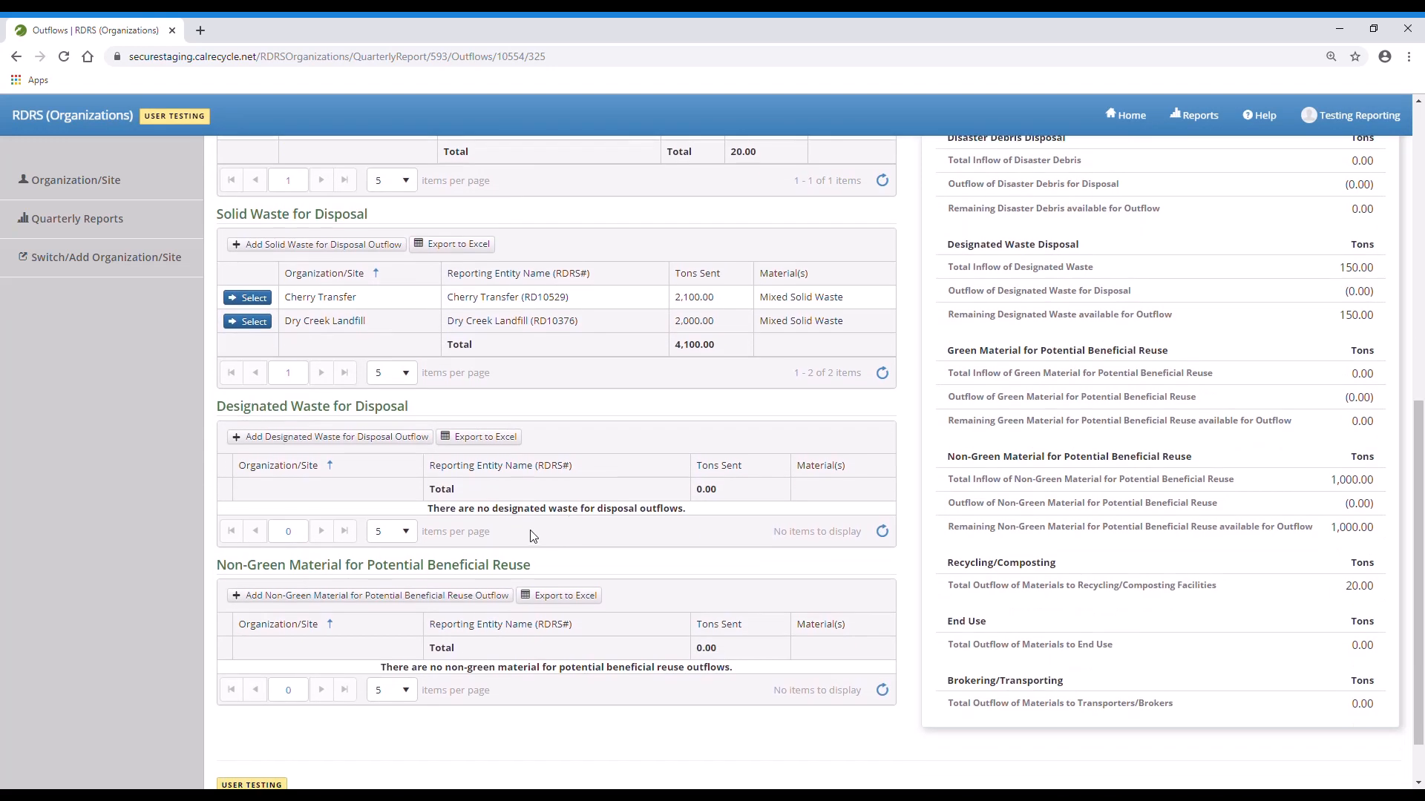
{"action": "left_click", "coordinate": [412, 446]}
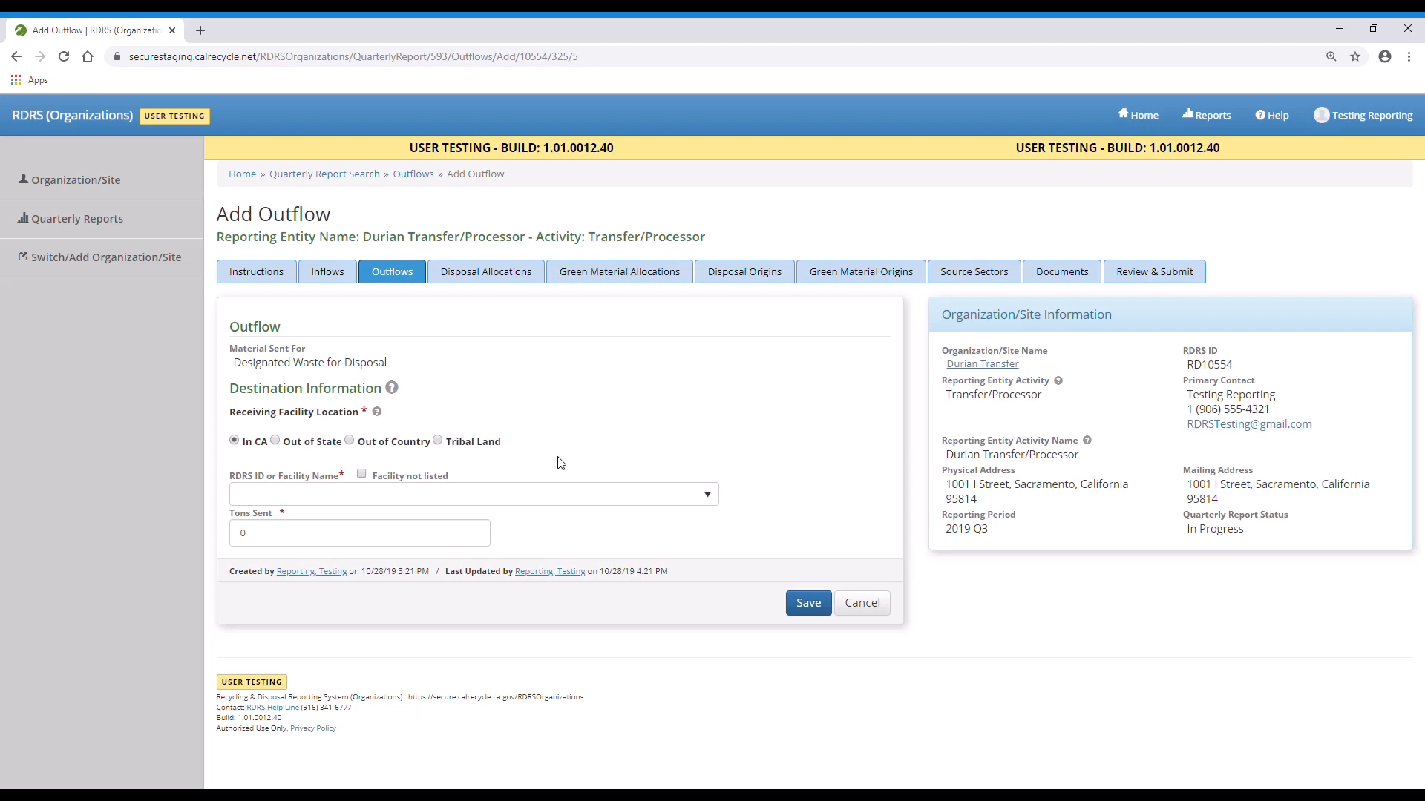
{"action": "left_click", "coordinate": [713, 494]}
{"action": "type", "text": "corn"}
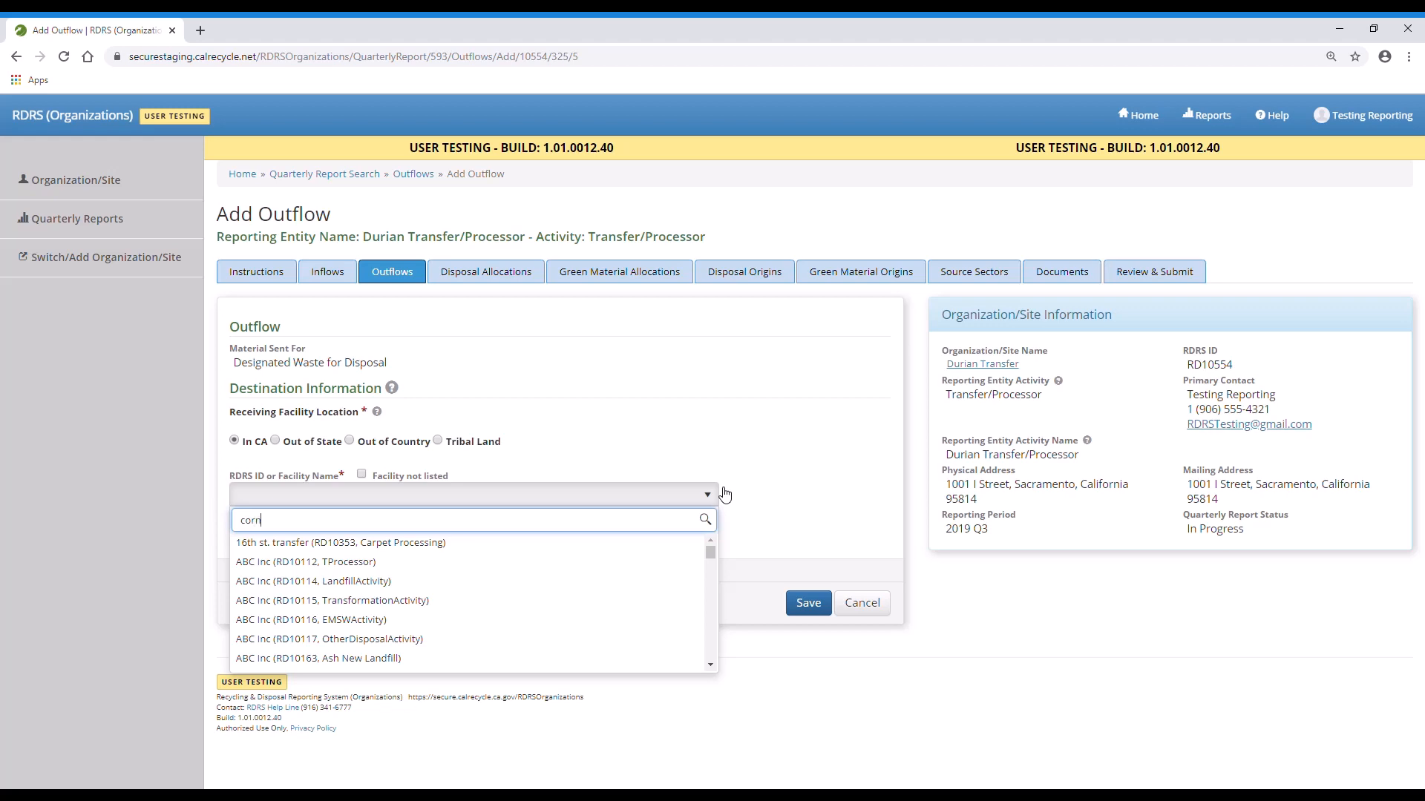
{"action": "left_click", "coordinate": [651, 543]}
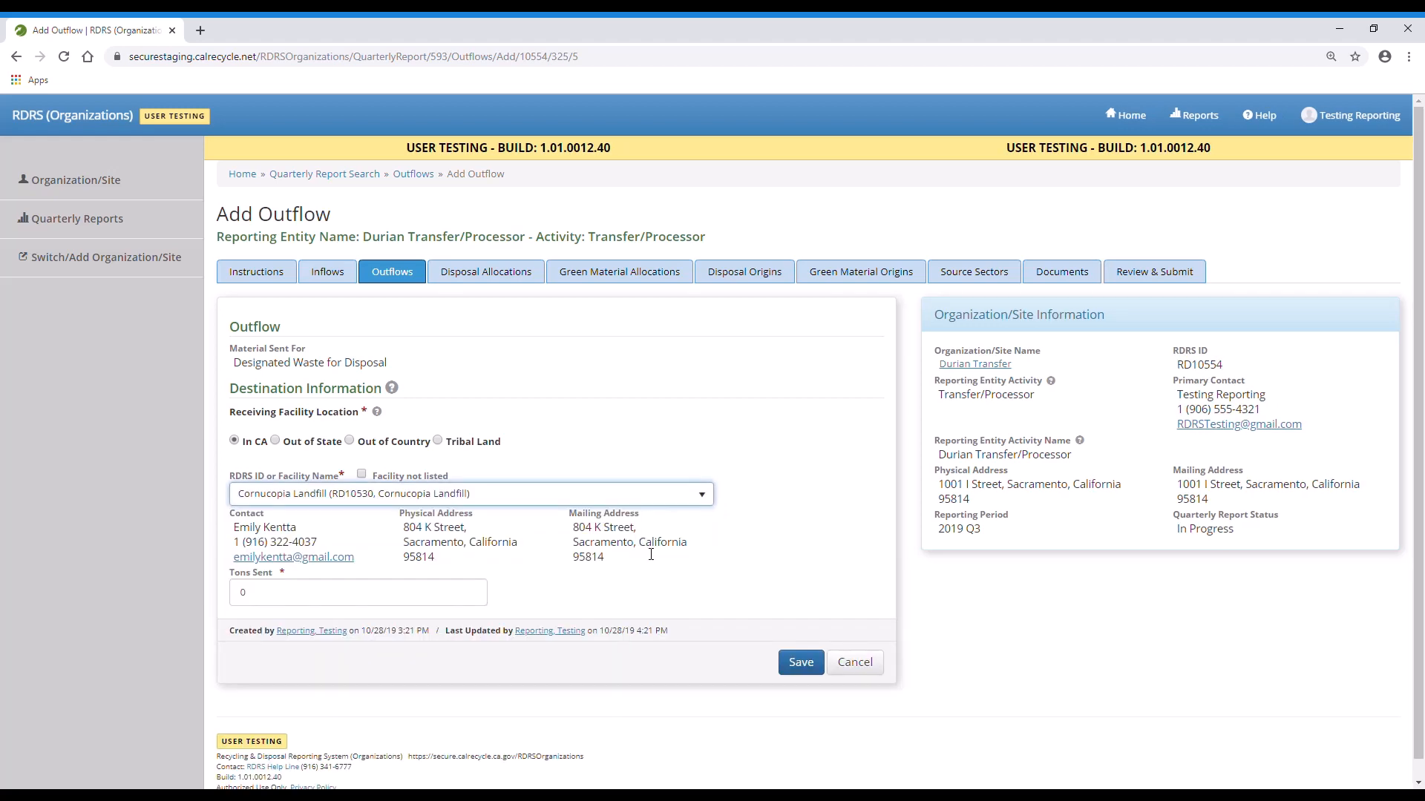
- Enter 50 tons of designated waste sent to Cornucopia Landfill, save the outflow and return to the outflows overview
{"action": "left_click", "coordinate": [459, 601]}
{"action": "key", "text": "BackSpace"}
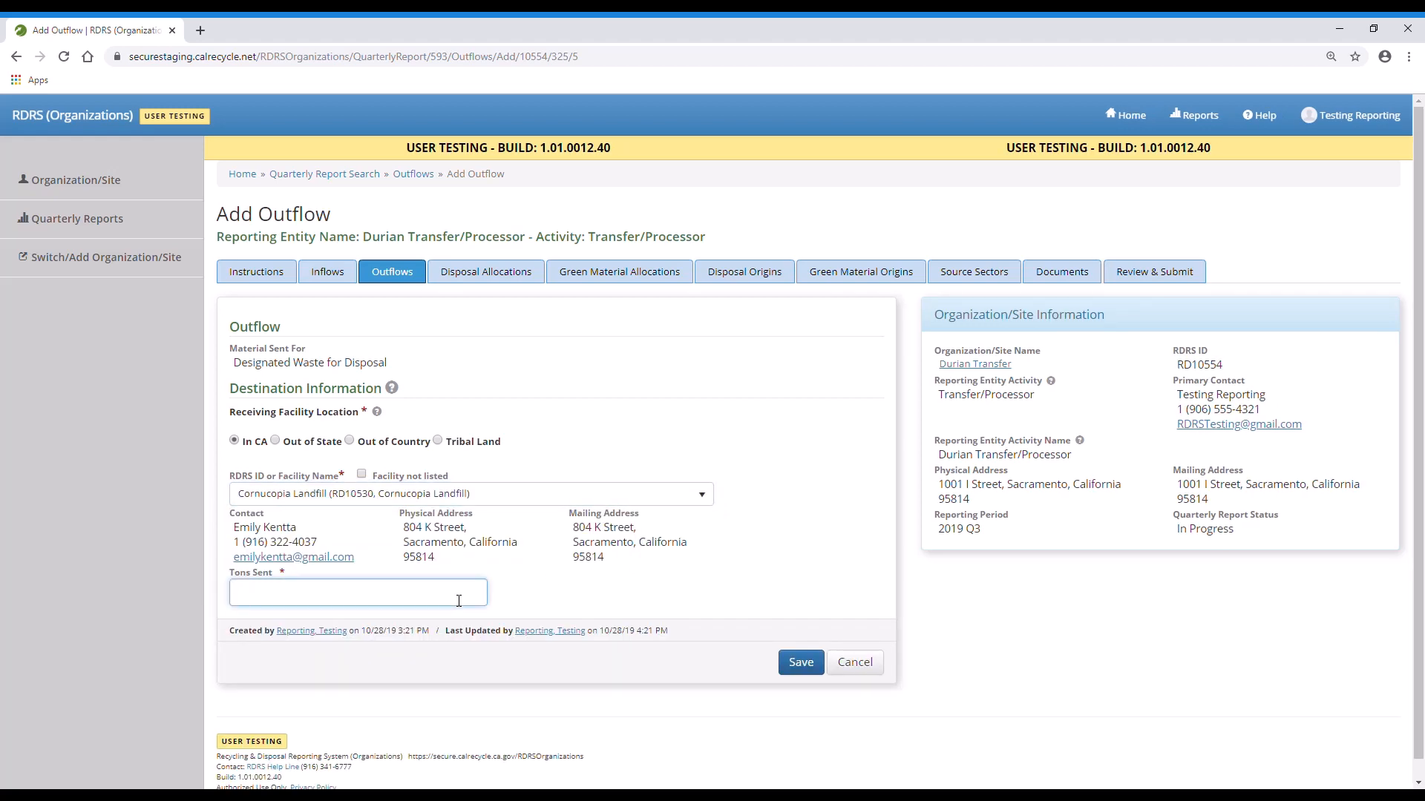
{"action": "type", "text": "50"}
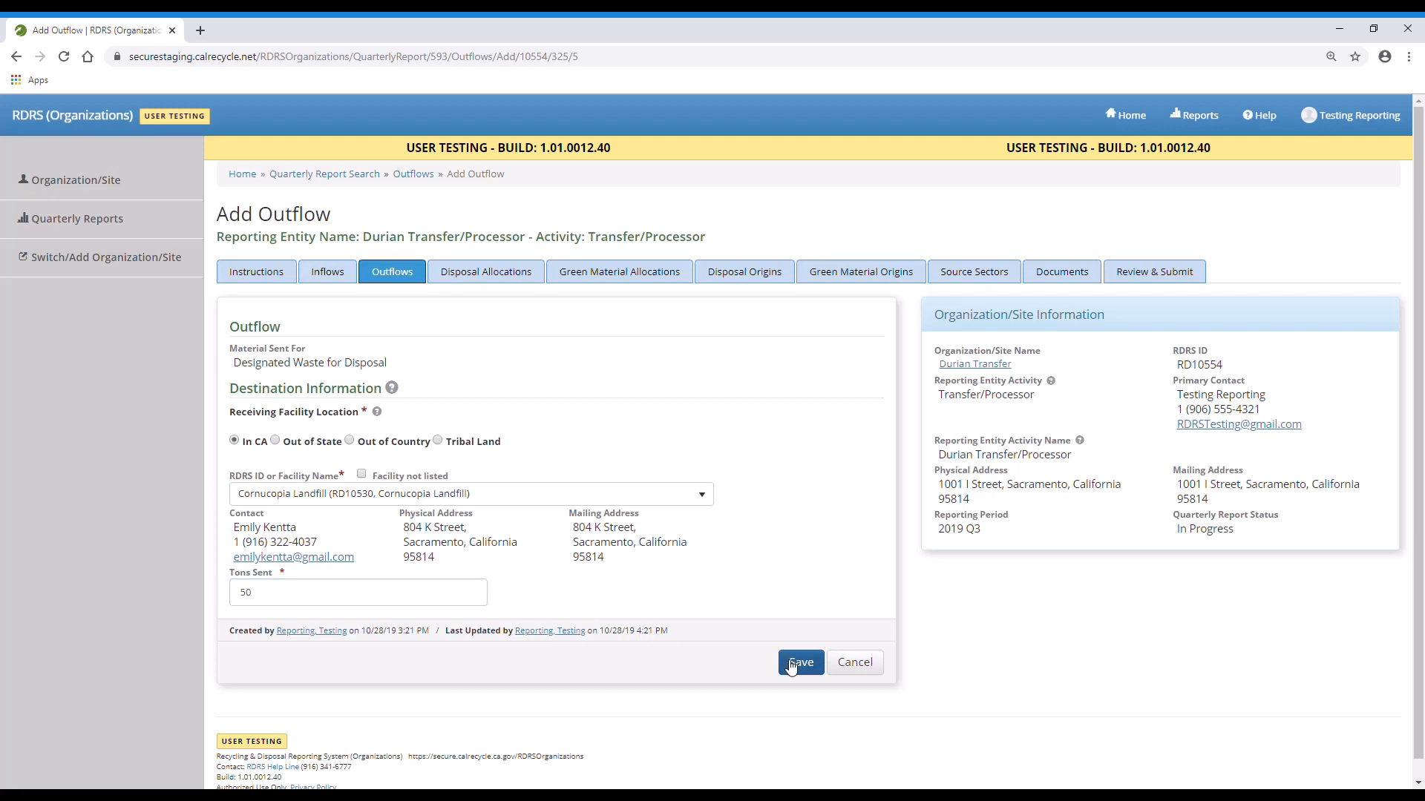
{"action": "left_click", "coordinate": [806, 669]}
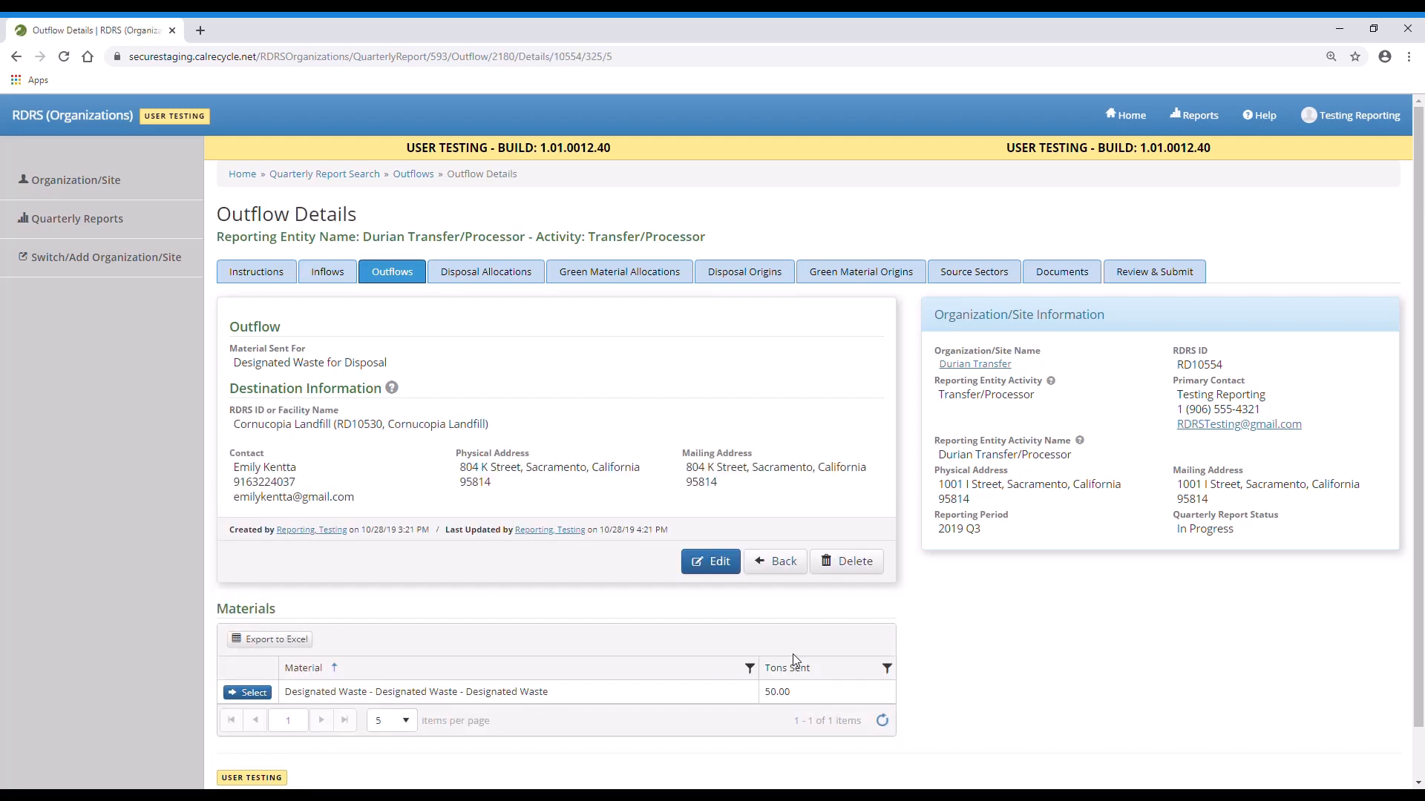
{"action": "left_click", "coordinate": [783, 574]}
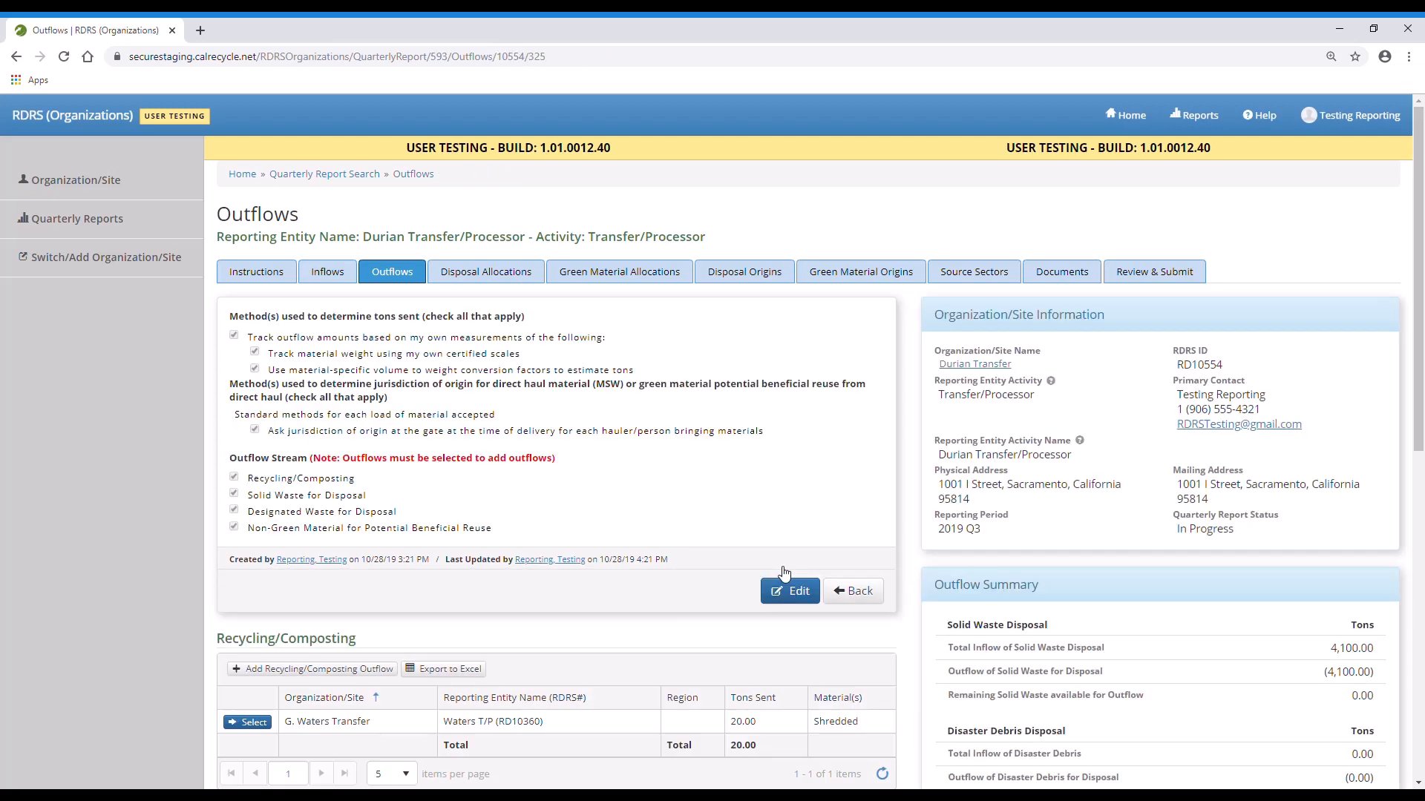
- Add a Non-Green Material for Potential Beneficial Reuse outflow with Cornucopia Landfill (RD10530, Cornucopia Landfill) as the receiving facility
{"action": "scroll", "coordinate": [783, 567], "scroll_direction": "down", "scroll_amount": 5}
{"action": "scroll", "coordinate": [786, 571], "scroll_direction": "down", "scroll_amount": 3}
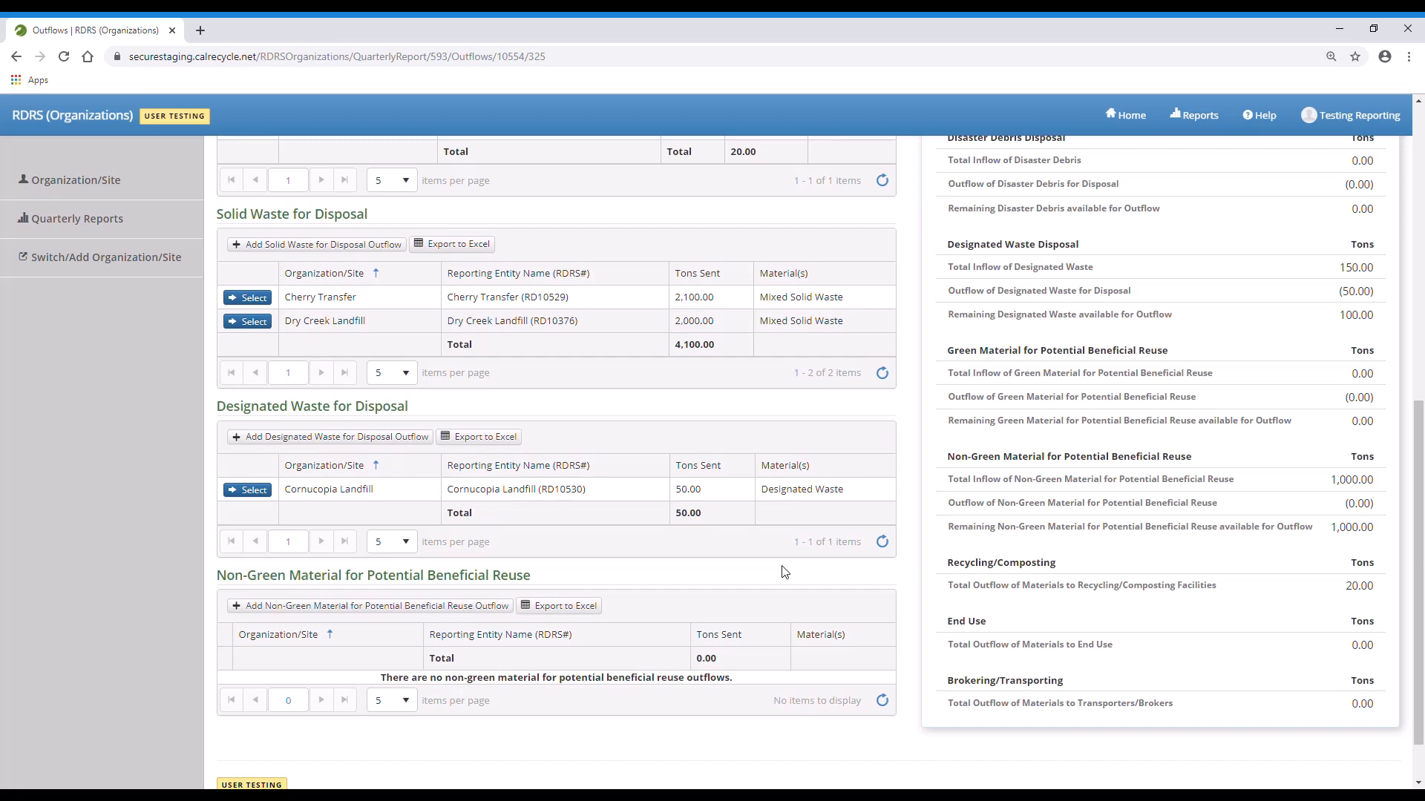
{"action": "left_click", "coordinate": [502, 612]}
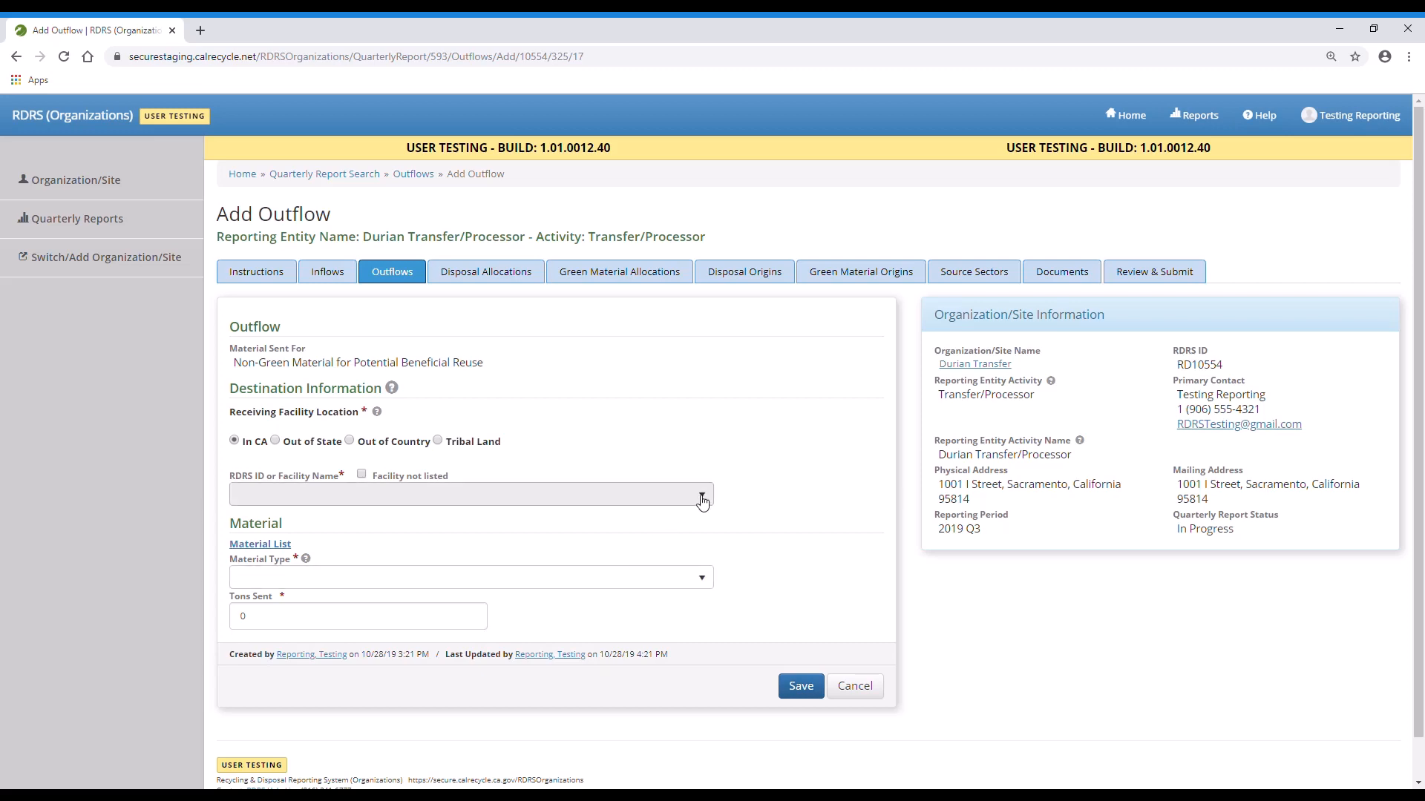
{"action": "left_click", "coordinate": [702, 499]}
{"action": "type", "text": "corn"}
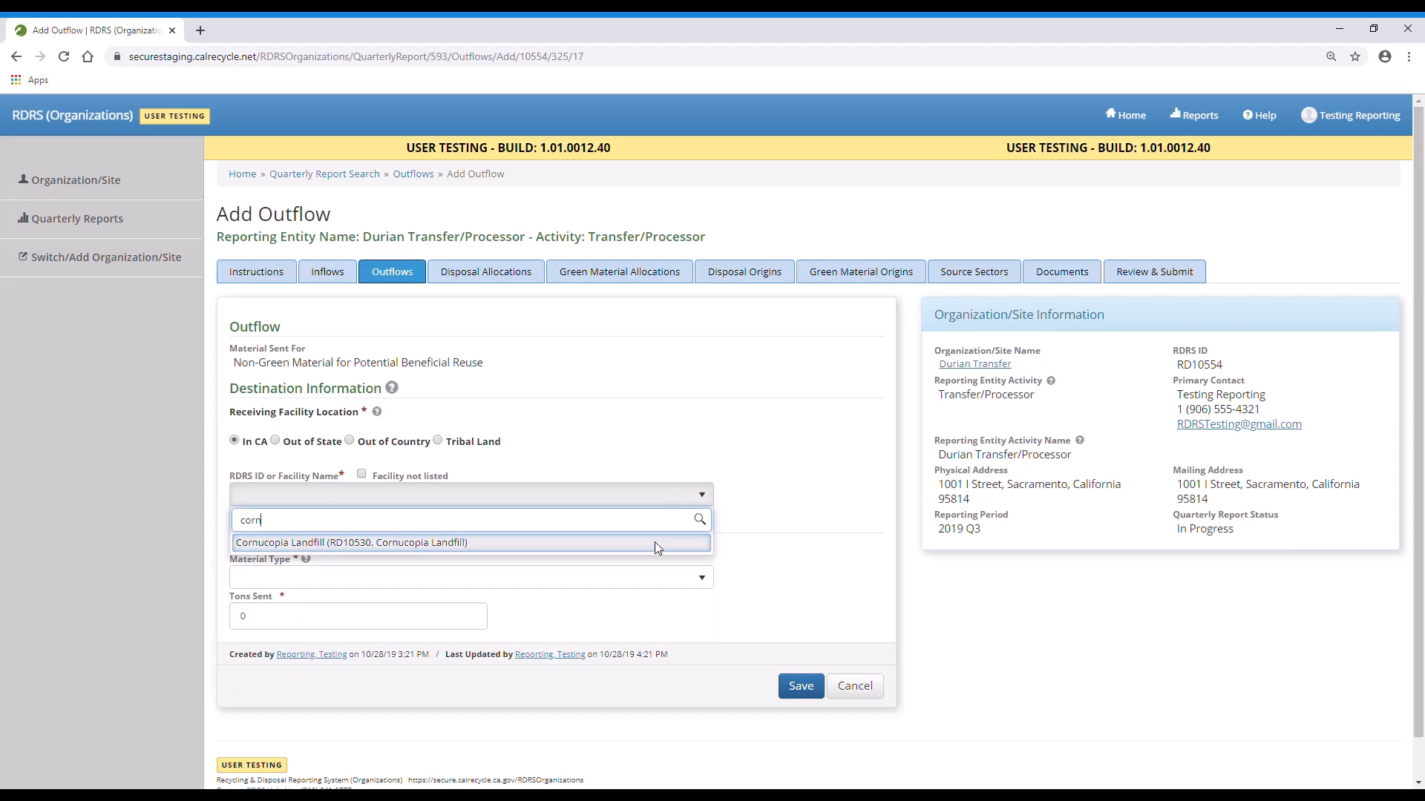
{"action": "left_click", "coordinate": [654, 543]}
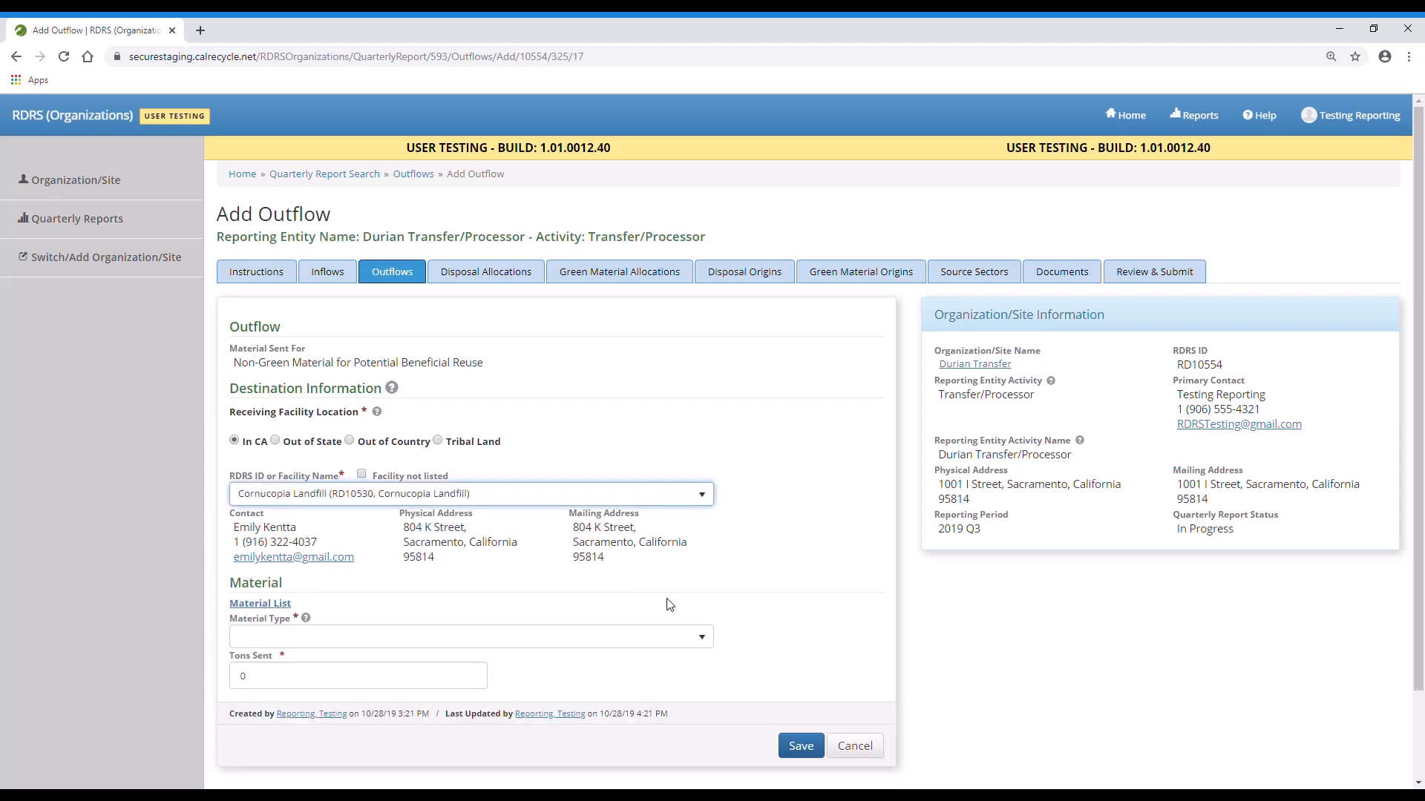
- Set the material type to CDI - Mixed CDI - Processed Construction and Demolition Wastes and Materials (approved for Beneficial Reuse)
{"action": "left_click", "coordinate": [703, 639]}
{"action": "type", "text": "b"}
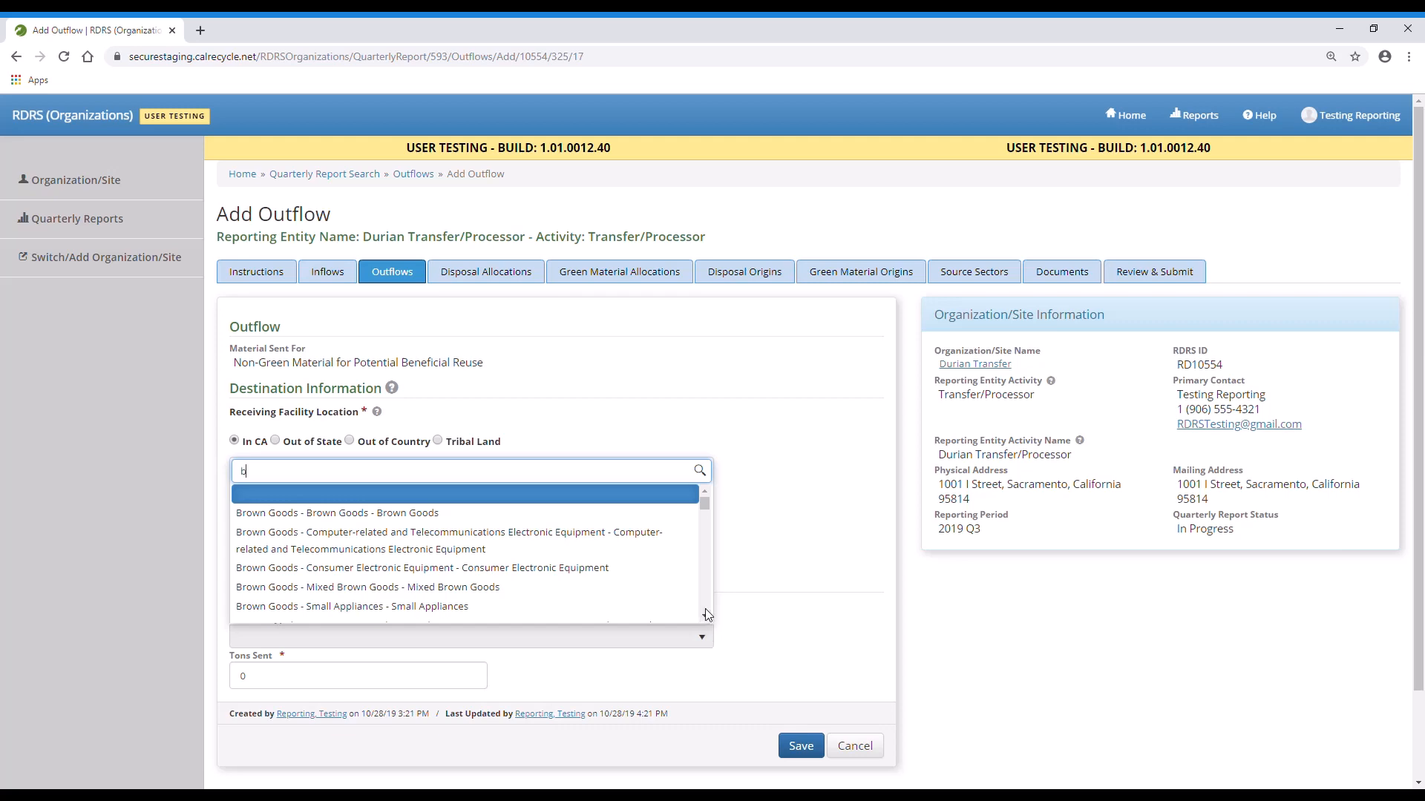
{"action": "type", "text": "eneficial"}
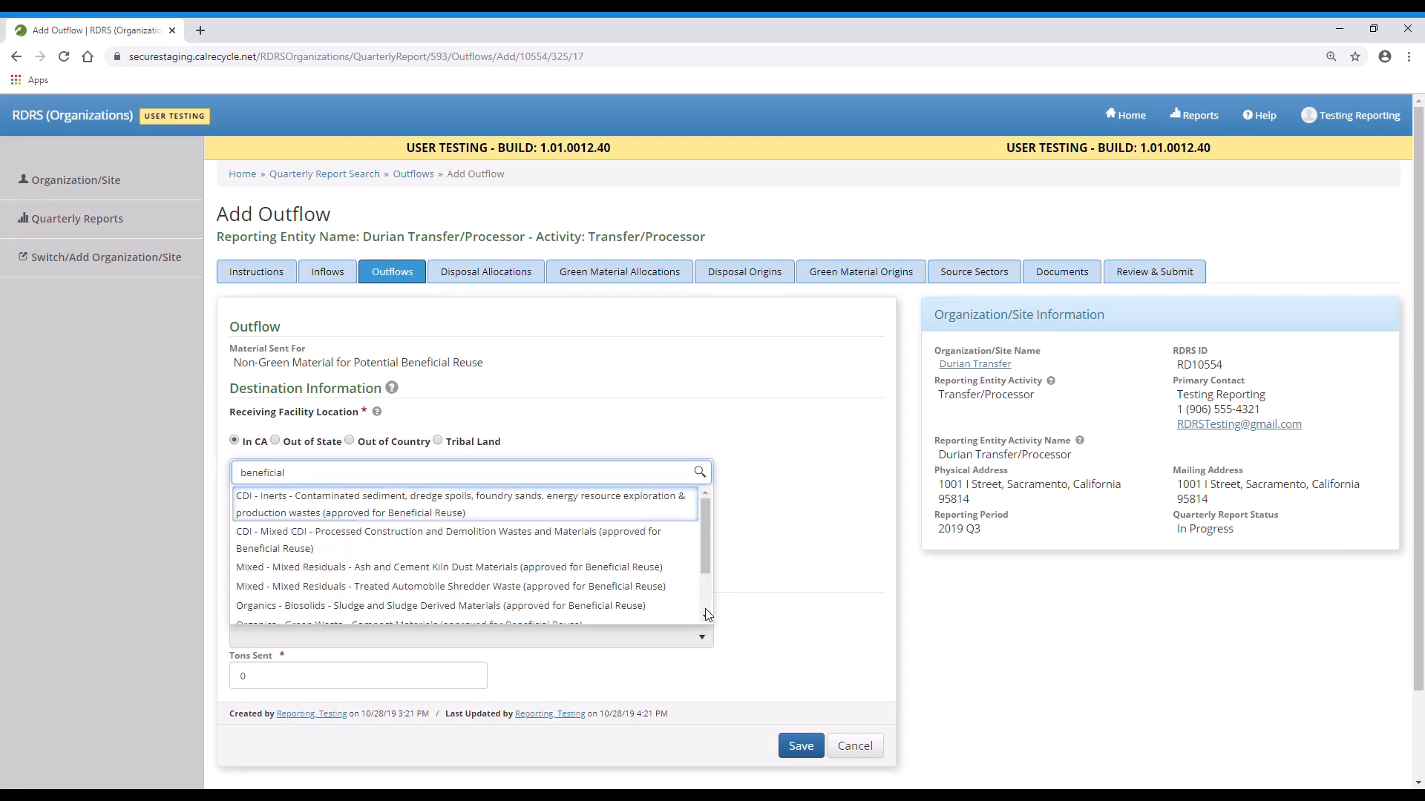
{"action": "left_click", "coordinate": [624, 555]}
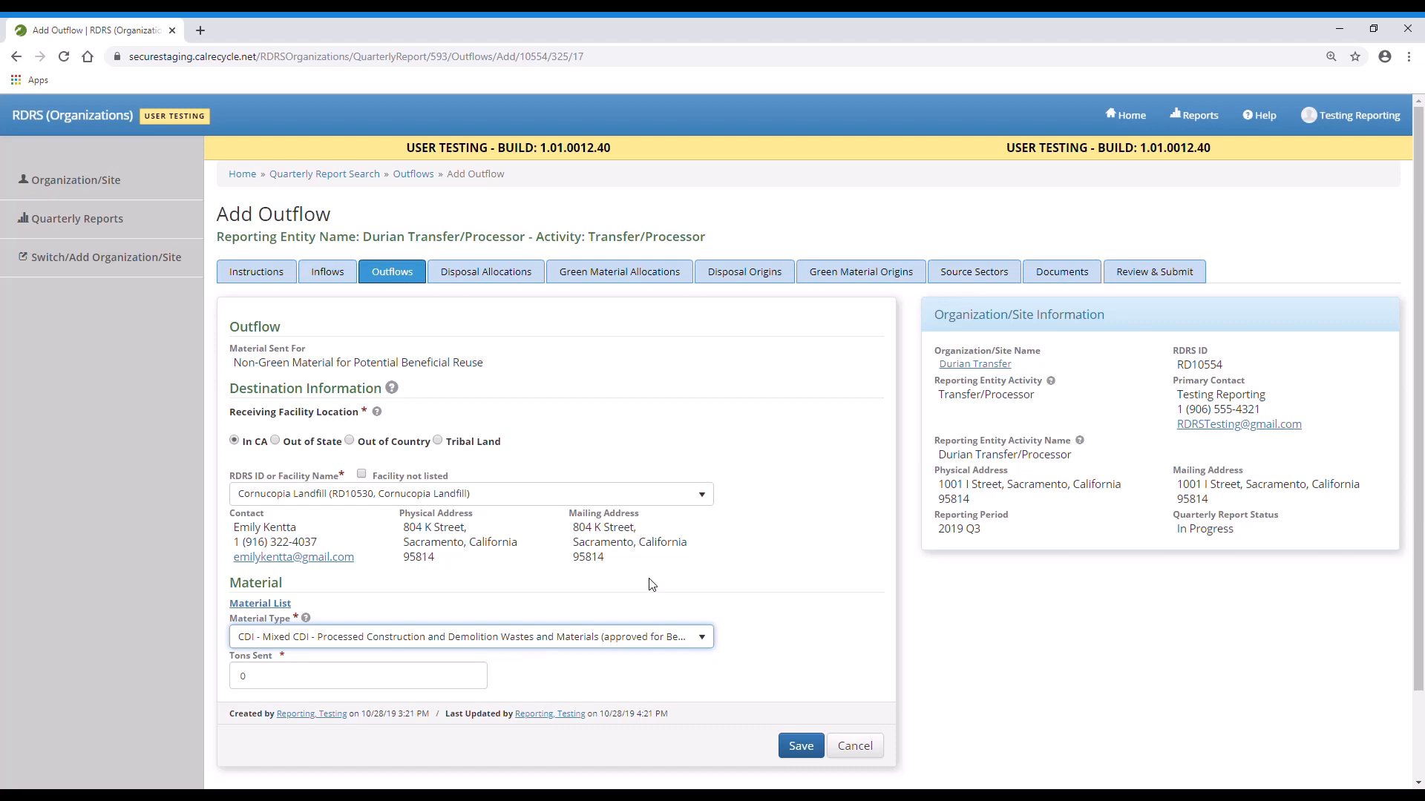
- Enter 1000 tons sent for the non-green beneficial reuse material and save the outflow
{"action": "left_click", "coordinate": [483, 675]}
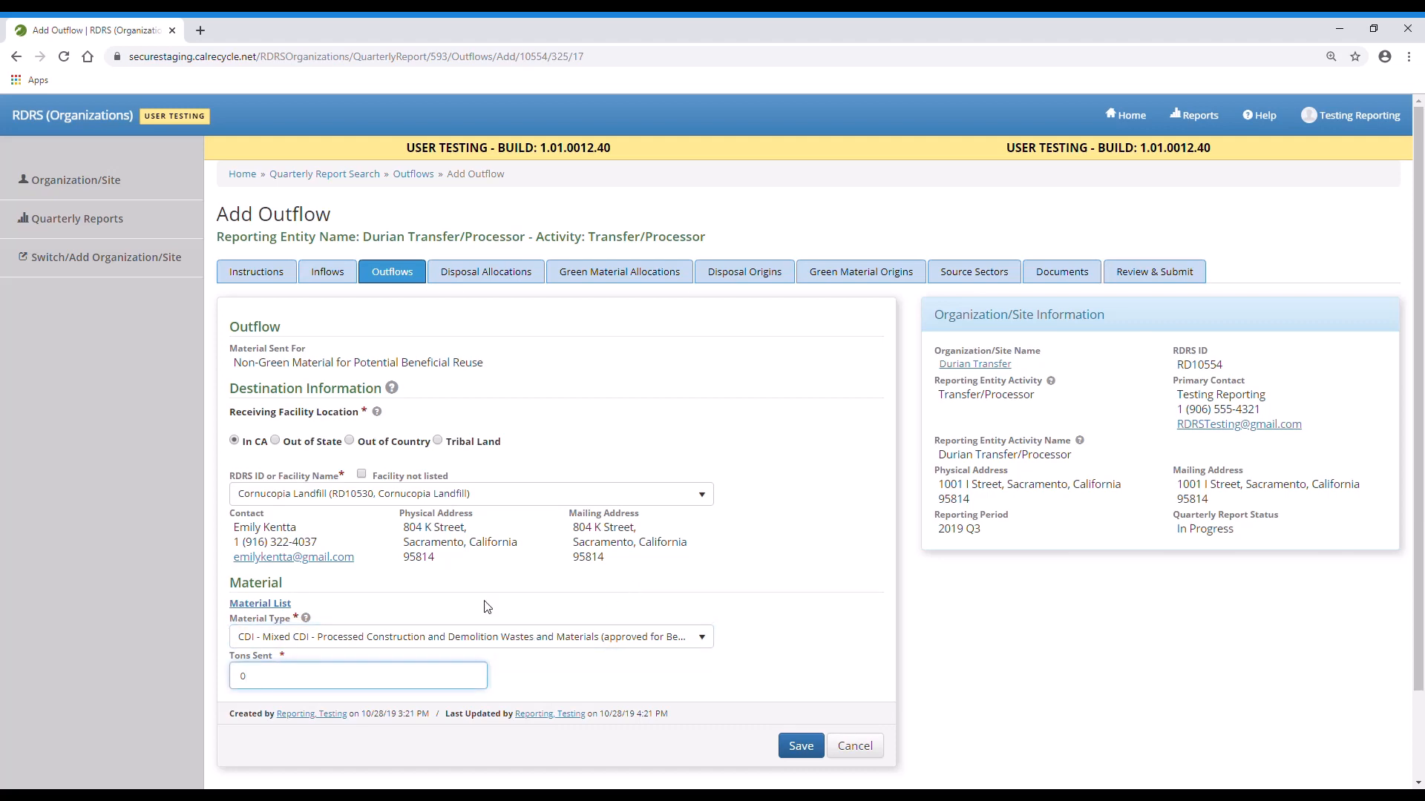
{"action": "type", "text": "1000"}
{"action": "left_click", "coordinate": [676, 688]}
{"action": "left_click", "coordinate": [798, 752]}
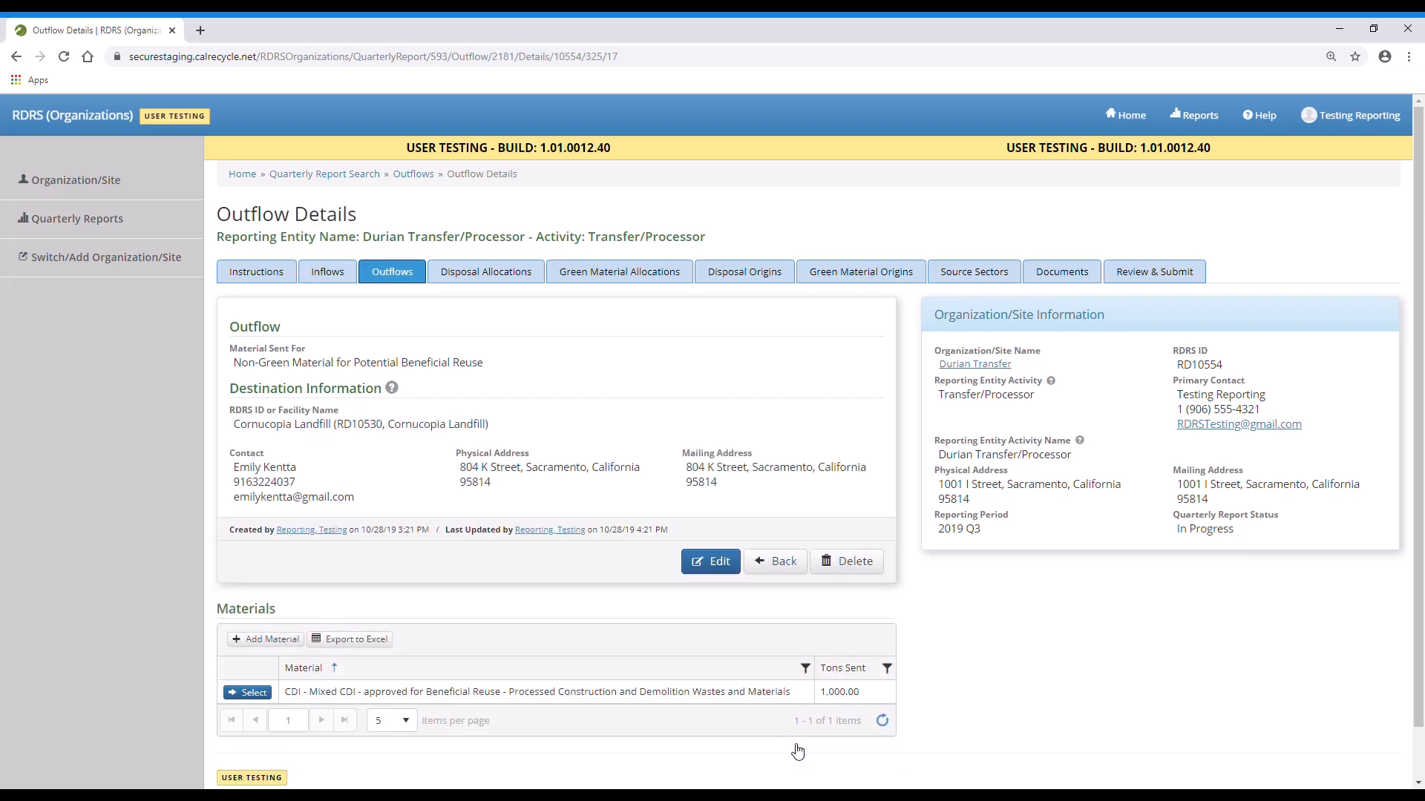
- Return to the outflows overview and review the outflow entries of each stream against the outflow summary
{"action": "left_click", "coordinate": [782, 575]}
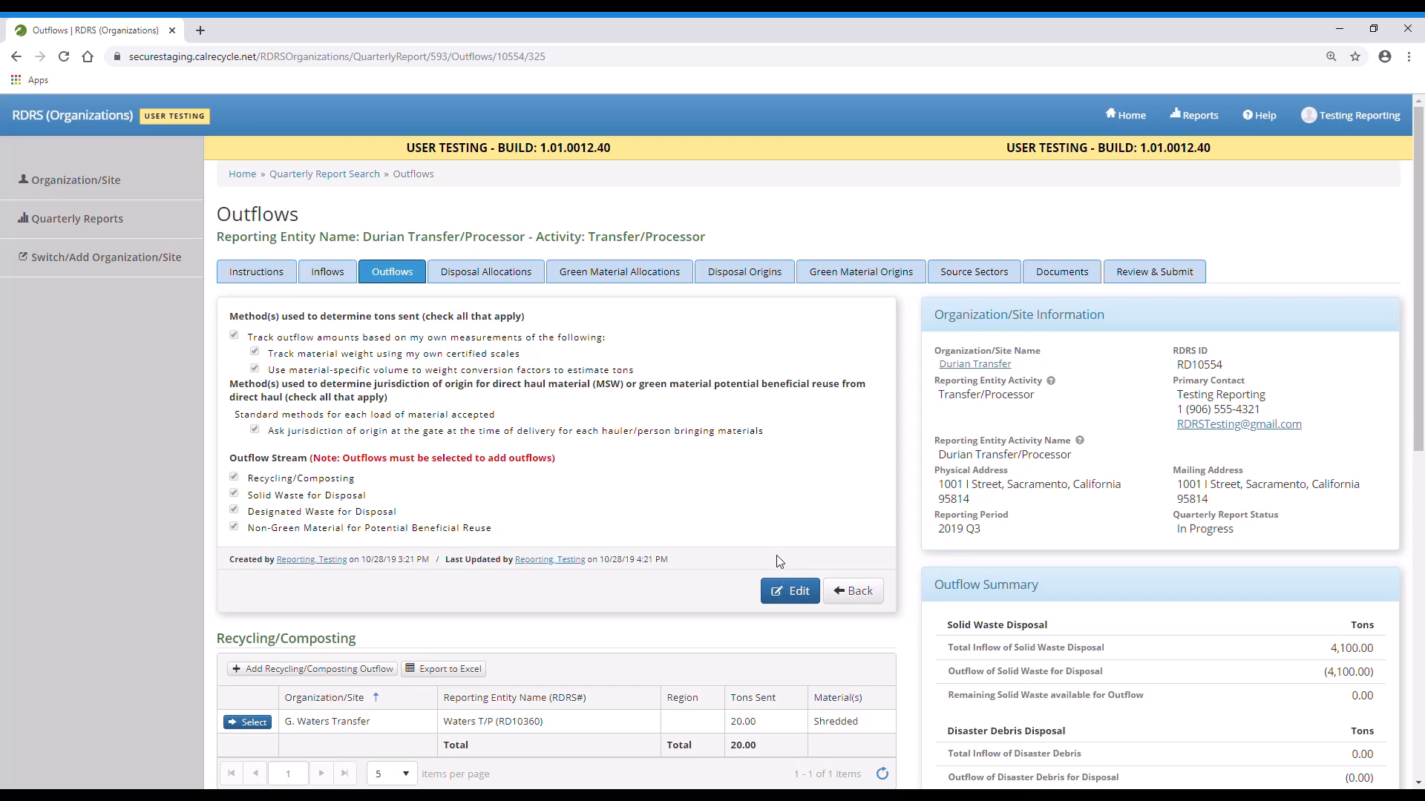
{"action": "scroll", "coordinate": [732, 544], "scroll_direction": "down", "scroll_amount": 5}
{"action": "scroll", "coordinate": [731, 540], "scroll_direction": "down", "scroll_amount": 2}
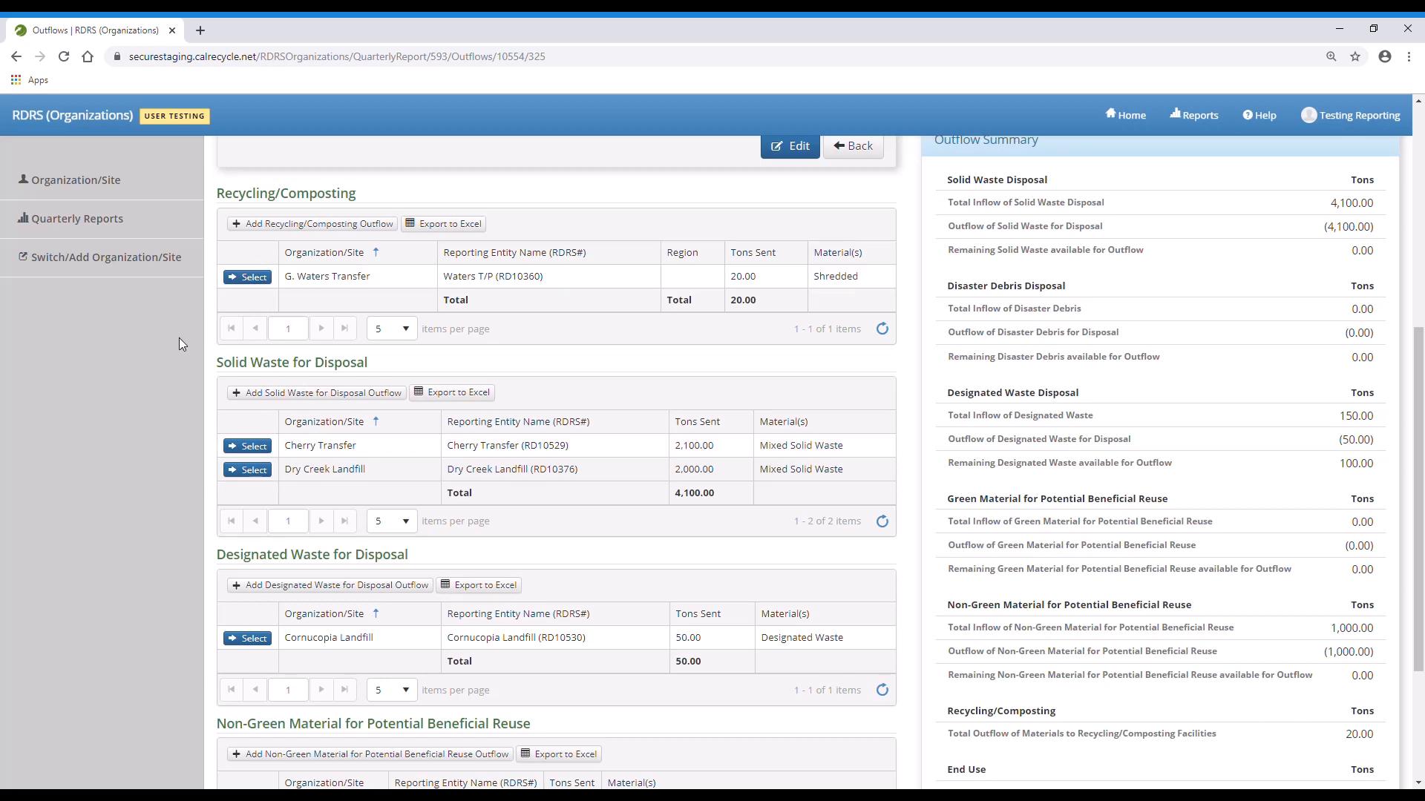
{"action": "scroll", "coordinate": [179, 337], "scroll_direction": "up", "scroll_amount": 6}
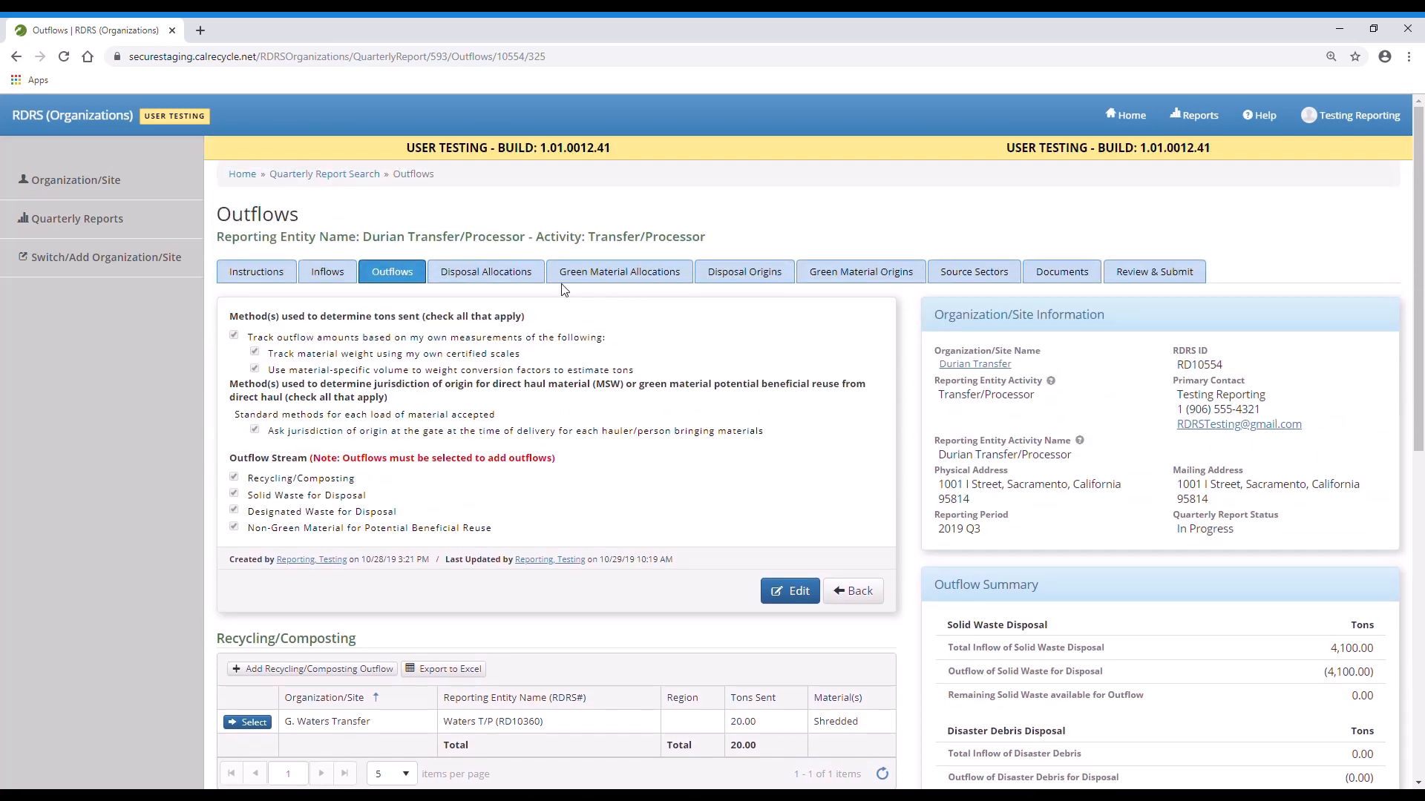
- In the disposal allocations, set the actual percentage sent to Dry Creek Landfill to 0 for both Apple Transfer and Hill Disposal
{"action": "left_click", "coordinate": [540, 284]}
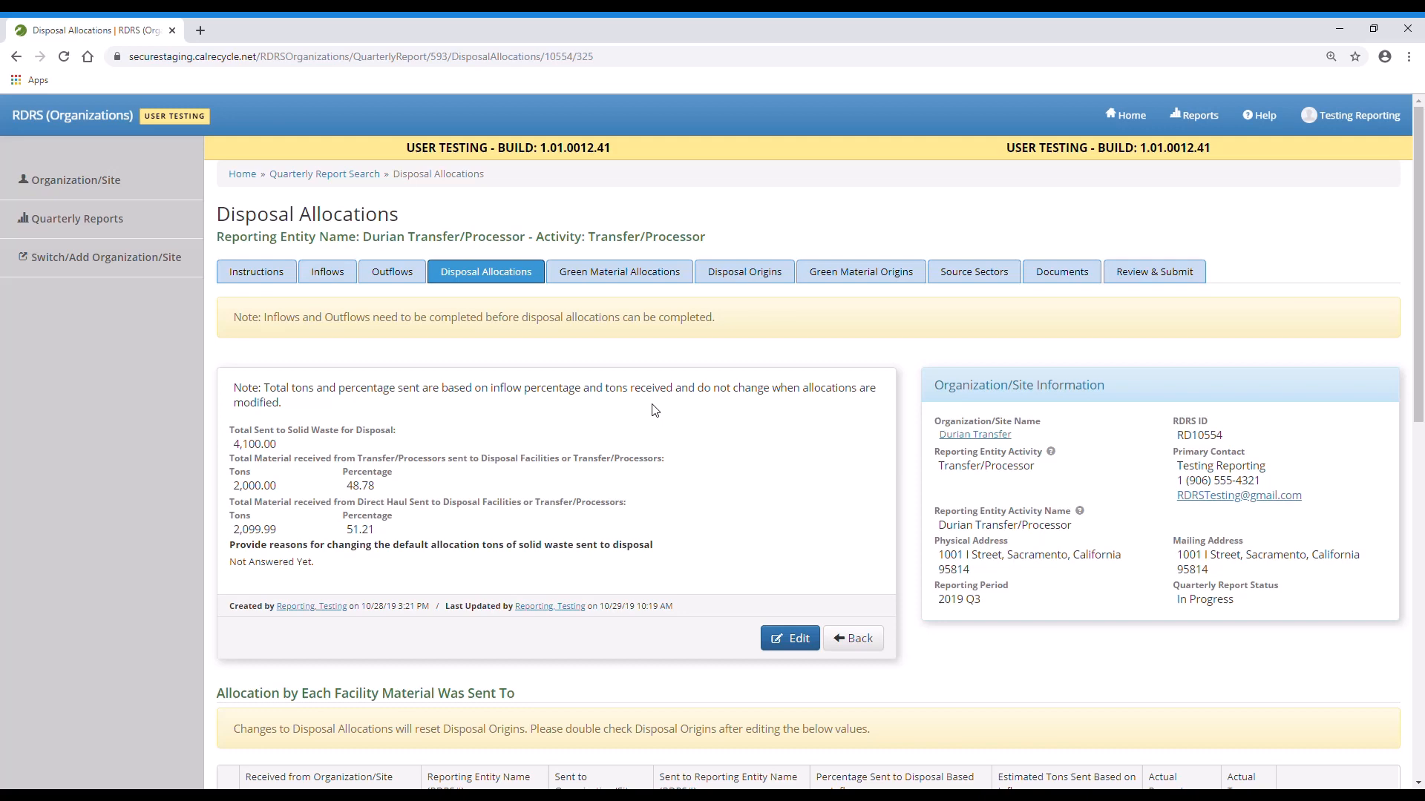
{"action": "scroll", "coordinate": [654, 410], "scroll_direction": "down", "scroll_amount": 5}
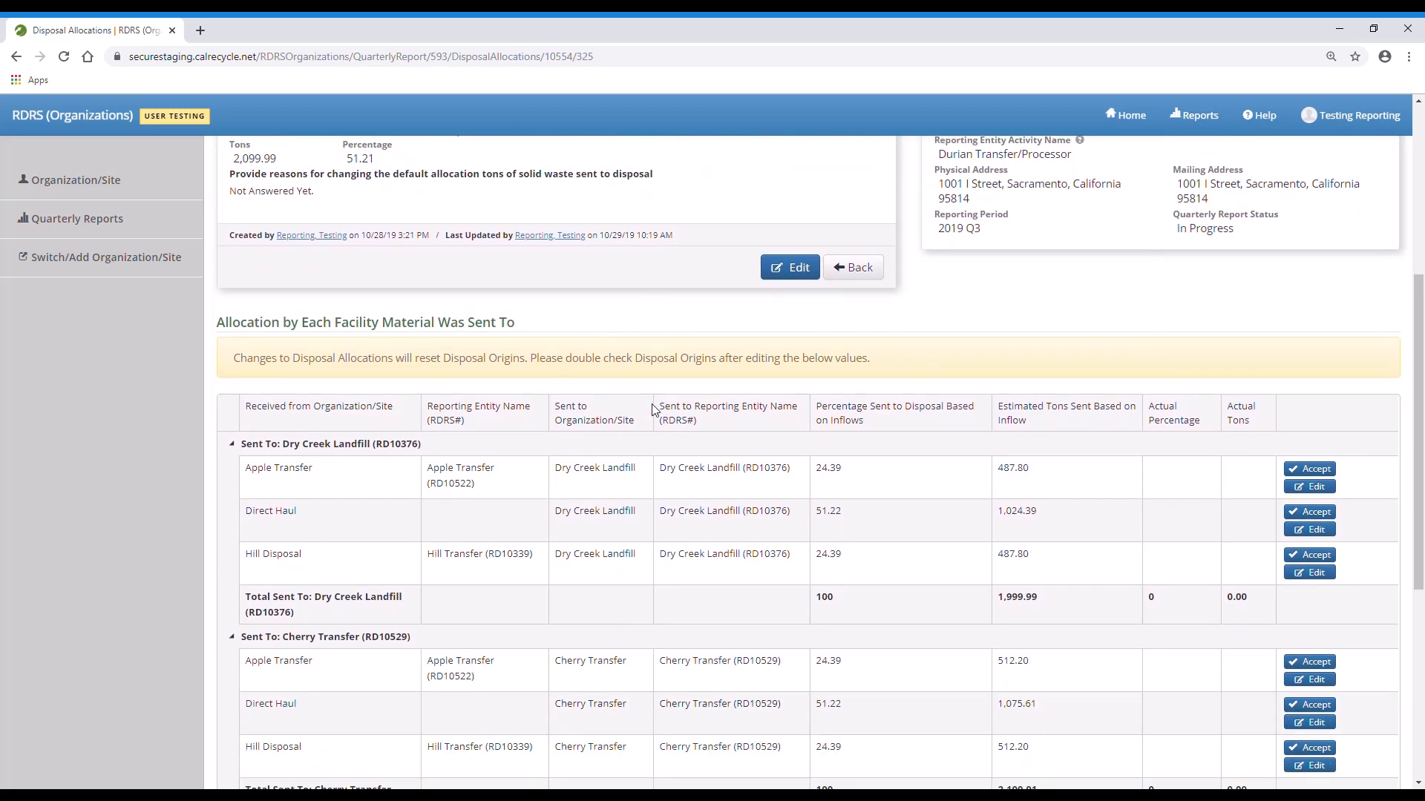
{"action": "scroll", "coordinate": [655, 410], "scroll_direction": "down", "scroll_amount": 2}
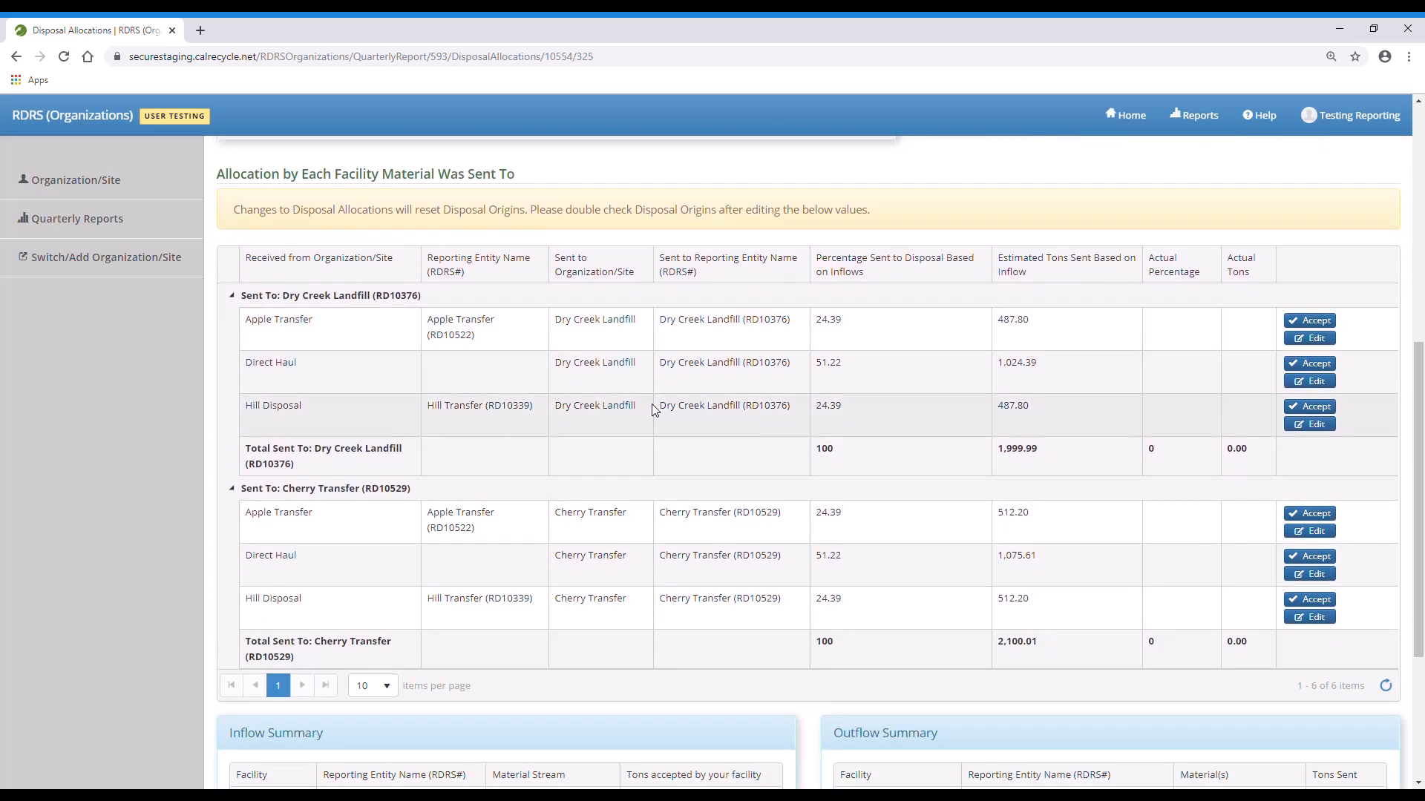
{"action": "scroll", "coordinate": [654, 410], "scroll_direction": "down", "scroll_amount": 4}
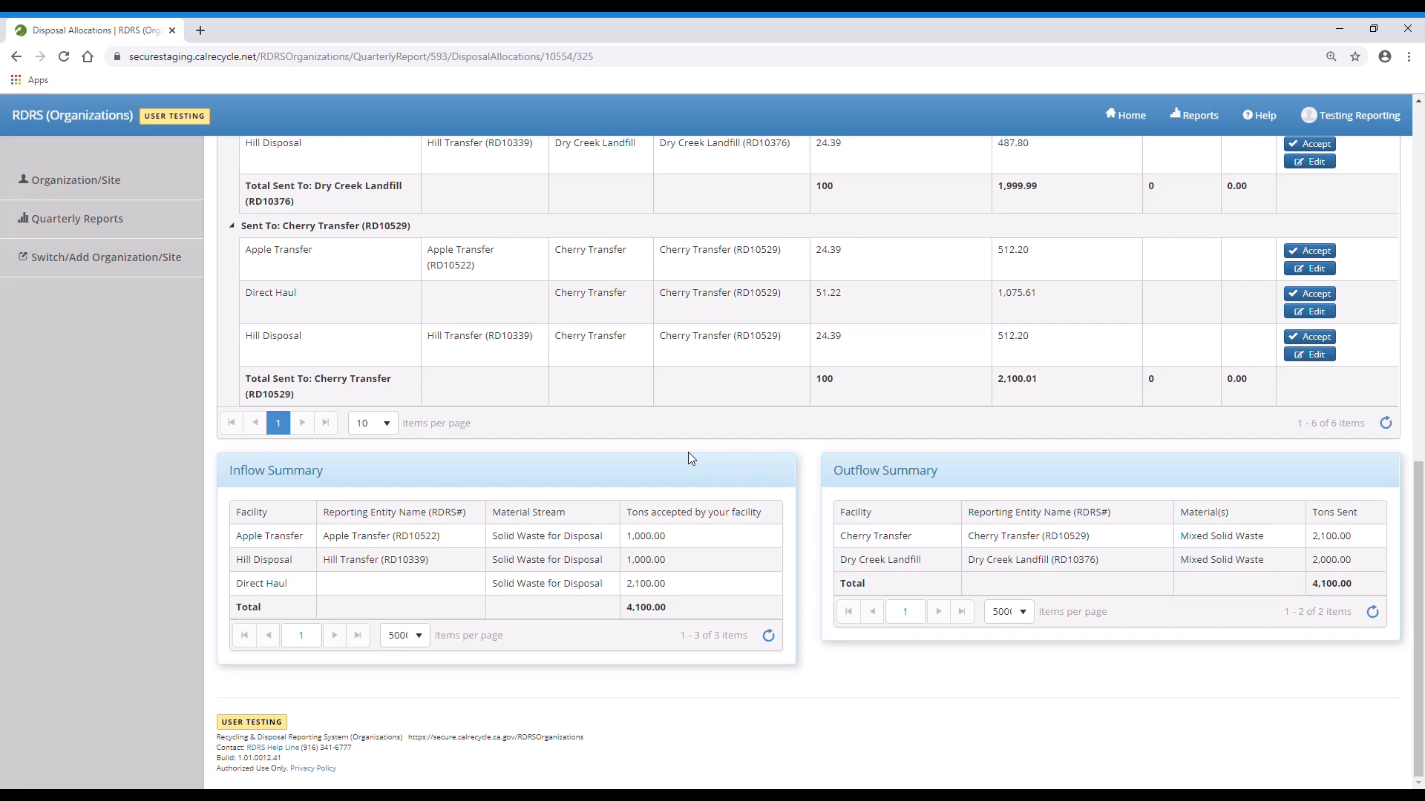
{"action": "scroll", "coordinate": [688, 454], "scroll_direction": "up", "scroll_amount": 3}
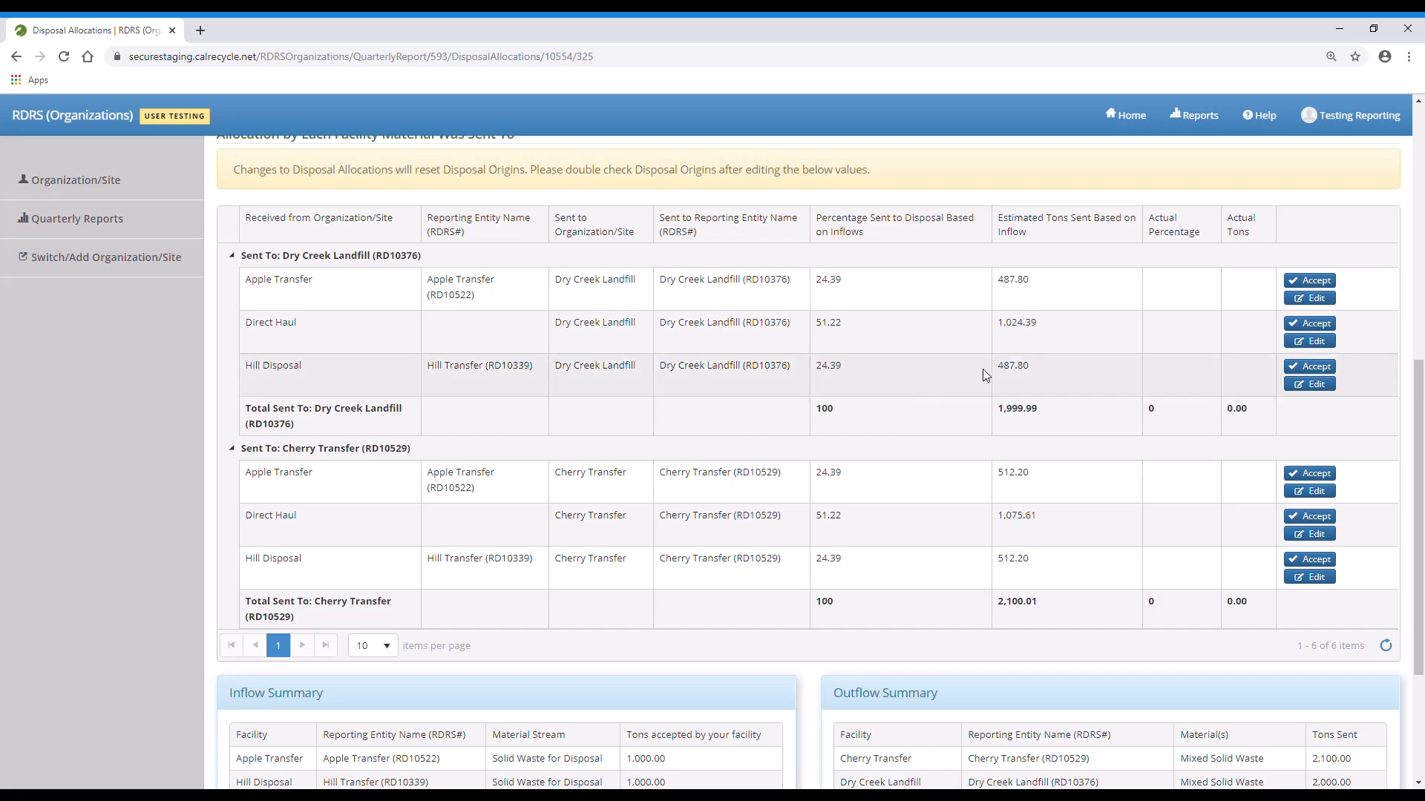
{"action": "left_click", "coordinate": [1310, 299]}
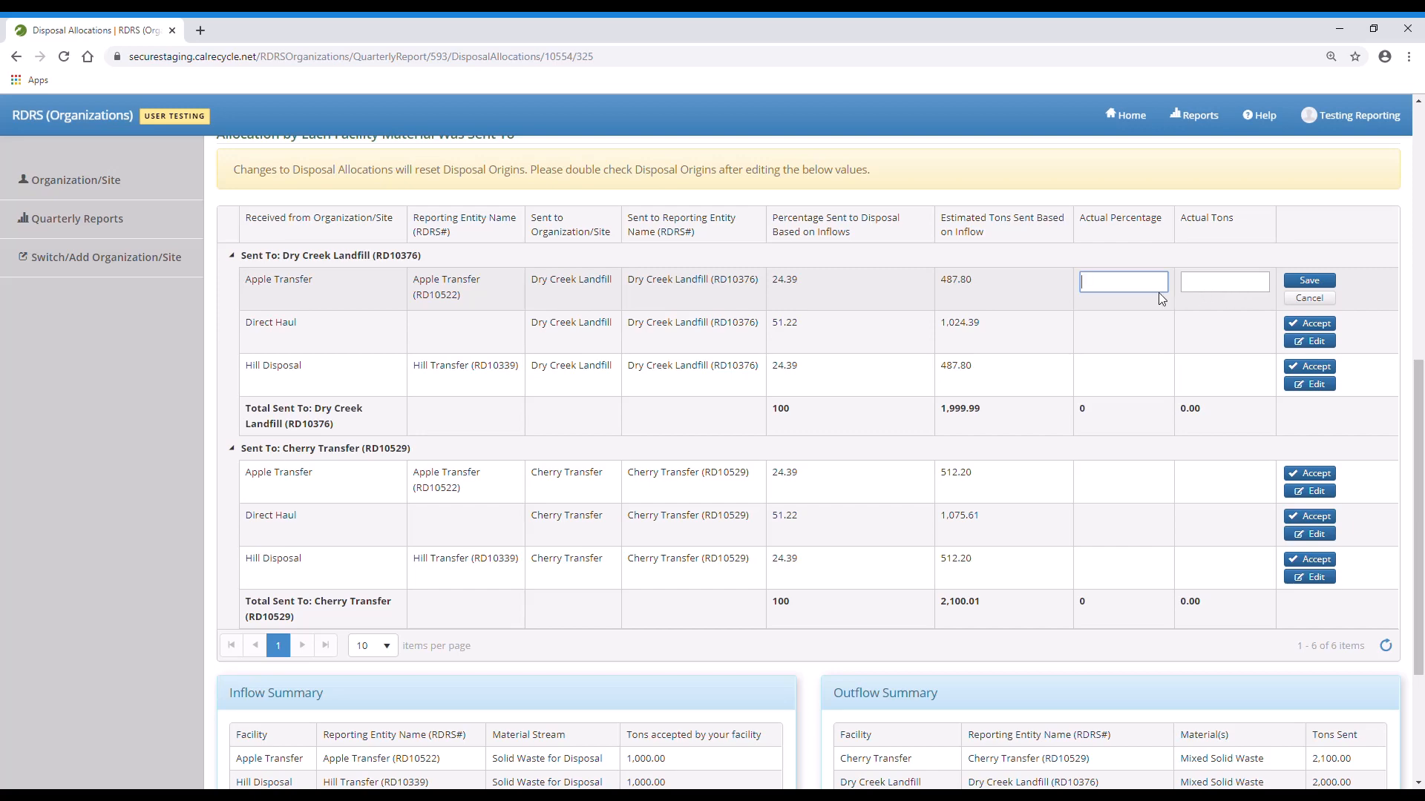
{"action": "type", "text": "0"}
{"action": "left_click", "coordinate": [1297, 283]}
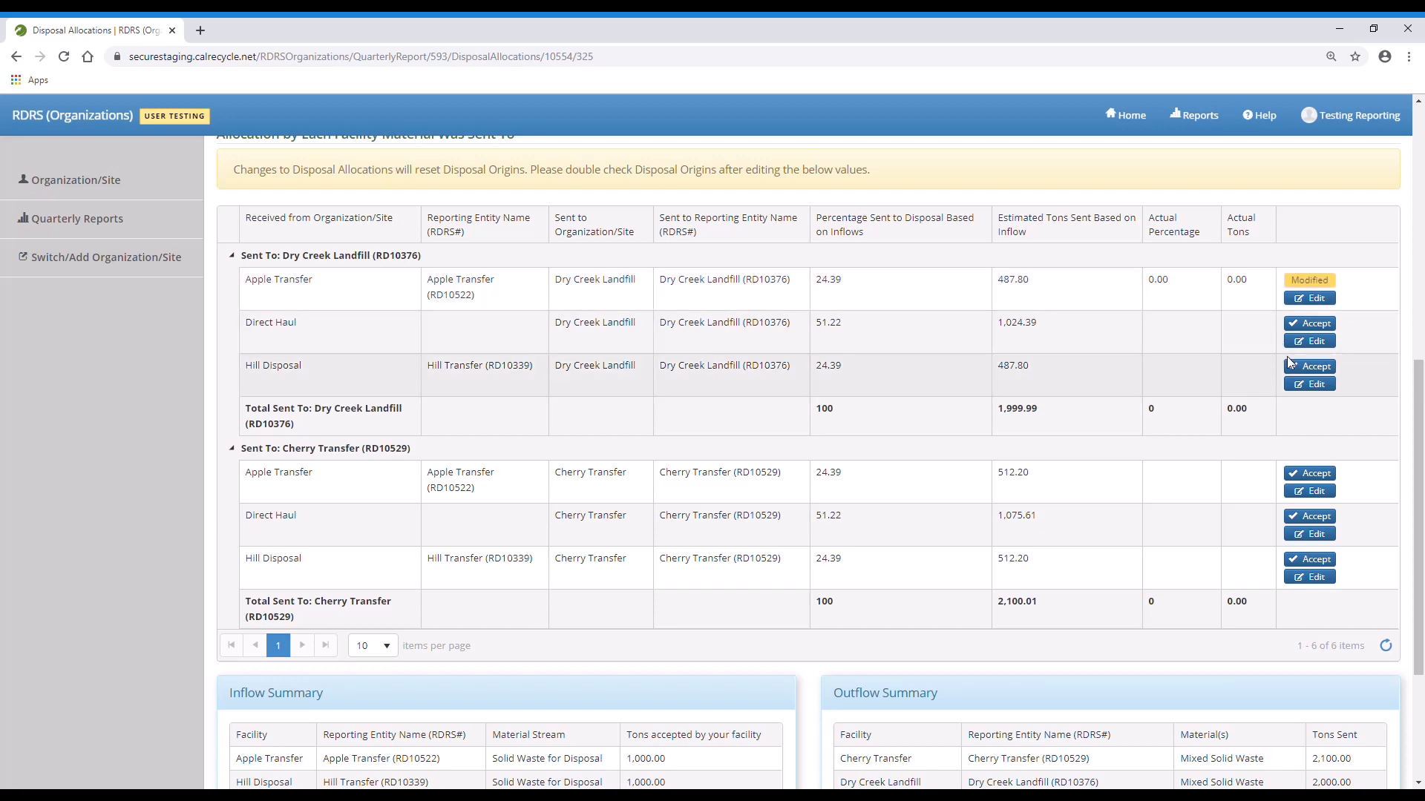
{"action": "left_click", "coordinate": [1310, 384]}
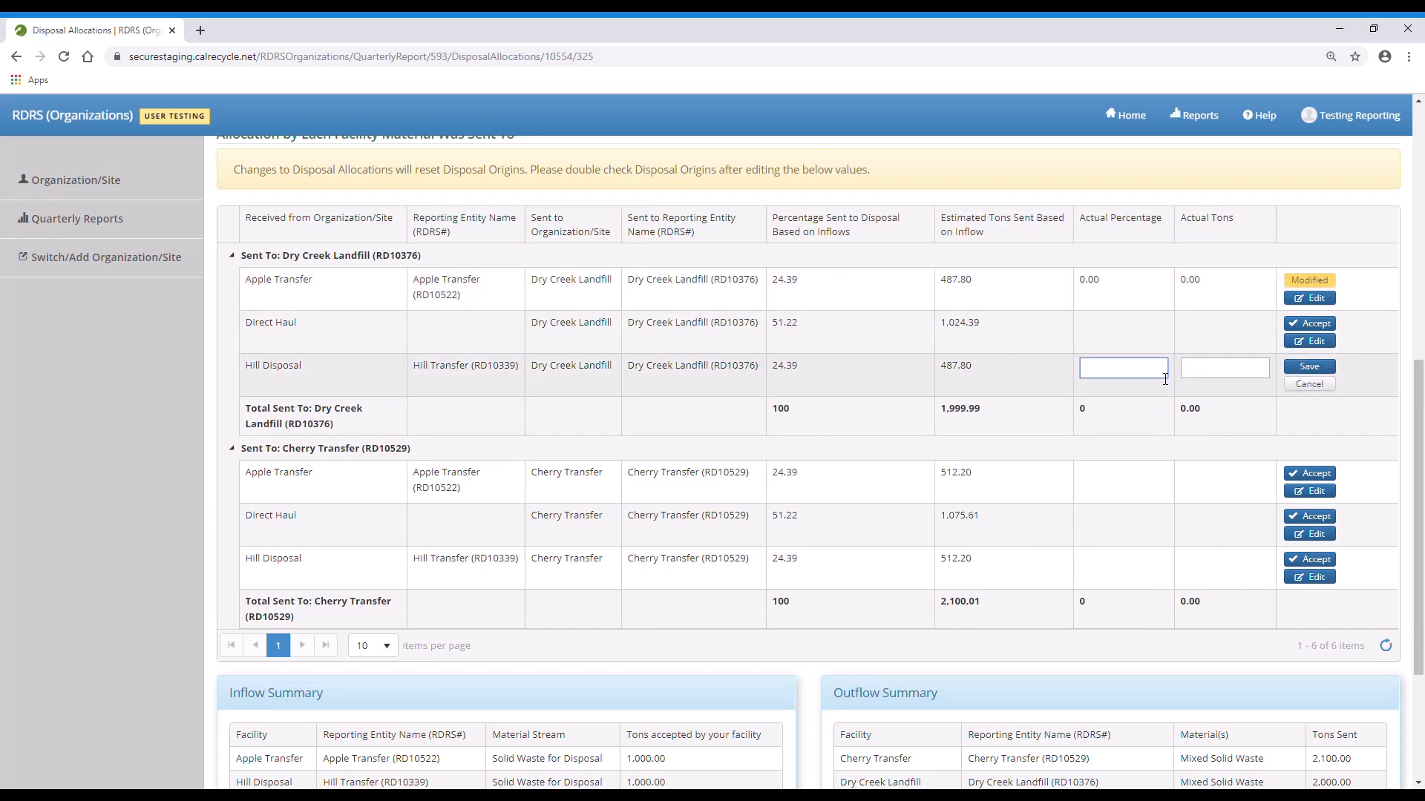
{"action": "left_click", "coordinate": [1295, 369]}
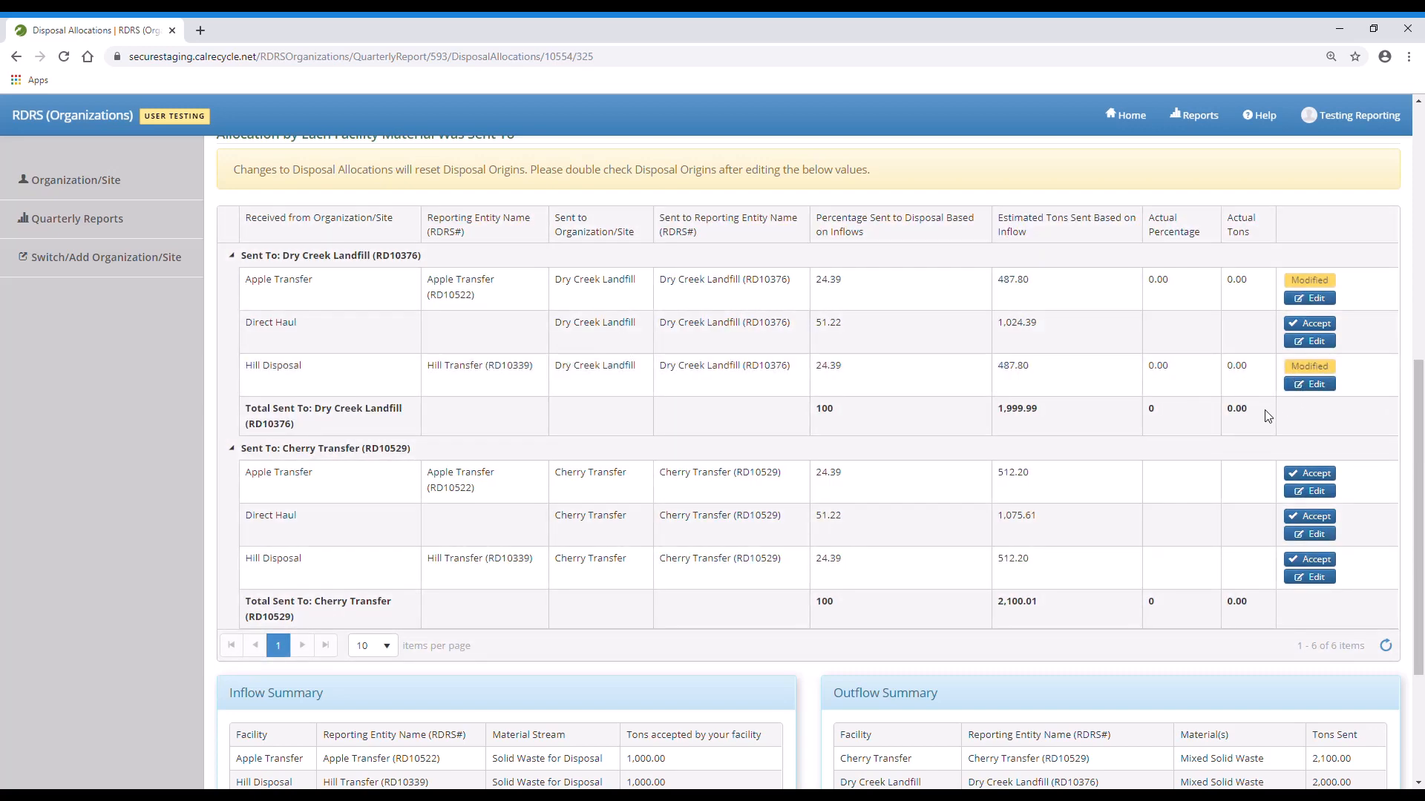
- Allocate 1,000 actual tons sent to Cherry Transfer for both Apple Transfer and Hill Disposal
{"action": "left_click", "coordinate": [1301, 492]}
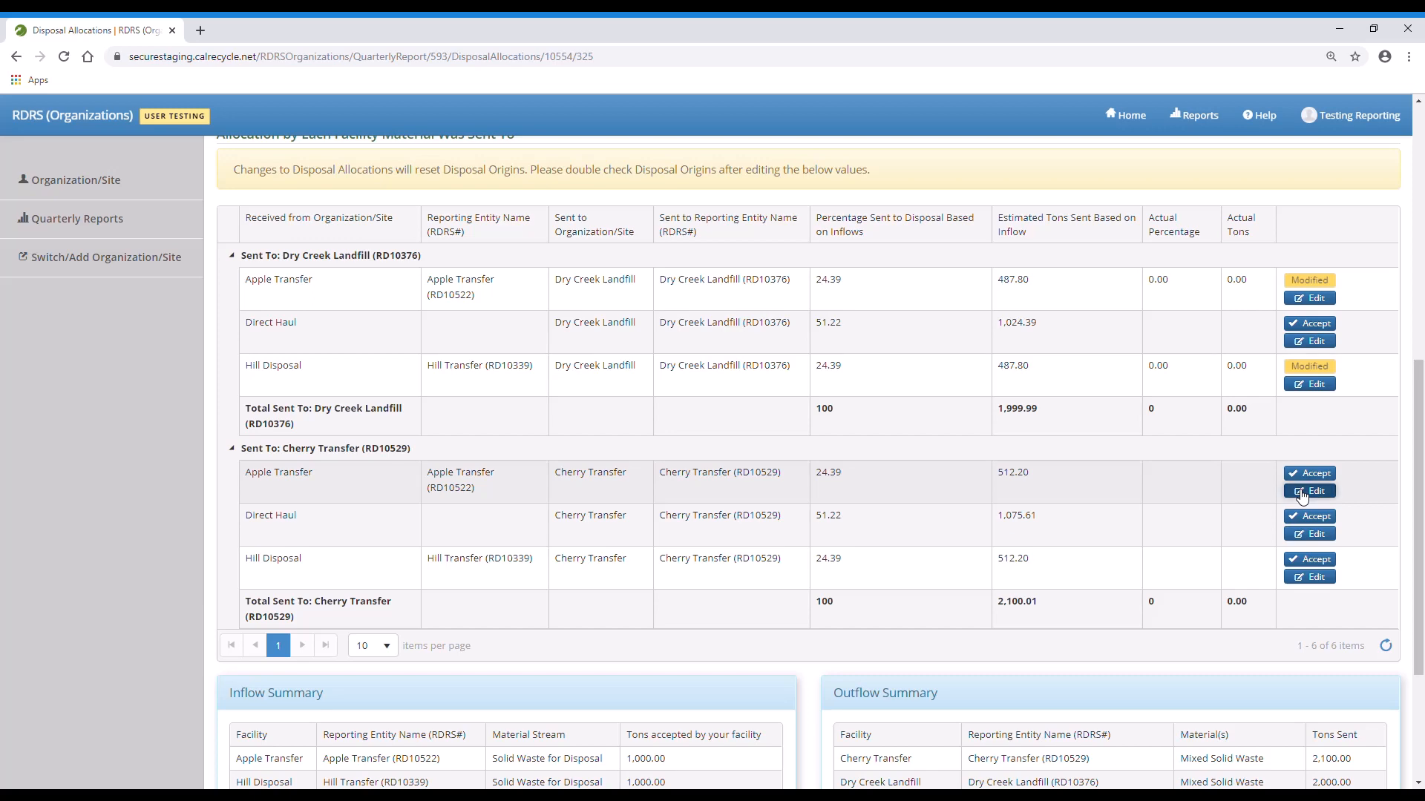
{"action": "left_click", "coordinate": [1209, 485]}
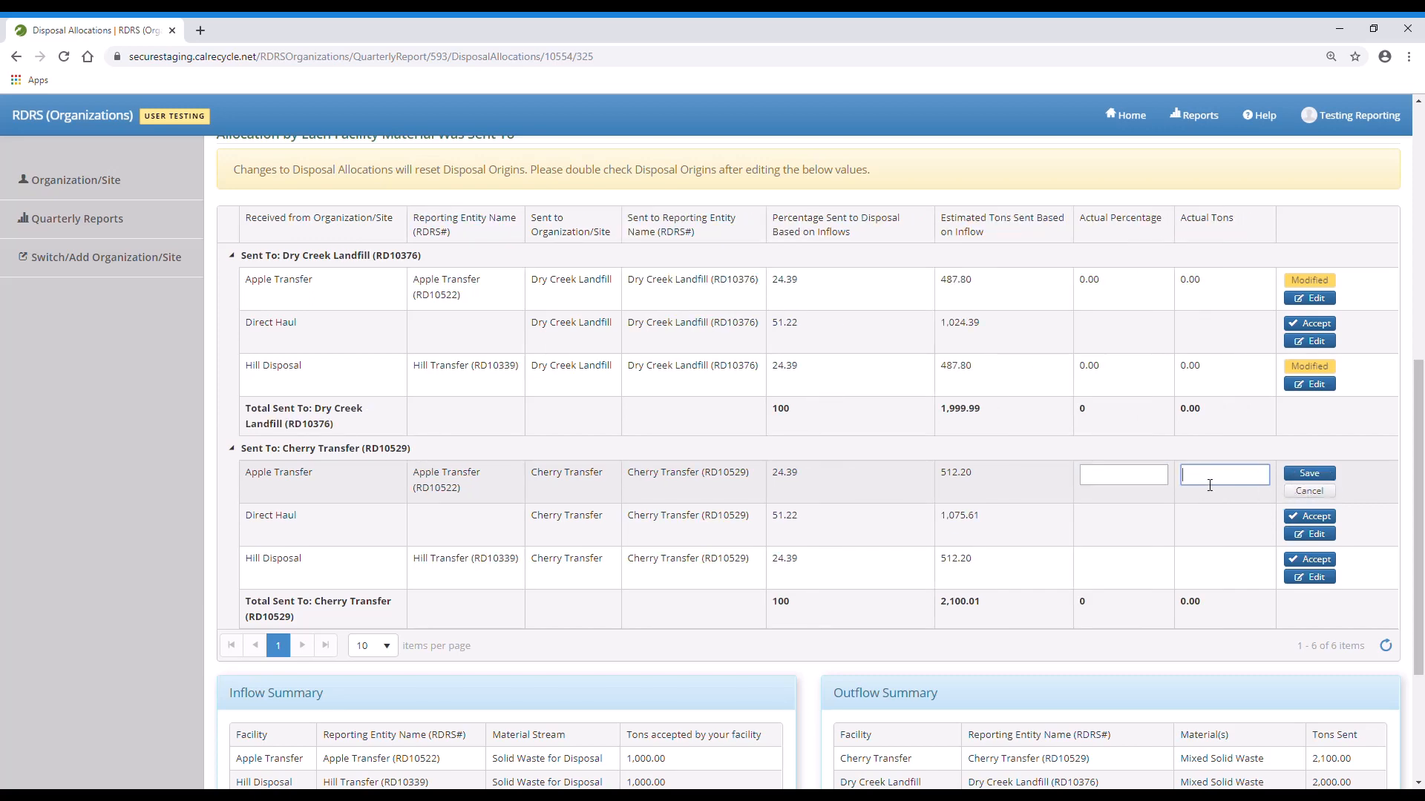
{"action": "type", "text": "1000"}
{"action": "left_click", "coordinate": [1306, 474]}
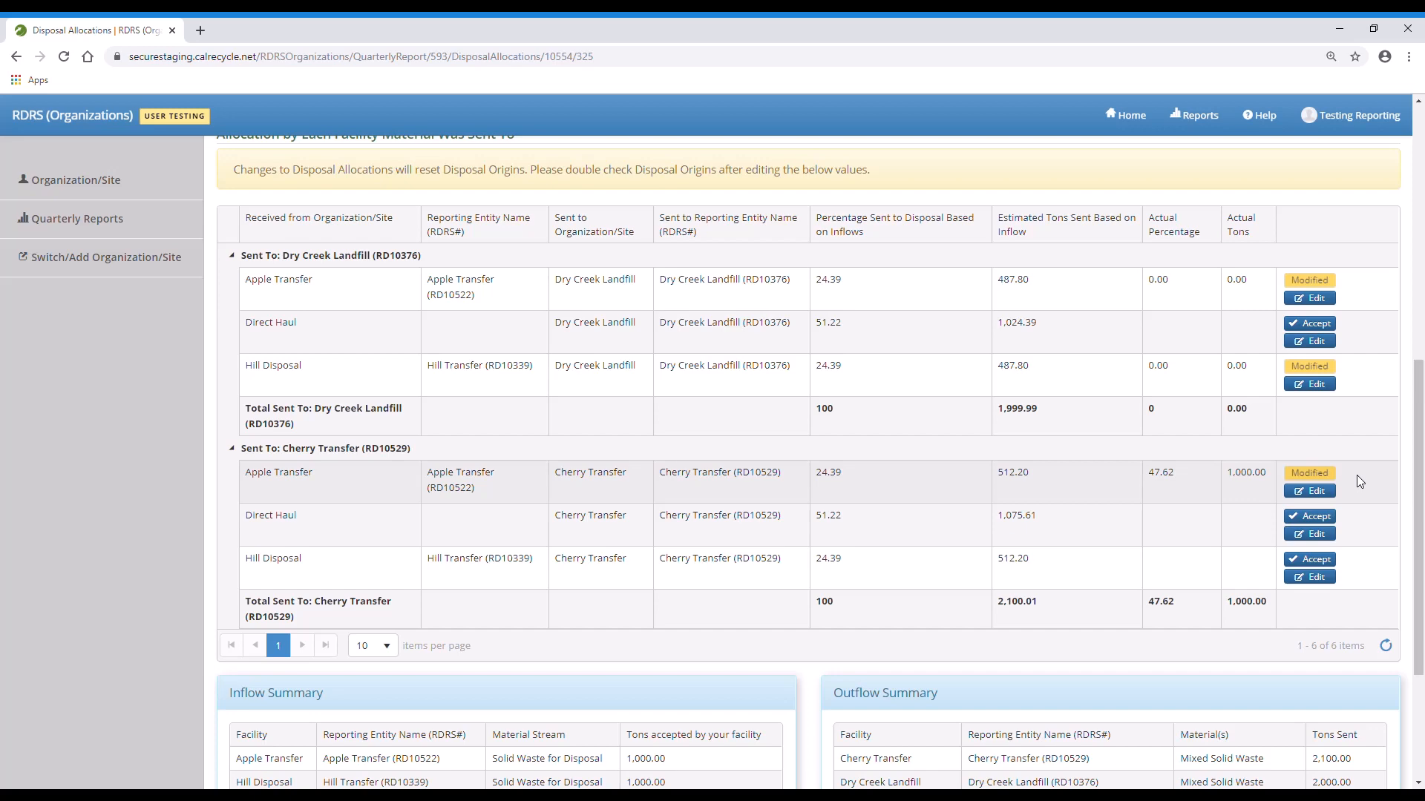
{"action": "left_click", "coordinate": [1326, 576]}
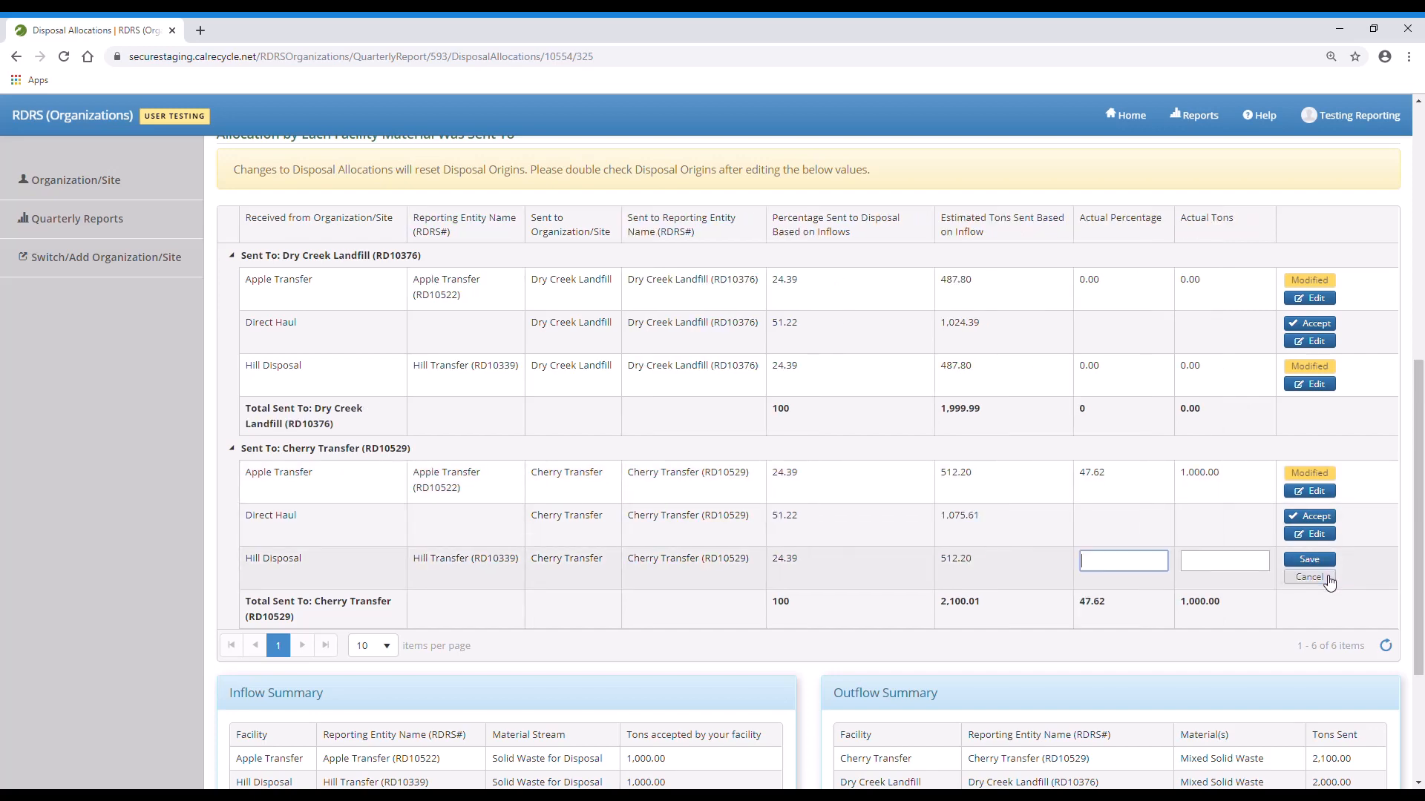
{"action": "left_click", "coordinate": [1217, 568]}
{"action": "type", "text": "1,000"}
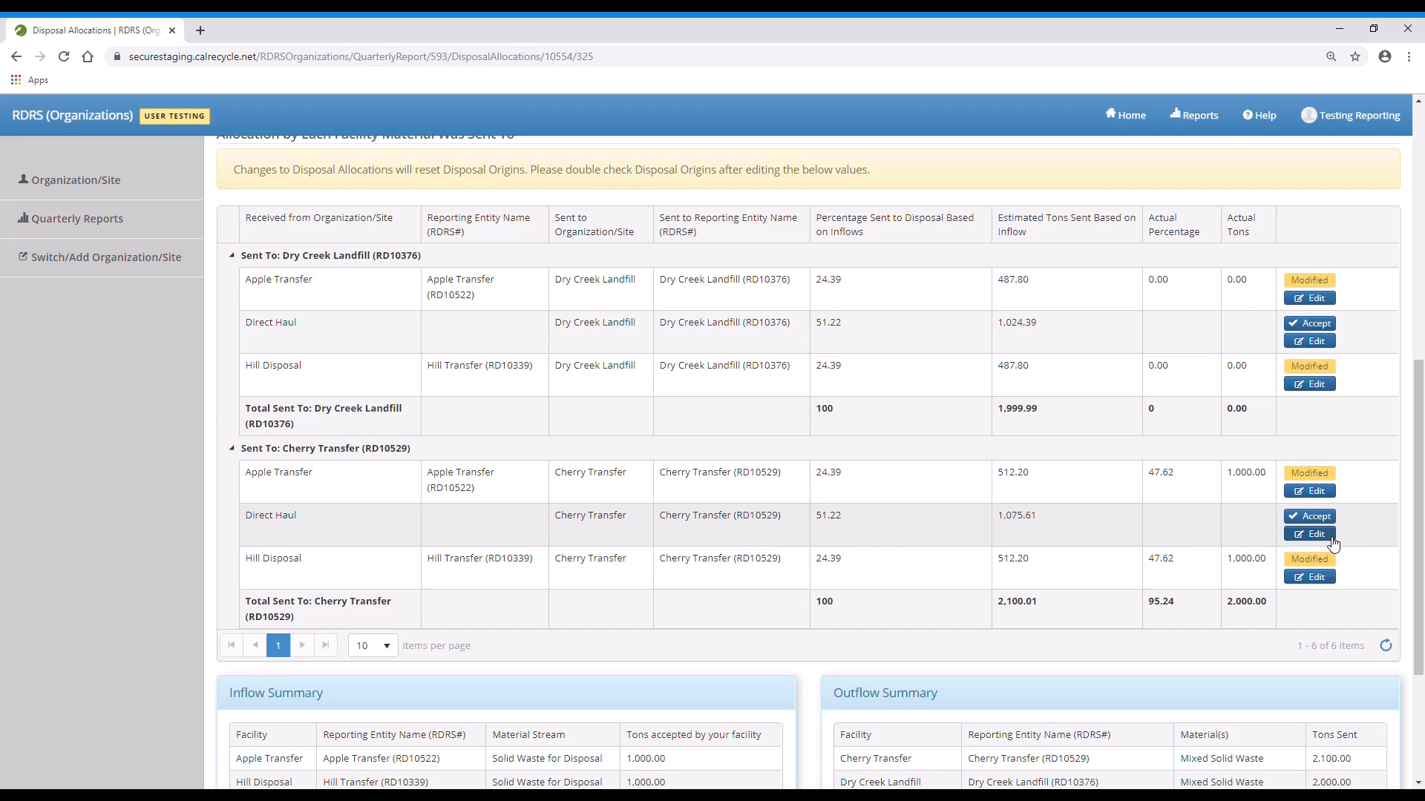
- Allocate 100 actual tons of Direct Haul material sent to Cherry Transfer and save the row
{"action": "left_click", "coordinate": [1328, 535]}
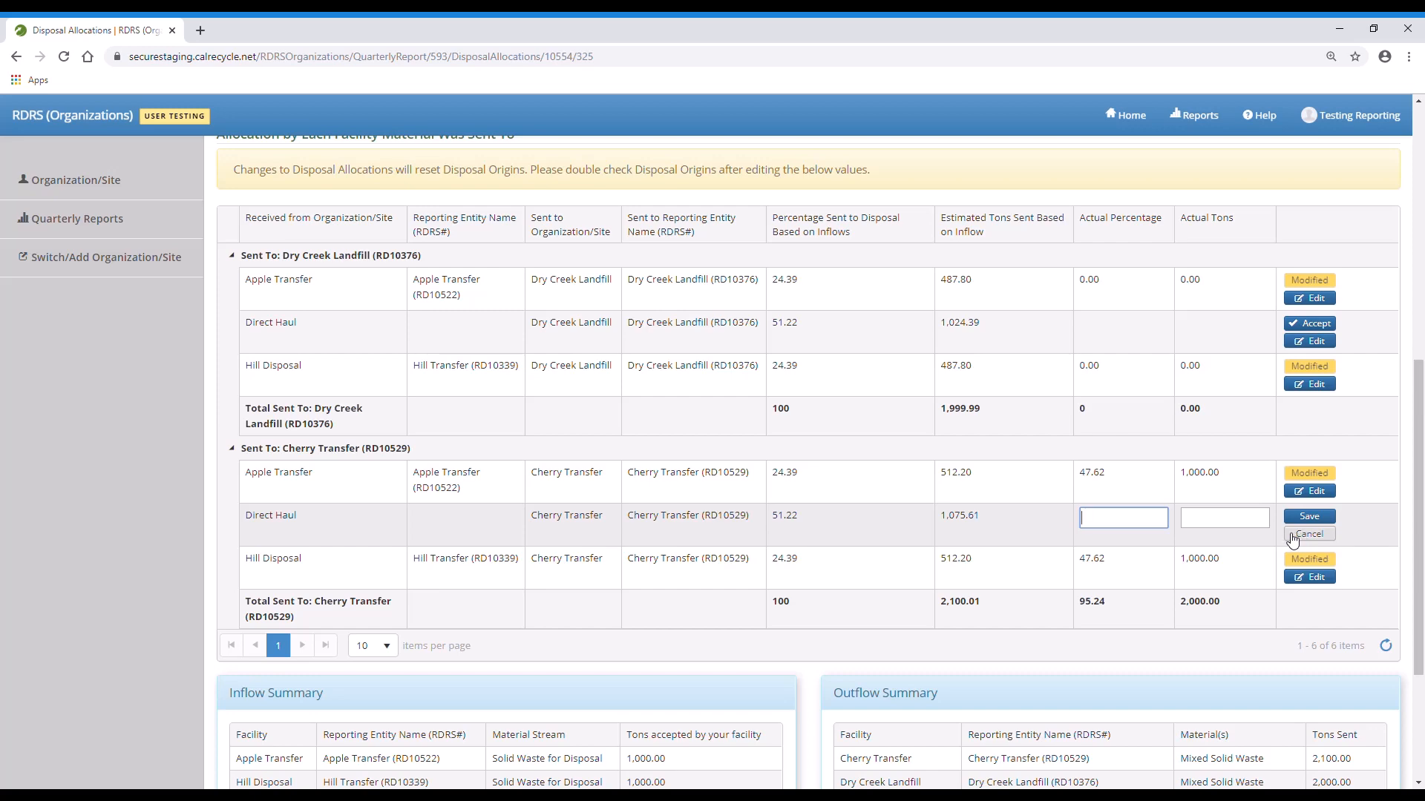
{"action": "left_click", "coordinate": [1266, 532]}
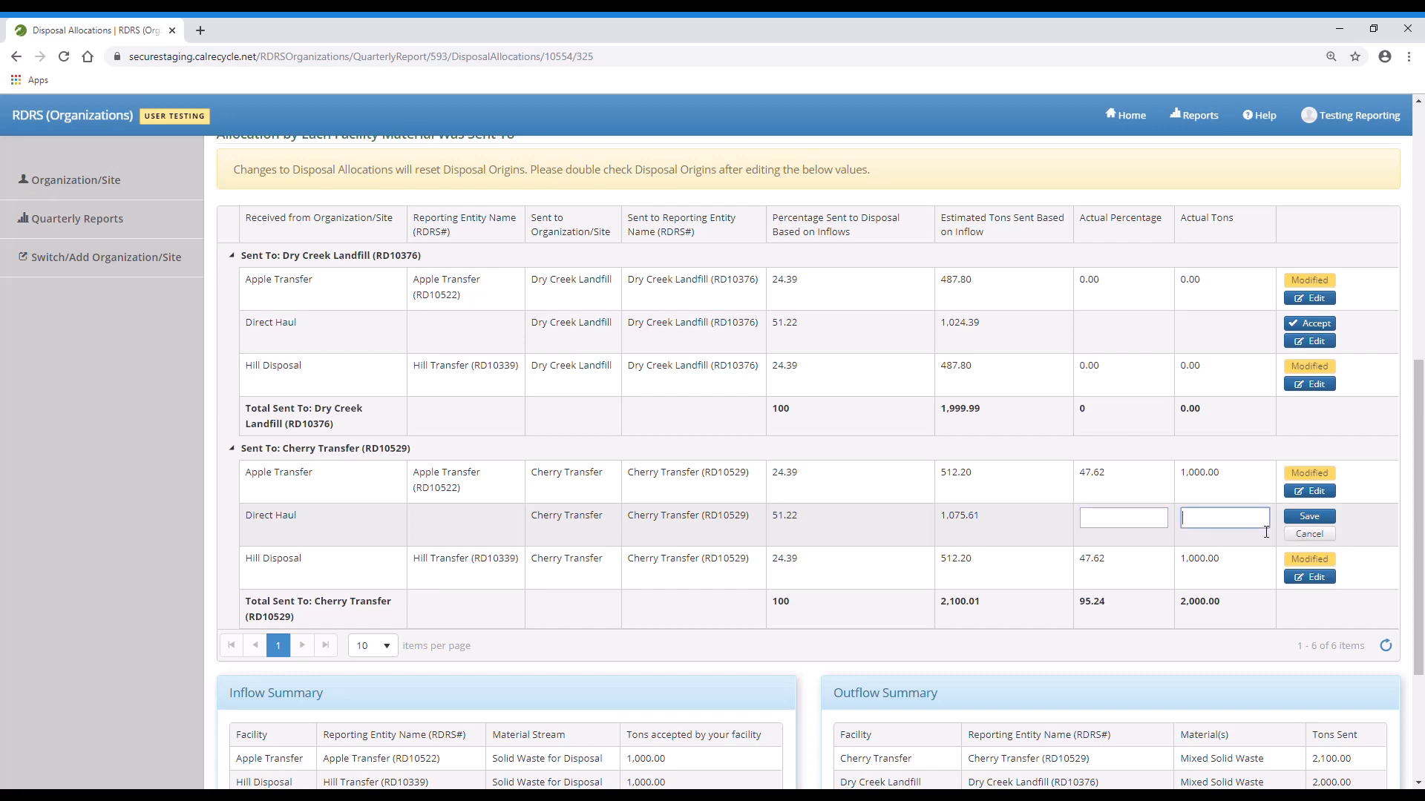
{"action": "type", "text": "100"}
{"action": "left_click", "coordinate": [1326, 519]}
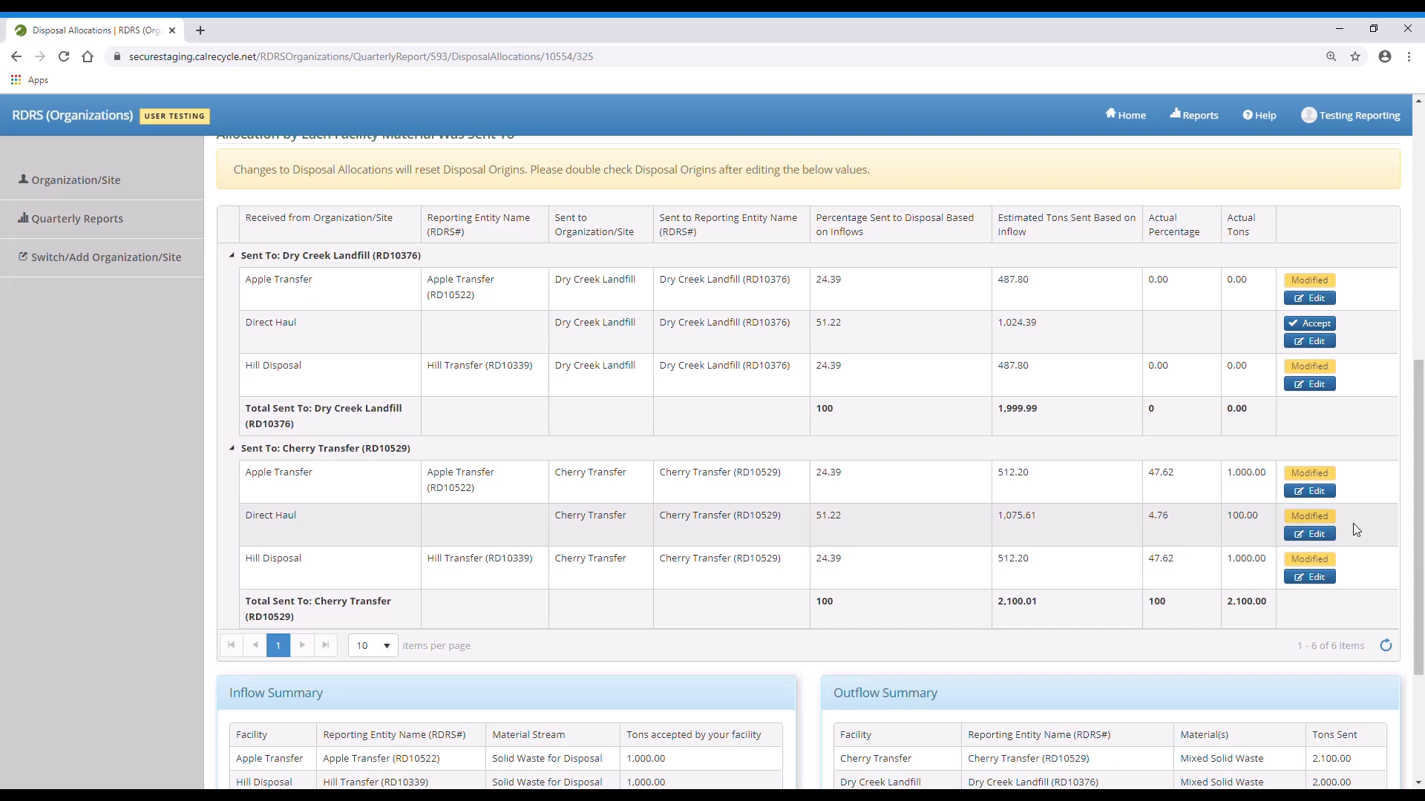
- Allocate 2,000 actual tons of Direct Haul material sent to Dry Creek Landfill and save the row
{"action": "left_click", "coordinate": [1313, 343]}
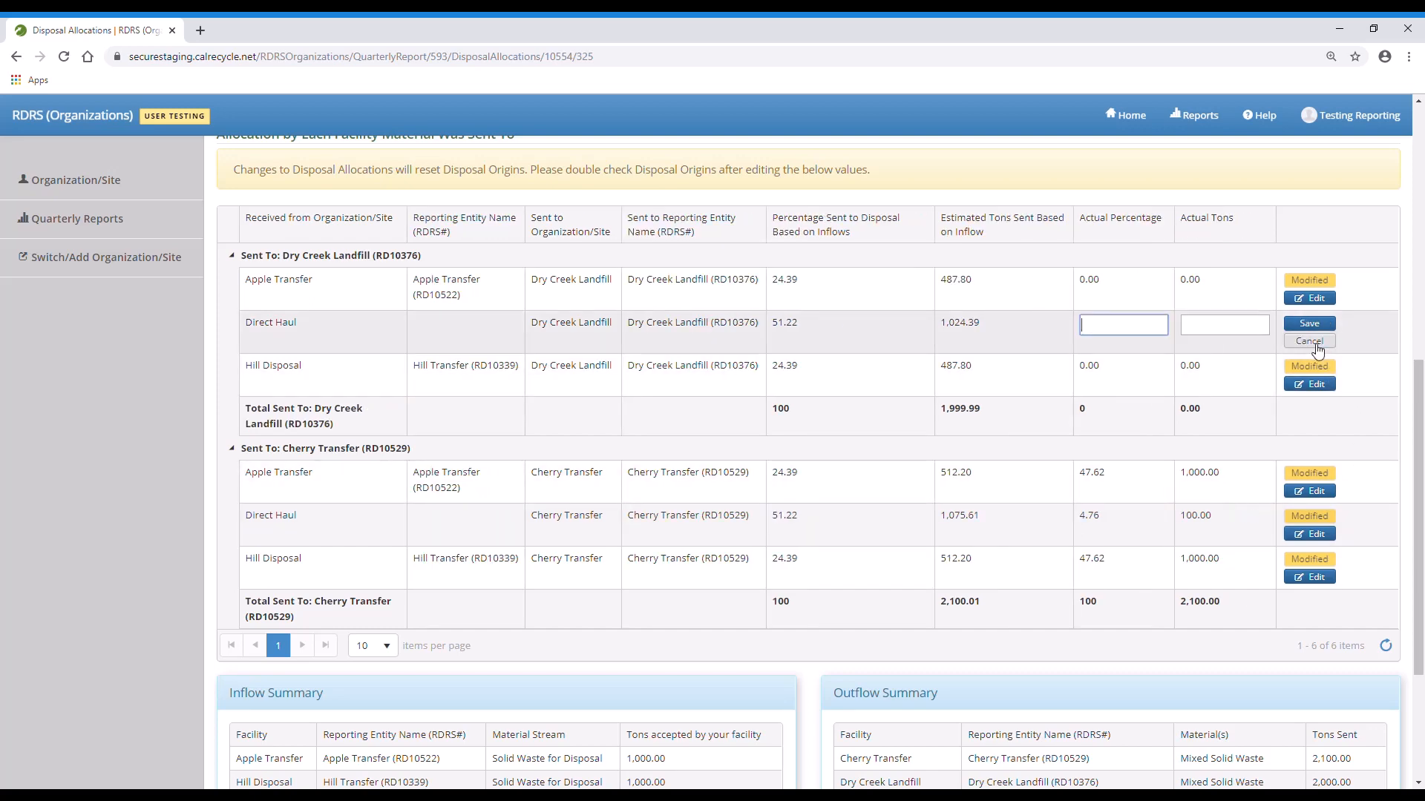
{"action": "left_click", "coordinate": [1244, 333]}
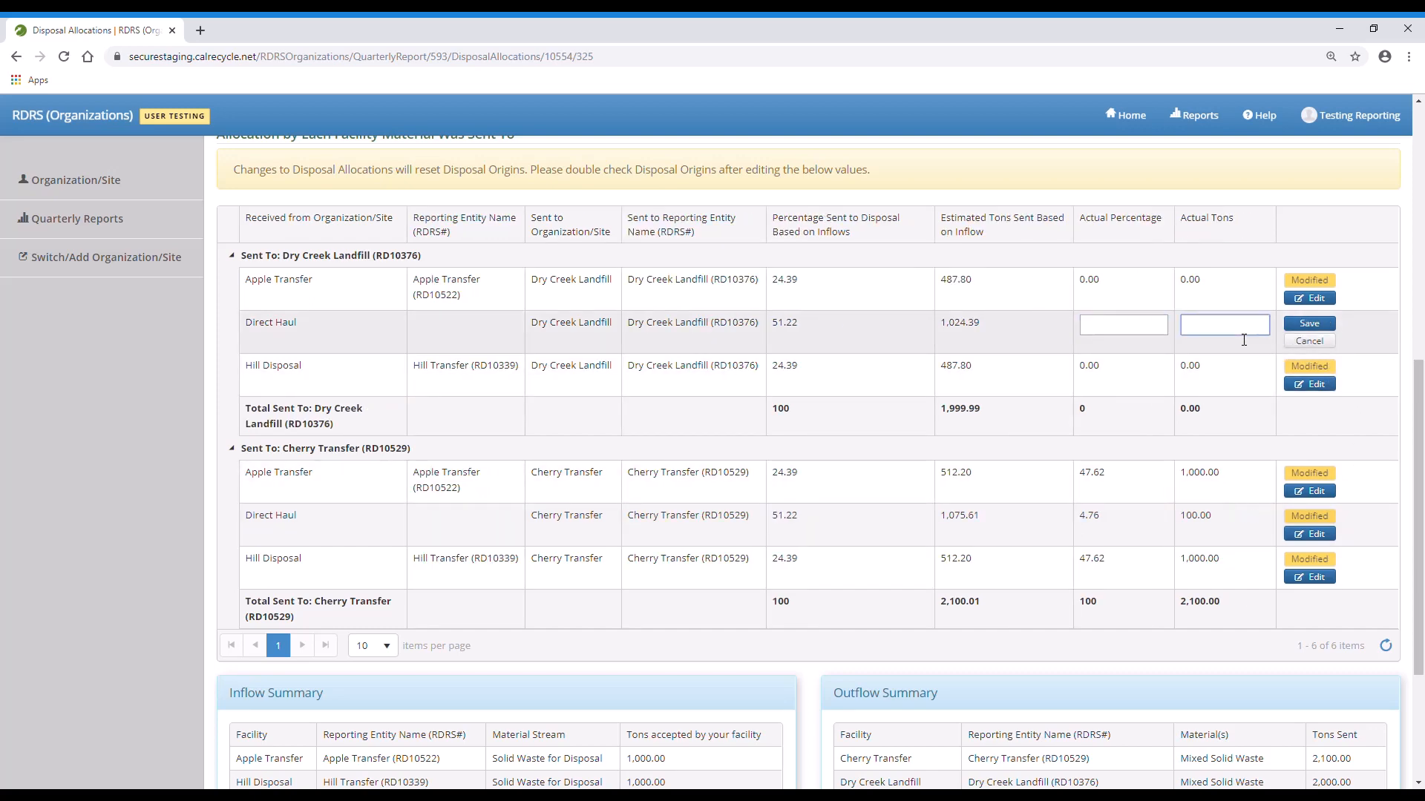
{"action": "type", "text": "2,"}
{"action": "type", "text": "000"}
{"action": "left_click", "coordinate": [1294, 323]}
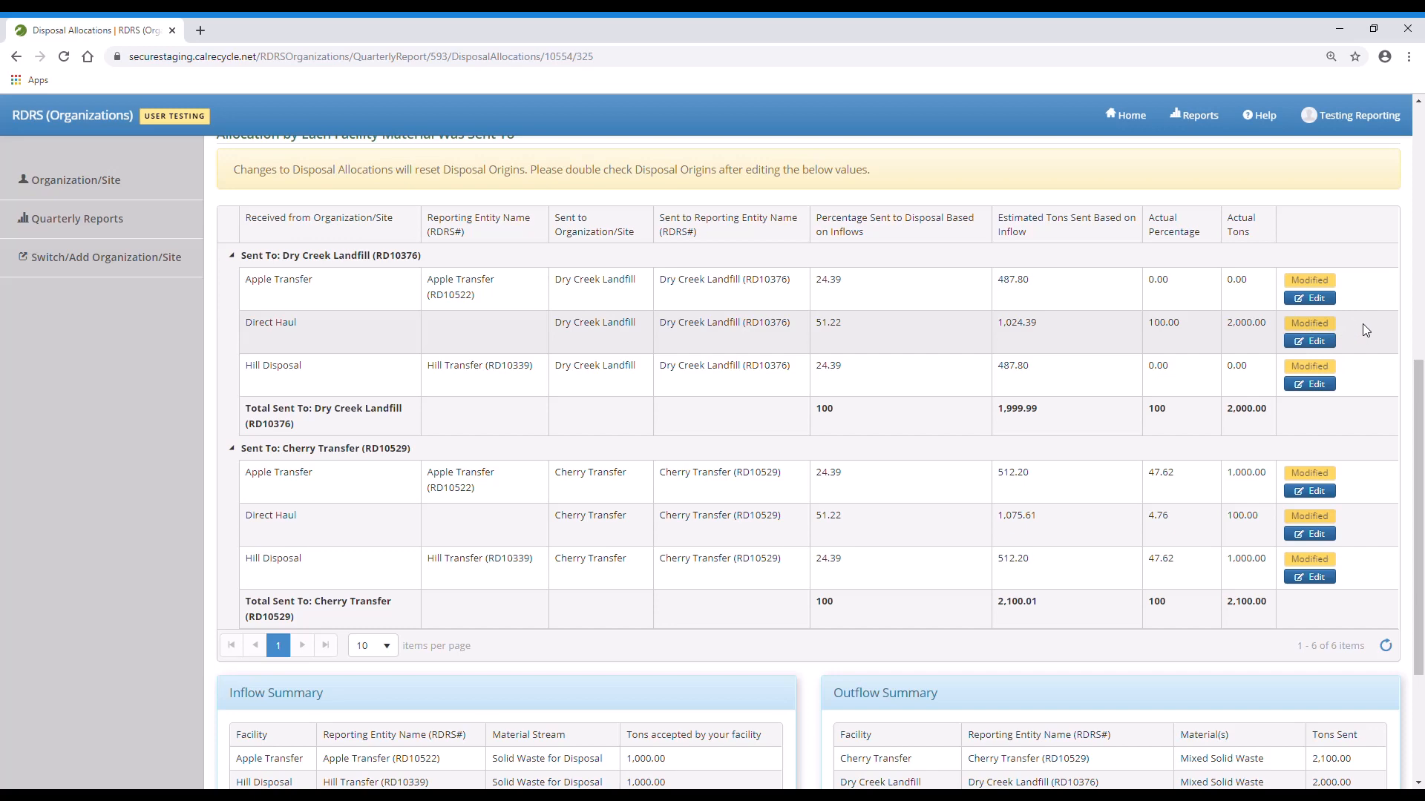
- Give separate tracking of transfer/processor loads from direct haul as the reason for changing the default disposal allocations, and save
{"action": "scroll", "coordinate": [1365, 324], "scroll_direction": "up", "scroll_amount": 1}
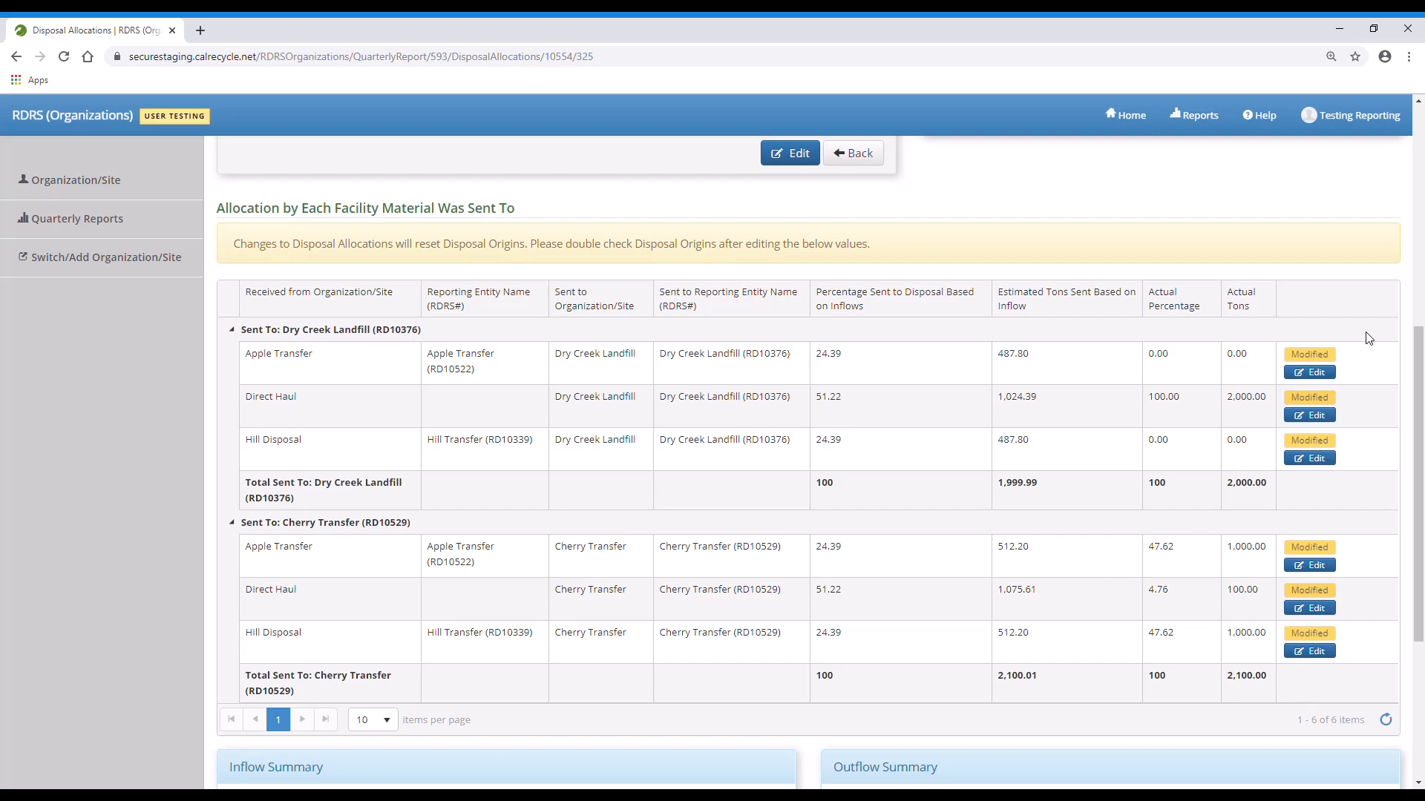
{"action": "scroll", "coordinate": [1369, 338], "scroll_direction": "up", "scroll_amount": 5}
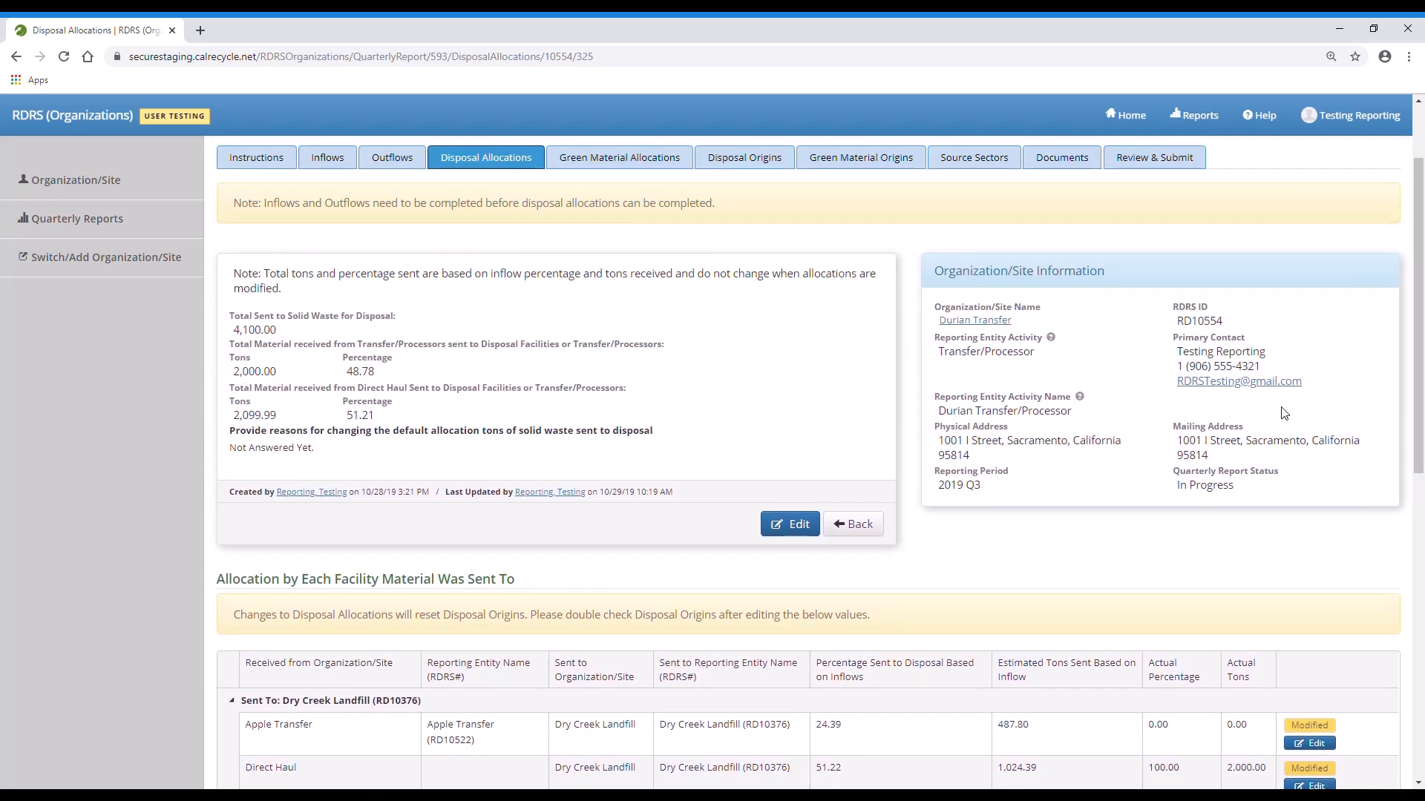
{"action": "left_click", "coordinate": [807, 527]}
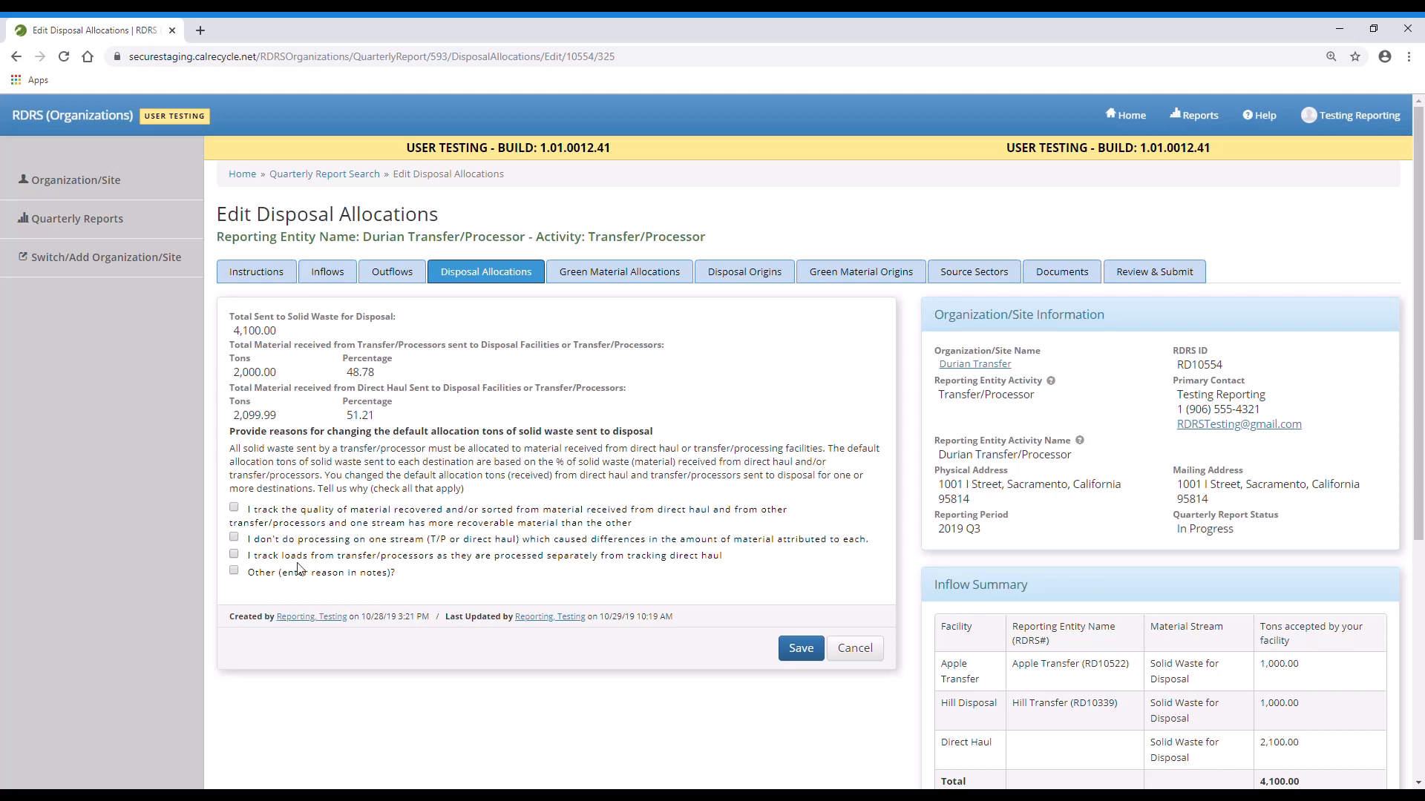
{"action": "left_click", "coordinate": [234, 557]}
{"action": "left_click", "coordinate": [801, 653]}
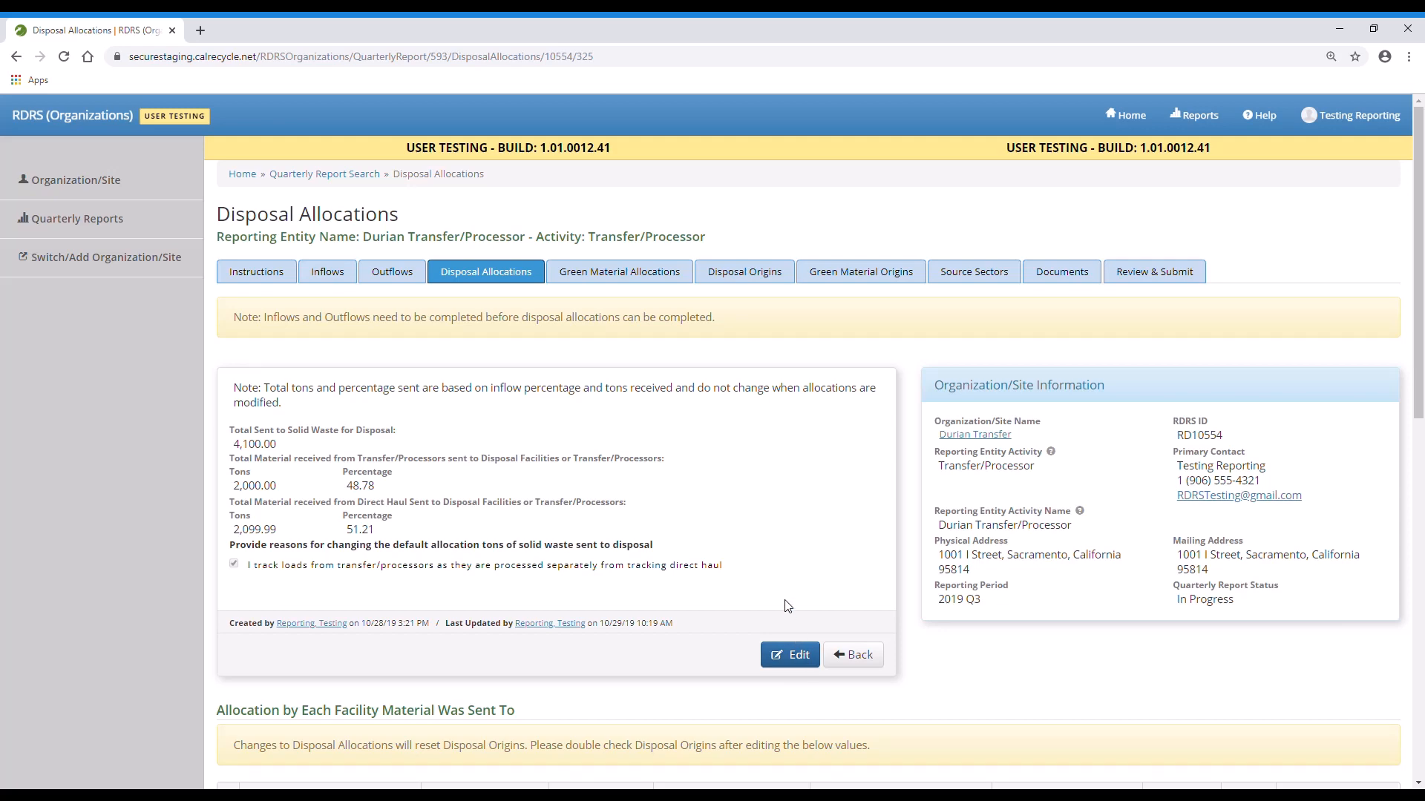
- Check the green material allocations, and open the disposal origins to view the direct hauled origins accepted
{"action": "left_click", "coordinate": [672, 278]}
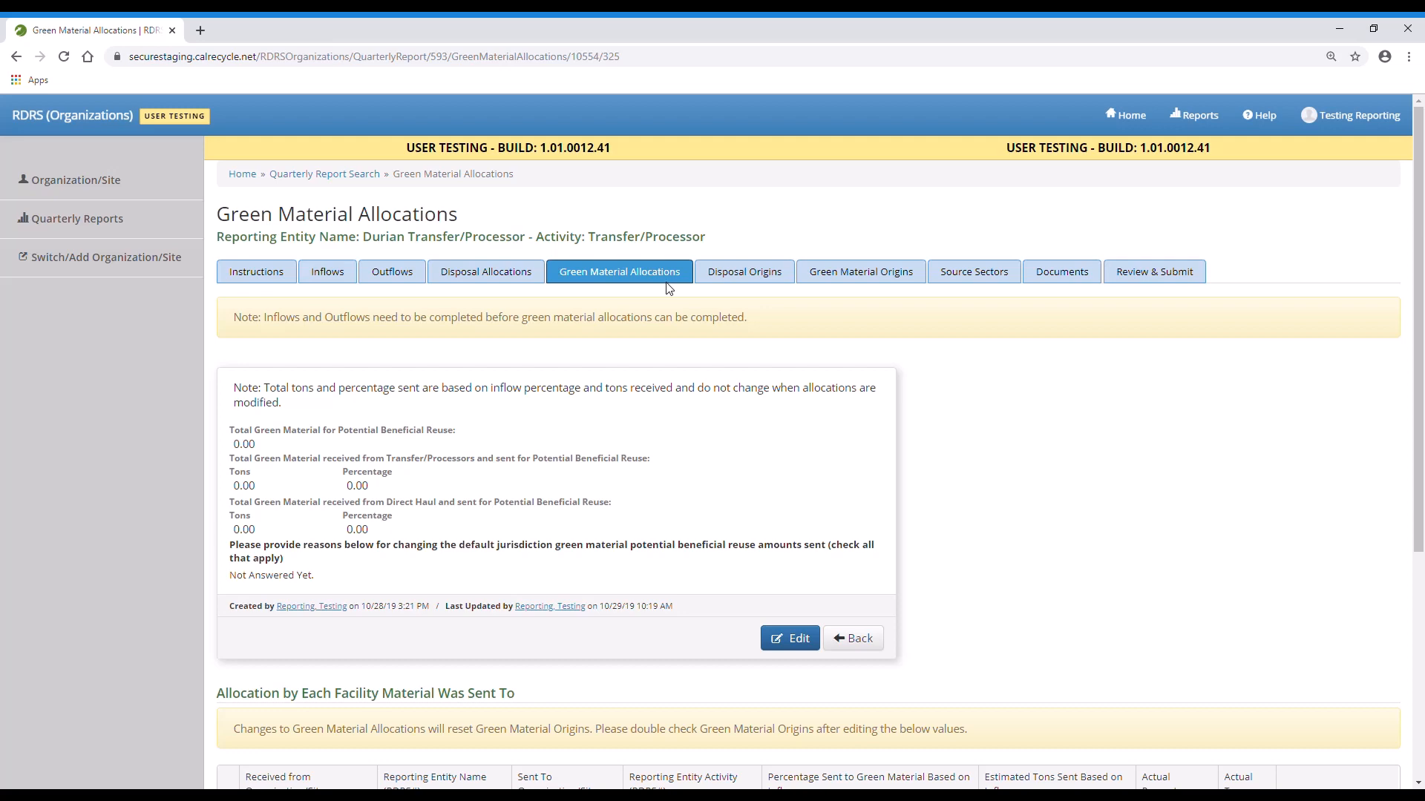
{"action": "left_click", "coordinate": [759, 282]}
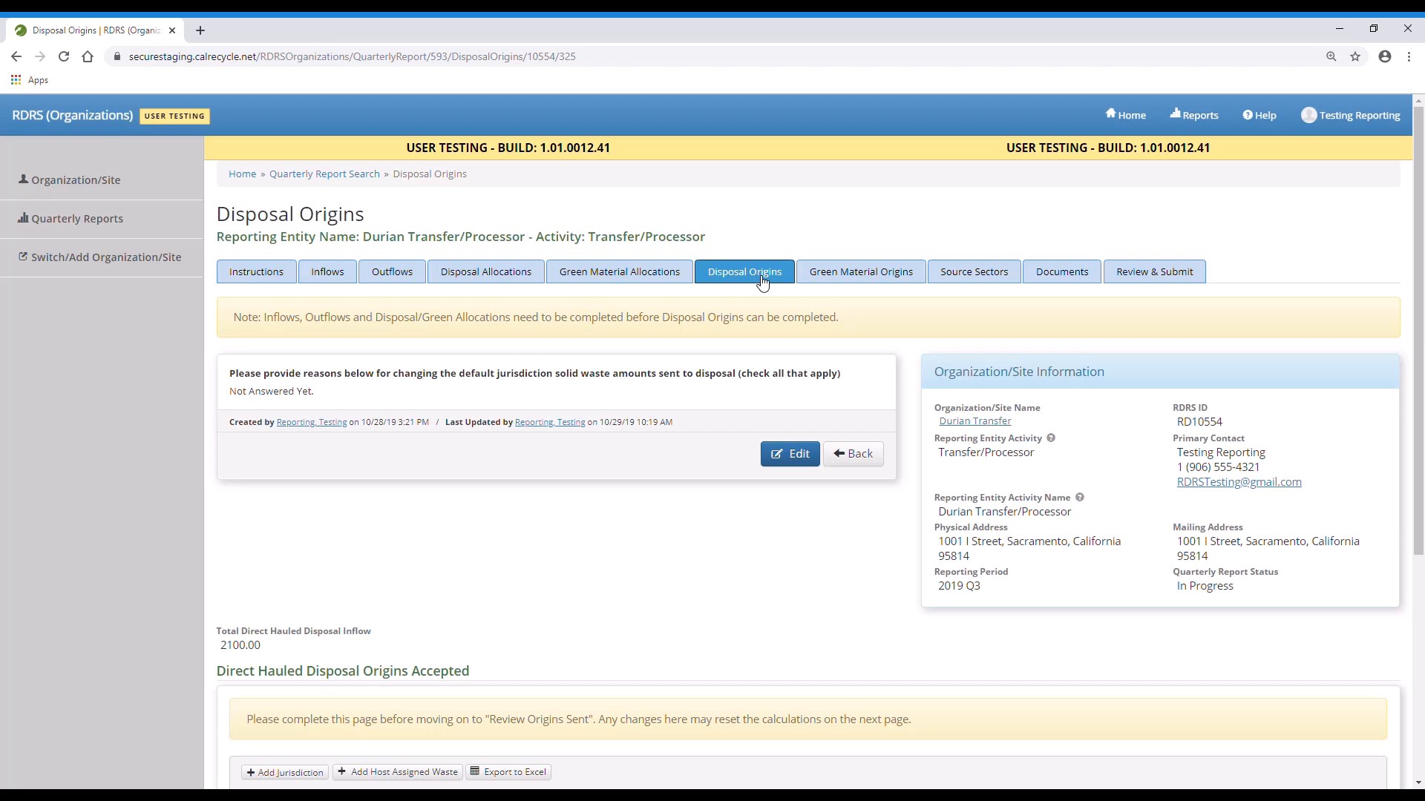
{"action": "scroll", "coordinate": [776, 330], "scroll_direction": "down", "scroll_amount": 2}
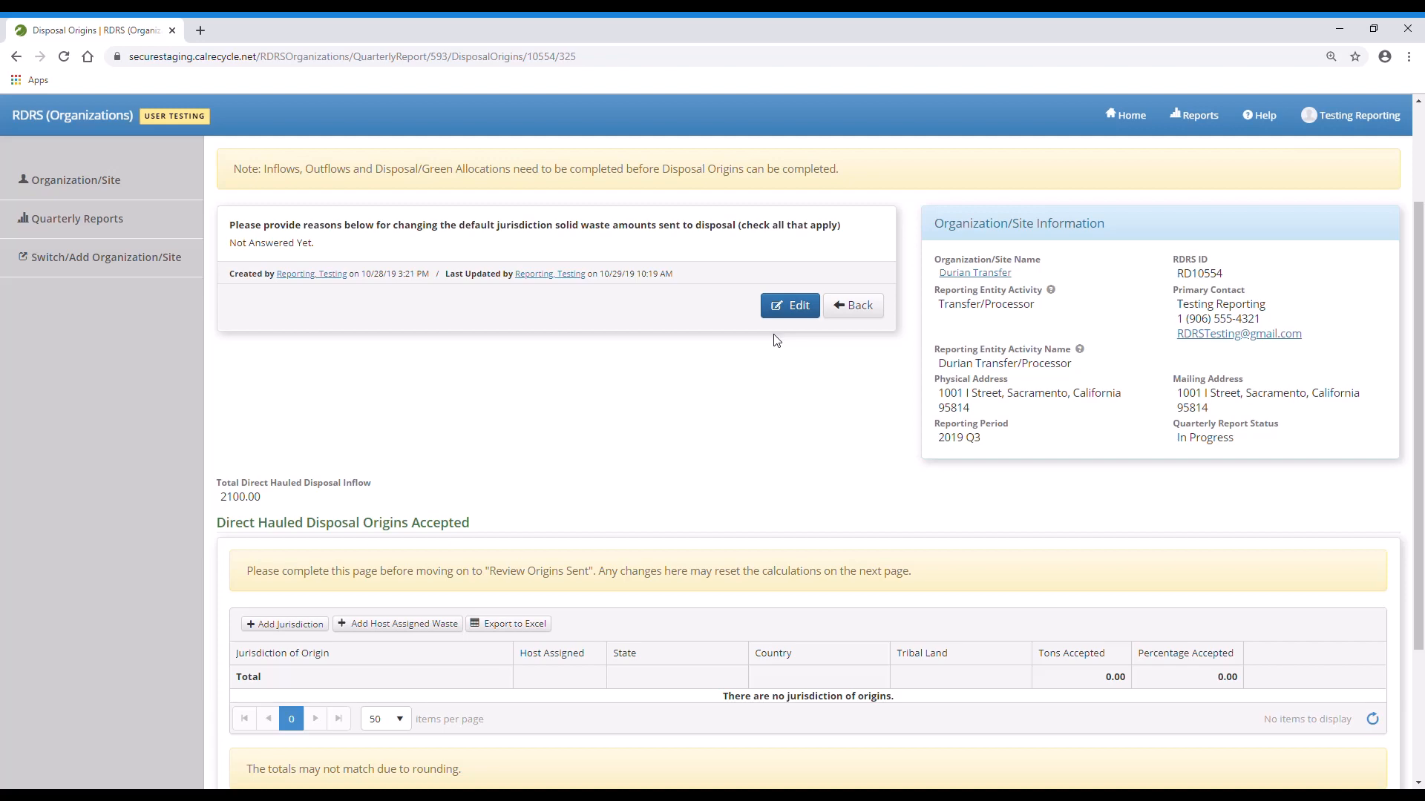
{"action": "scroll", "coordinate": [774, 341], "scroll_direction": "down", "scroll_amount": 2}
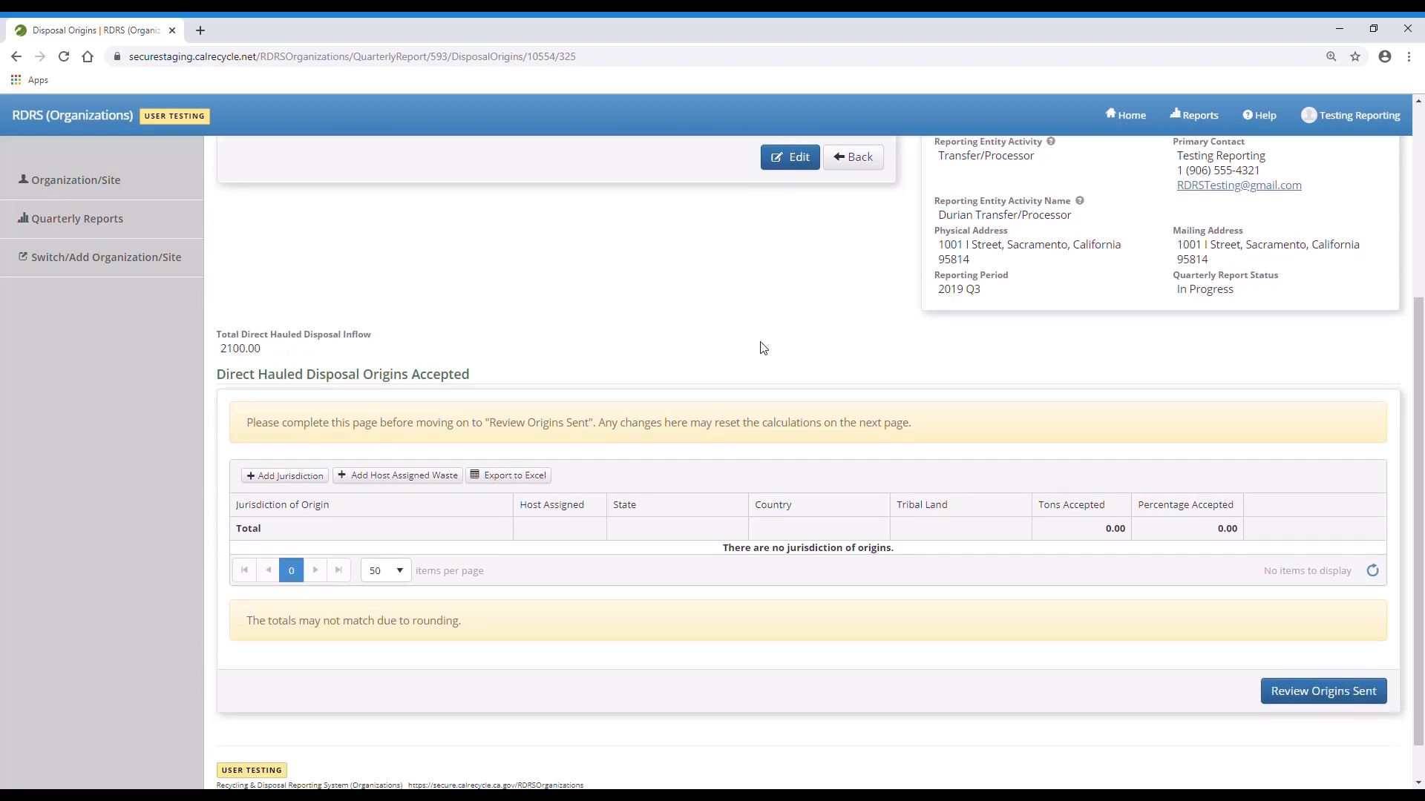
- Add Chico as a direct hauled jurisdiction of origin with 500 tons accepted, and save the row
{"action": "left_click", "coordinate": [323, 490]}
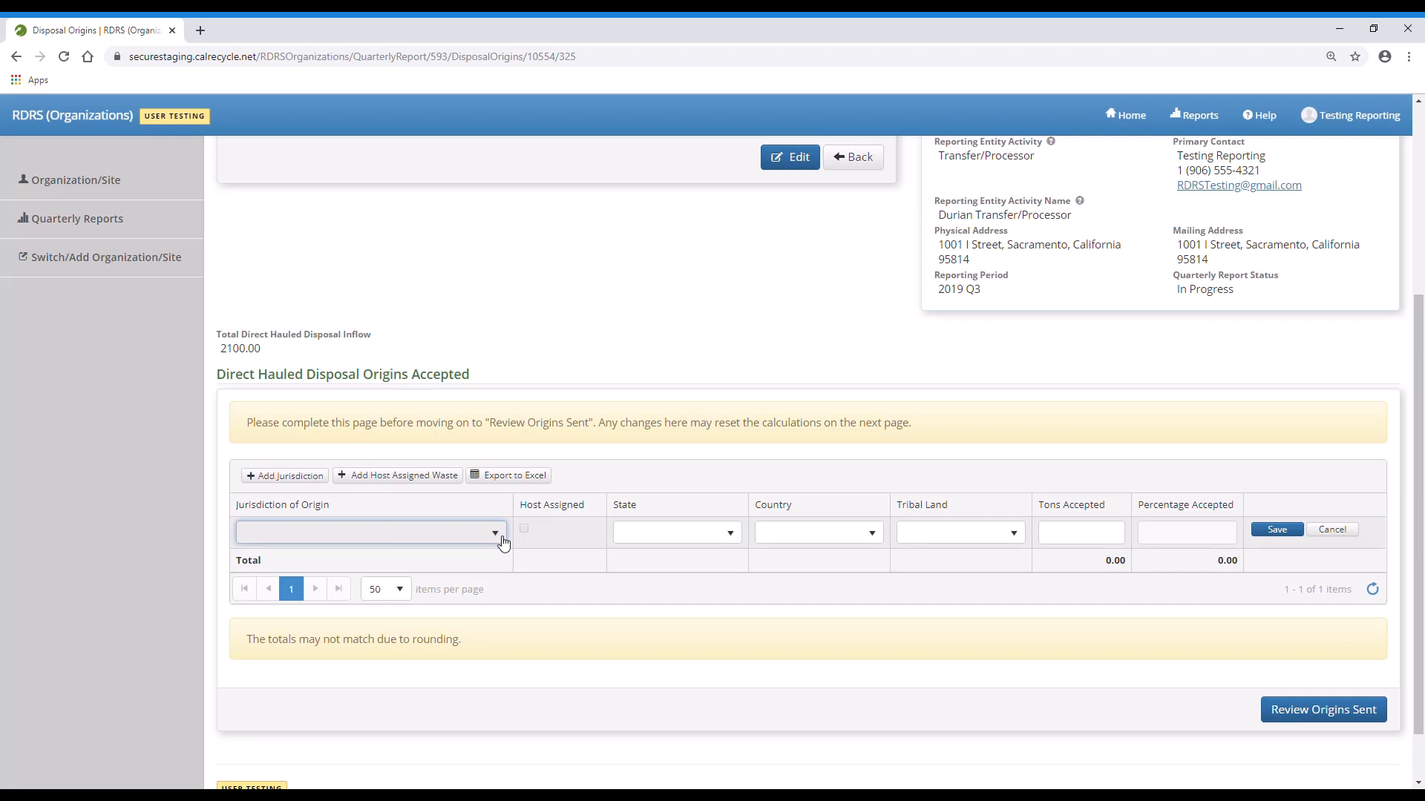
{"action": "left_click", "coordinate": [495, 533]}
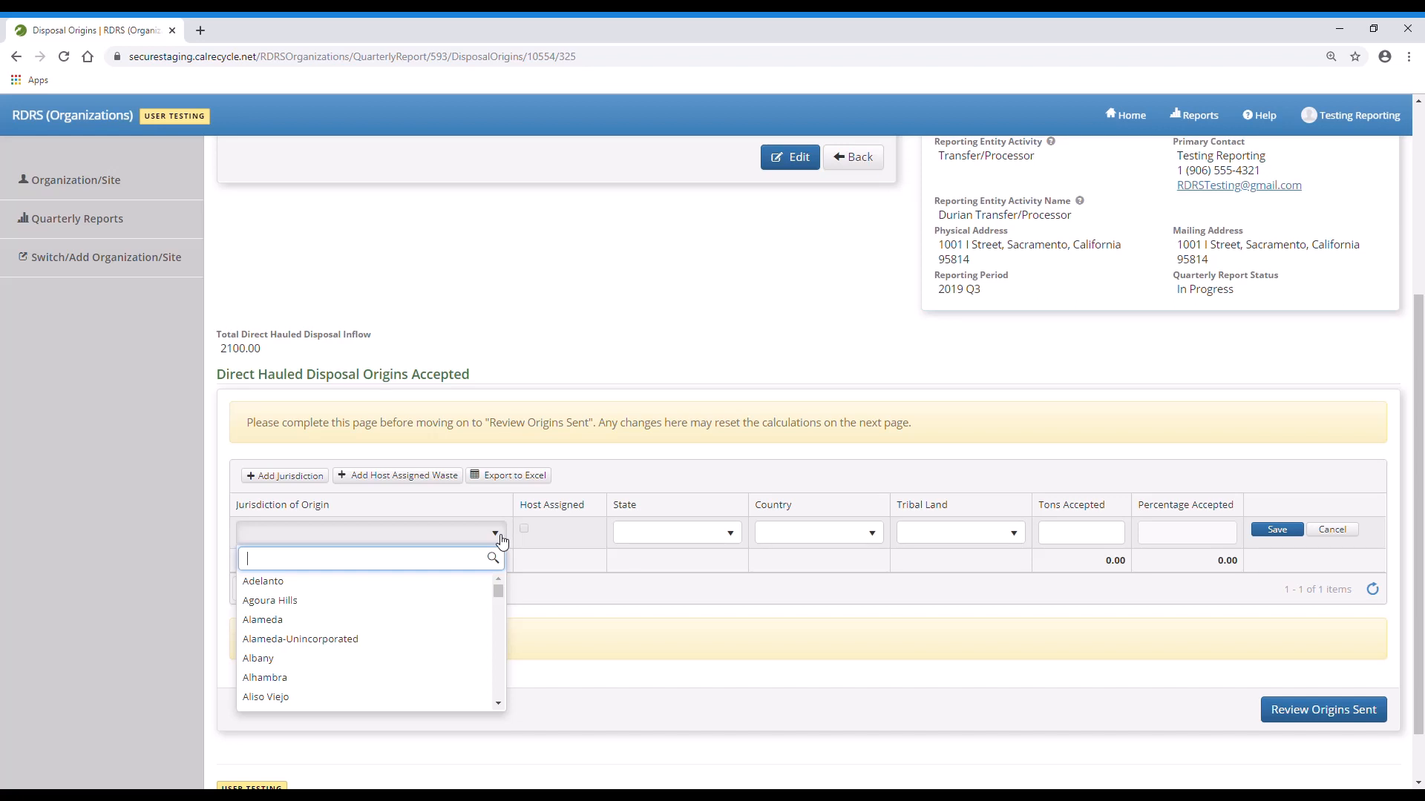
{"action": "type", "text": "chico"}
{"action": "left_click", "coordinate": [478, 581]}
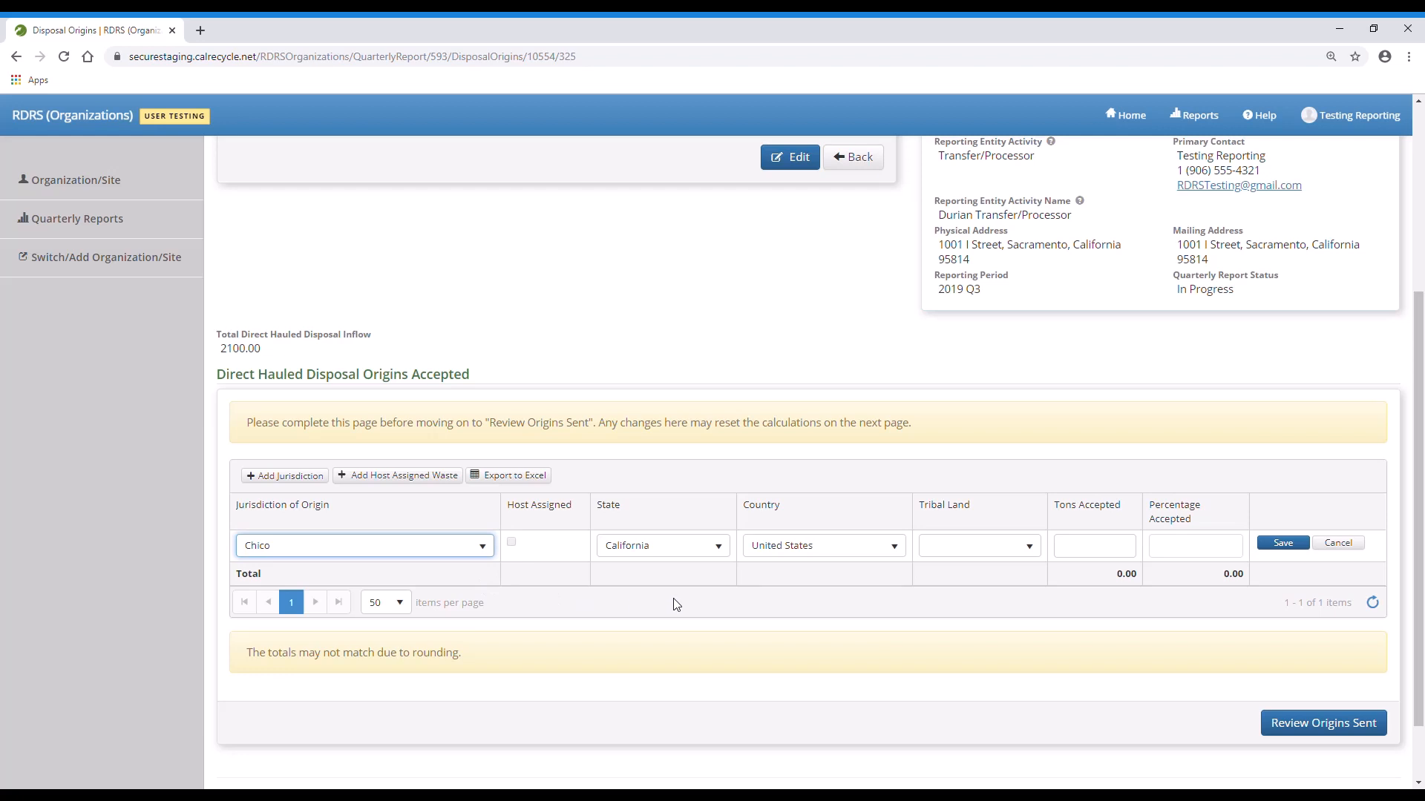
{"action": "left_click", "coordinate": [1074, 548]}
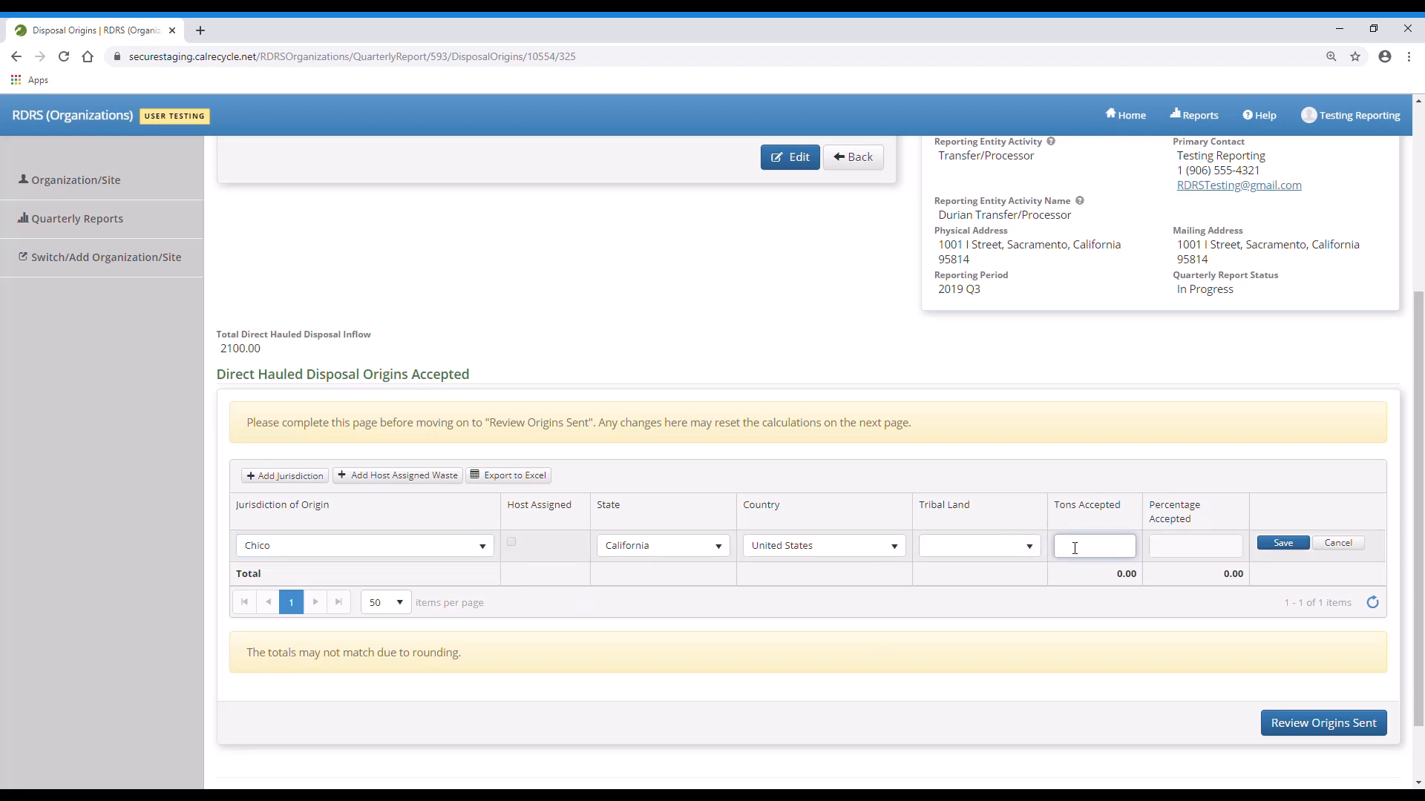
{"action": "type", "text": "500"}
{"action": "left_click", "coordinate": [1282, 543]}
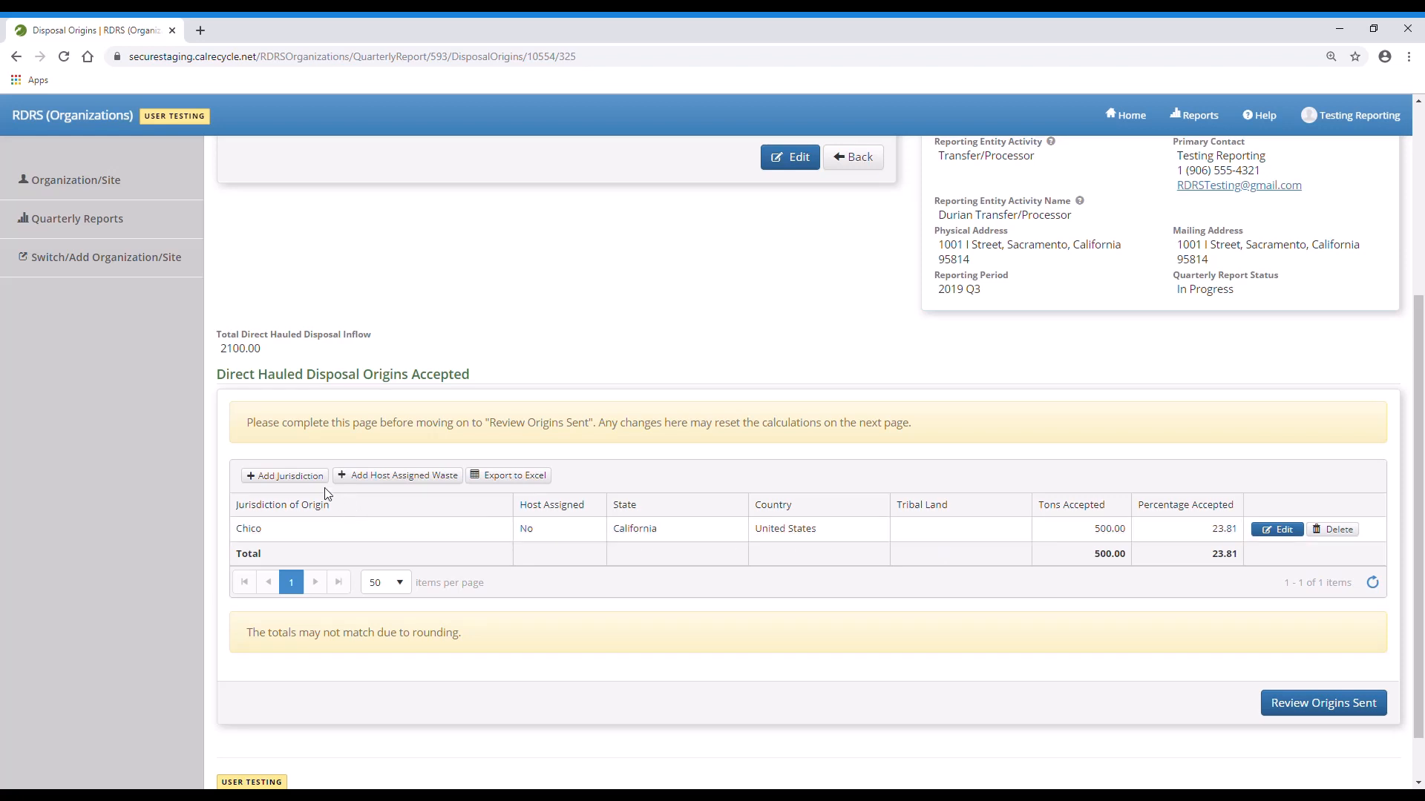
- Add Etna as a direct hauled jurisdiction of origin with 500 tons accepted, and save the row
{"action": "left_click", "coordinate": [290, 476]}
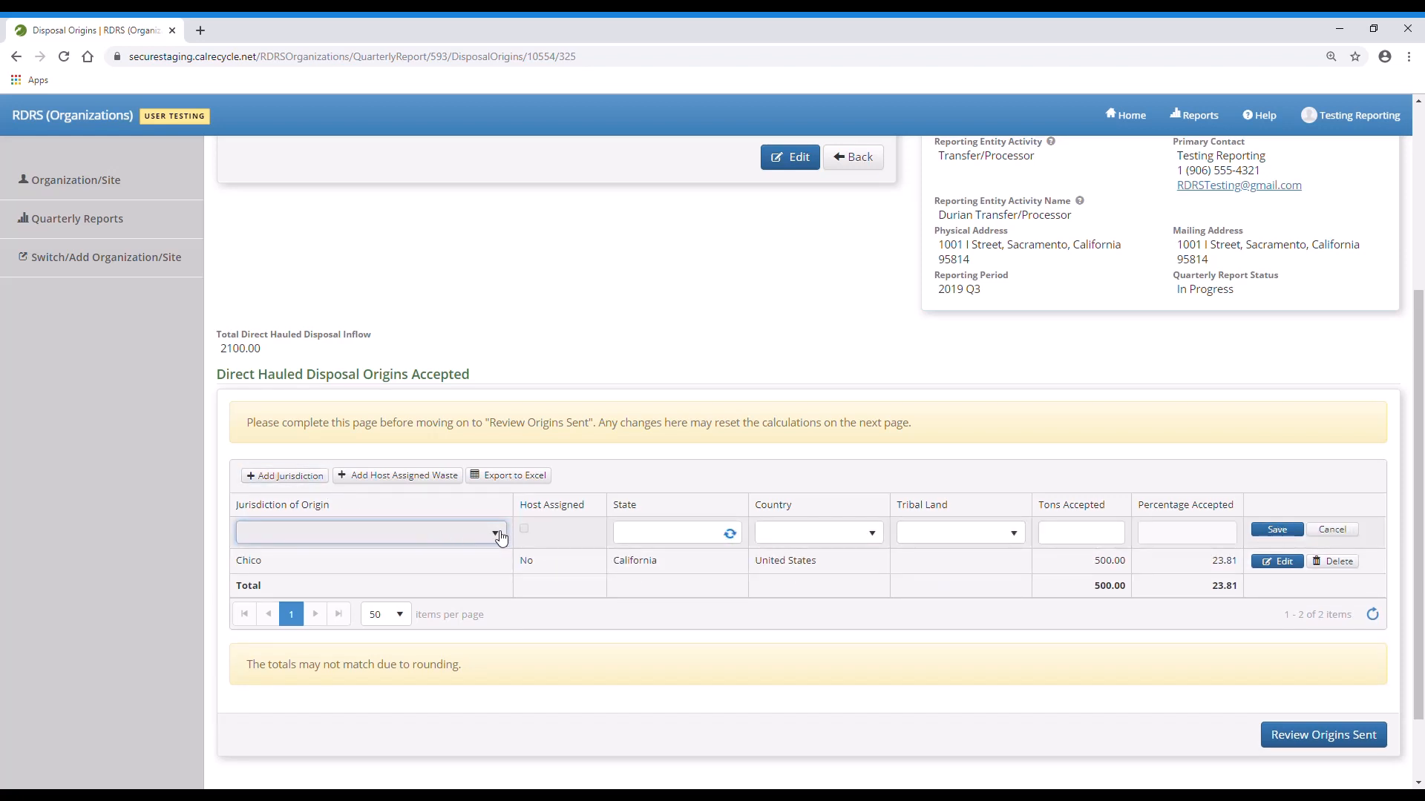
{"action": "left_click", "coordinate": [501, 536]}
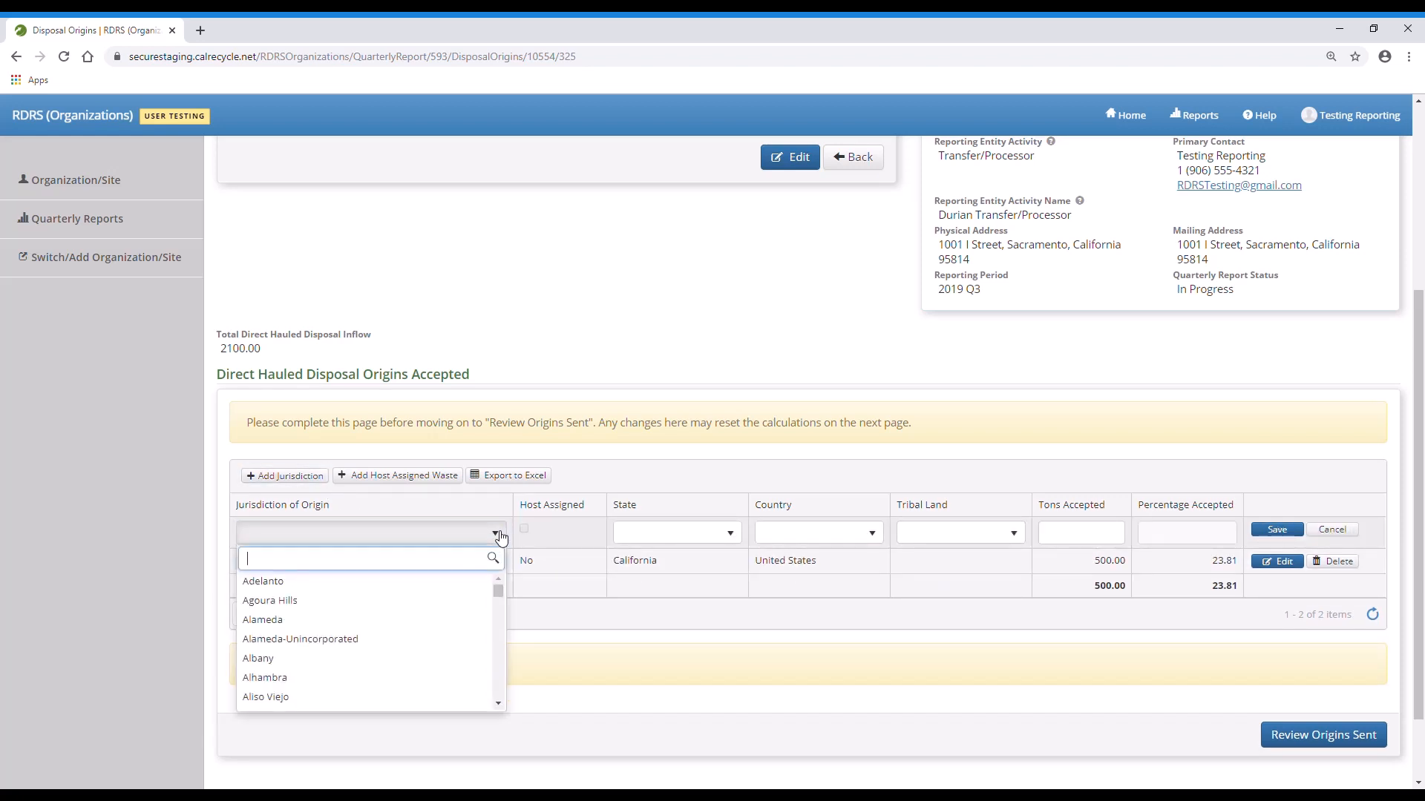
{"action": "type", "text": "c"}
{"action": "type", "text": "tna"}
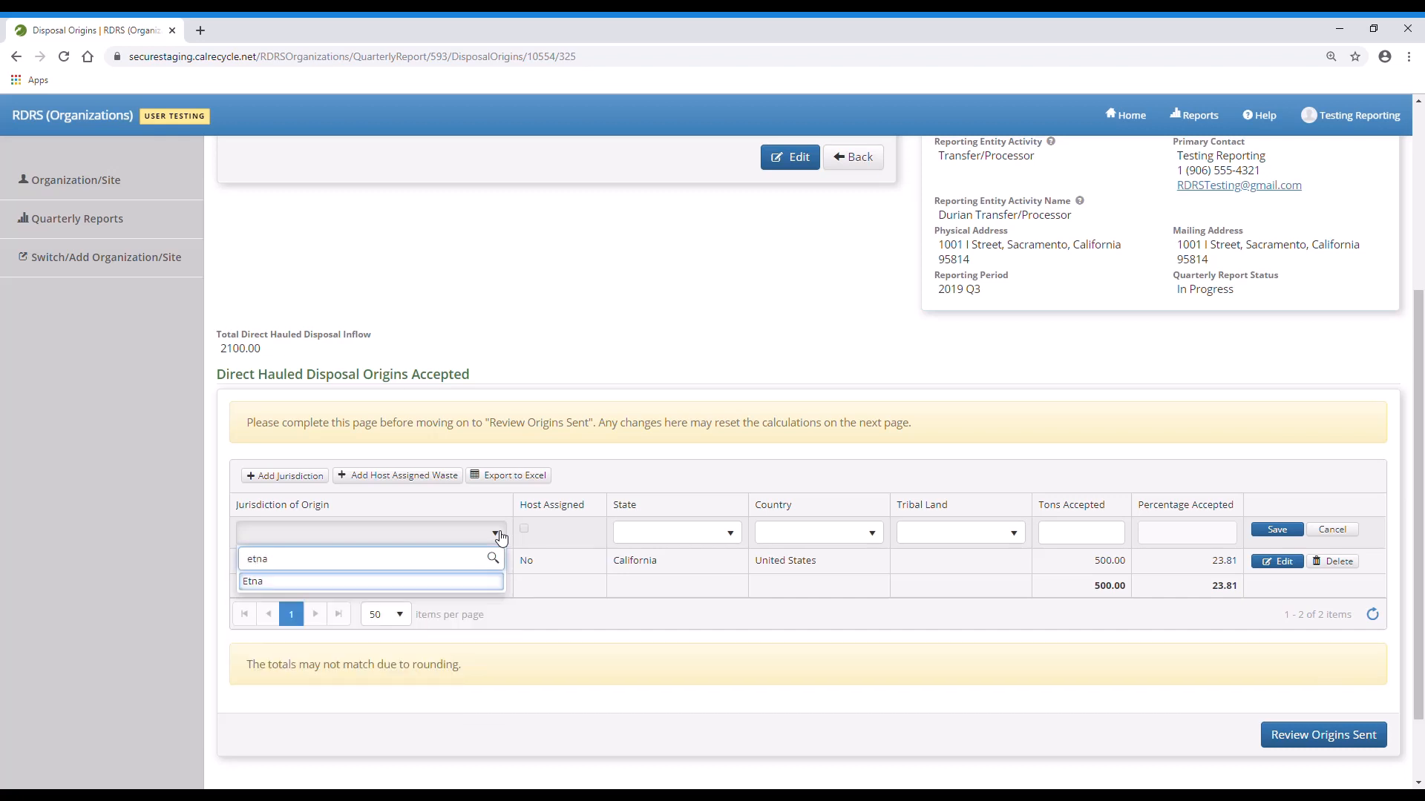
{"action": "left_click", "coordinate": [446, 580]}
{"action": "left_click", "coordinate": [1074, 544]}
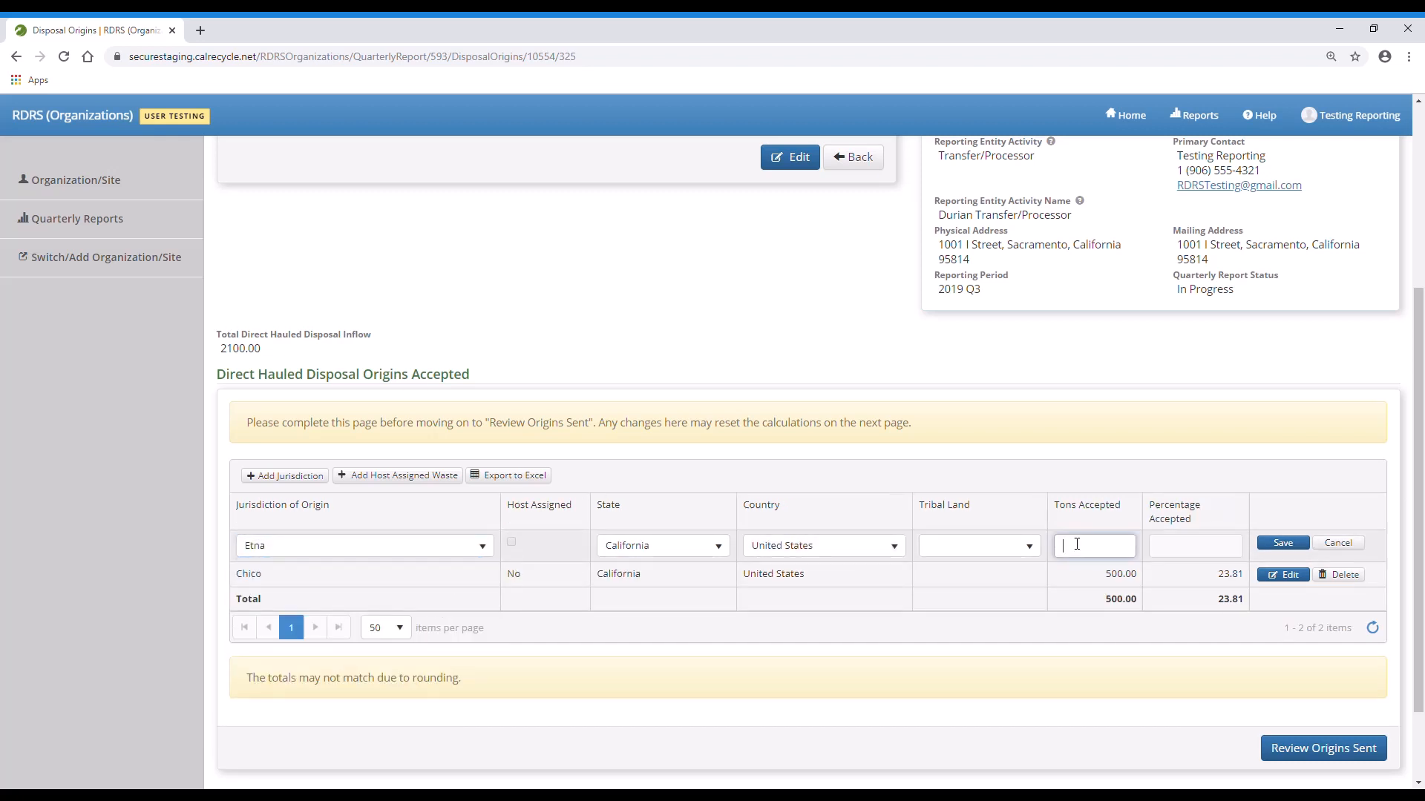
{"action": "type", "text": "500"}
{"action": "left_click", "coordinate": [1269, 544]}
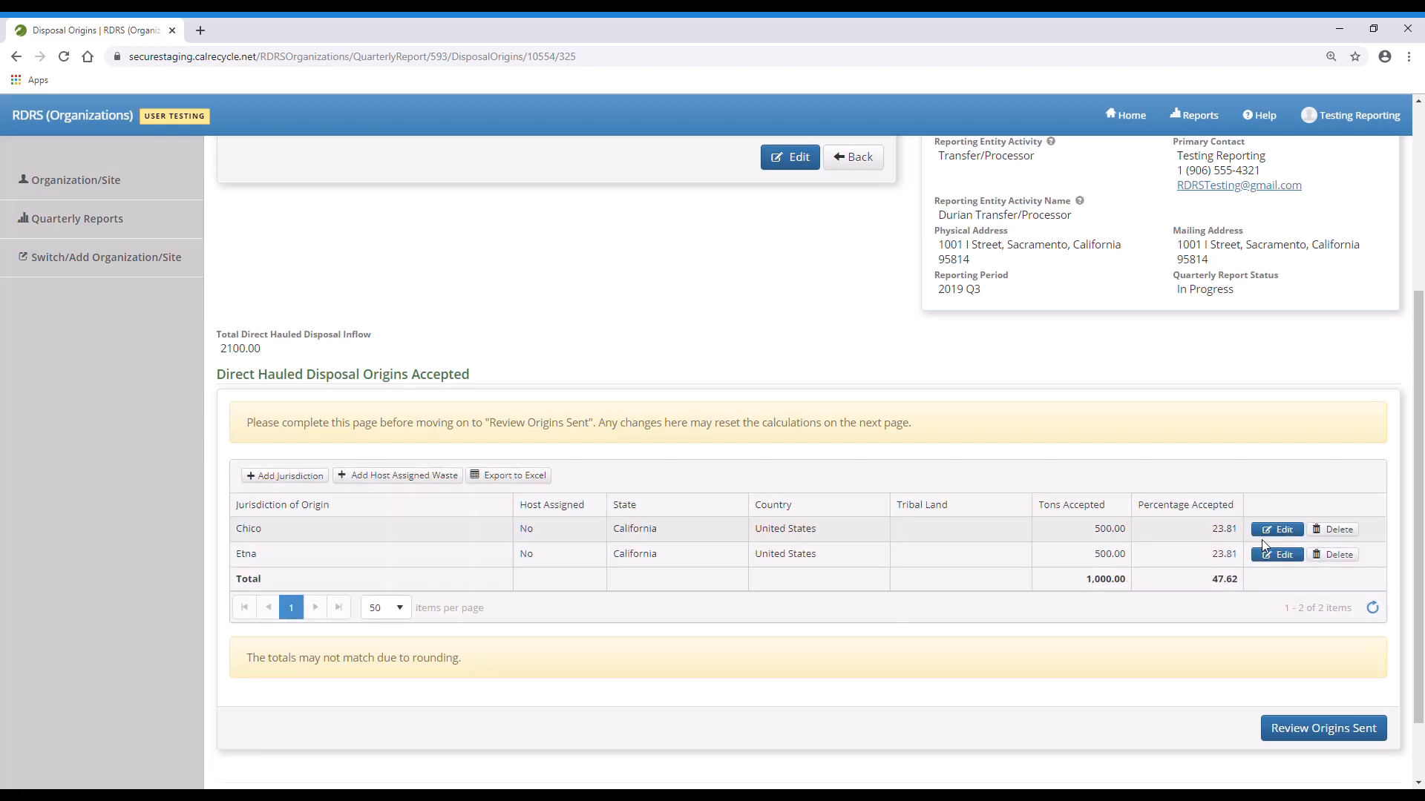
- Add Placer-Unincorporated as a direct hauled jurisdiction of origin with 500 tons accepted, and save the row
{"action": "left_click", "coordinate": [313, 479]}
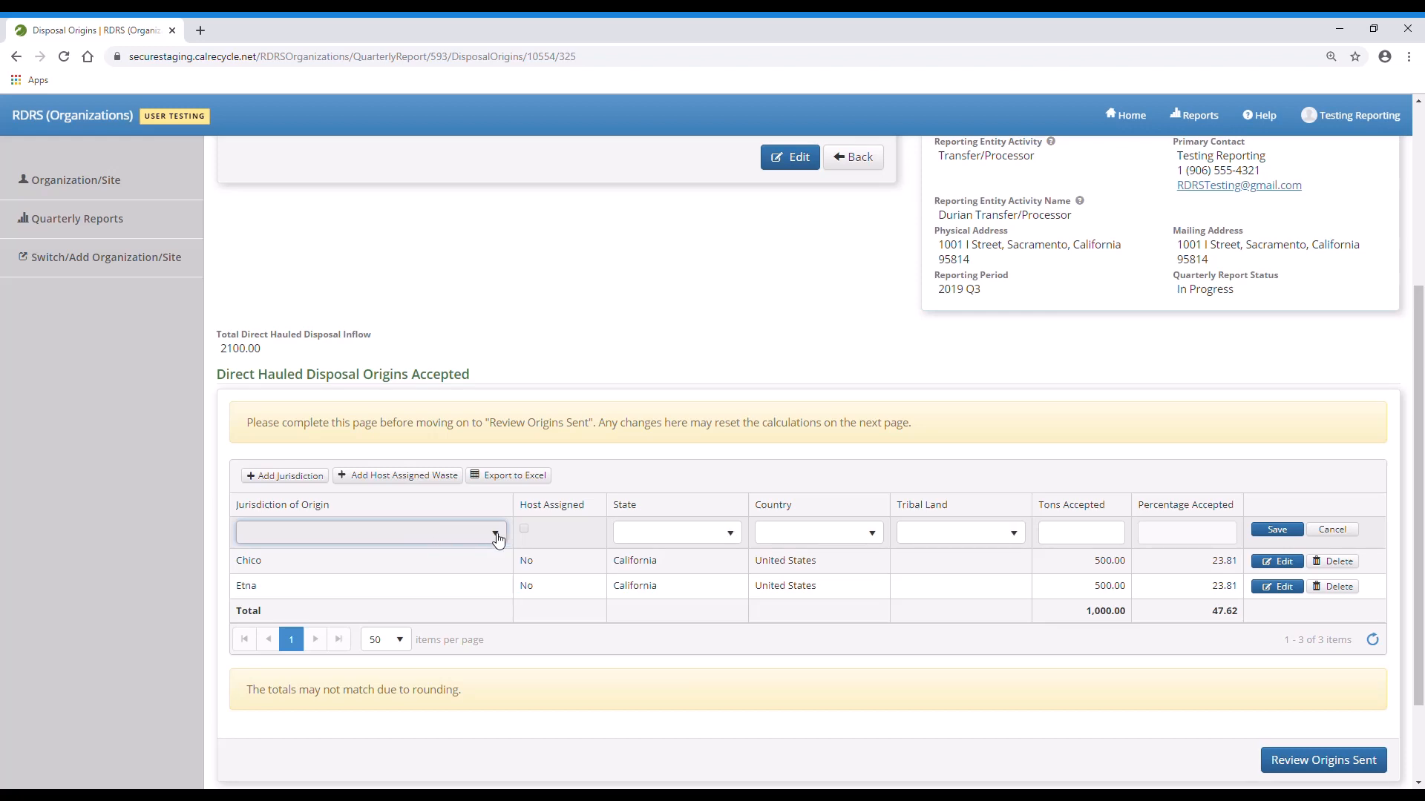
{"action": "left_click", "coordinate": [495, 533]}
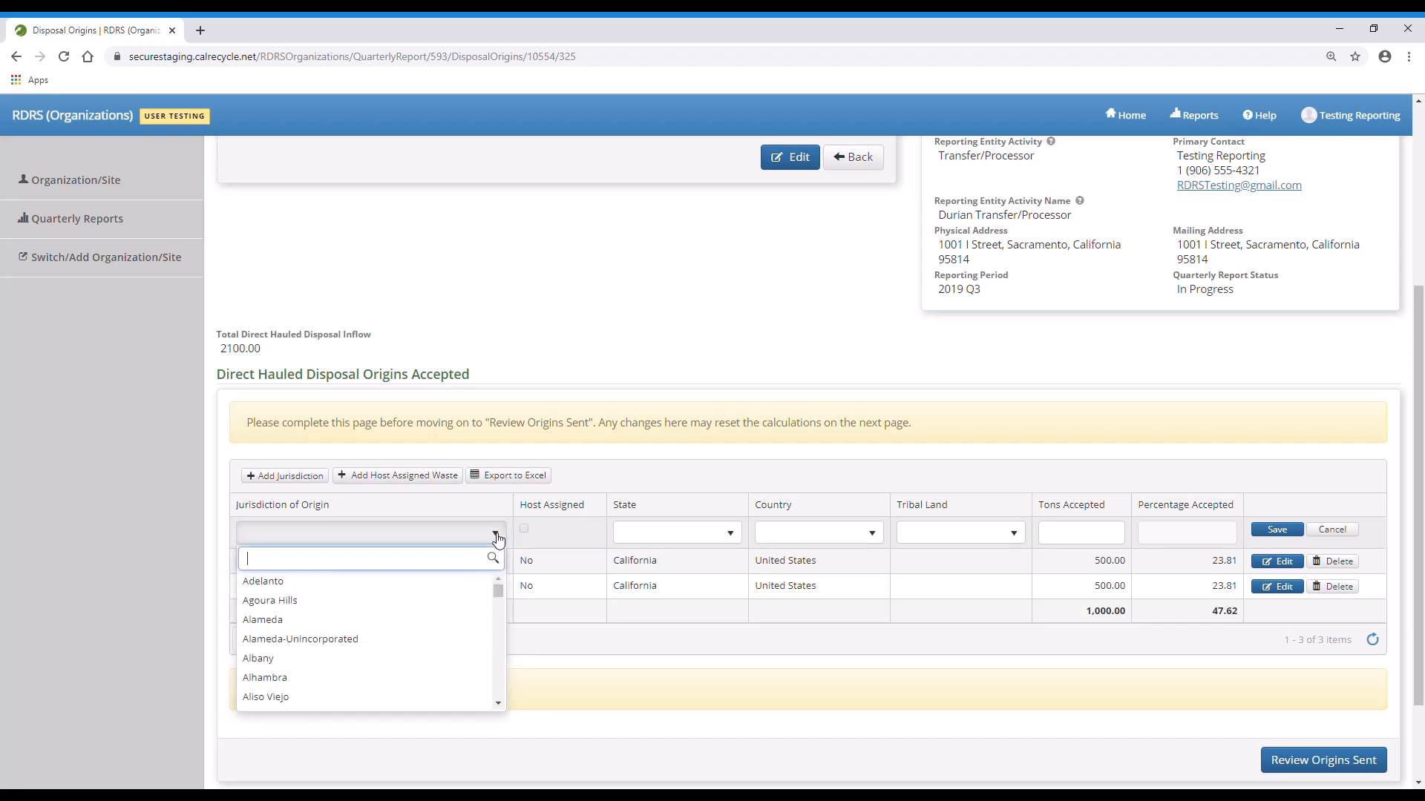
{"action": "type", "text": "placer-"}
{"action": "left_click", "coordinate": [463, 582]}
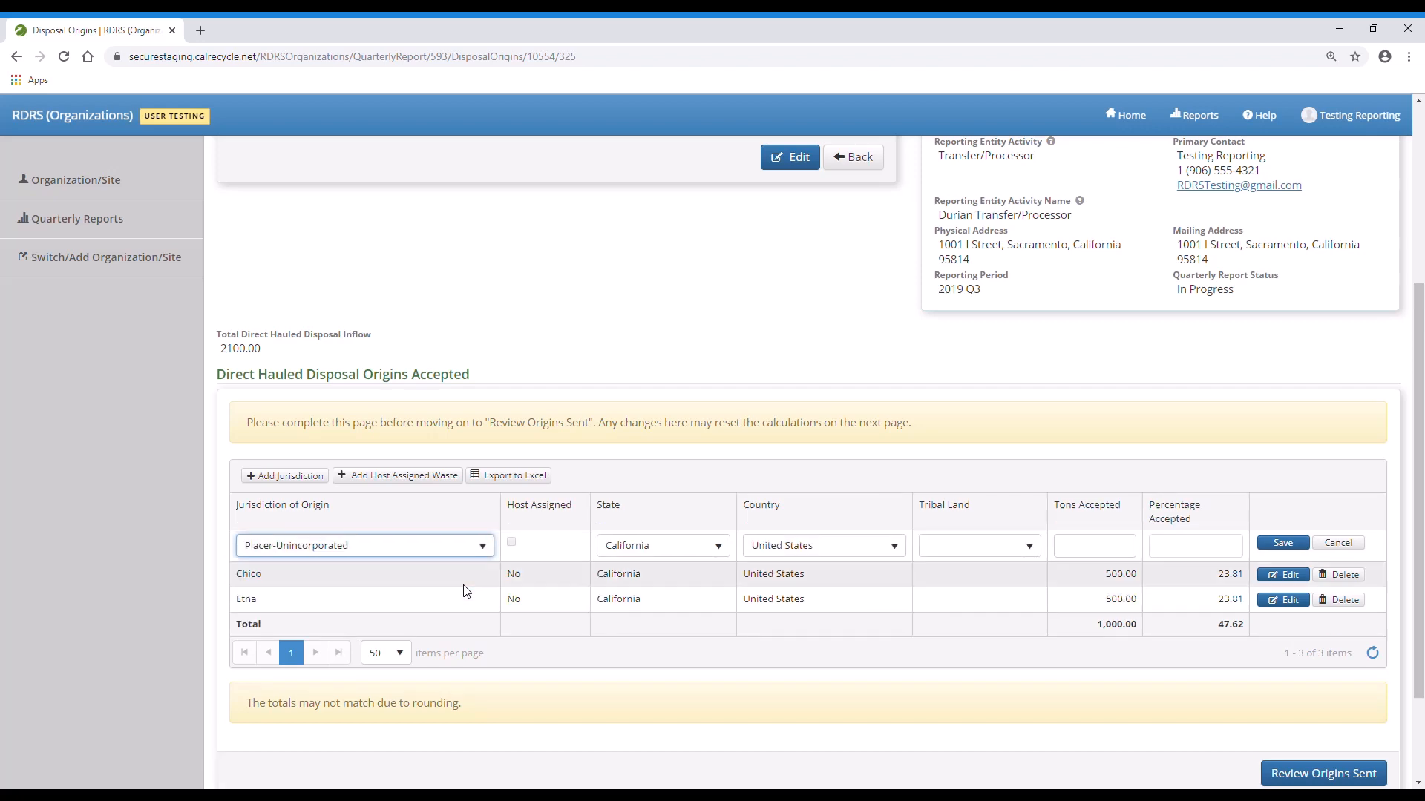
{"action": "left_click", "coordinate": [1074, 545]}
{"action": "type", "text": "500"}
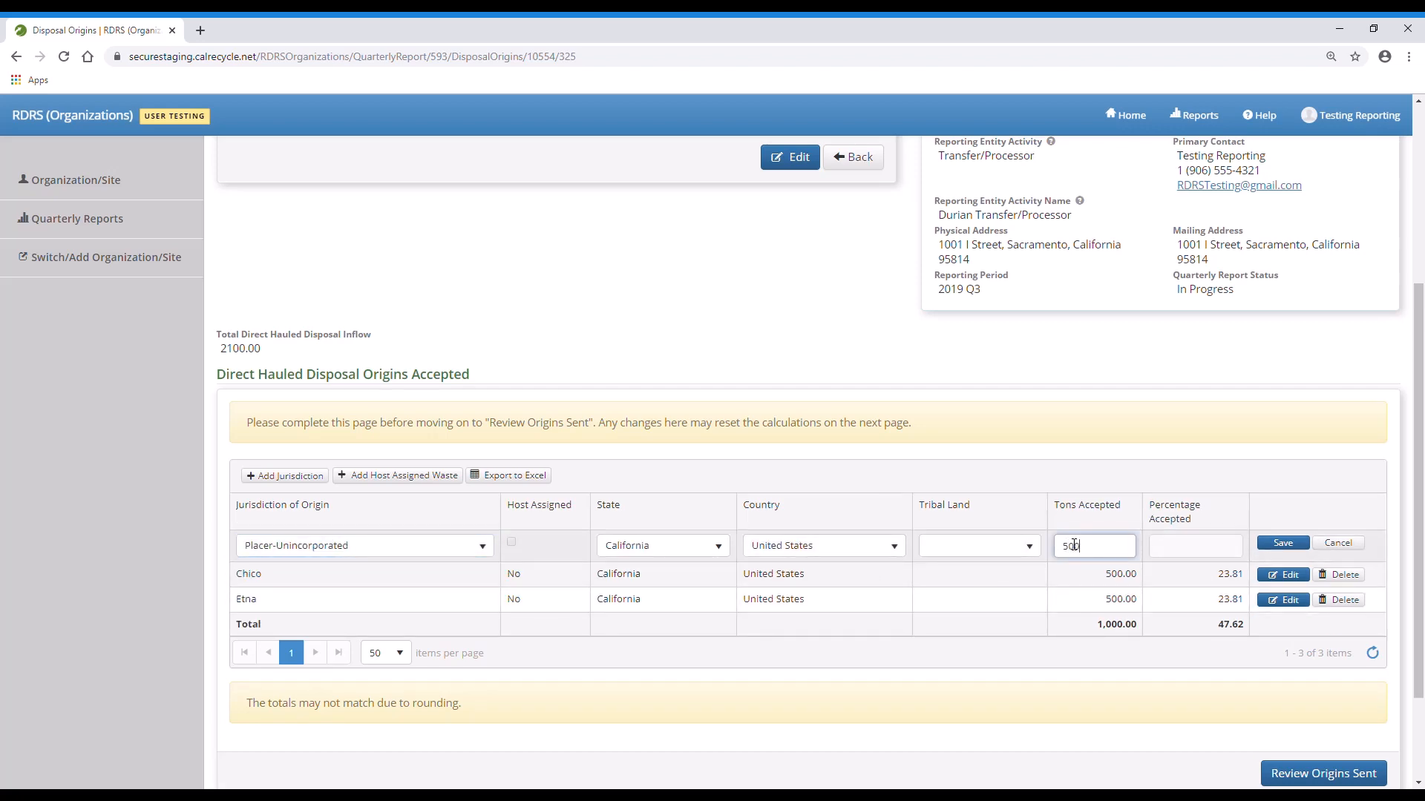
{"action": "left_click", "coordinate": [1282, 545]}
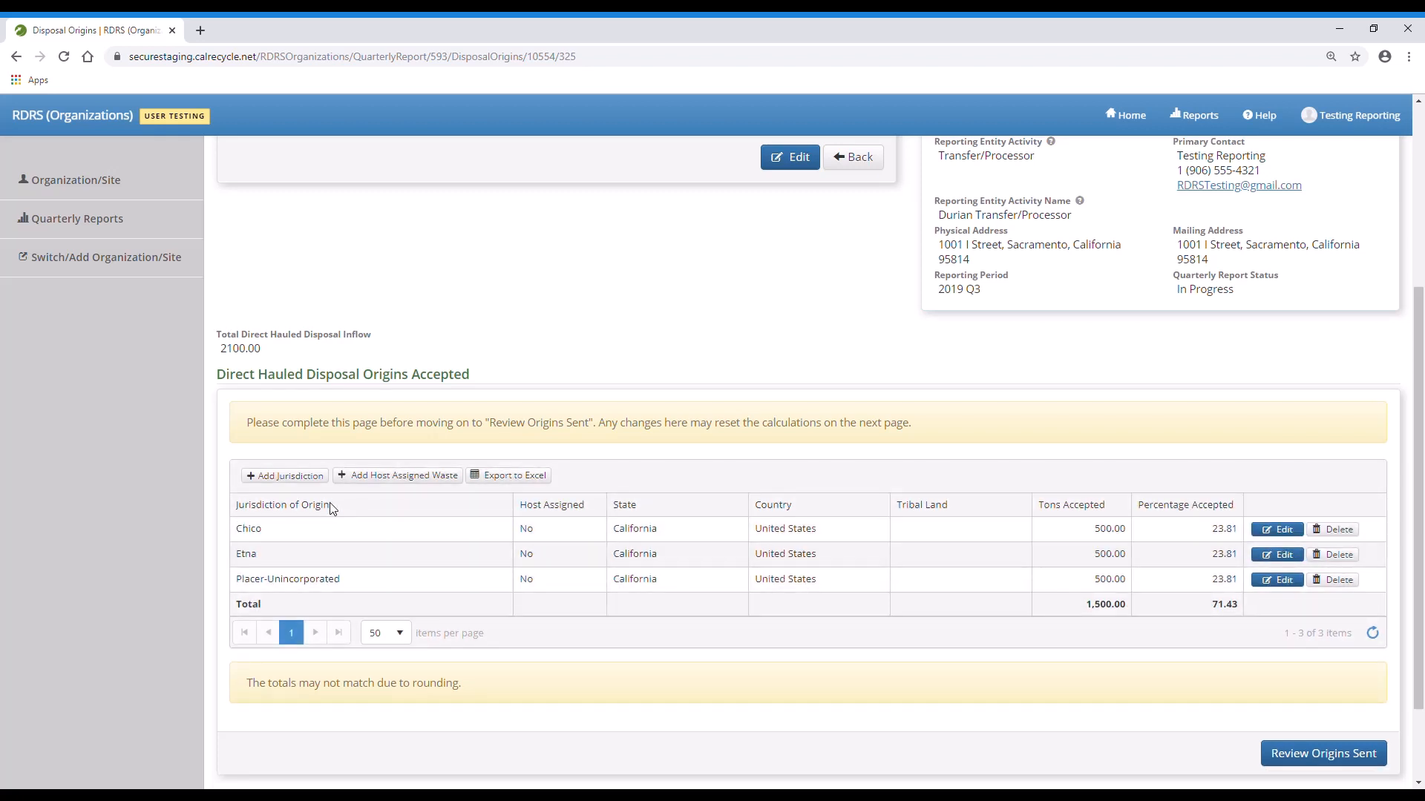
- Add an origin row for the Auburn tribal land with 500 tons accepted, and save it
{"action": "left_click", "coordinate": [316, 483]}
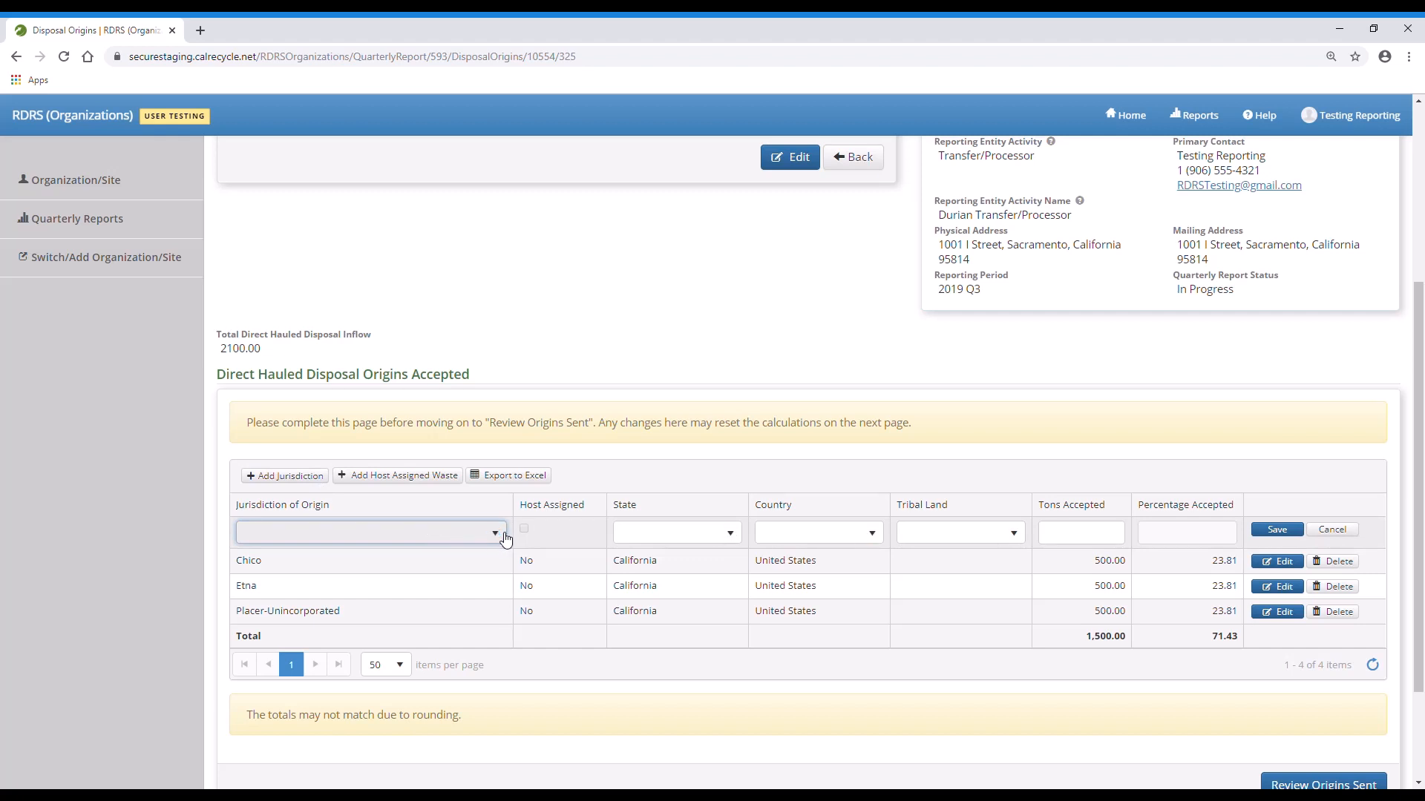
{"action": "left_click", "coordinate": [1018, 536]}
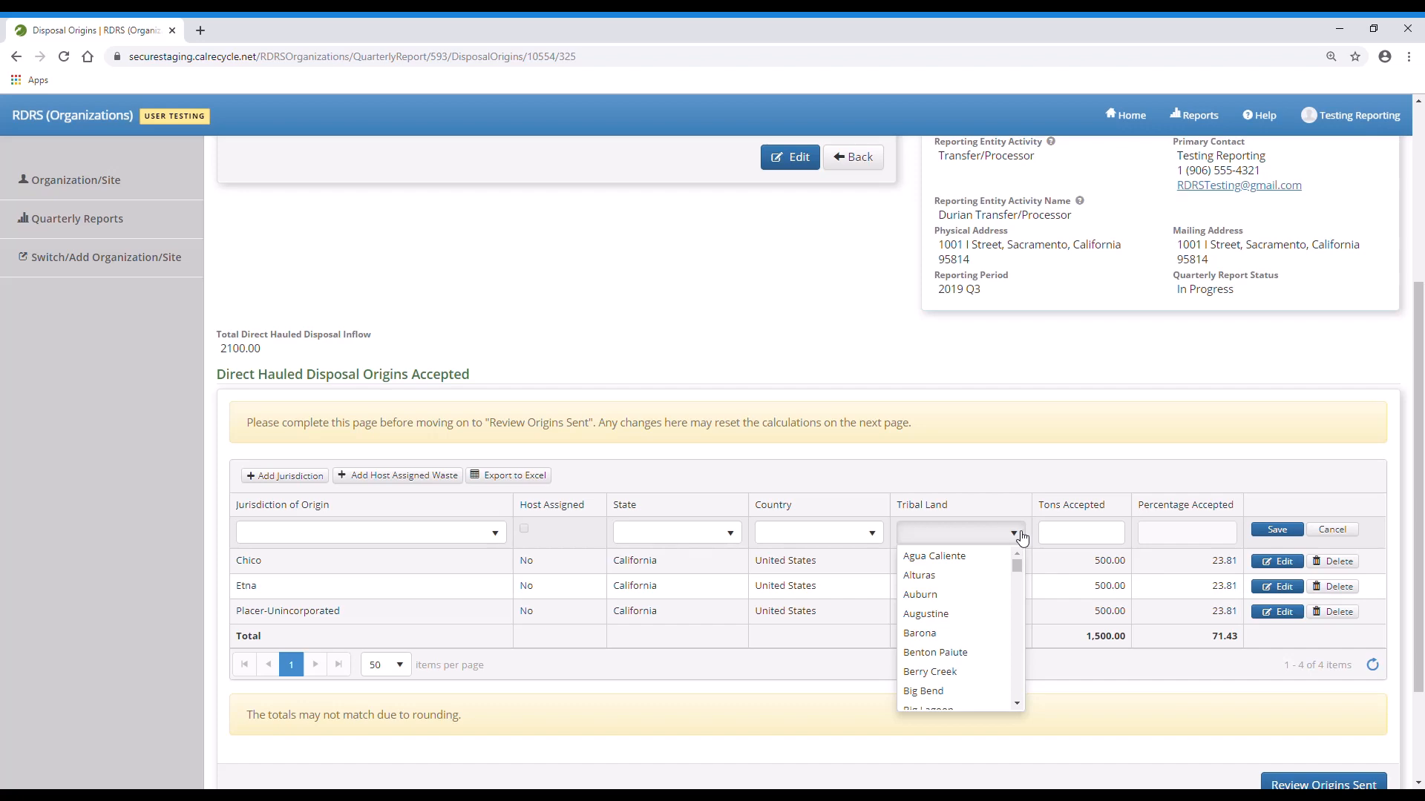
{"action": "type", "text": "au"}
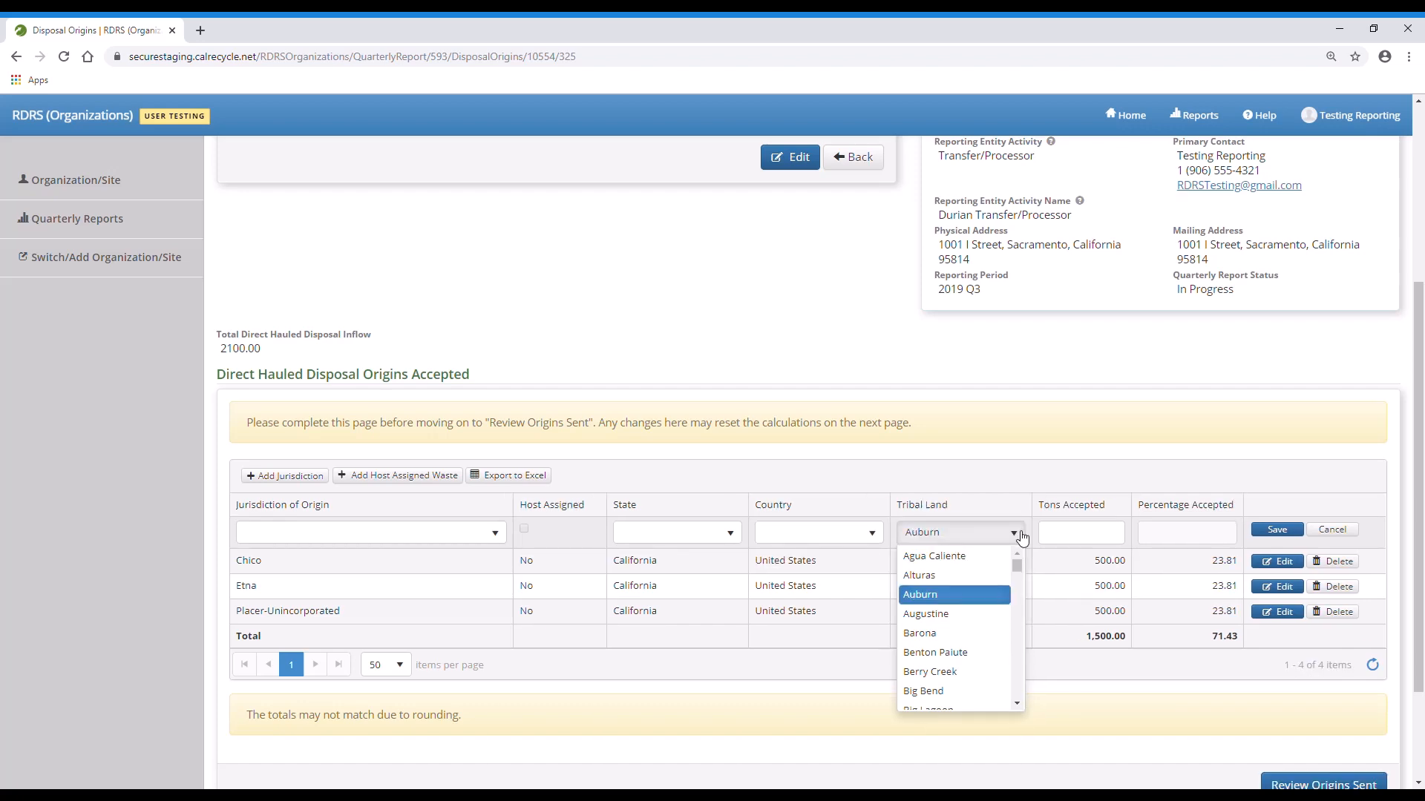
{"action": "left_click", "coordinate": [972, 595]}
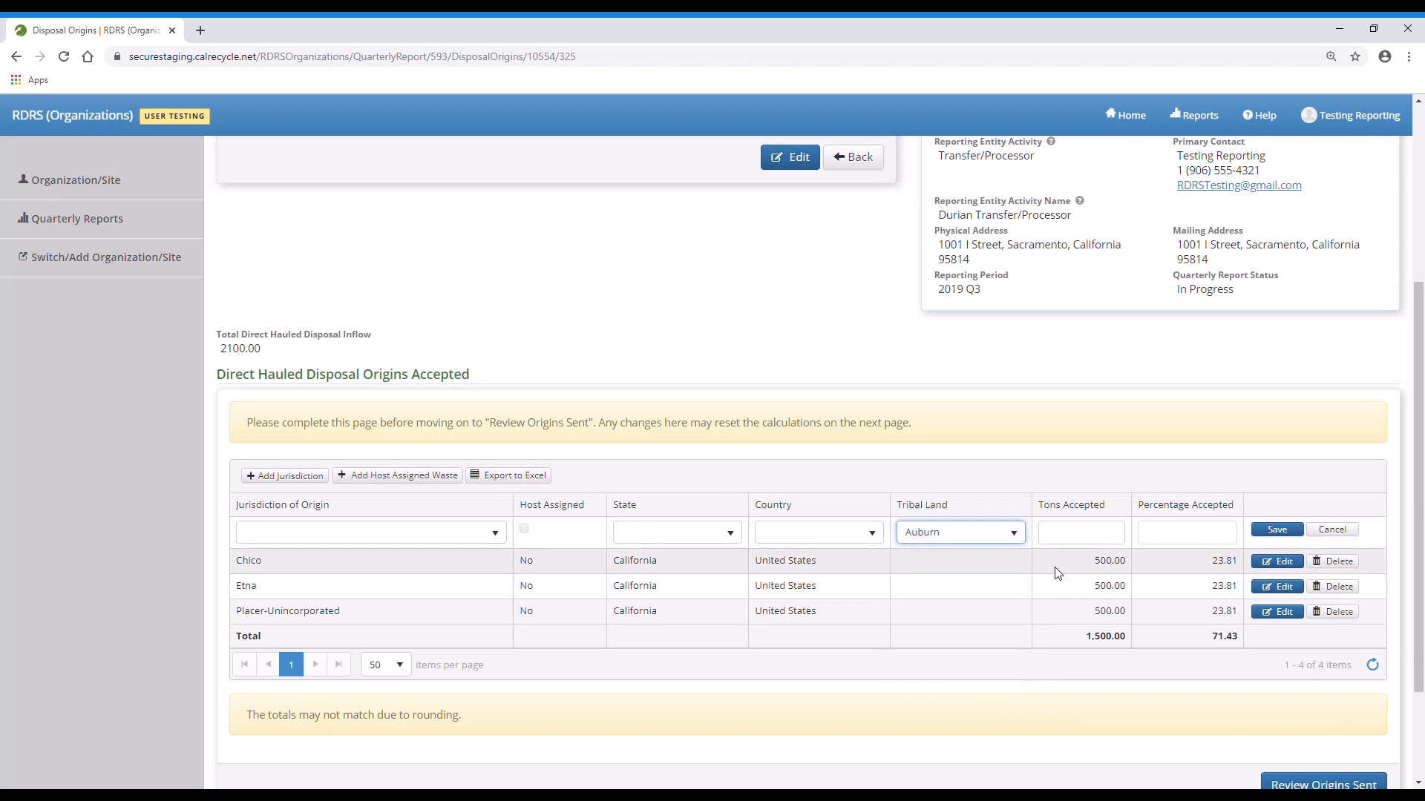
{"action": "left_click", "coordinate": [1117, 542]}
{"action": "type", "text": "50"}
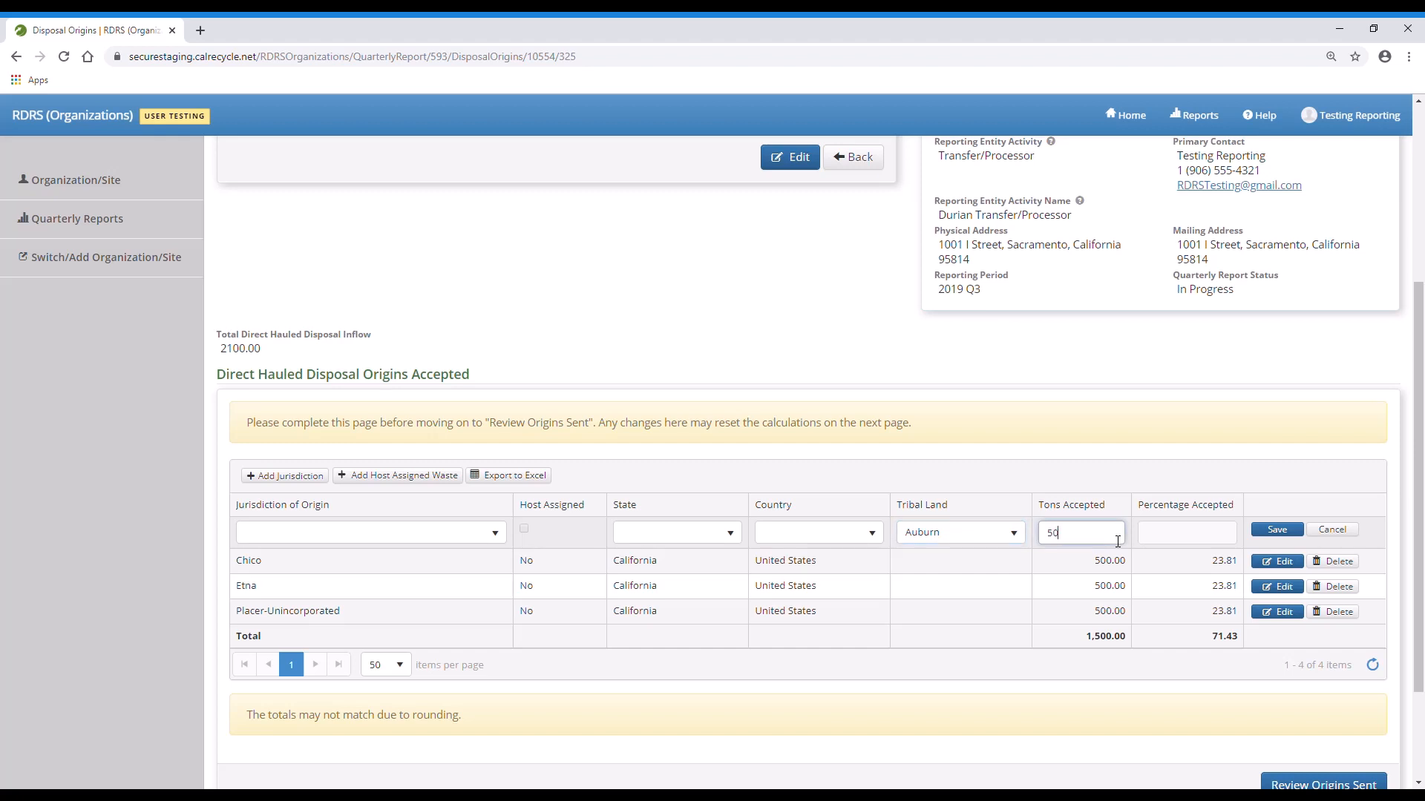
{"action": "type", "text": "0"}
{"action": "left_click", "coordinate": [1289, 530]}
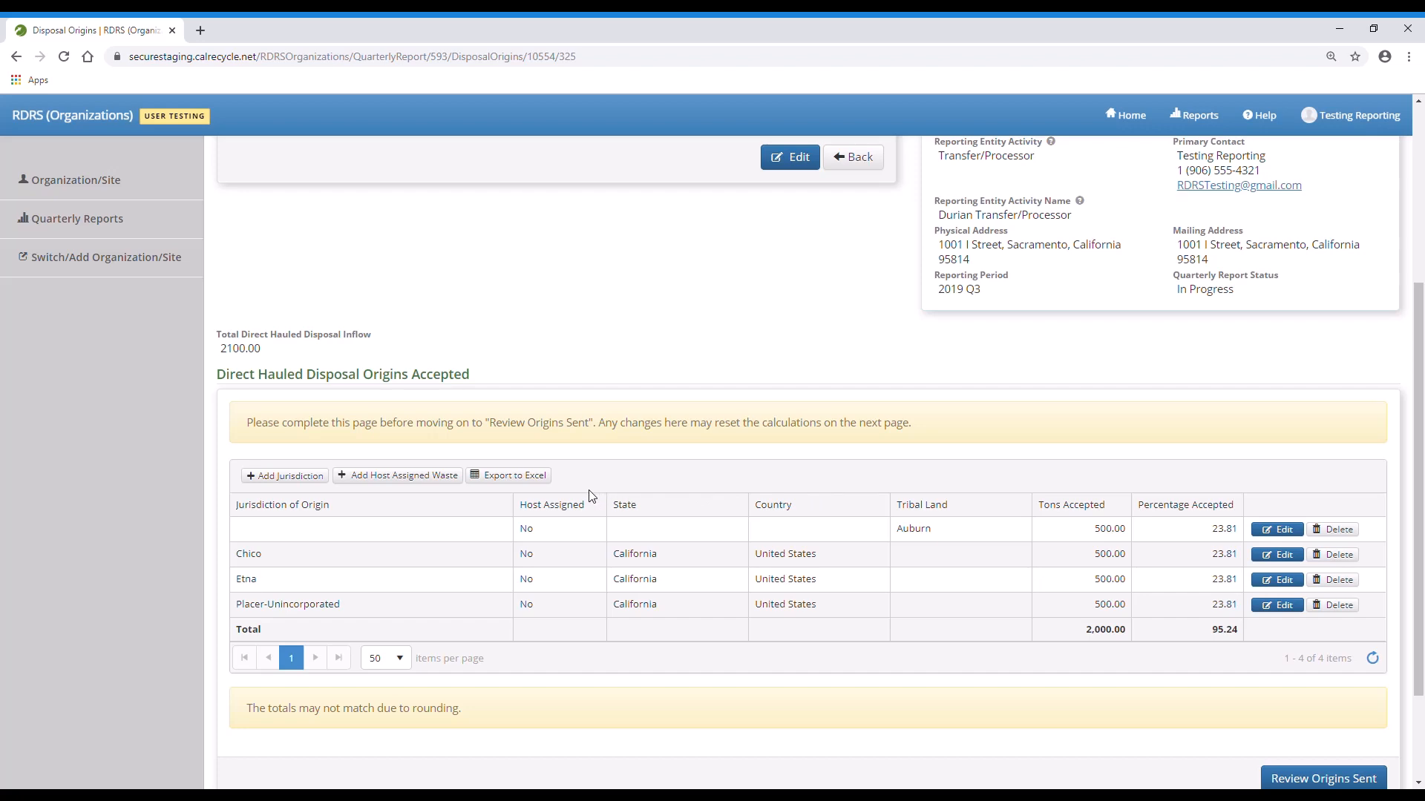
- Add host assigned waste for Sacramento with 100 tons accepted, and save the row
{"action": "left_click", "coordinate": [451, 475]}
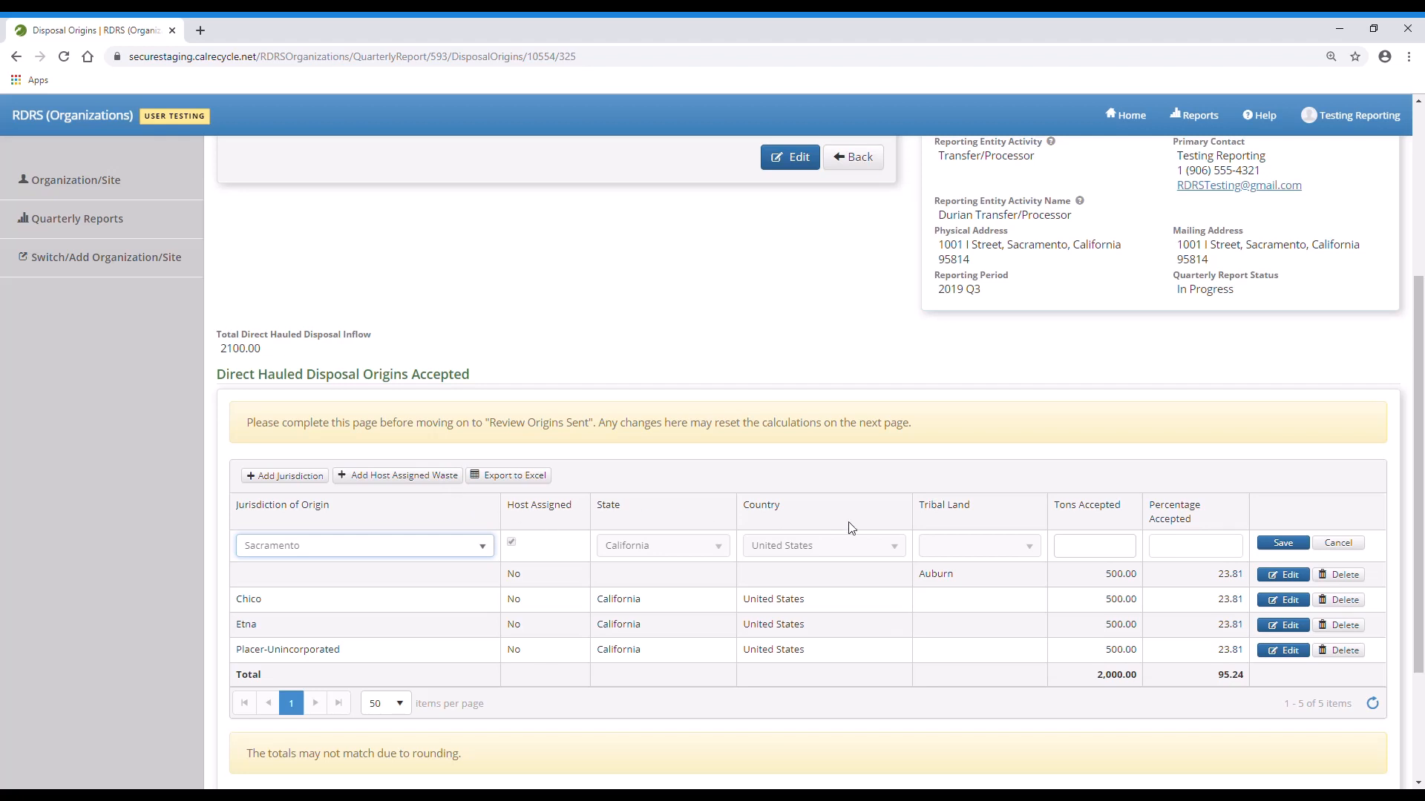
{"action": "left_click", "coordinate": [1076, 547]}
{"action": "type", "text": "100"}
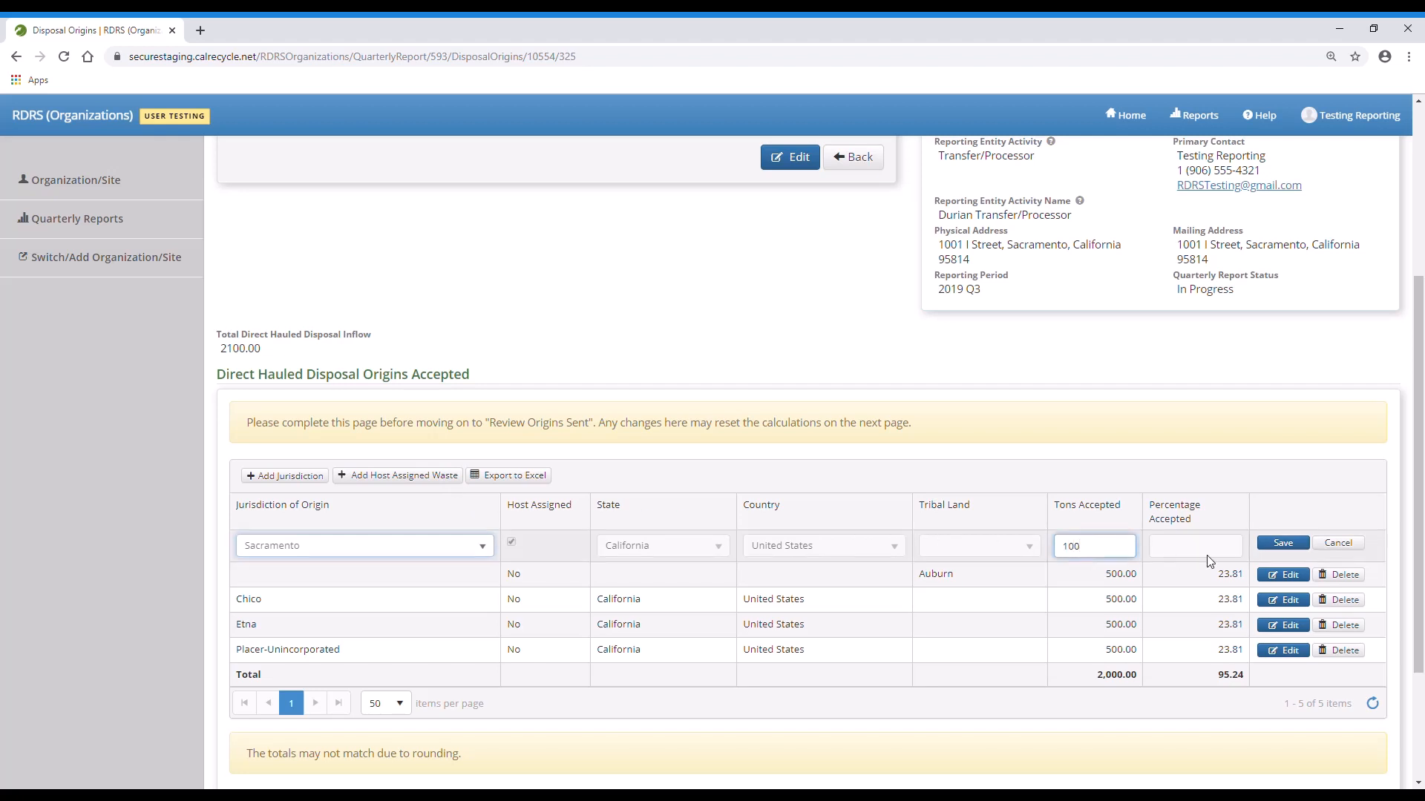
{"action": "left_click", "coordinate": [1266, 543]}
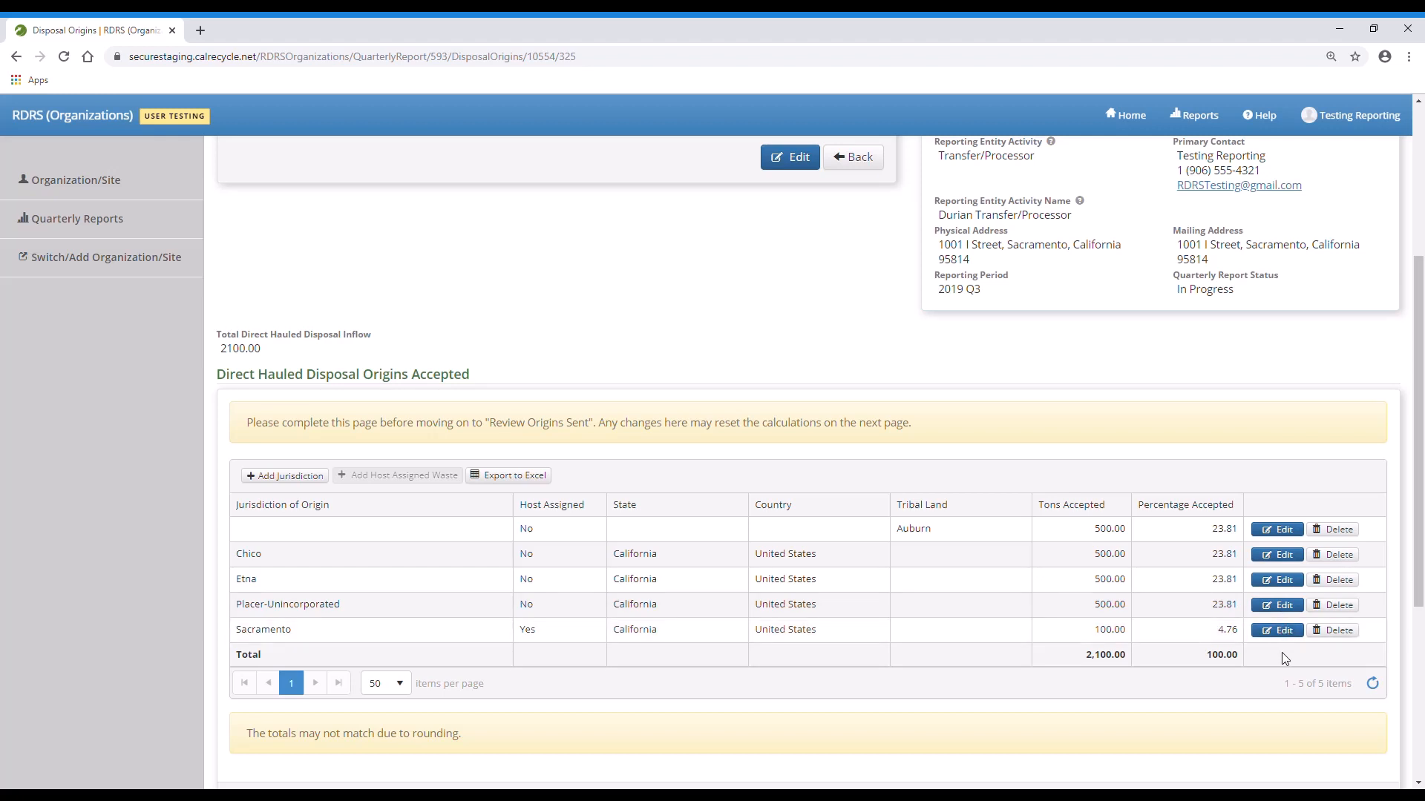
- Review the disposal origins sent, and open the destination details of the host assigned Sacramento material
{"action": "scroll", "coordinate": [1285, 658], "scroll_direction": "down", "scroll_amount": 2}
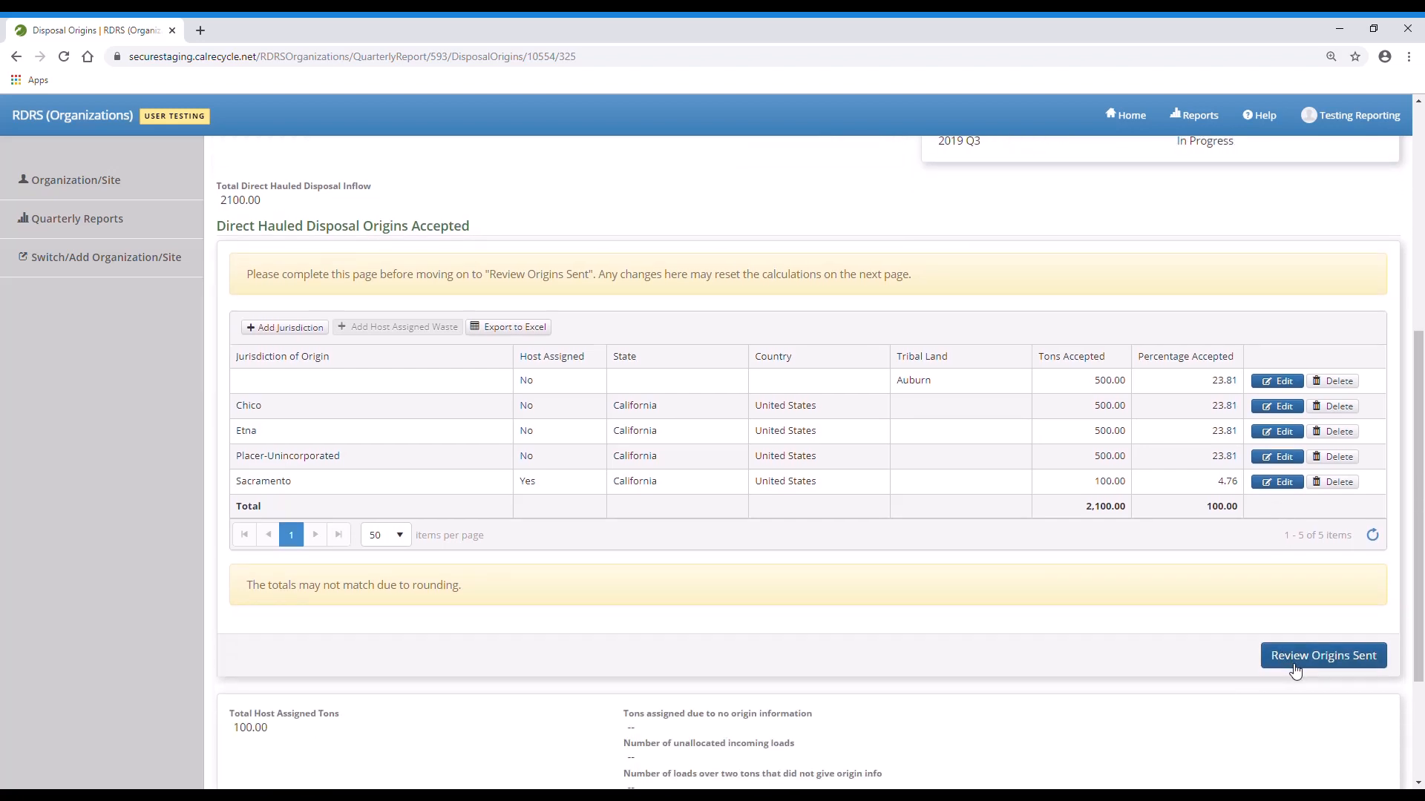
{"action": "left_click", "coordinate": [1295, 672]}
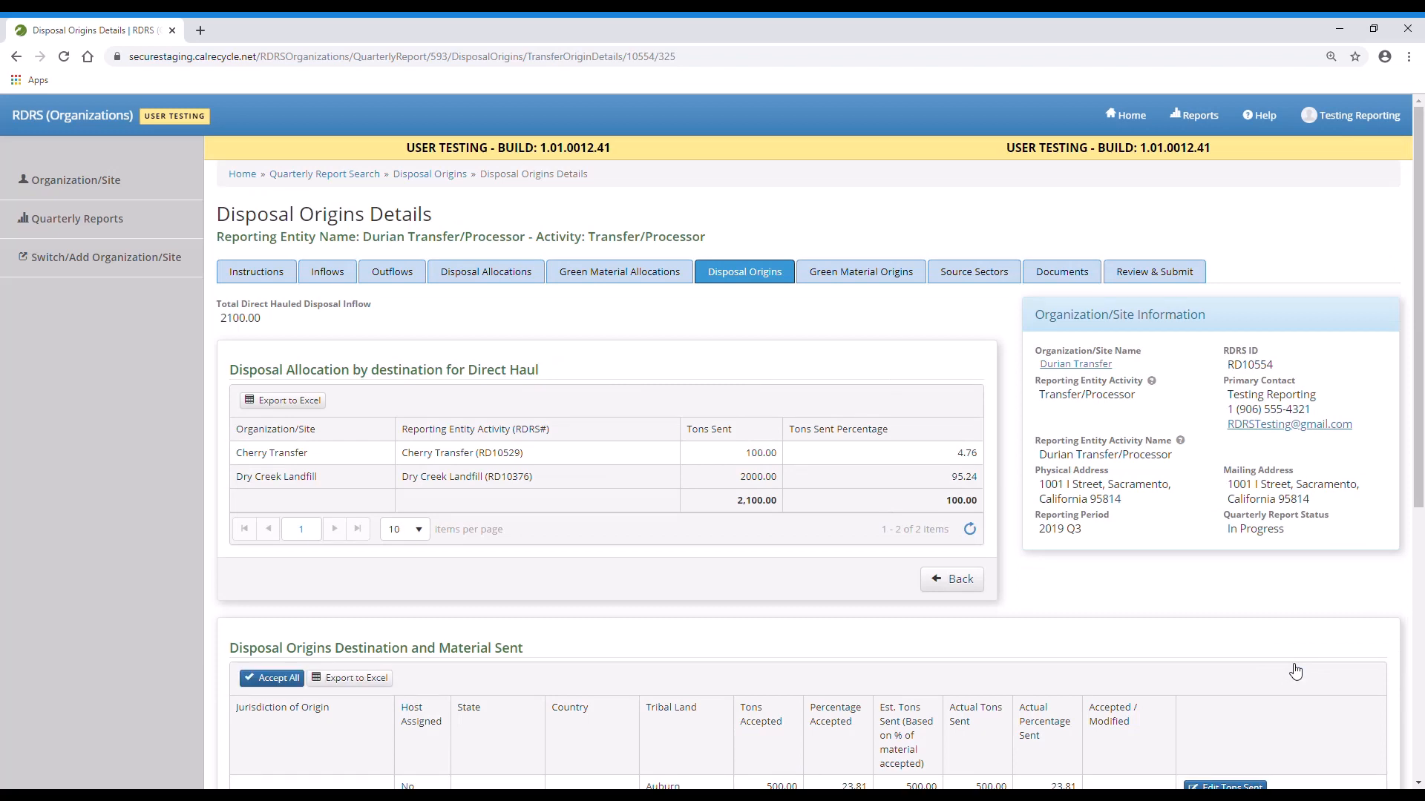
{"action": "scroll", "coordinate": [1295, 672], "scroll_direction": "down", "scroll_amount": 1}
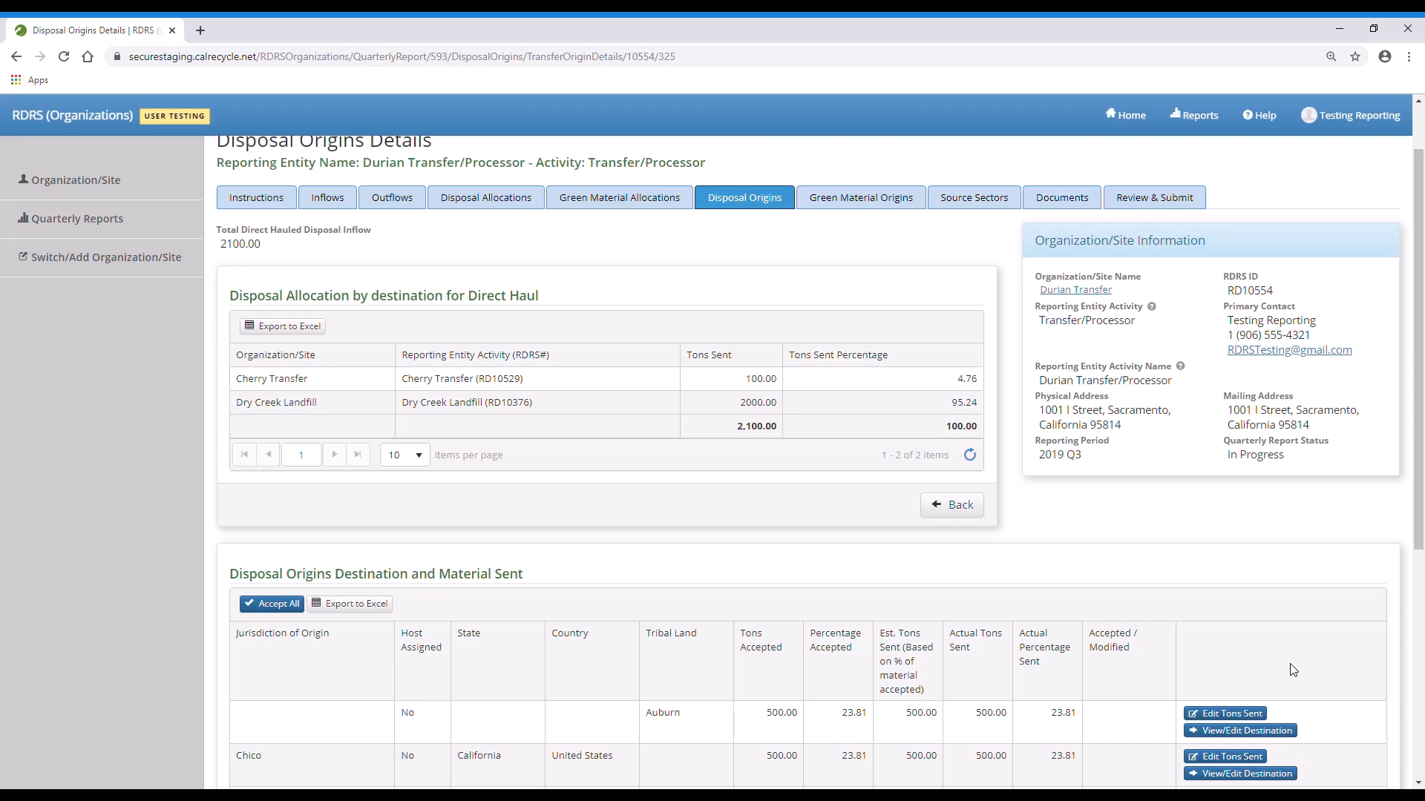
{"action": "scroll", "coordinate": [1294, 670], "scroll_direction": "down", "scroll_amount": 4}
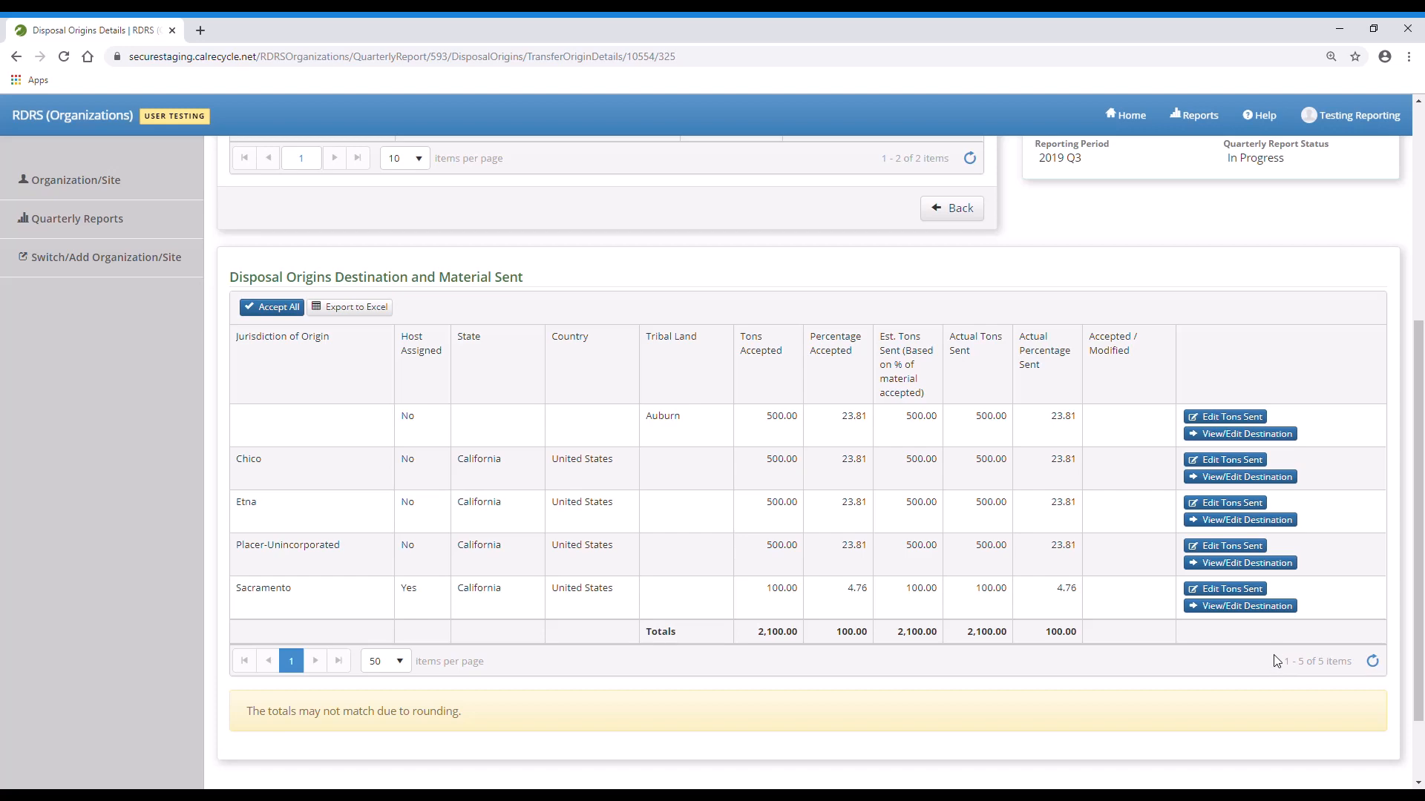
{"action": "left_click", "coordinate": [1272, 607]}
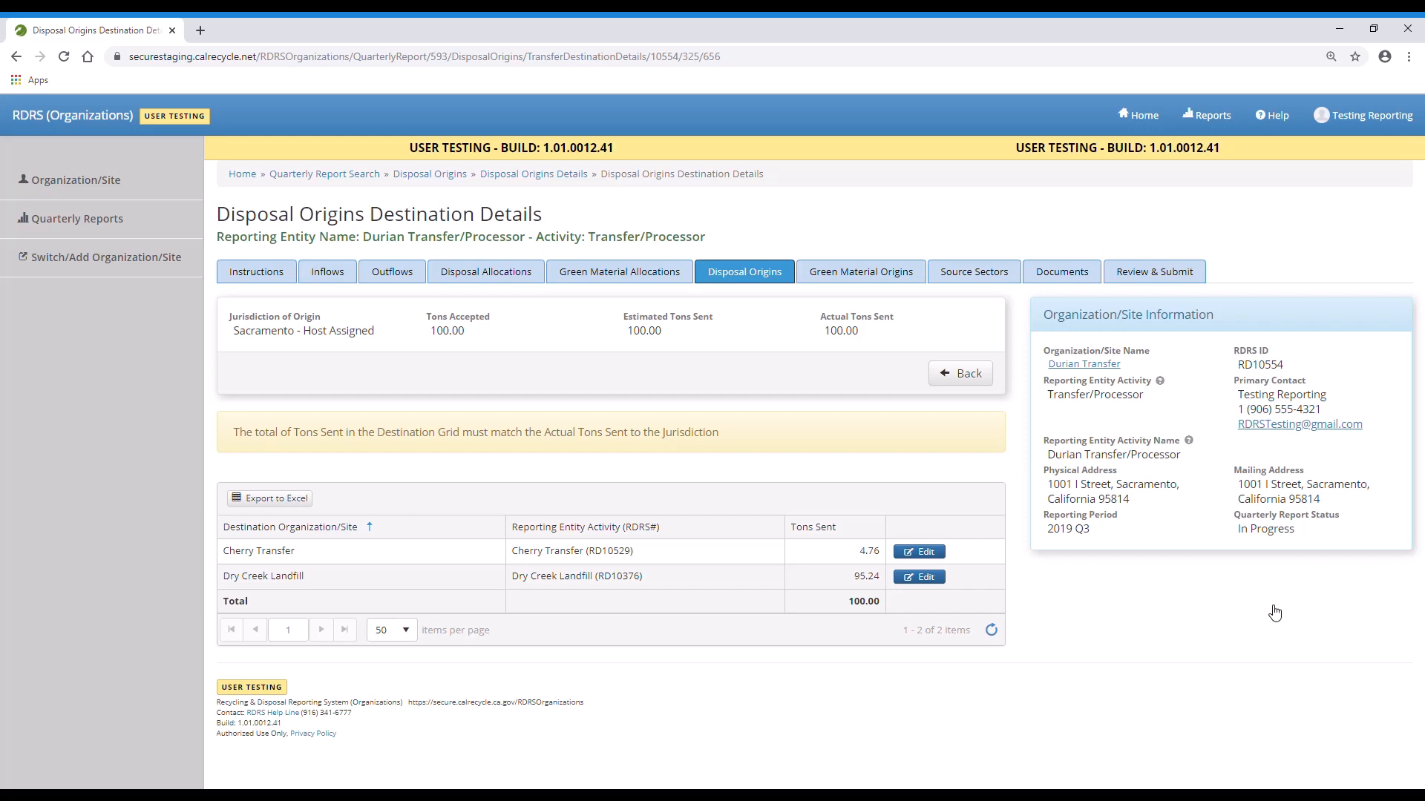
- Set Sacramento's host assigned tons sent to Cherry Transfer to 100, and save the row
{"action": "left_click", "coordinate": [937, 556]}
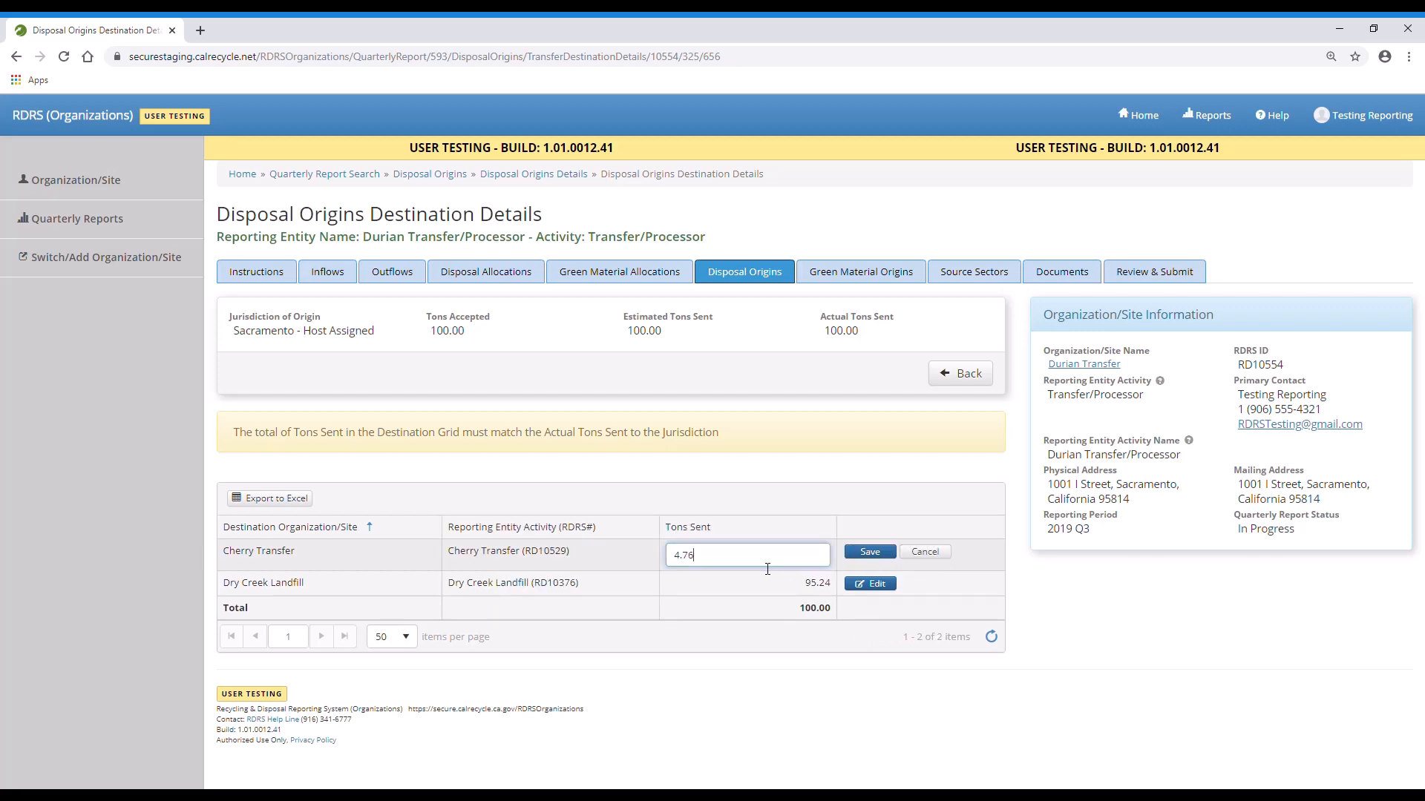
{"action": "left_click_drag", "start_coordinate": [767, 569], "coordinate": [641, 576]}
{"action": "type", "text": "100"}
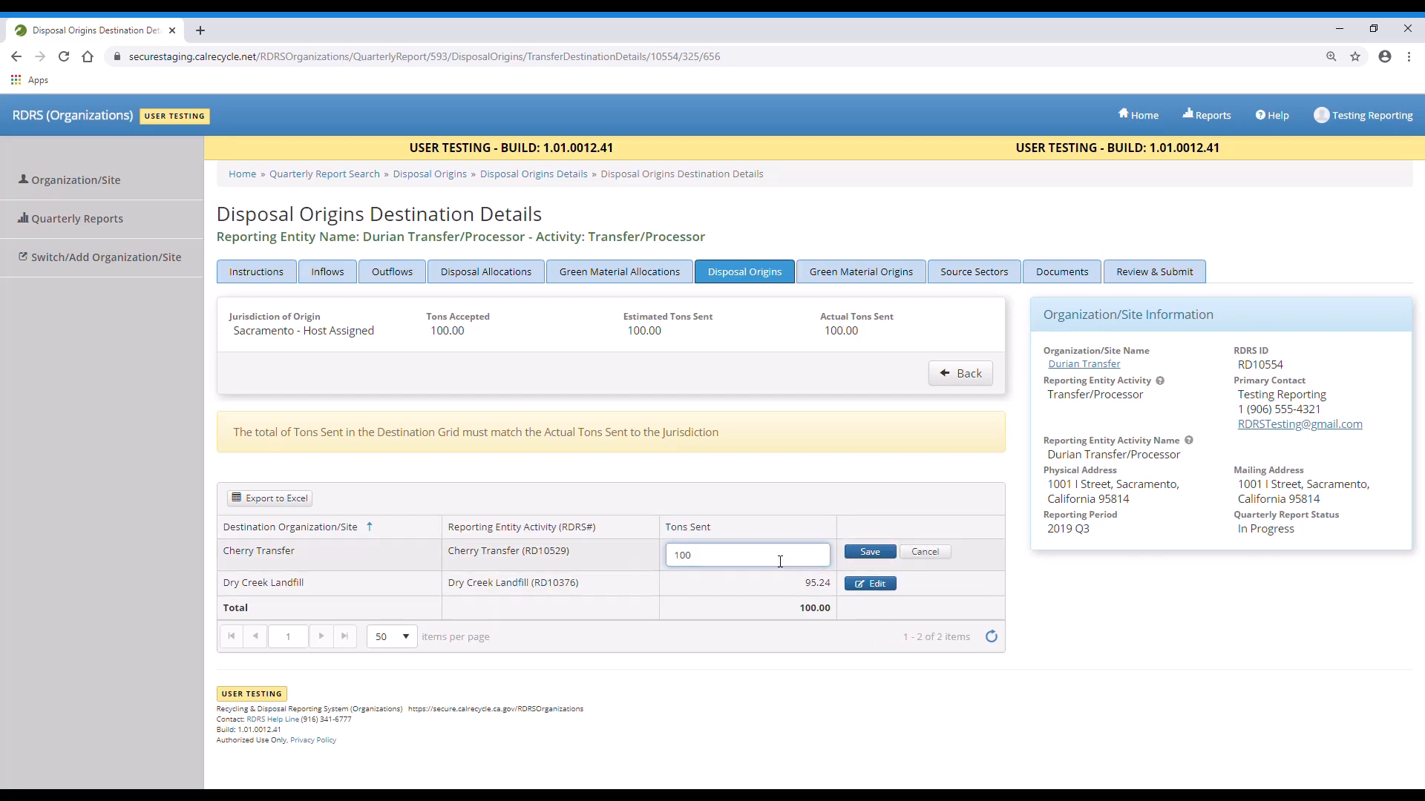
{"action": "left_click", "coordinate": [869, 552]}
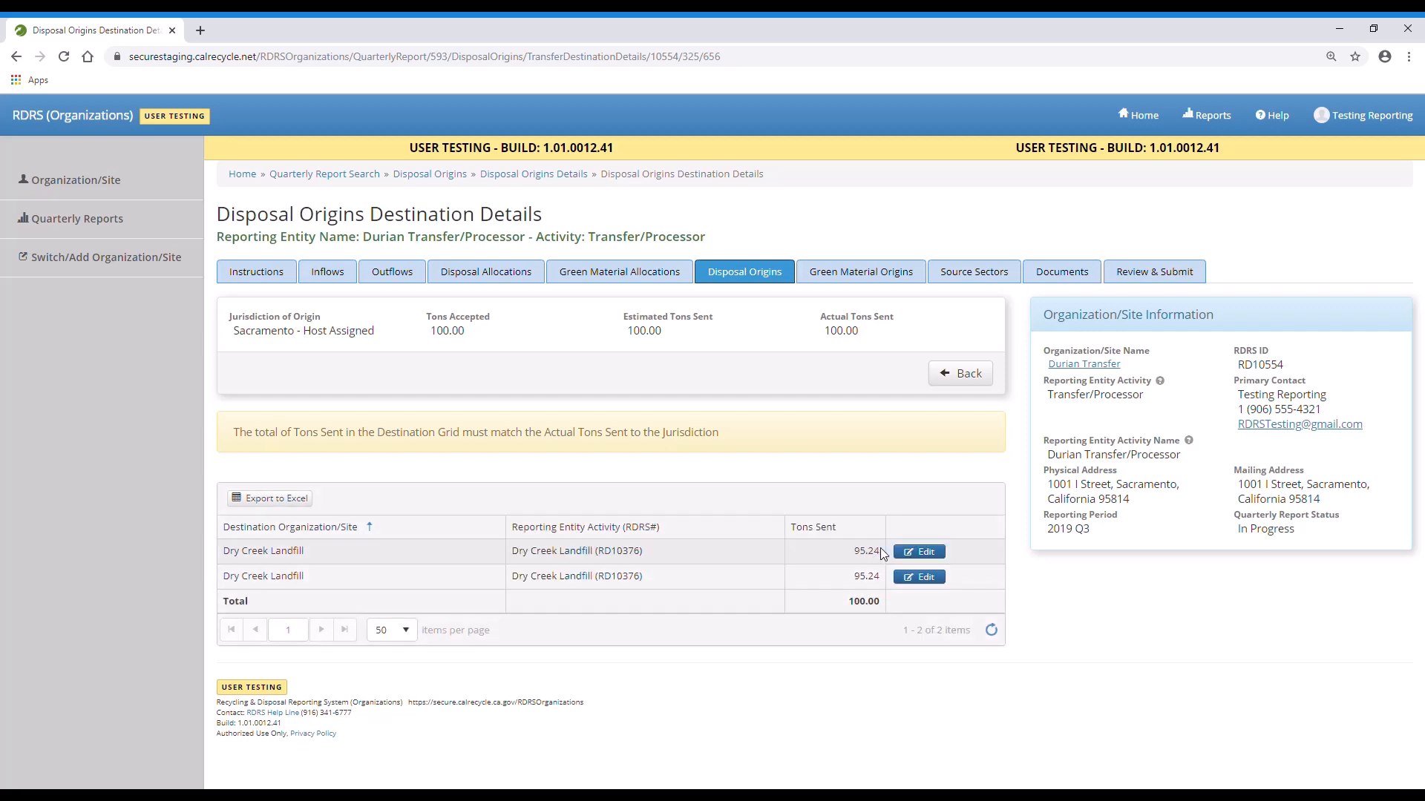
- Set Sacramento's host assigned tons sent to Dry Creek Landfill to 0, save, and return to the disposal origins details
{"action": "left_click", "coordinate": [923, 577]}
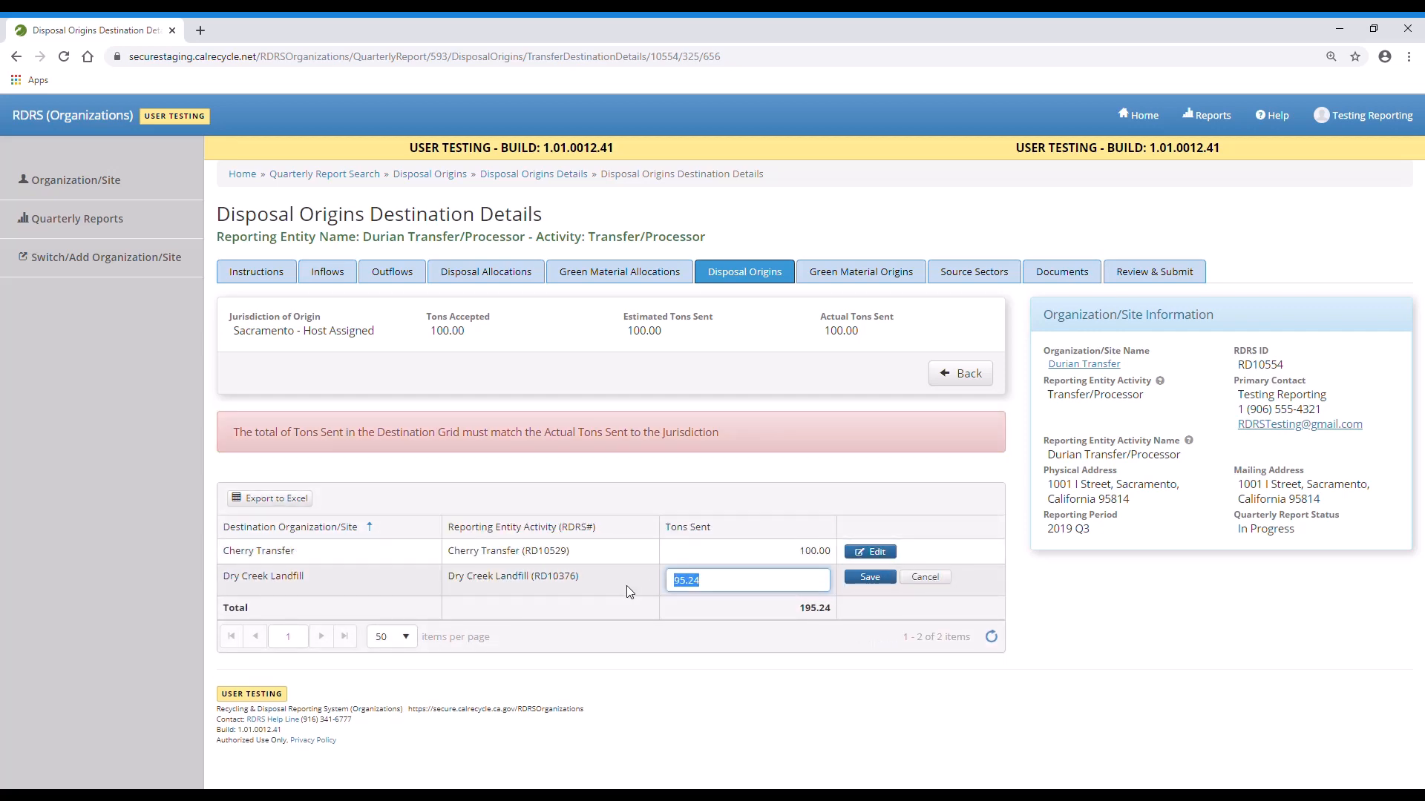
{"action": "key", "text": "BackSpace"}
{"action": "type", "text": "0"}
{"action": "left_click", "coordinate": [849, 576]}
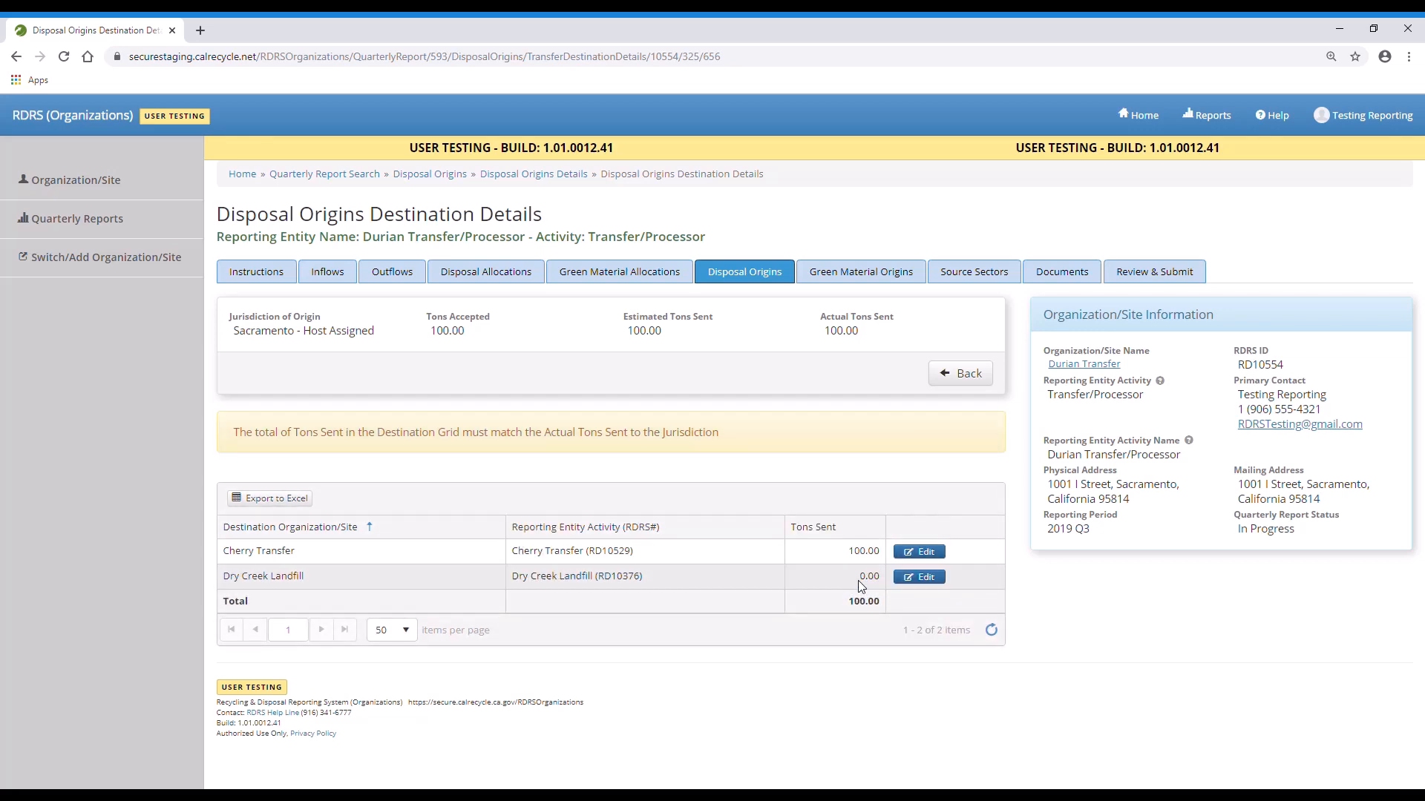
{"action": "left_click", "coordinate": [974, 375]}
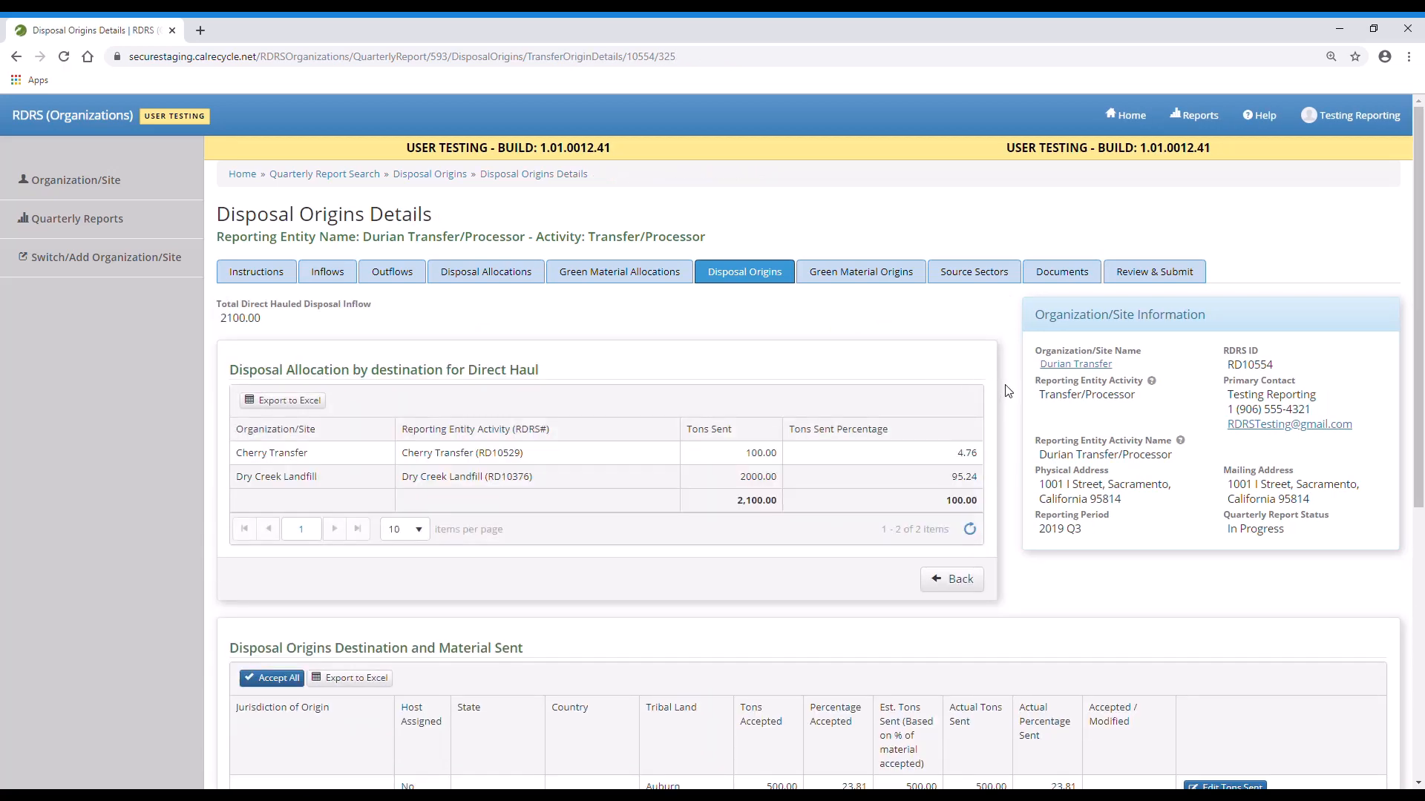
- Open Auburn's destination details, set its tons sent to Cherry Transfer to 0, and save the row
{"action": "scroll", "coordinate": [1007, 391], "scroll_direction": "down", "scroll_amount": 4}
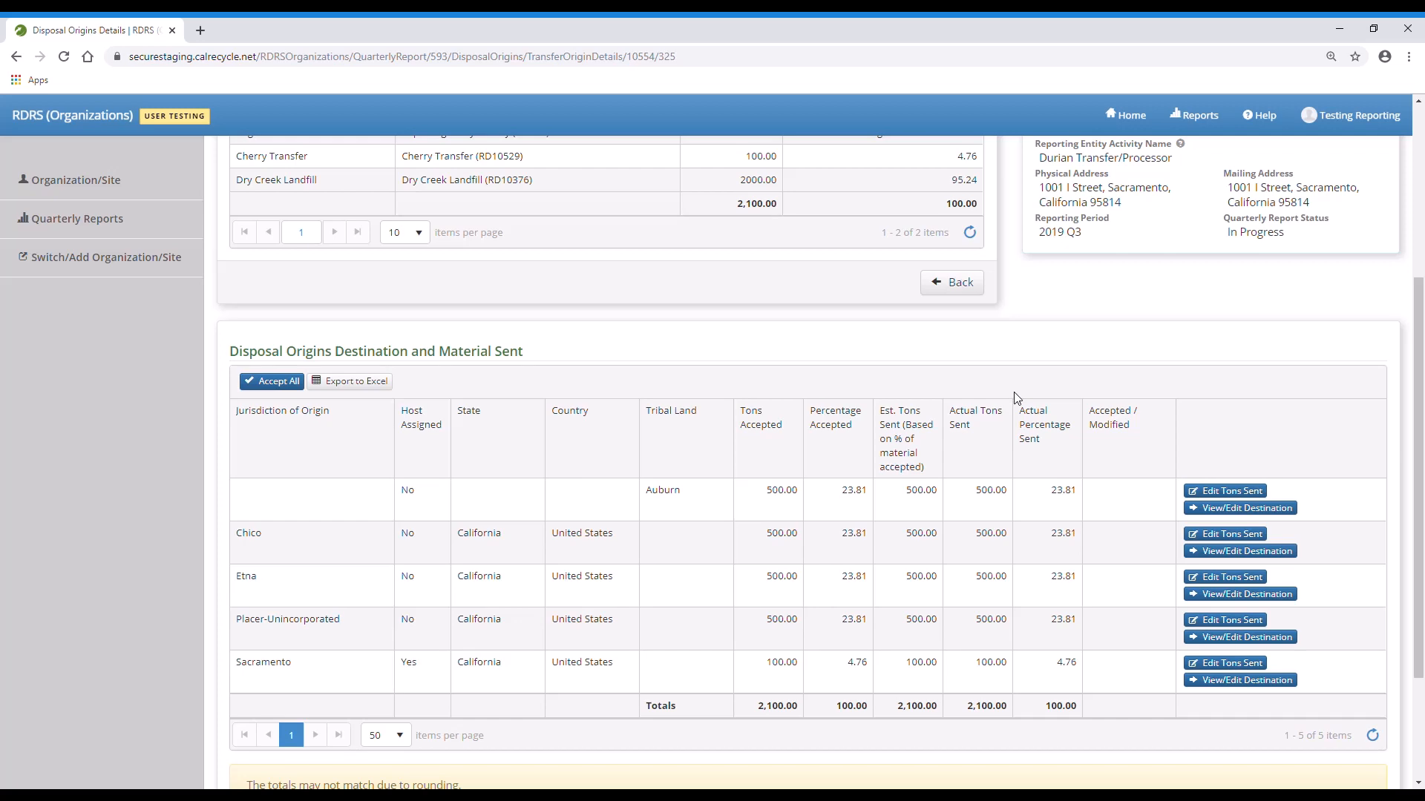
{"action": "left_click", "coordinate": [1205, 508]}
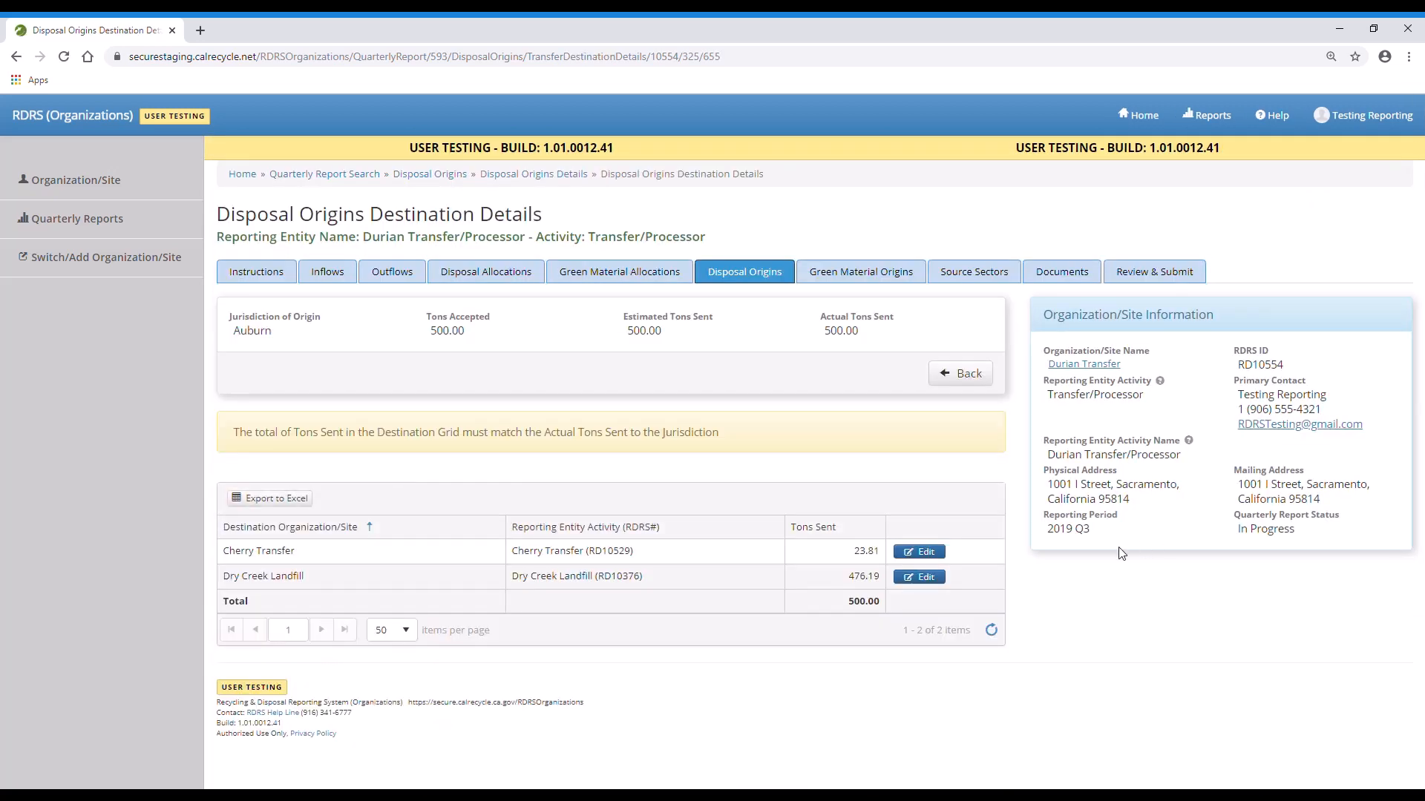
{"action": "left_click", "coordinate": [940, 559]}
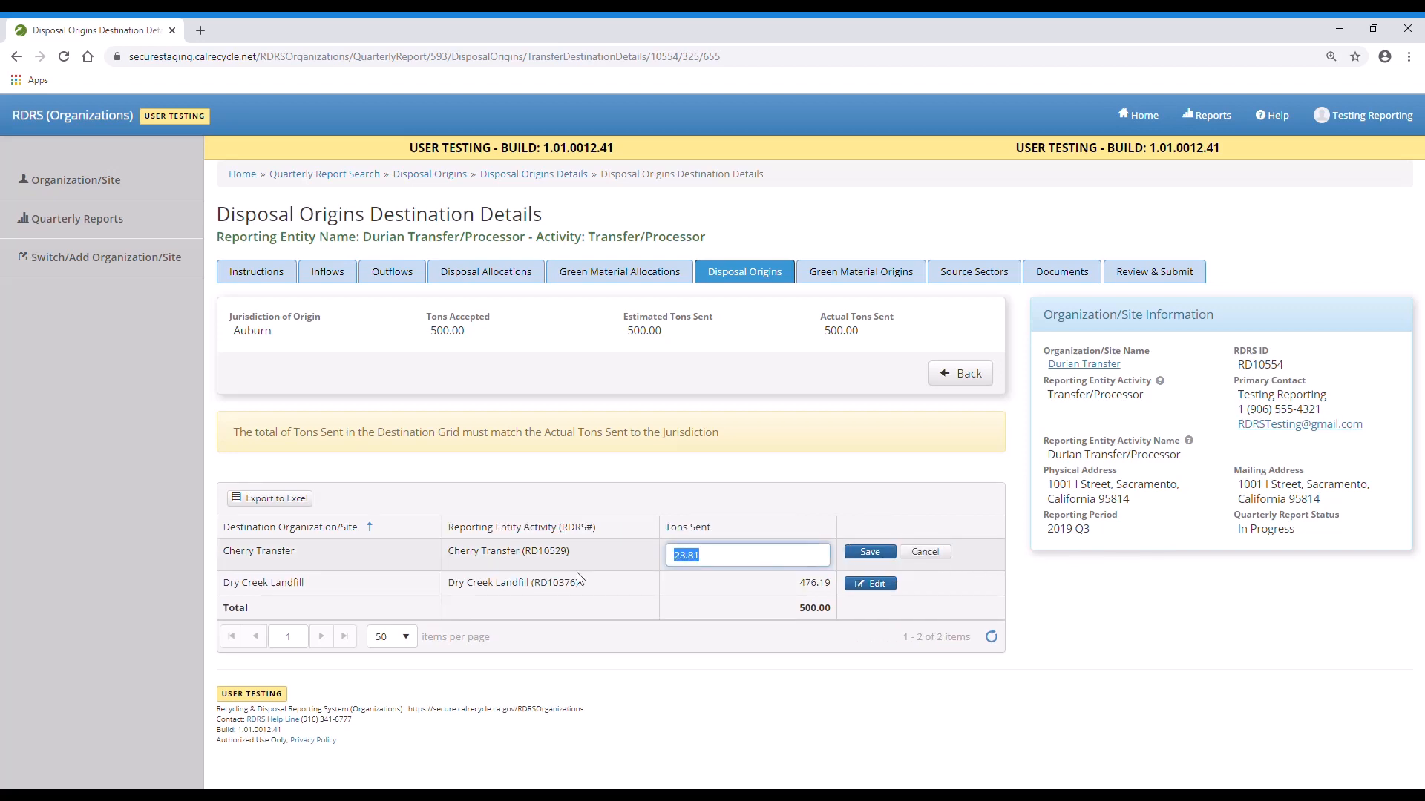
{"action": "type", "text": "0"}
{"action": "left_click", "coordinate": [870, 552]}
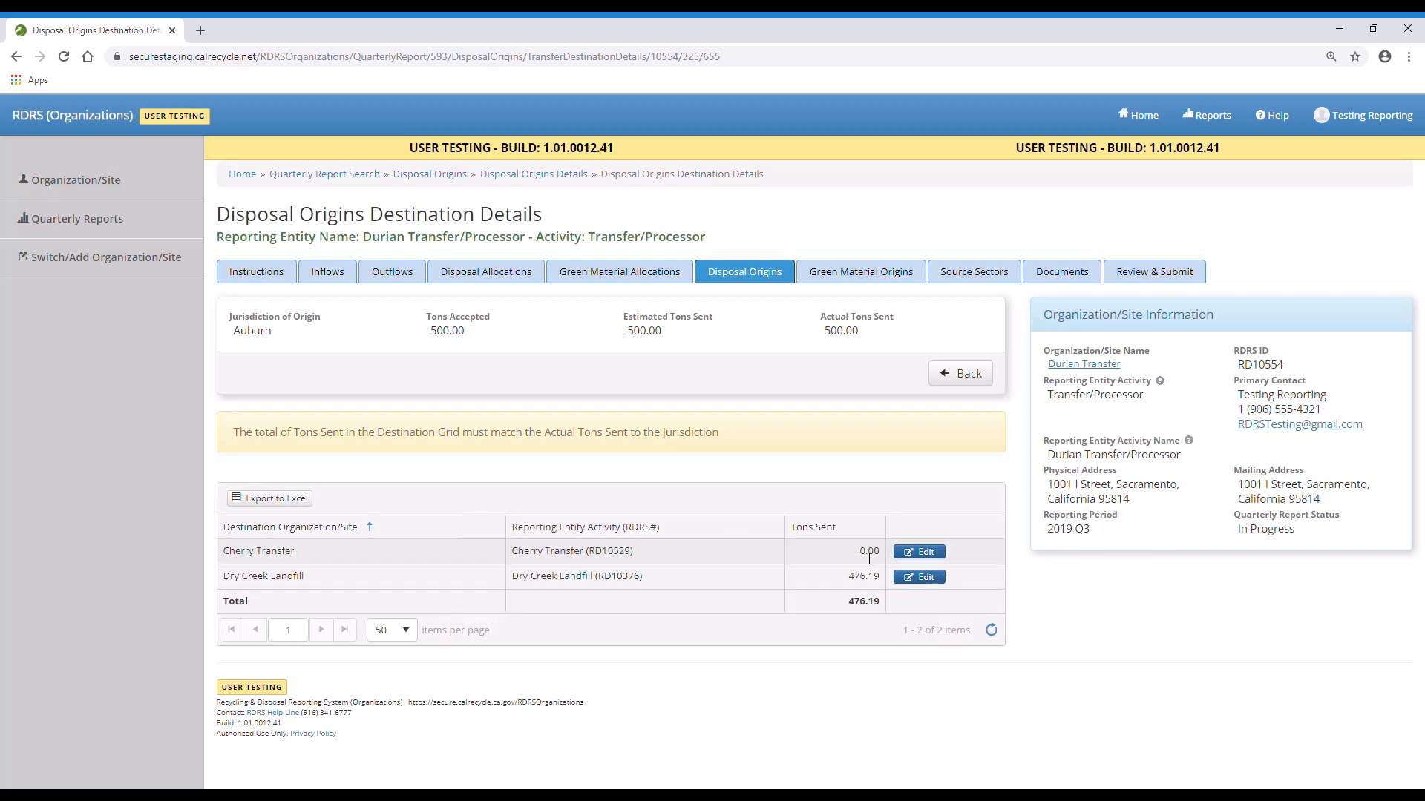
- Set Auburn's tons sent to Dry Creek Landfill to 500, save, and return to the disposal origins details
{"action": "left_click", "coordinate": [924, 577]}
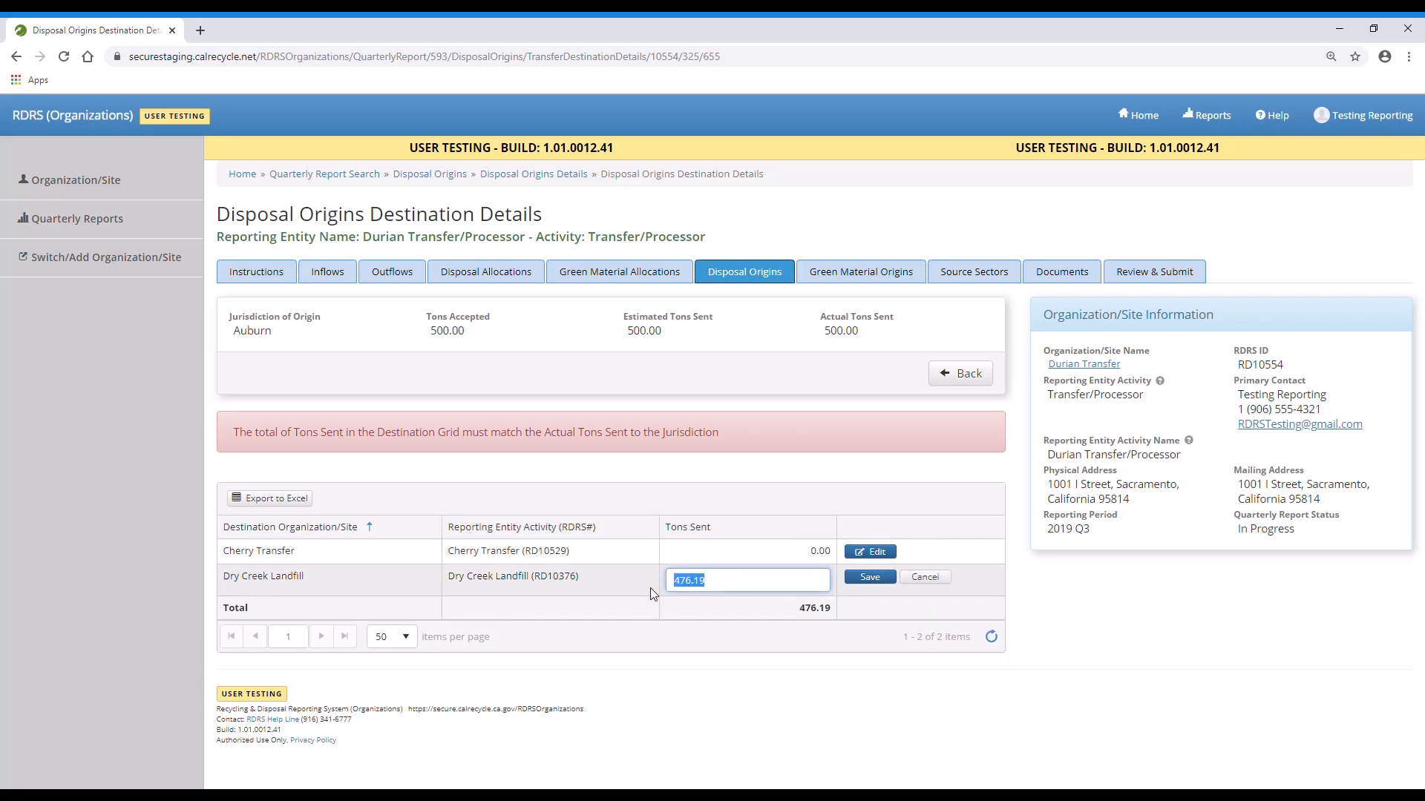
{"action": "type", "text": "500"}
{"action": "left_click", "coordinate": [871, 578]}
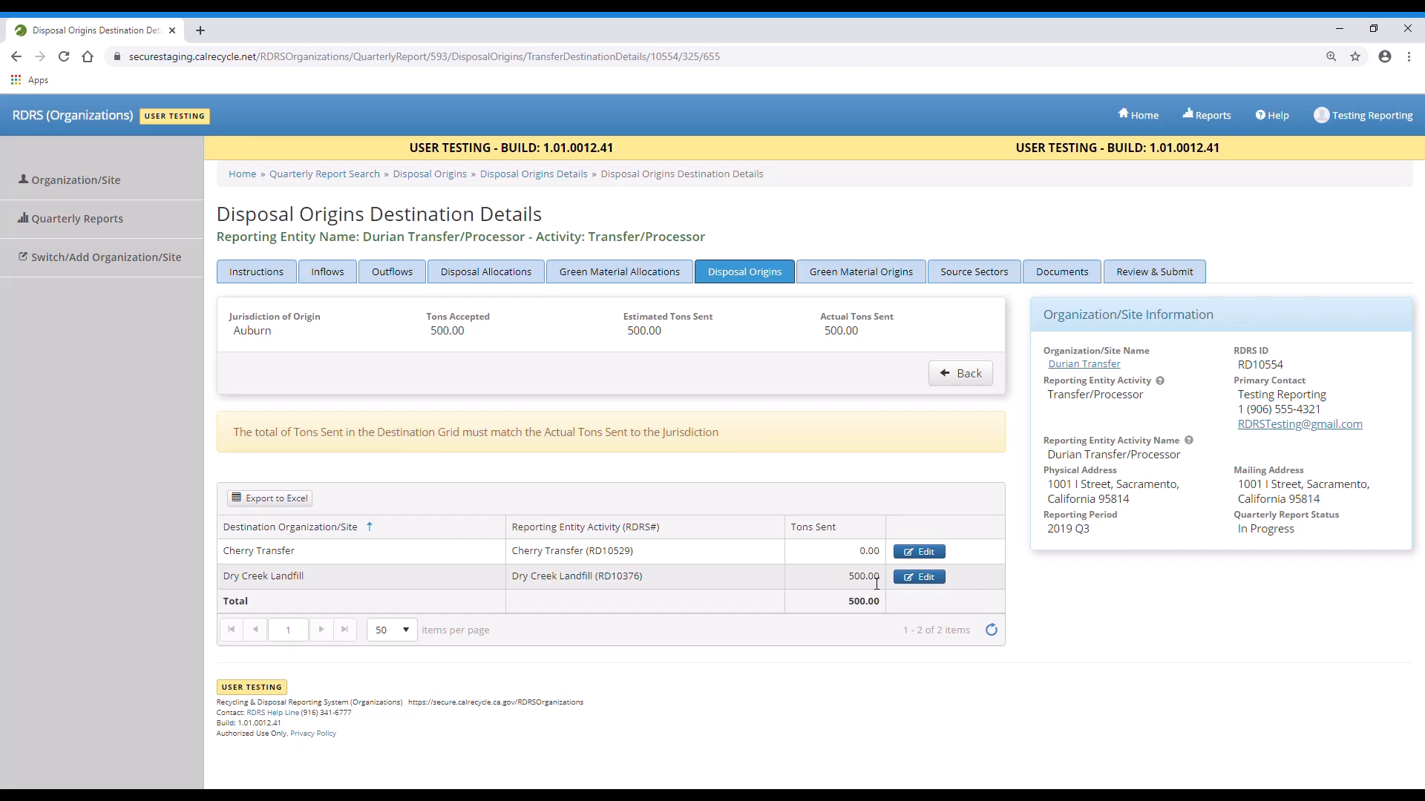
{"action": "left_click", "coordinate": [969, 373]}
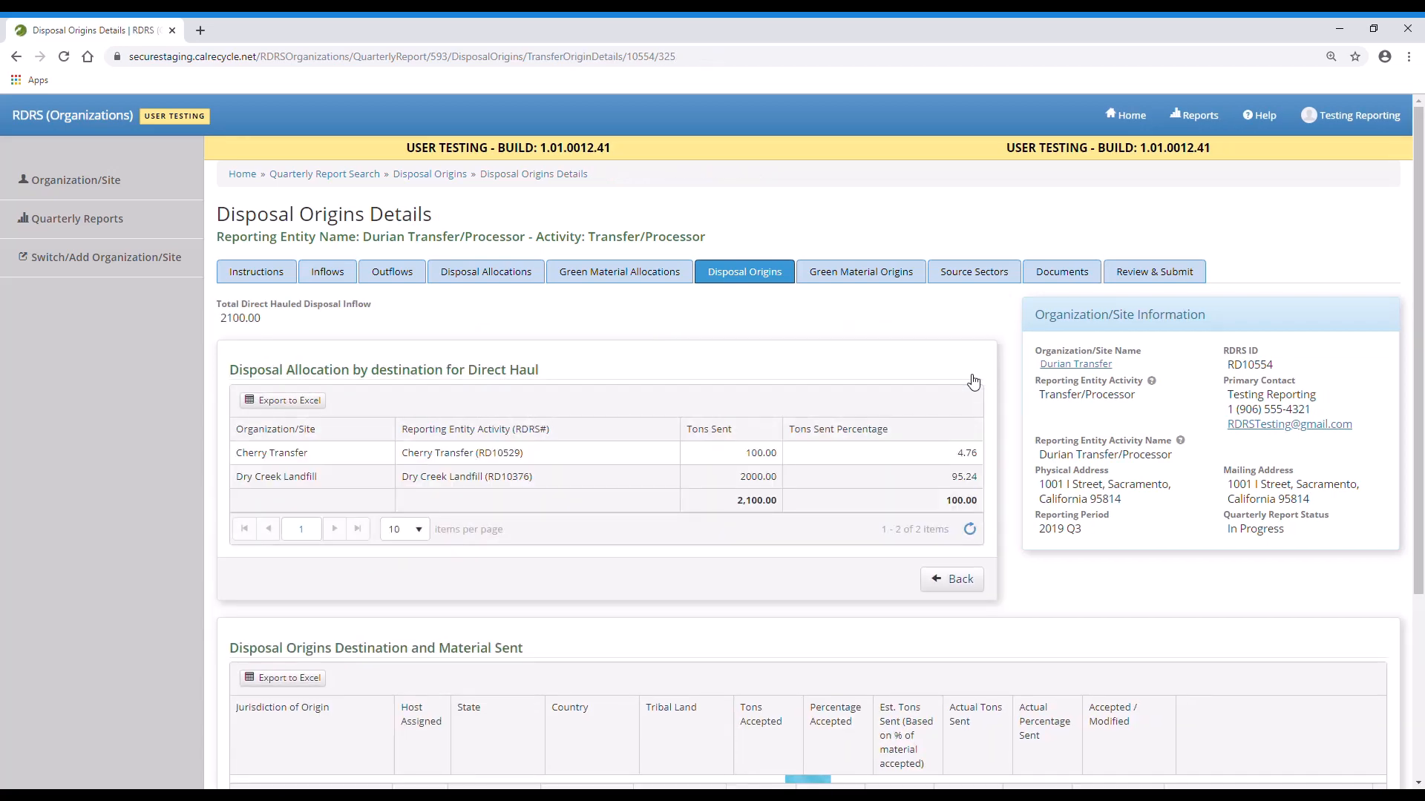
- Open Chico's destination details, set its tons sent to Cherry Transfer to 0, and save the row
{"action": "scroll", "coordinate": [972, 376], "scroll_direction": "down", "scroll_amount": 4}
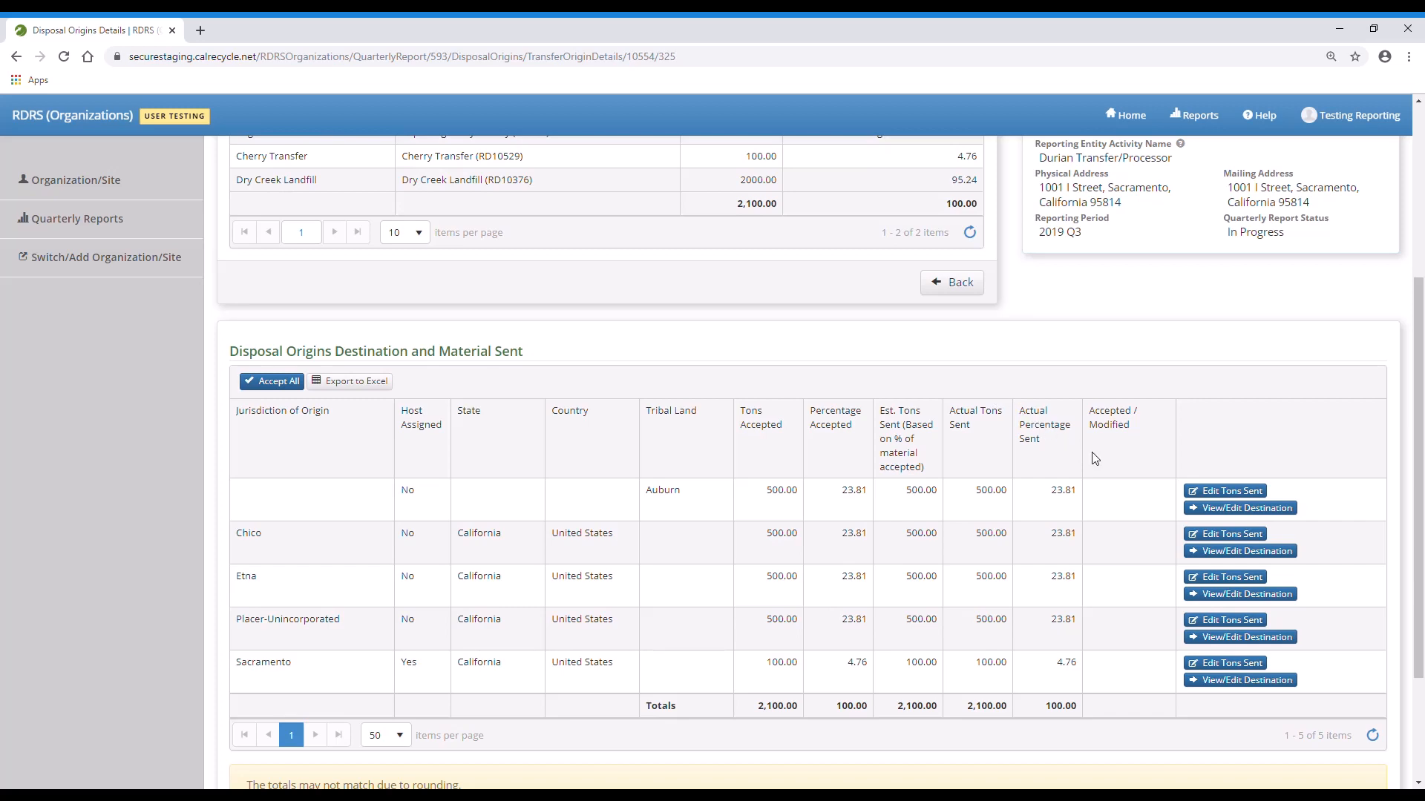
{"action": "left_click", "coordinate": [1215, 552]}
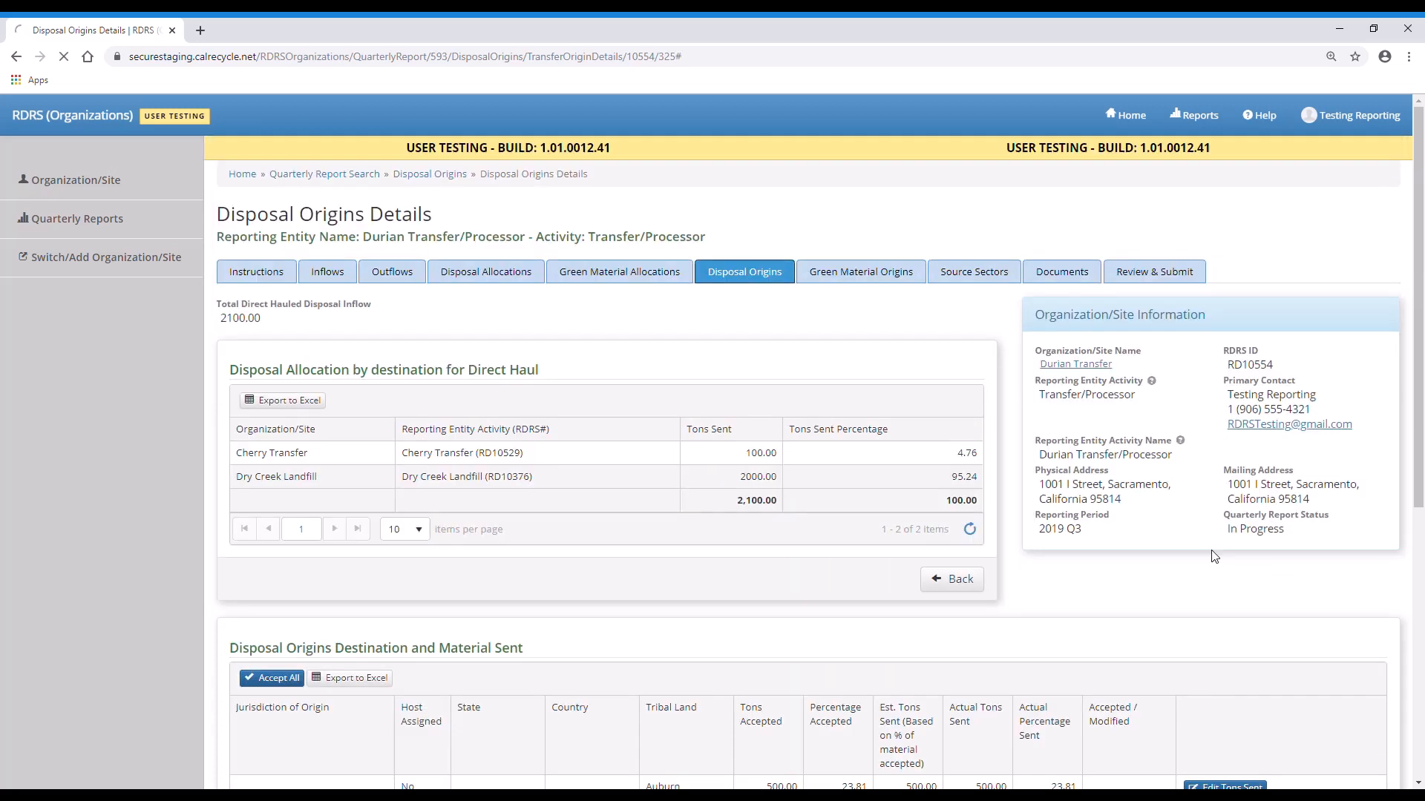
{"action": "left_click", "coordinate": [890, 555]}
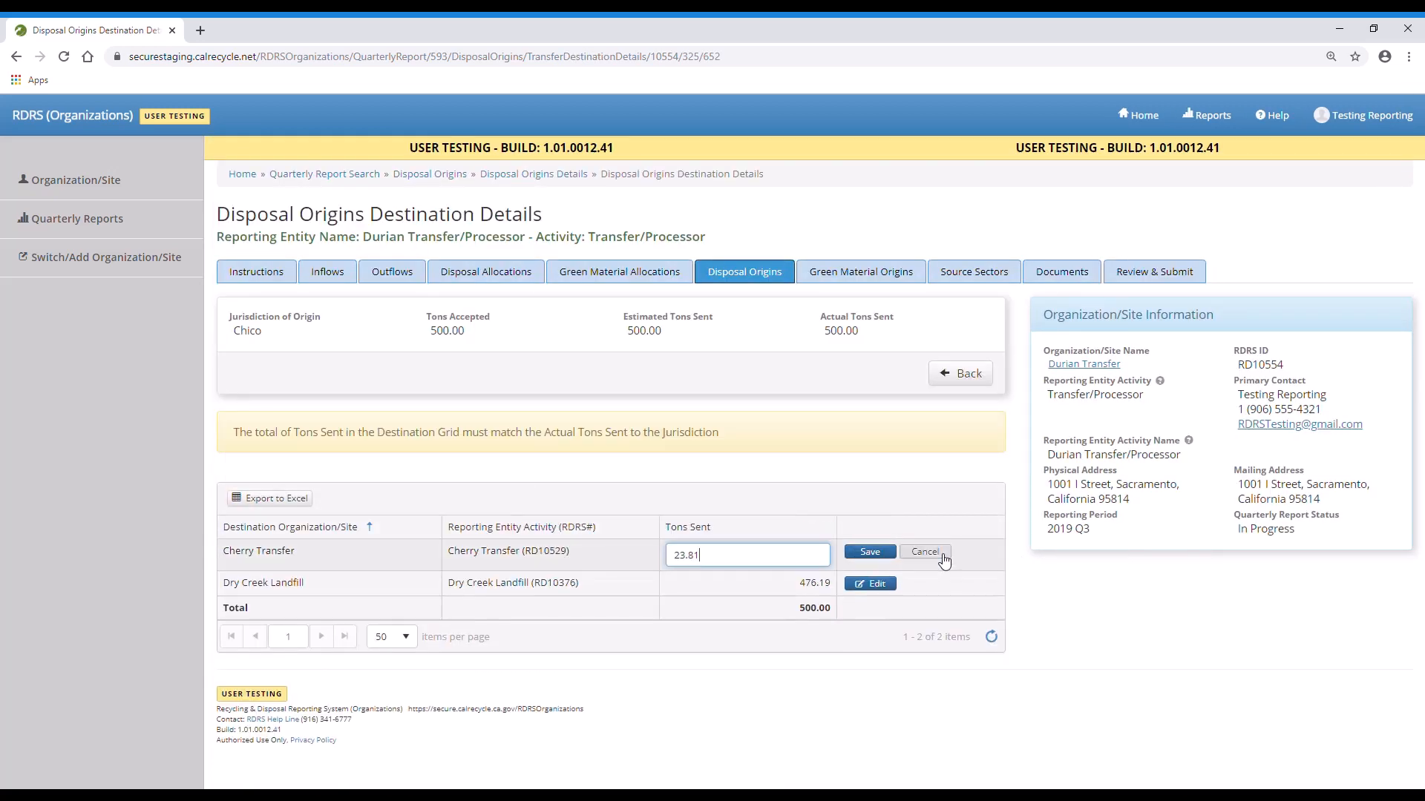
{"action": "key", "text": "ctrl+a"}
{"action": "type", "text": "0"}
{"action": "left_click", "coordinate": [871, 553]}
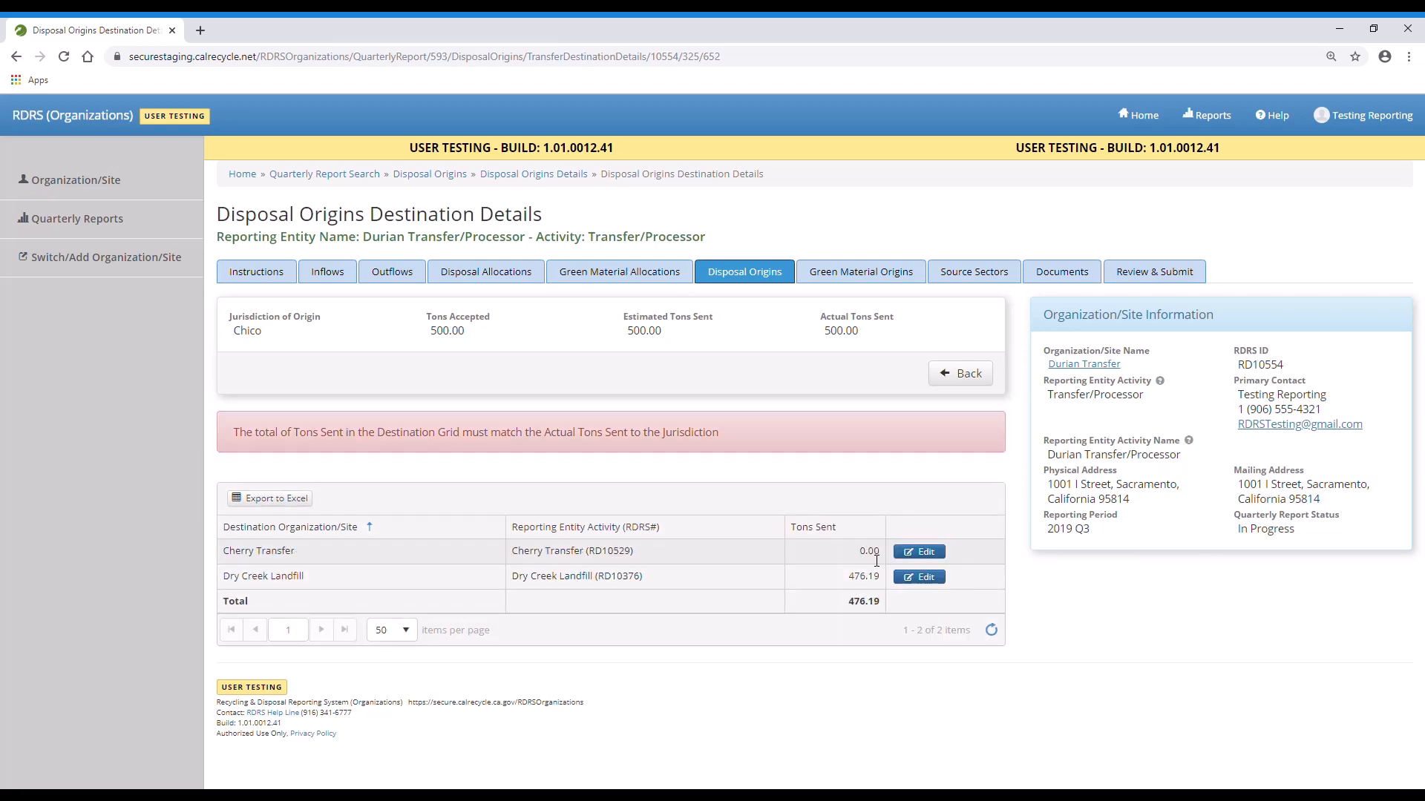
- Set Chico's tons sent to Dry Creek Landfill to 500, save, and return to the disposal origins details
{"action": "left_click", "coordinate": [919, 577]}
{"action": "key", "text": "ctrl+a"}
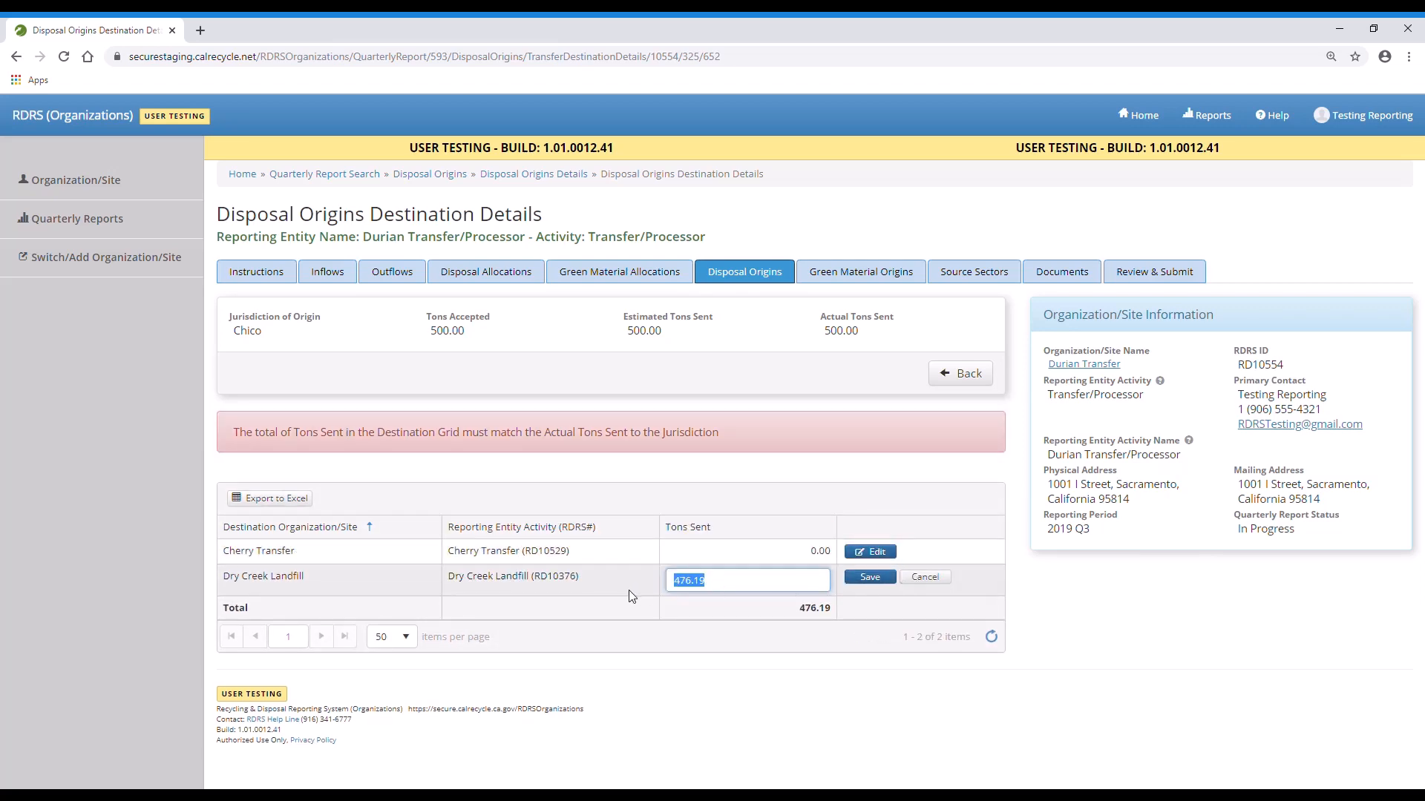
{"action": "type", "text": "500"}
{"action": "left_click", "coordinate": [878, 580]}
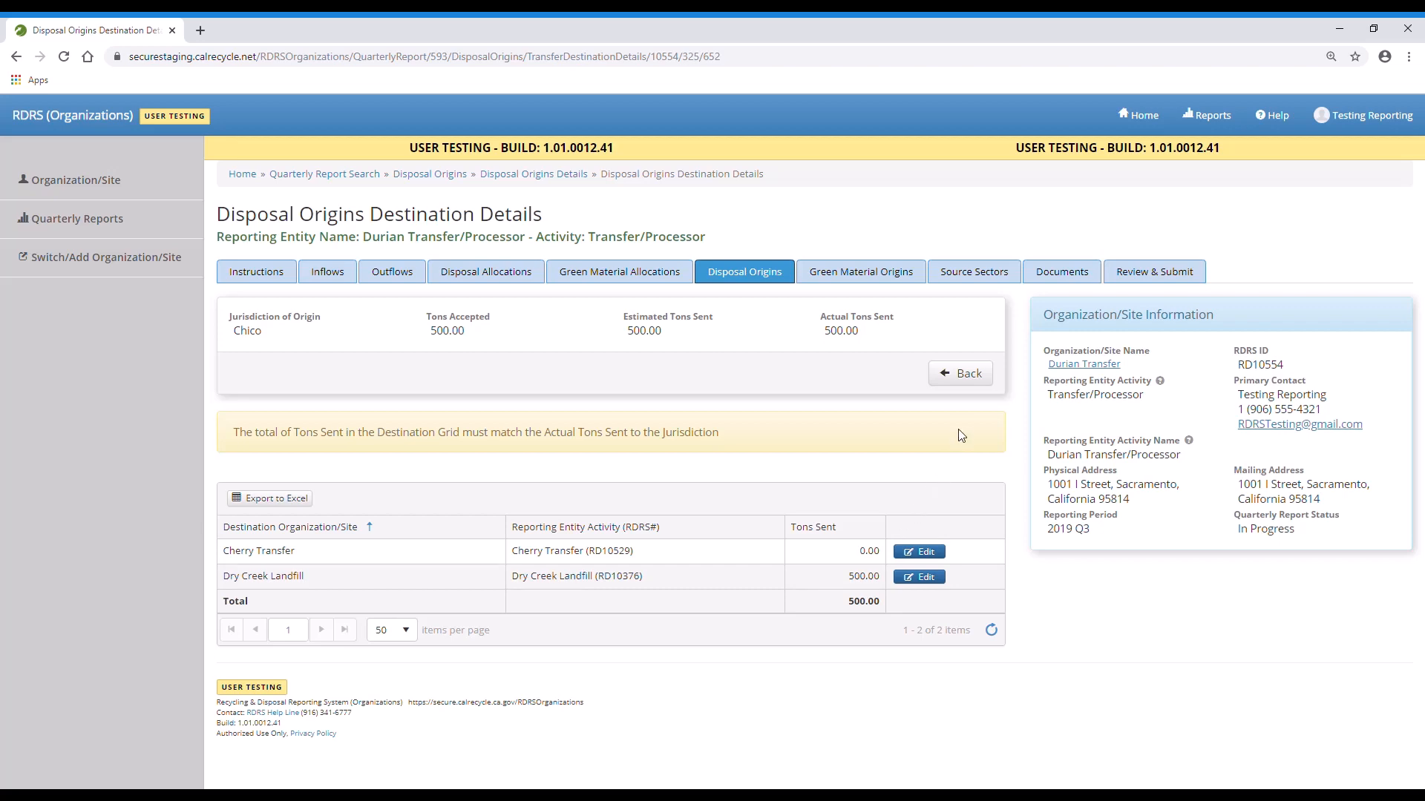
{"action": "left_click", "coordinate": [978, 380]}
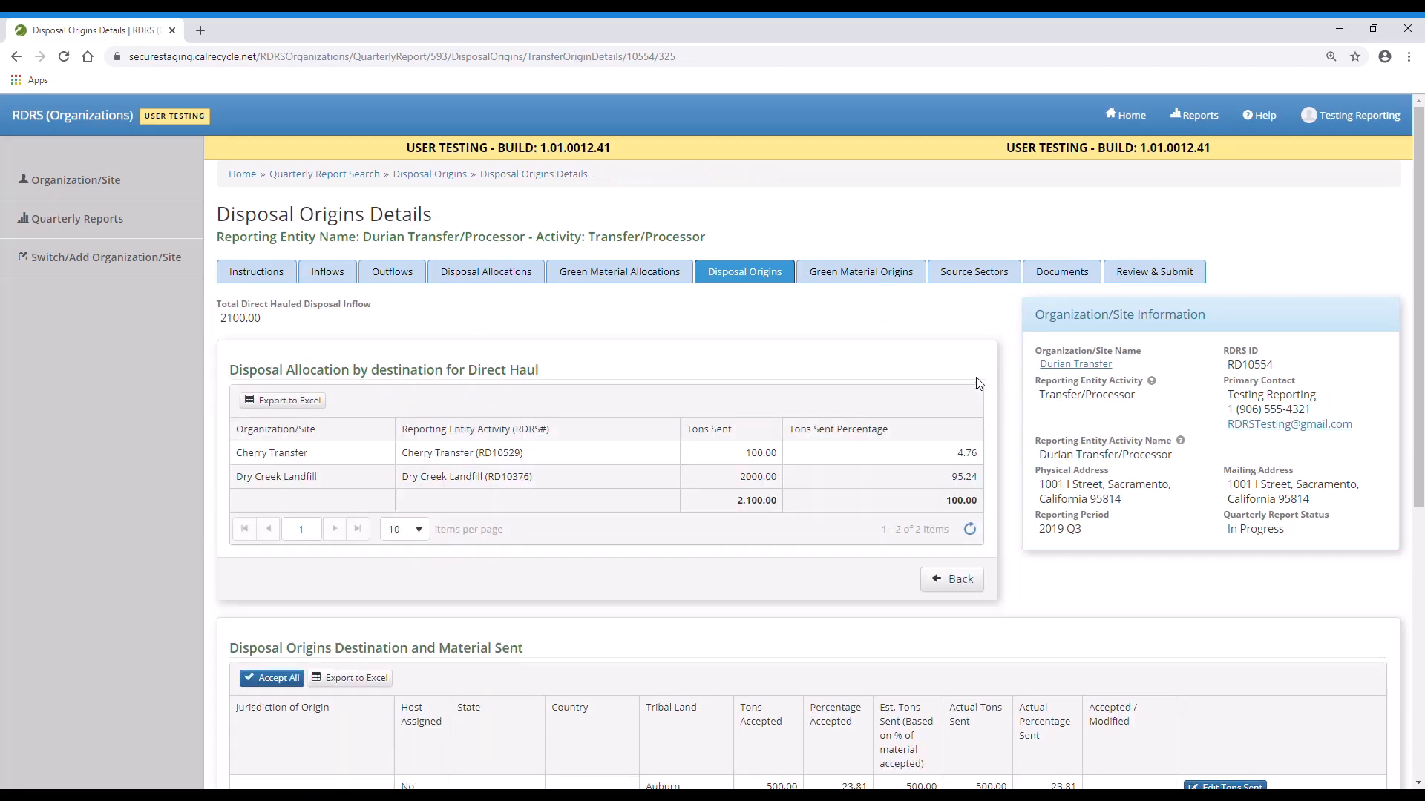
- Open Etna's destination details, set its tons sent to Cherry Transfer to 0, and save the row
{"action": "scroll", "coordinate": [978, 383], "scroll_direction": "down", "scroll_amount": 4}
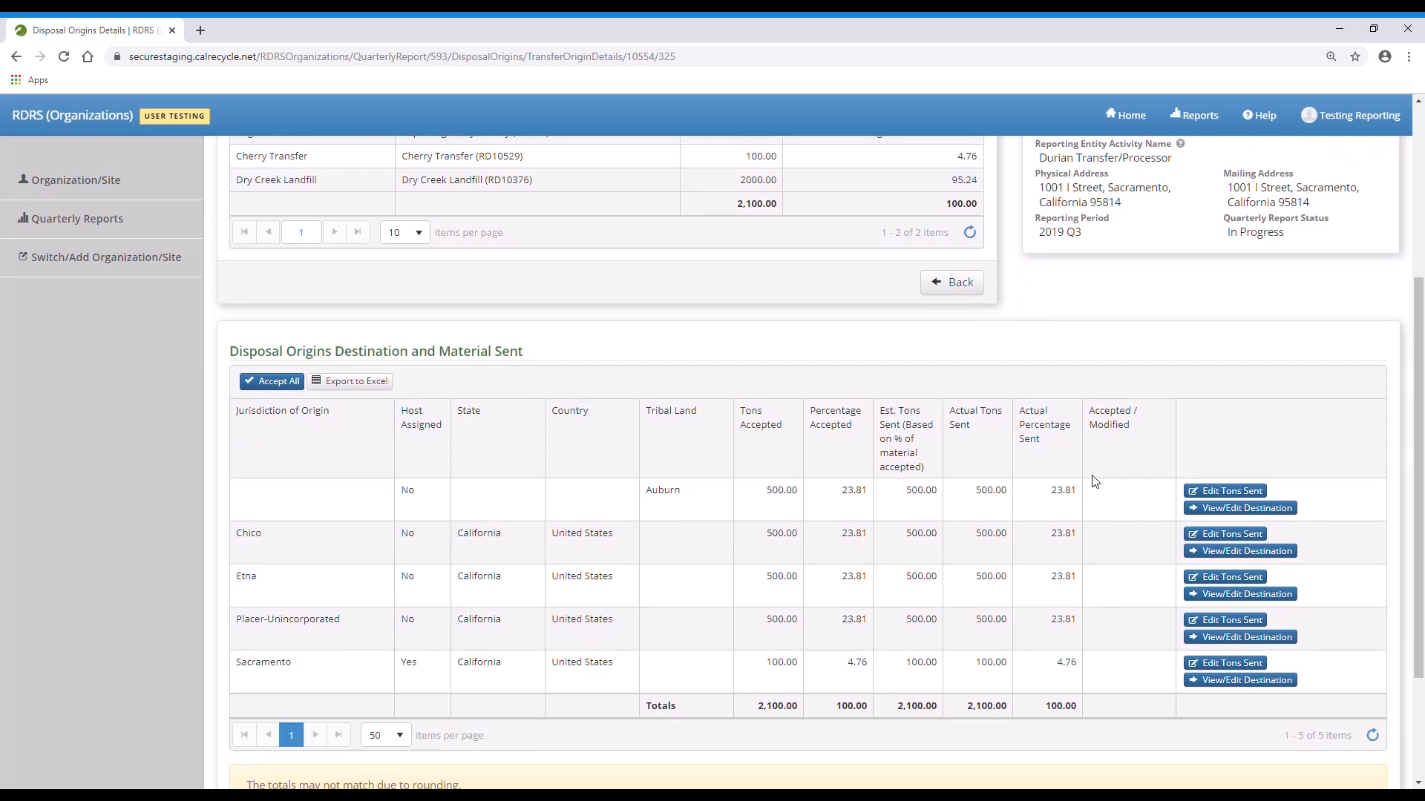
{"action": "left_click", "coordinate": [1211, 596]}
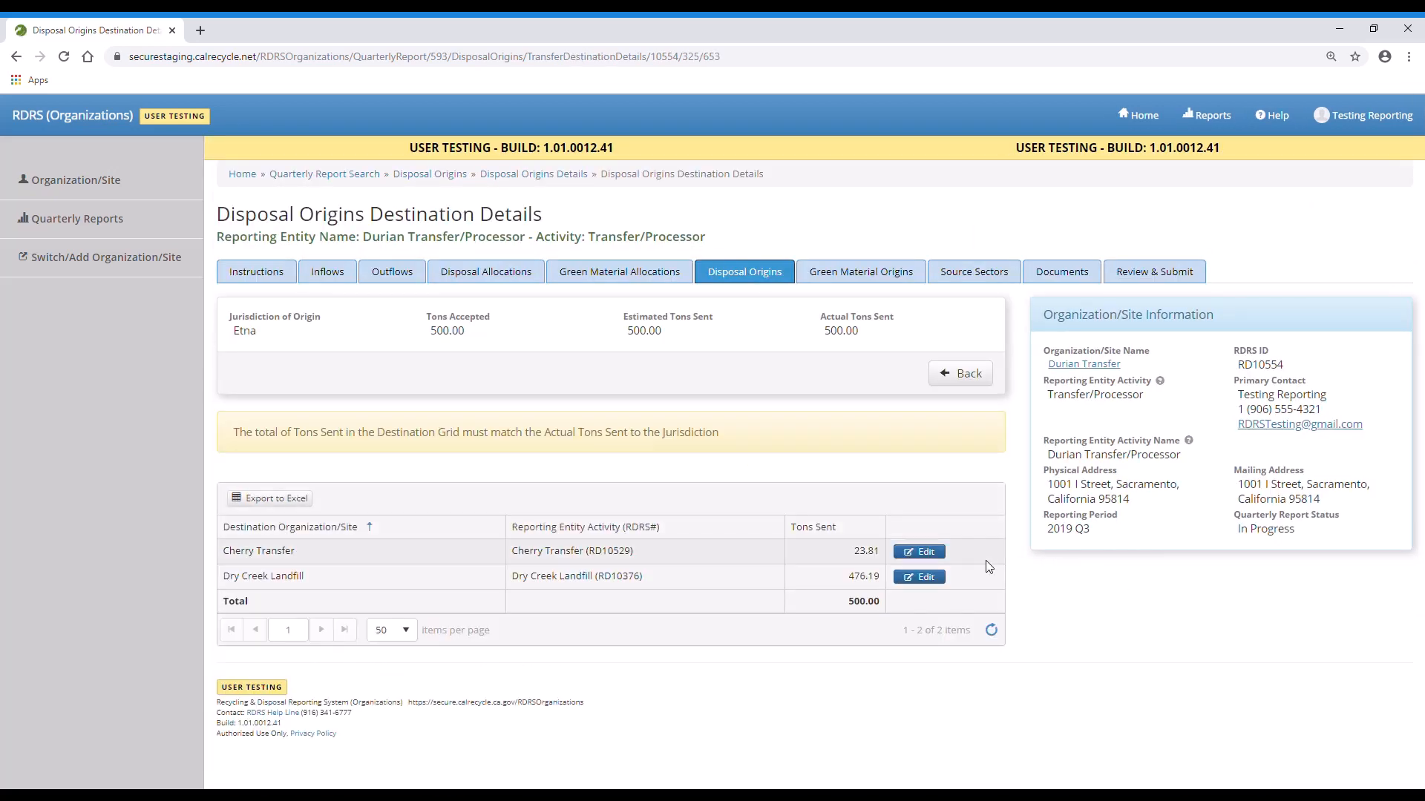
{"action": "left_click", "coordinate": [936, 554]}
{"action": "left_click_drag", "start_coordinate": [783, 561], "coordinate": [620, 554]}
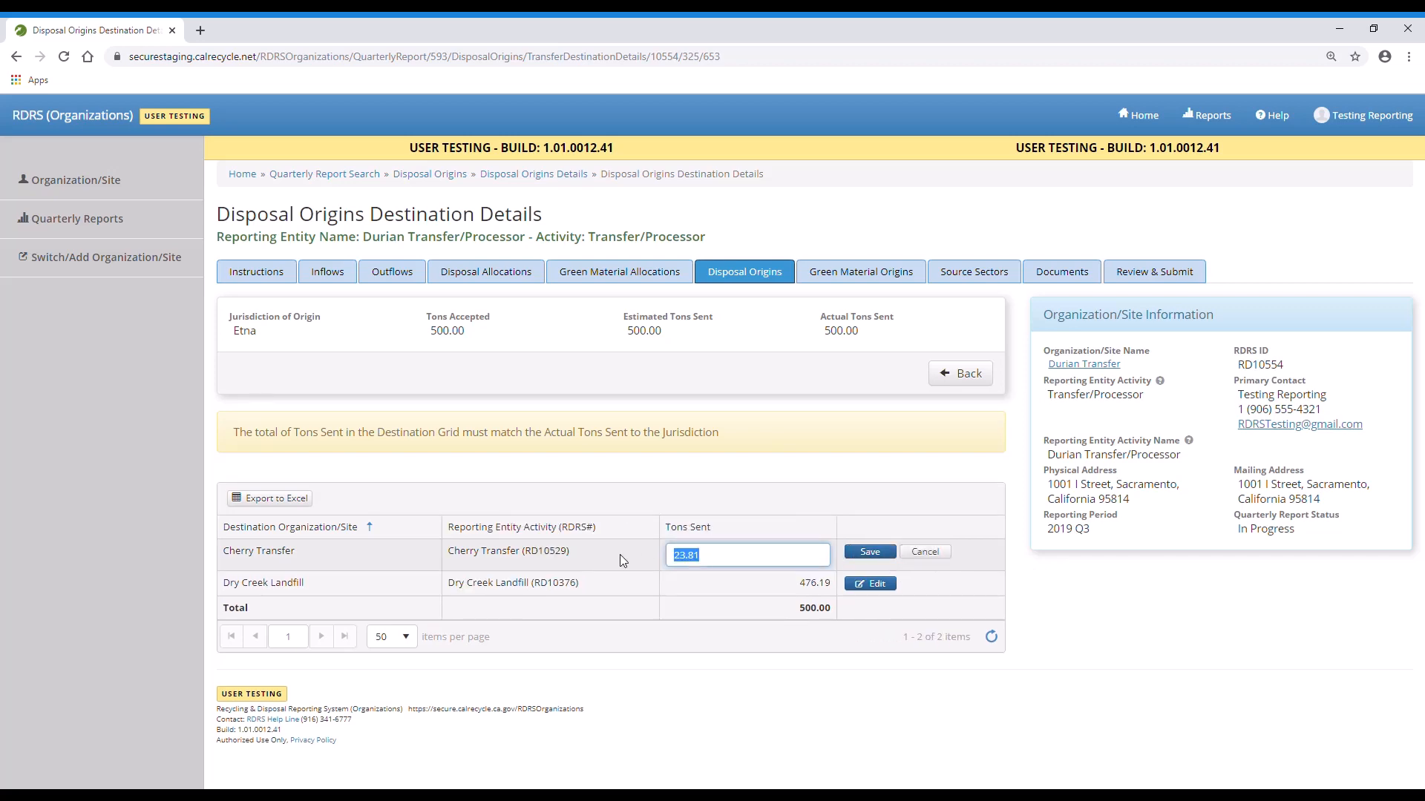
{"action": "type", "text": "0"}
{"action": "left_click", "coordinate": [881, 552]}
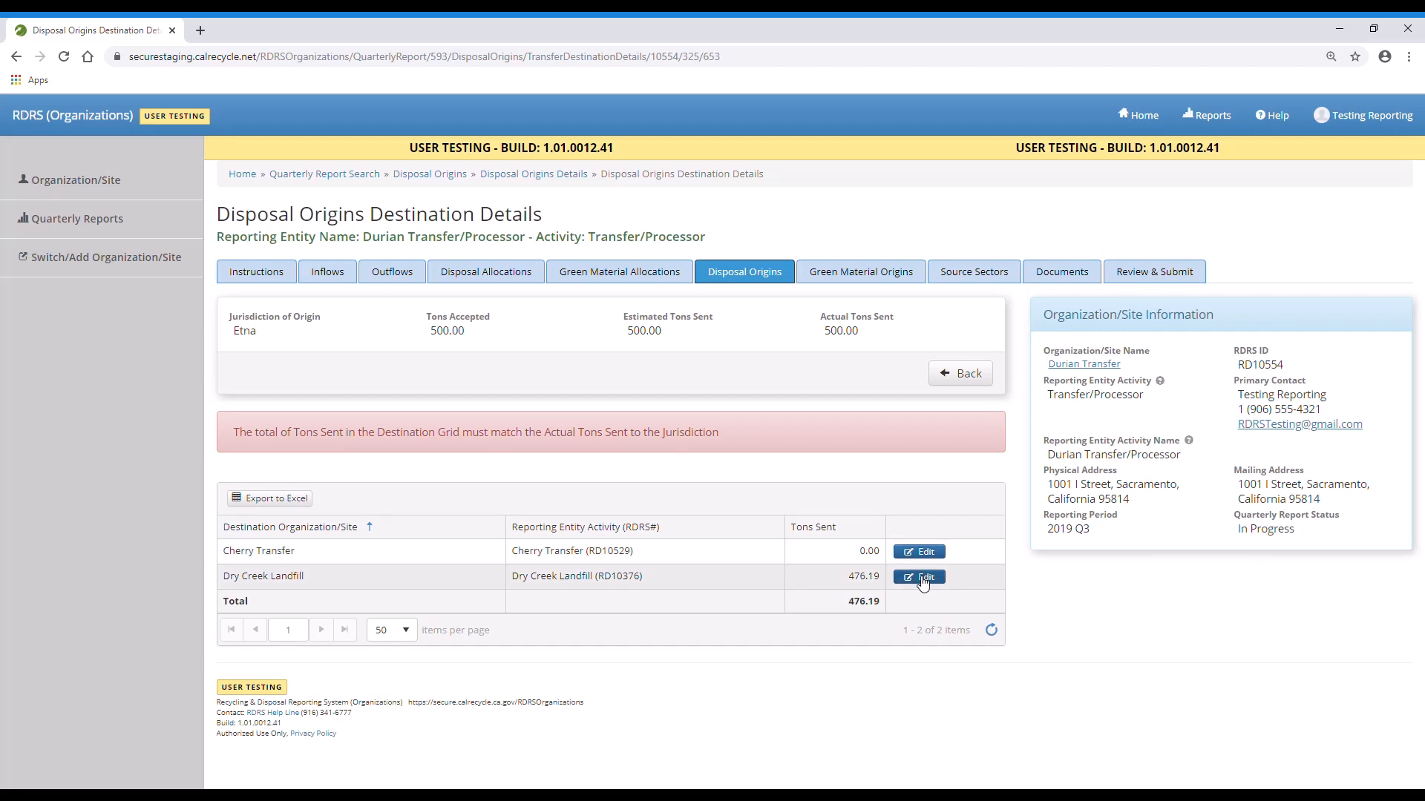
- Set Etna's tons sent to Dry Creek Landfill to 500, save, and return to the disposal origins details
{"action": "left_click", "coordinate": [909, 577]}
{"action": "left_click_drag", "start_coordinate": [742, 580], "coordinate": [632, 600]}
{"action": "type", "text": "500"}
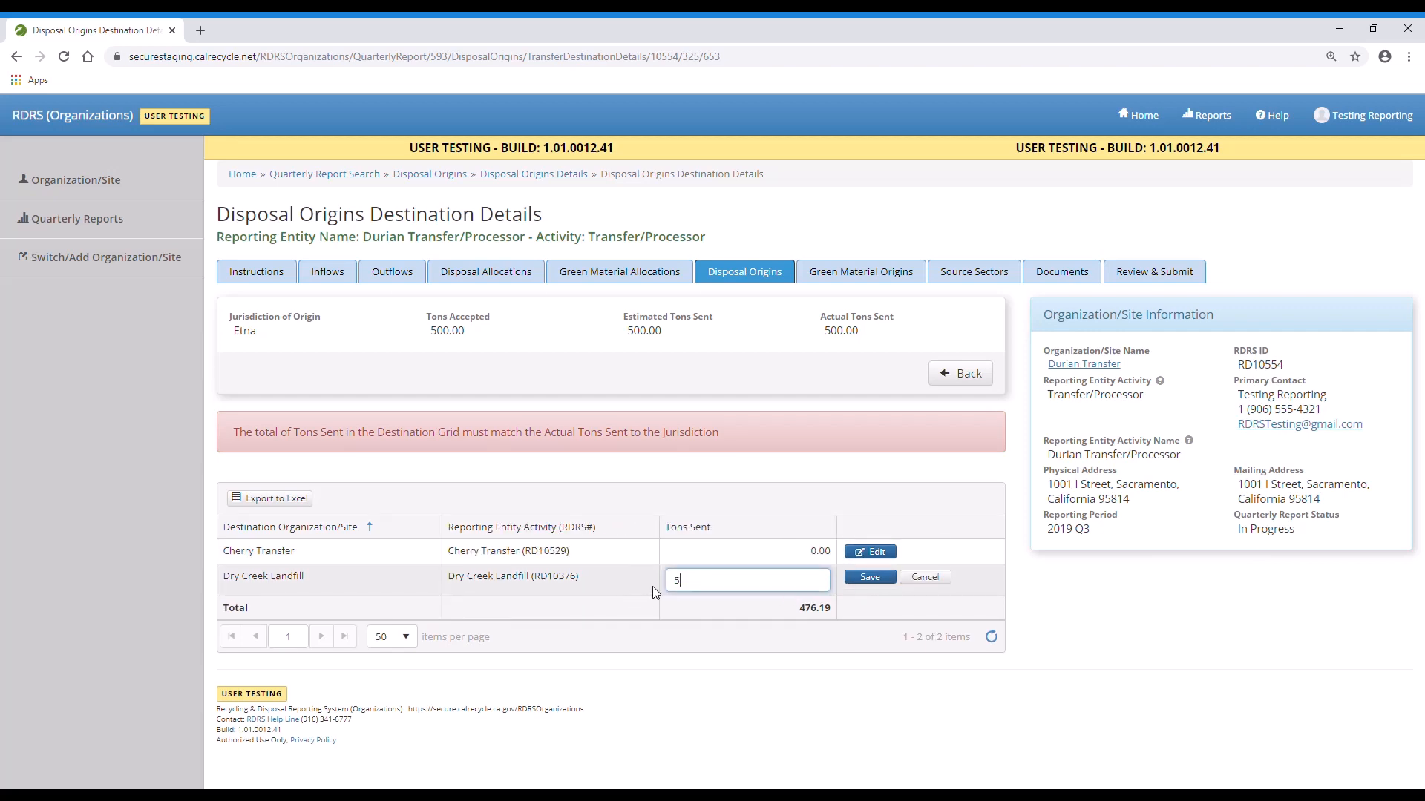
{"action": "left_click", "coordinate": [870, 579]}
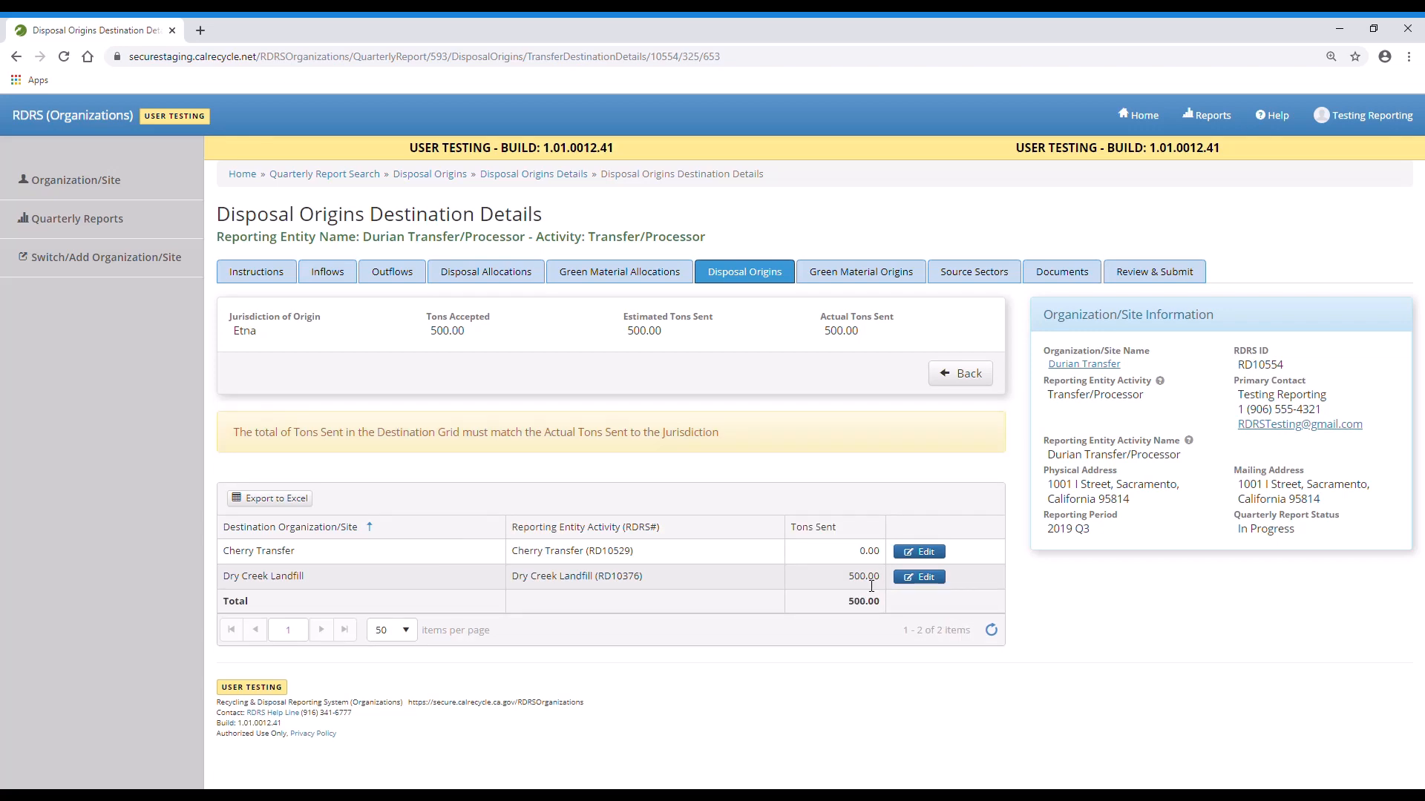
{"action": "left_click", "coordinate": [966, 374]}
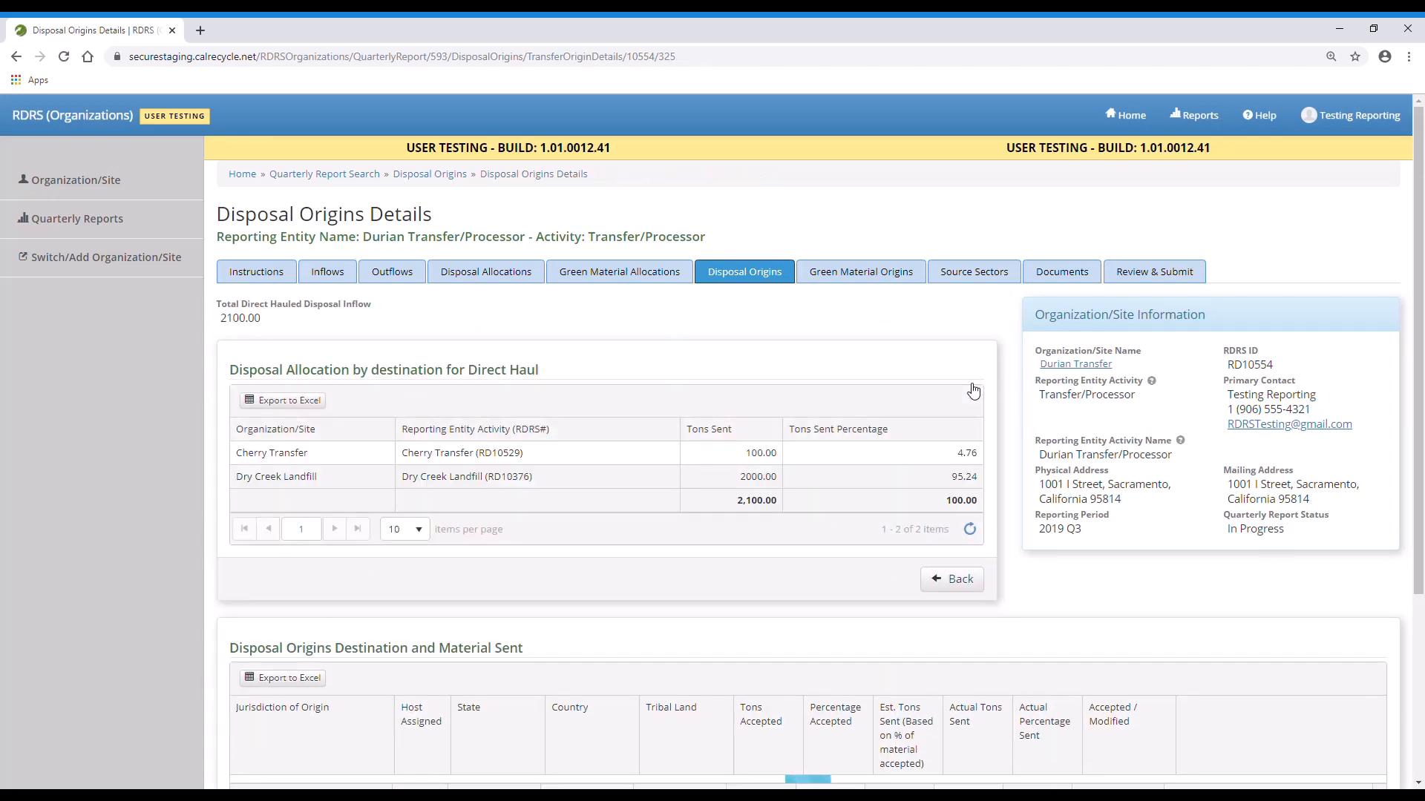
- Open Placer-Unincorporated's destination details, set its tons sent to Cherry Transfer to 0, and save the row
{"action": "scroll", "coordinate": [1003, 499], "scroll_direction": "down", "scroll_amount": 5}
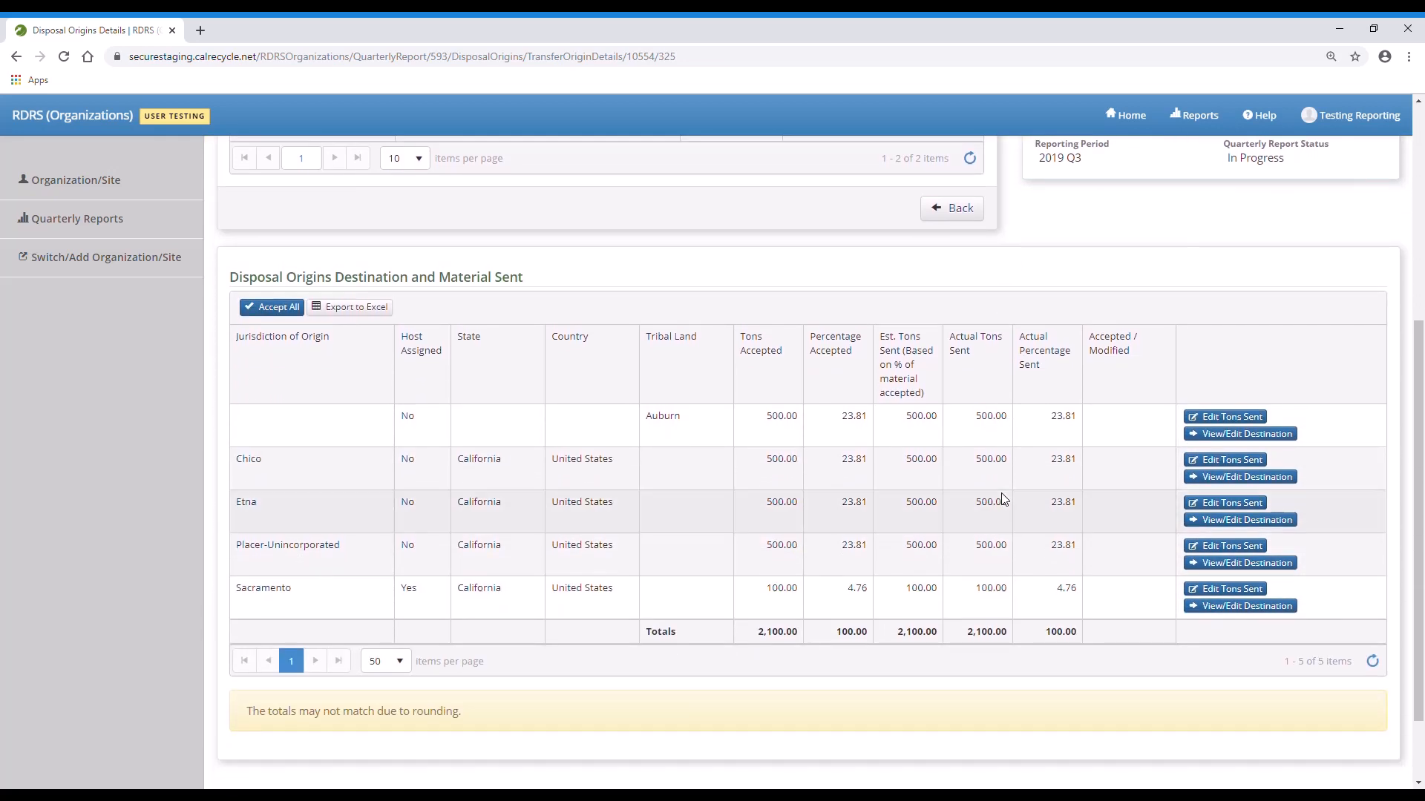
{"action": "left_click", "coordinate": [1212, 566]}
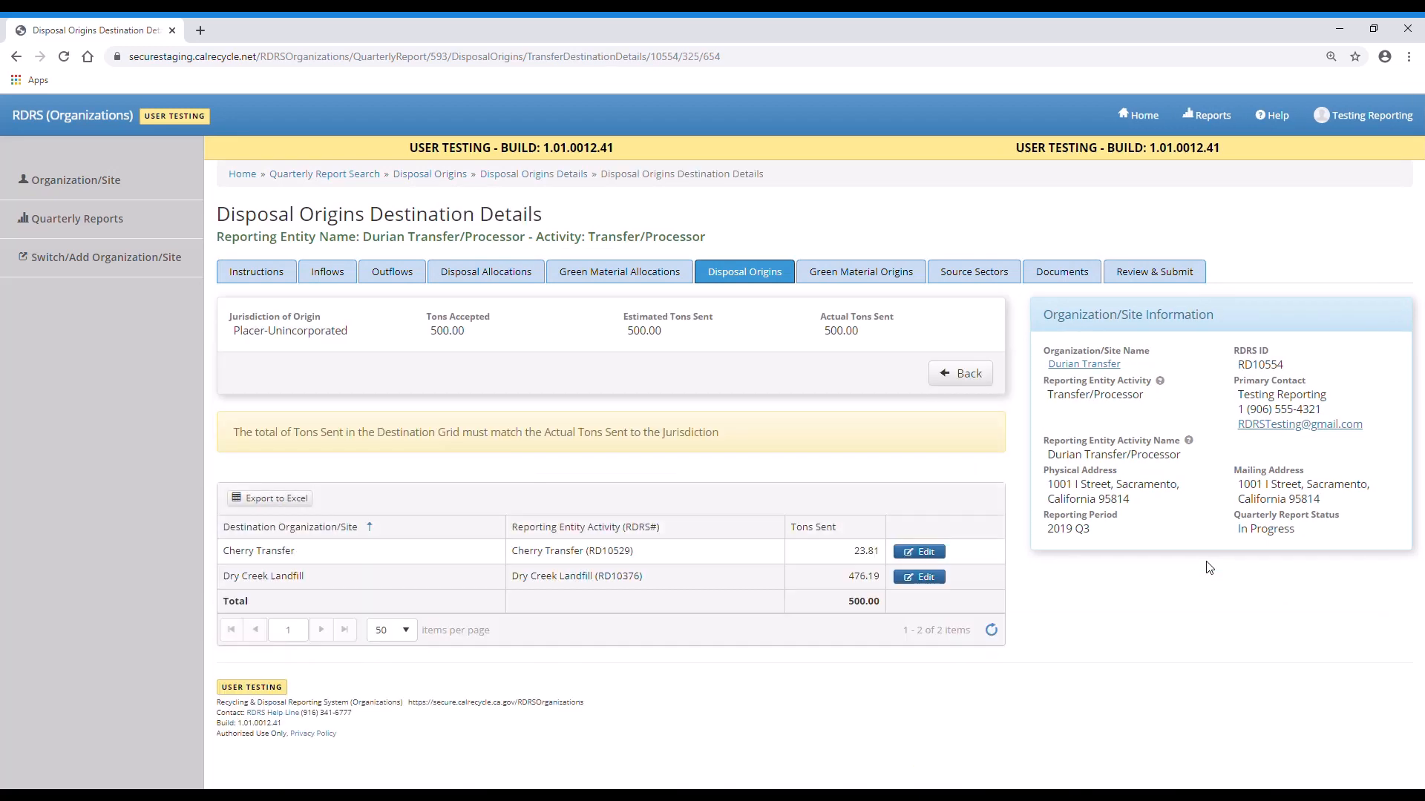
{"action": "left_click", "coordinate": [918, 551]}
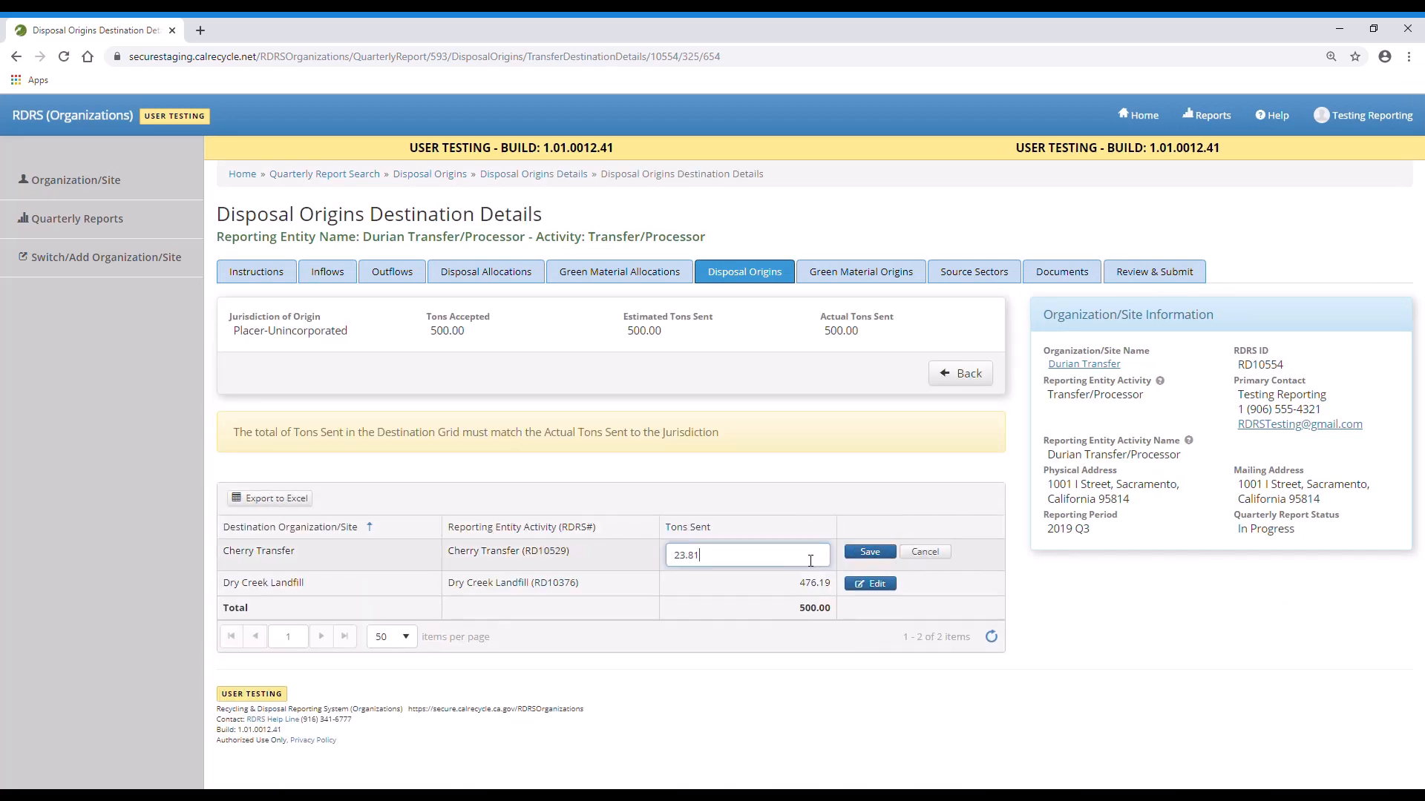
{"action": "left_click_drag", "start_coordinate": [706, 555], "coordinate": [586, 568]}
{"action": "type", "text": "0"}
{"action": "left_click", "coordinate": [856, 553]}
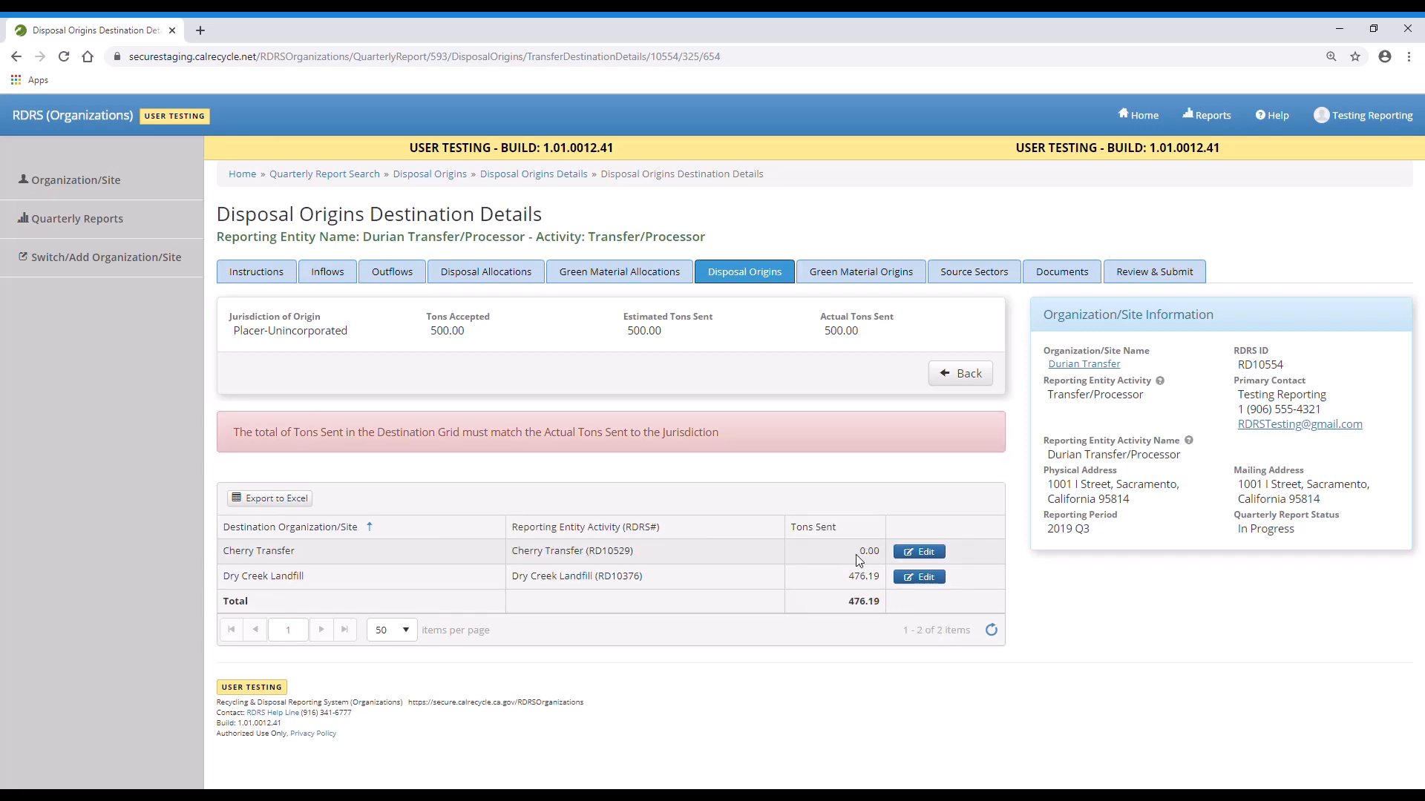
- Set Placer-Unincorporated's tons sent to Dry Creek Landfill to 500, save, and return to the disposal origins details
{"action": "left_click", "coordinate": [918, 577]}
{"action": "left_click_drag", "start_coordinate": [706, 580], "coordinate": [628, 589]}
{"action": "type", "text": "500"}
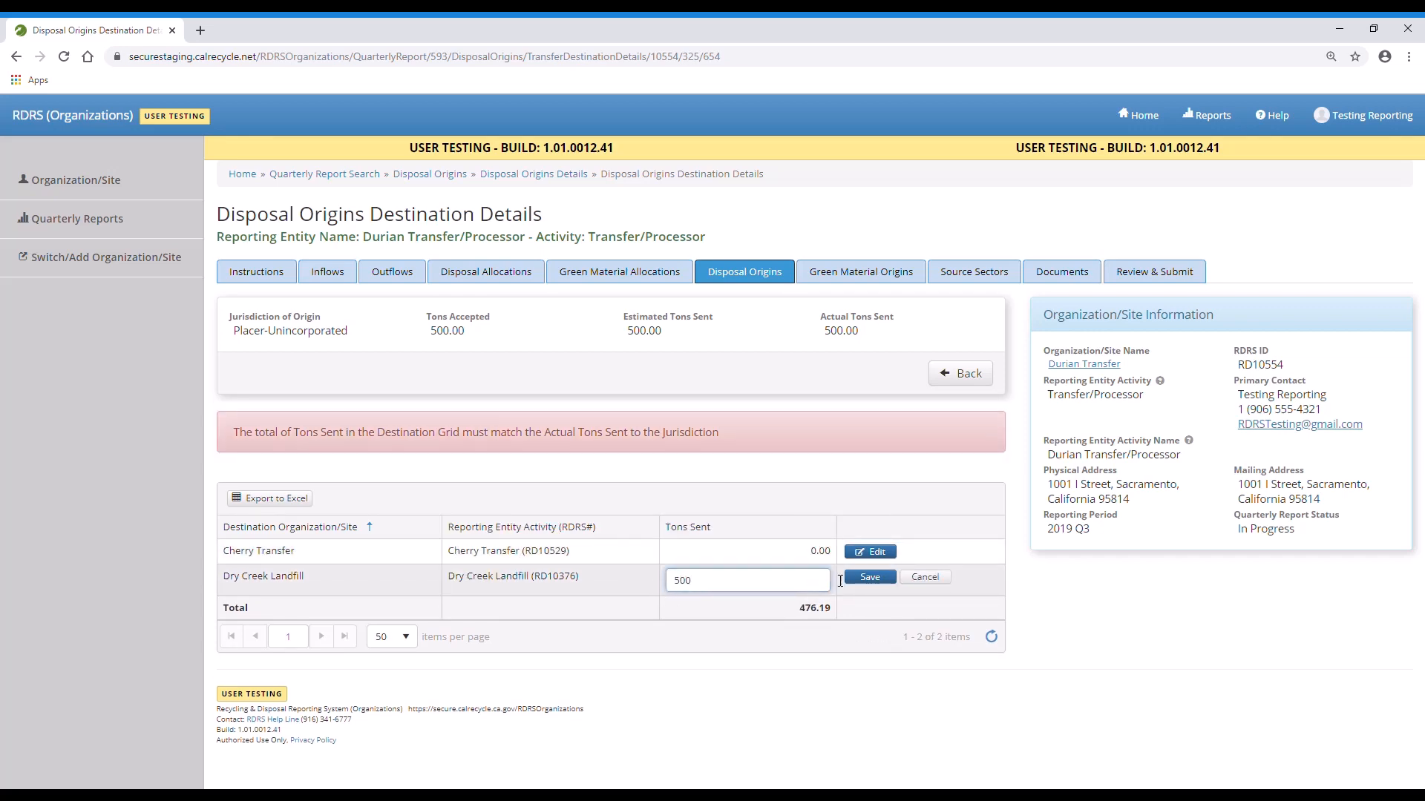
{"action": "left_click", "coordinate": [866, 578]}
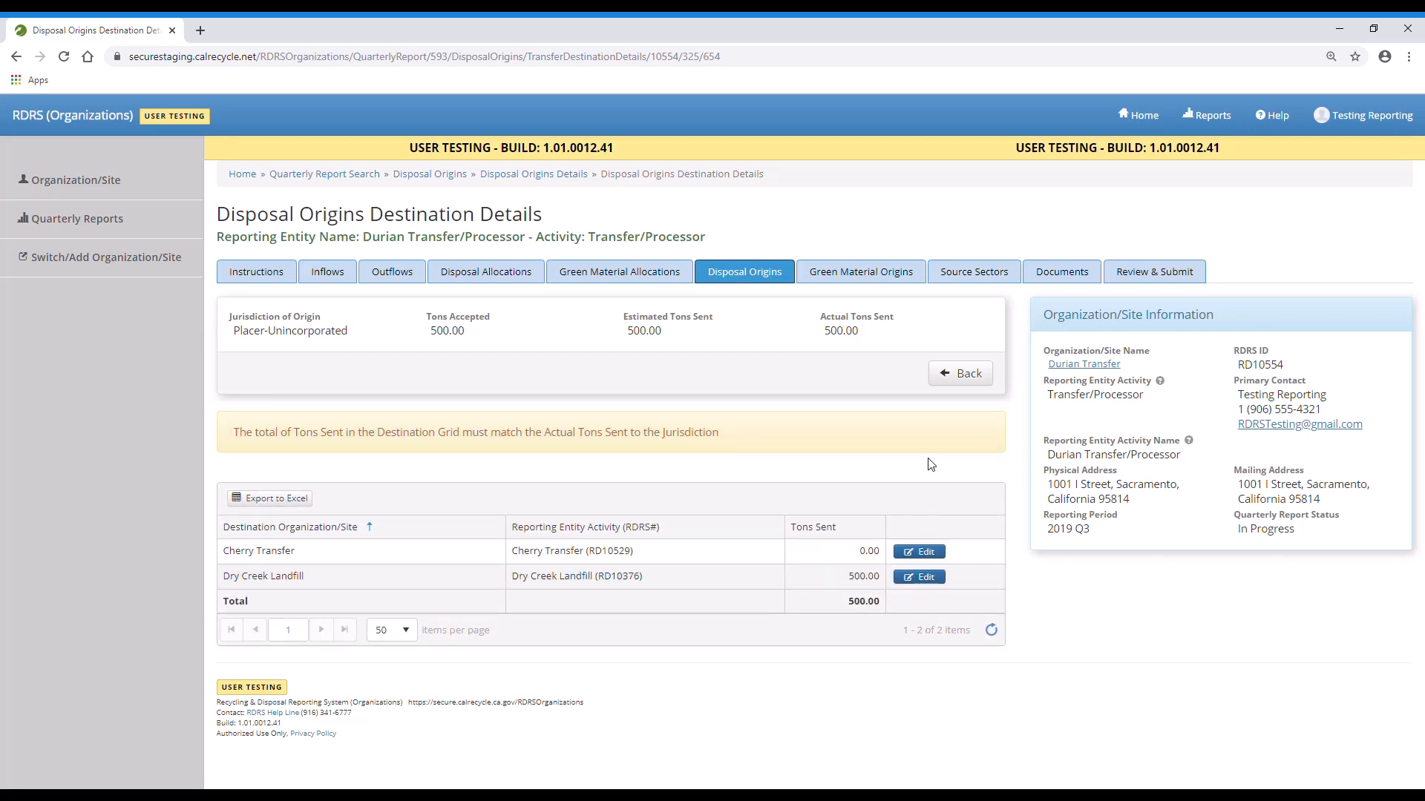
{"action": "left_click", "coordinate": [961, 386]}
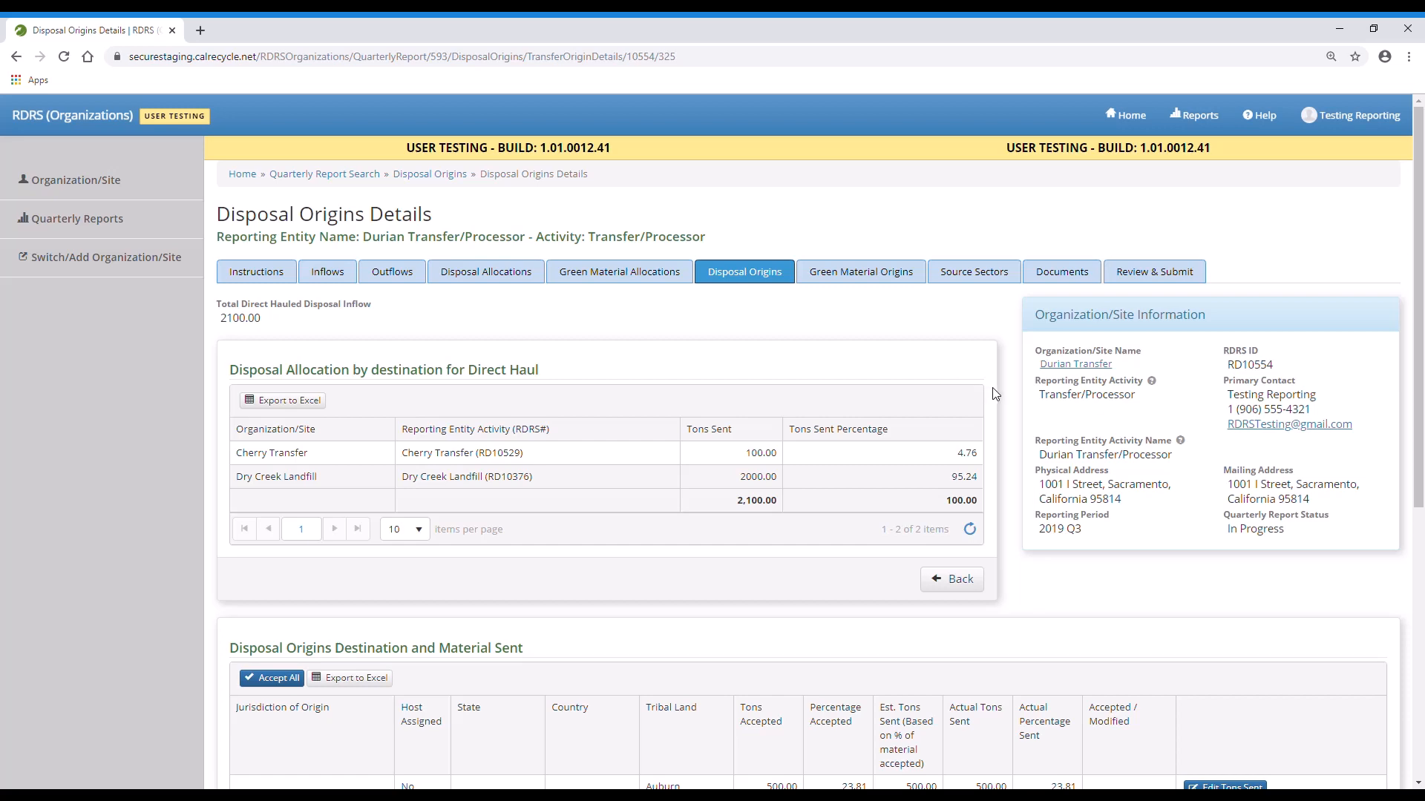
- Accept all disposal origins destination and material sent rows, and return to the Disposal Origins page
{"action": "scroll", "coordinate": [995, 393], "scroll_direction": "down", "scroll_amount": 3}
{"action": "left_click", "coordinate": [298, 459]}
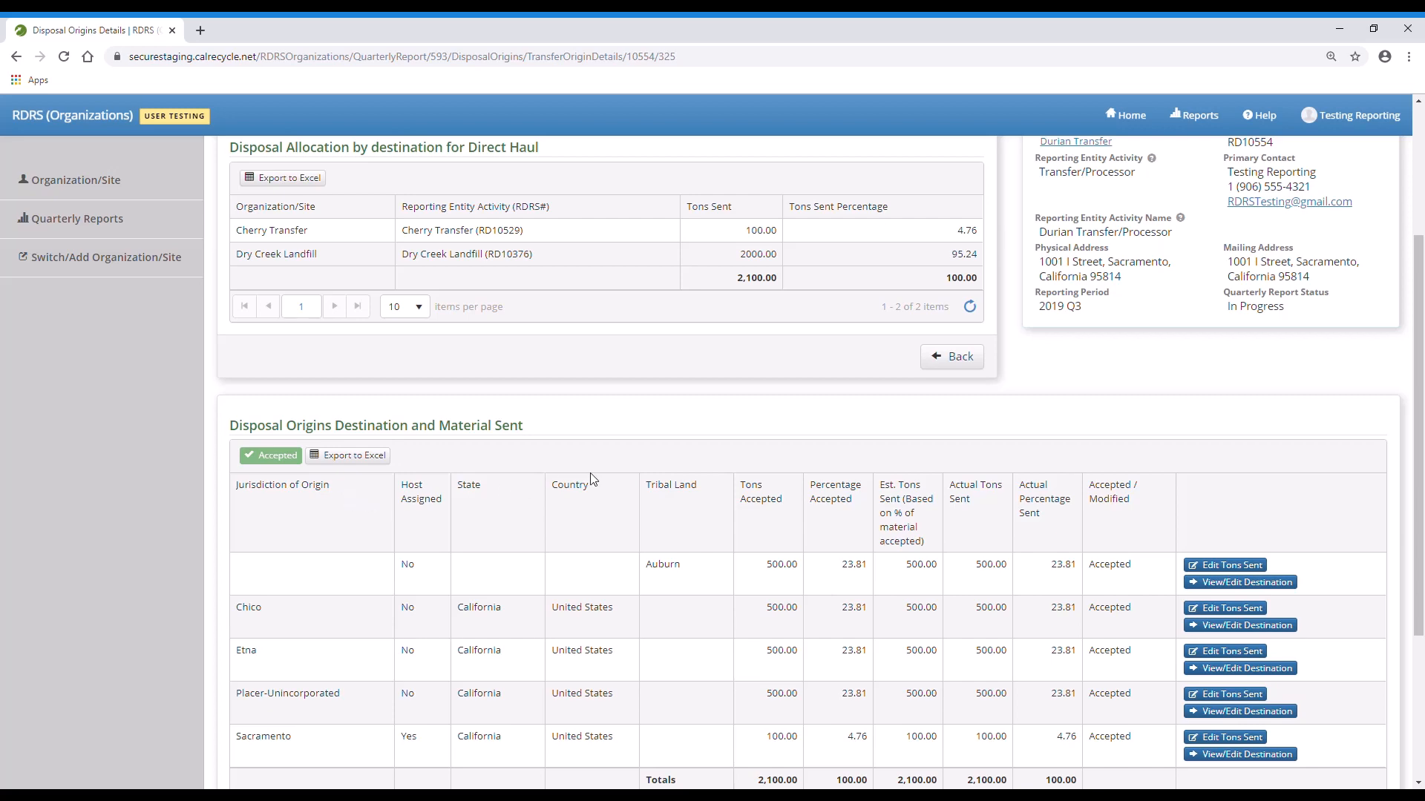
{"action": "left_click", "coordinate": [951, 364]}
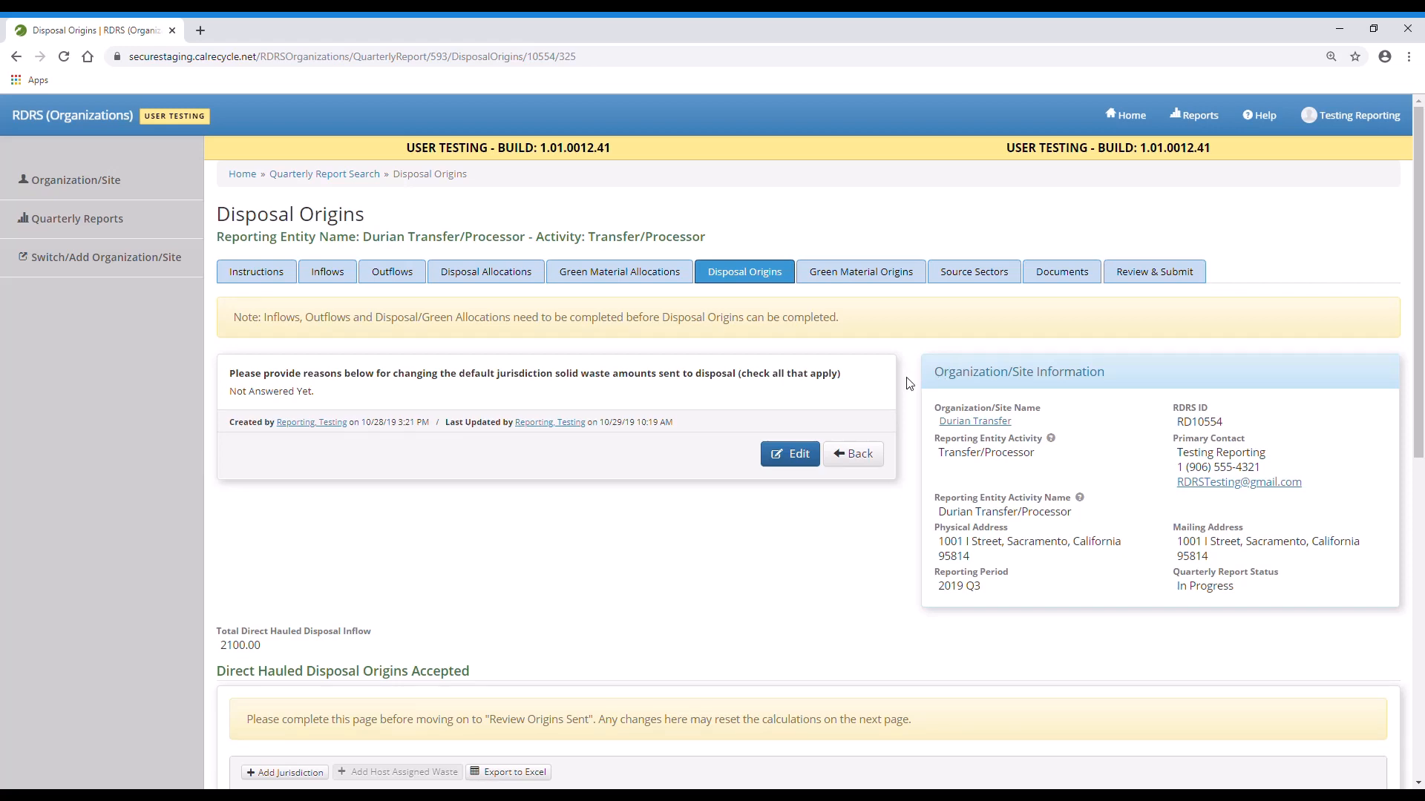
- Edit the host assigned allocation: set tons assigned due to no origin information to 100 and both load counts to 0, and save
{"action": "scroll", "coordinate": [909, 383], "scroll_direction": "down", "scroll_amount": 3}
{"action": "scroll", "coordinate": [909, 383], "scroll_direction": "down", "scroll_amount": 5}
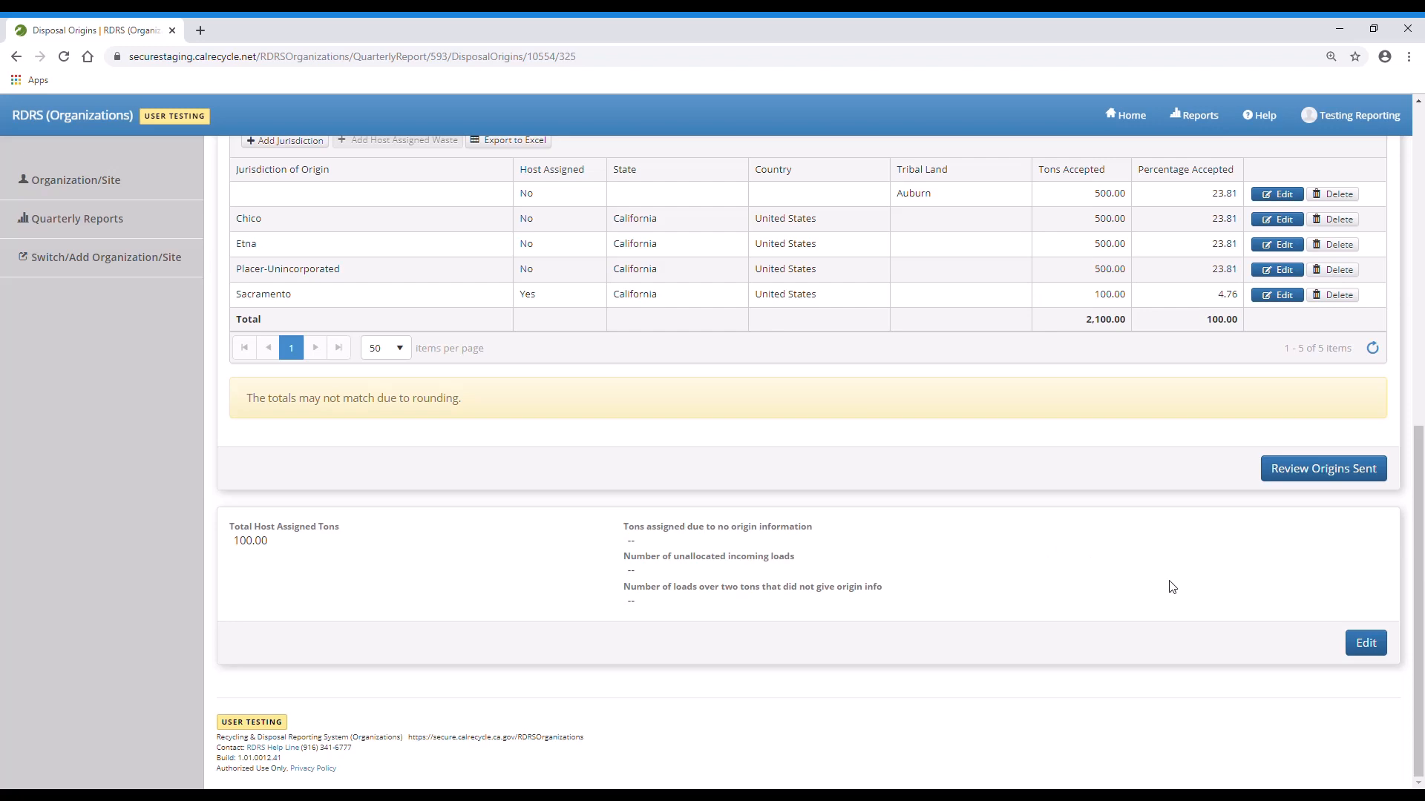
{"action": "left_click", "coordinate": [1366, 646]}
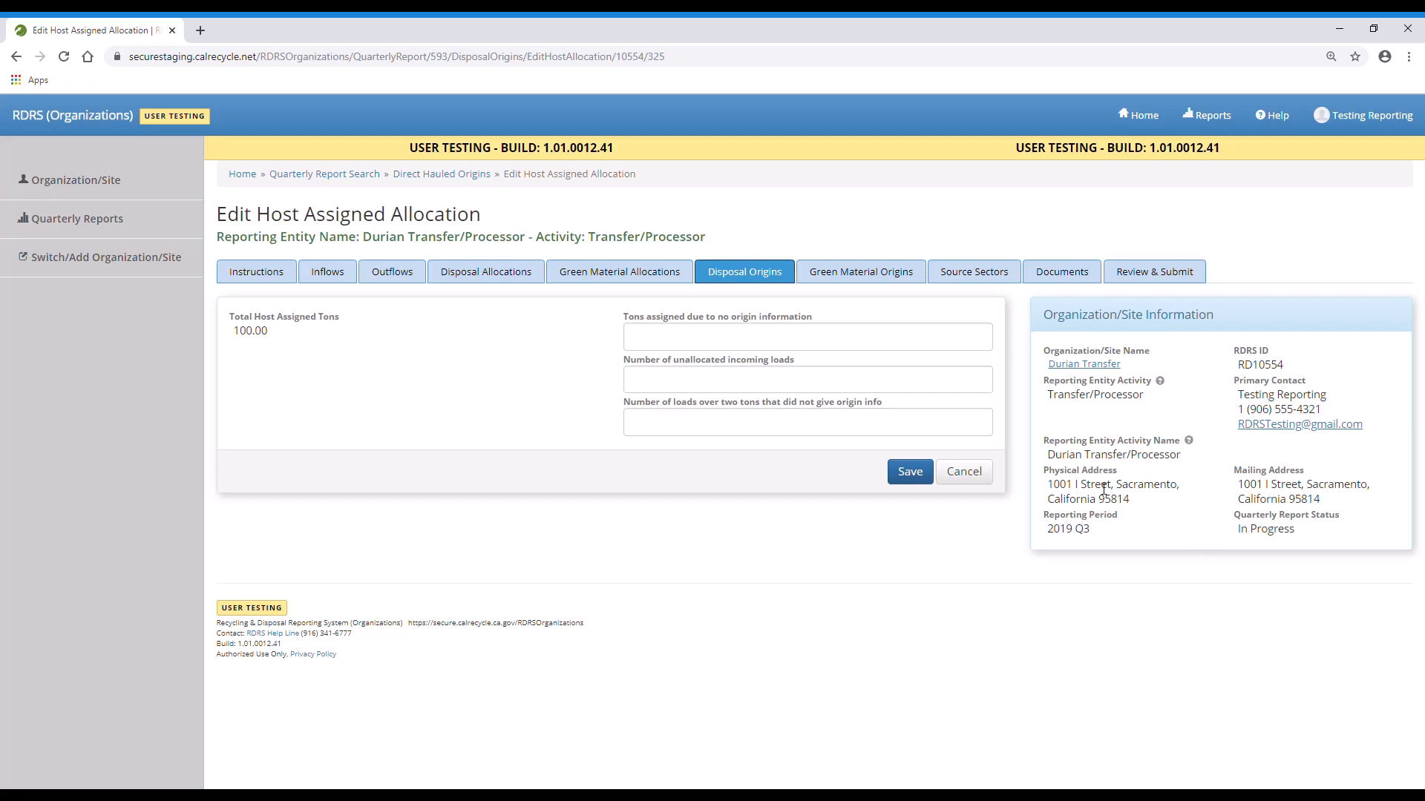
{"action": "left_click", "coordinate": [711, 346]}
{"action": "type", "text": "100"}
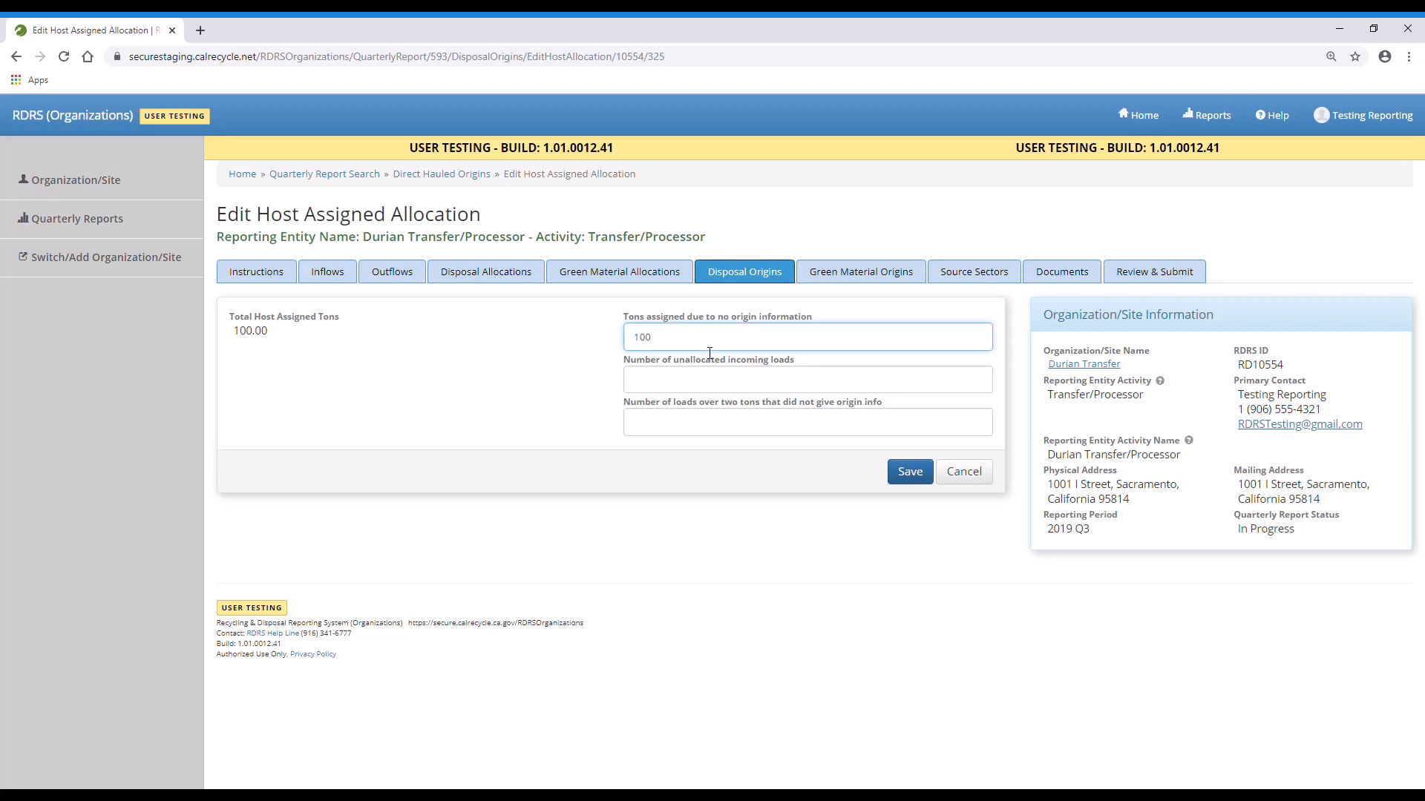
{"action": "left_click", "coordinate": [712, 381]}
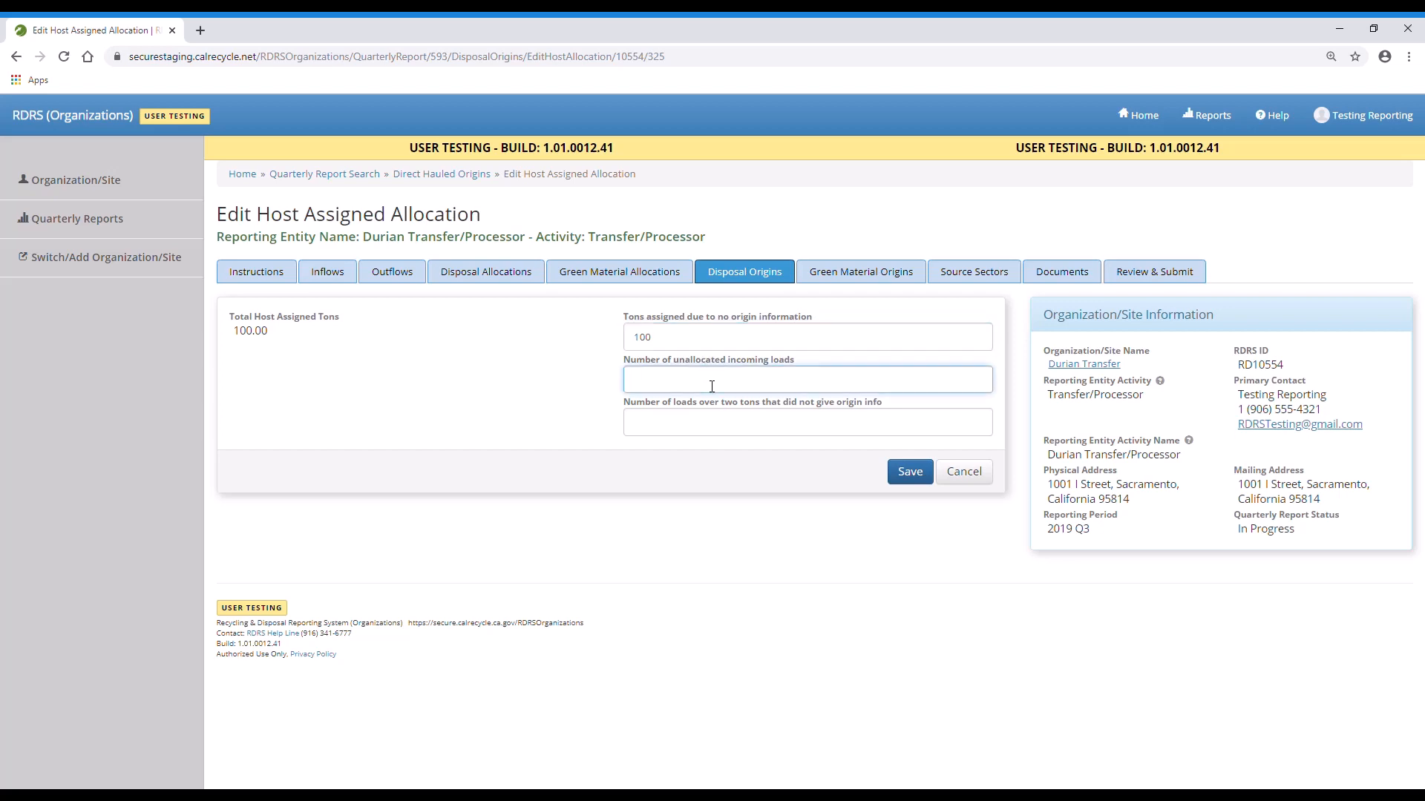
{"action": "type", "text": "0"}
{"action": "left_click", "coordinate": [724, 429]}
{"action": "type", "text": "0"}
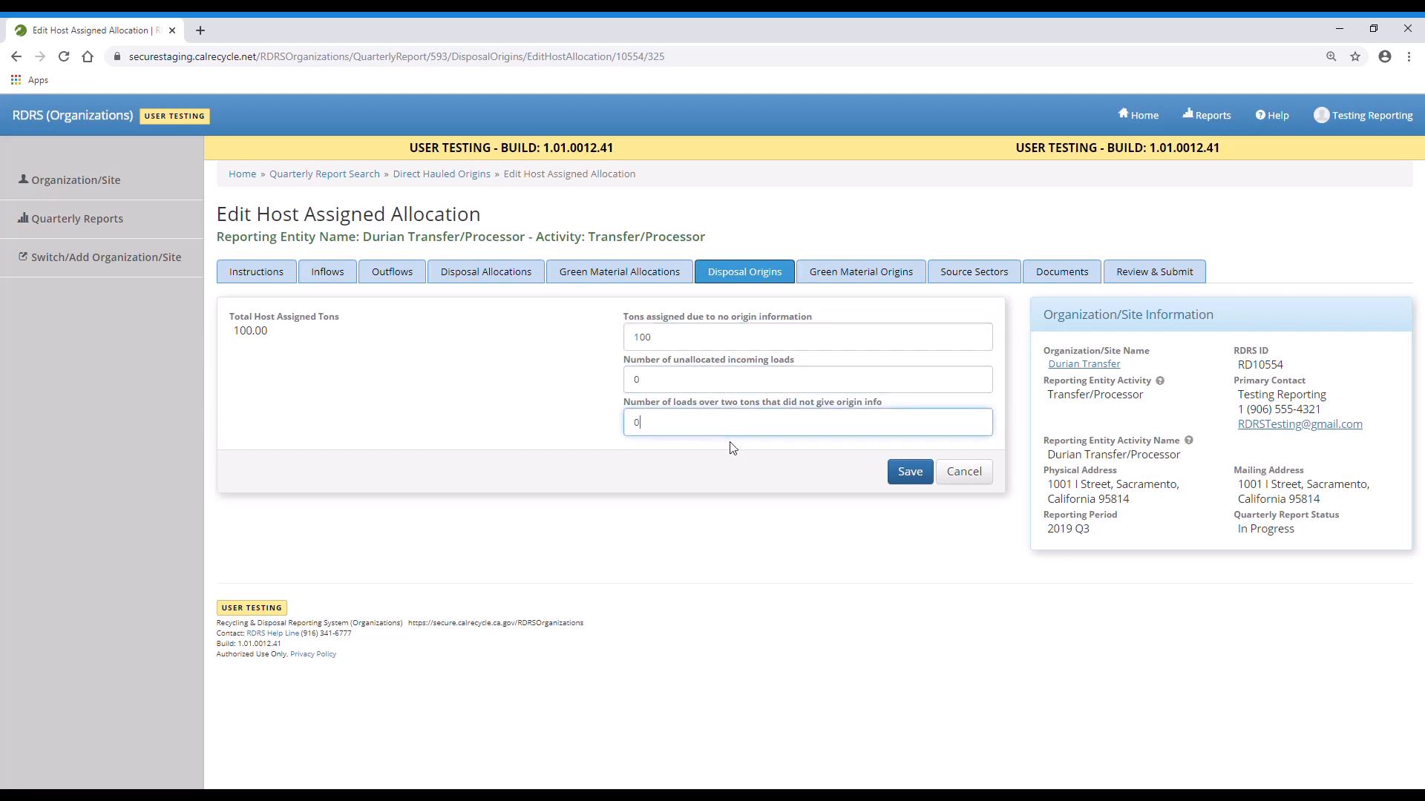
{"action": "left_click", "coordinate": [908, 473]}
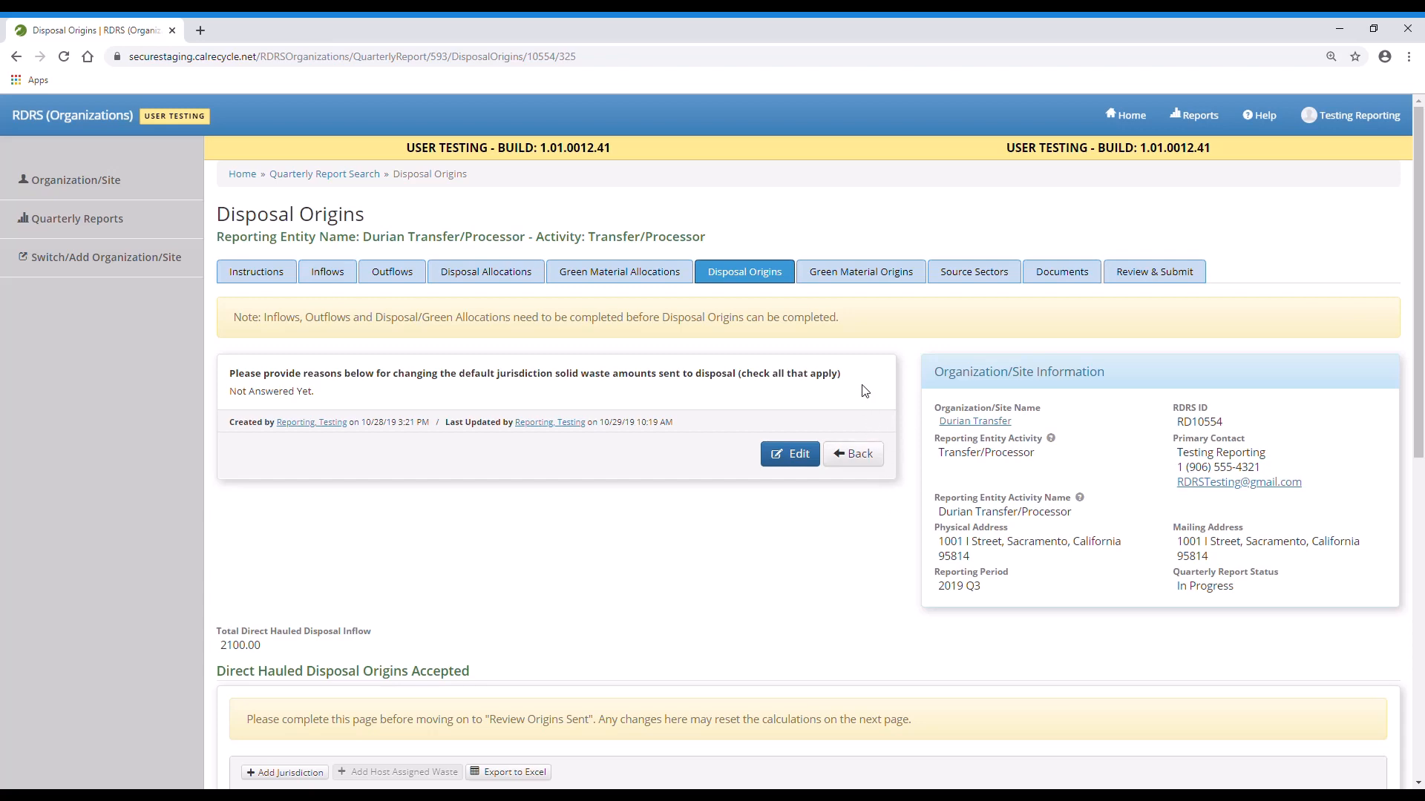
- Look over Green Material Origins, then set the source sectors methodology to "Assign source sector based on billing records" and save
{"action": "left_click", "coordinate": [857, 279]}
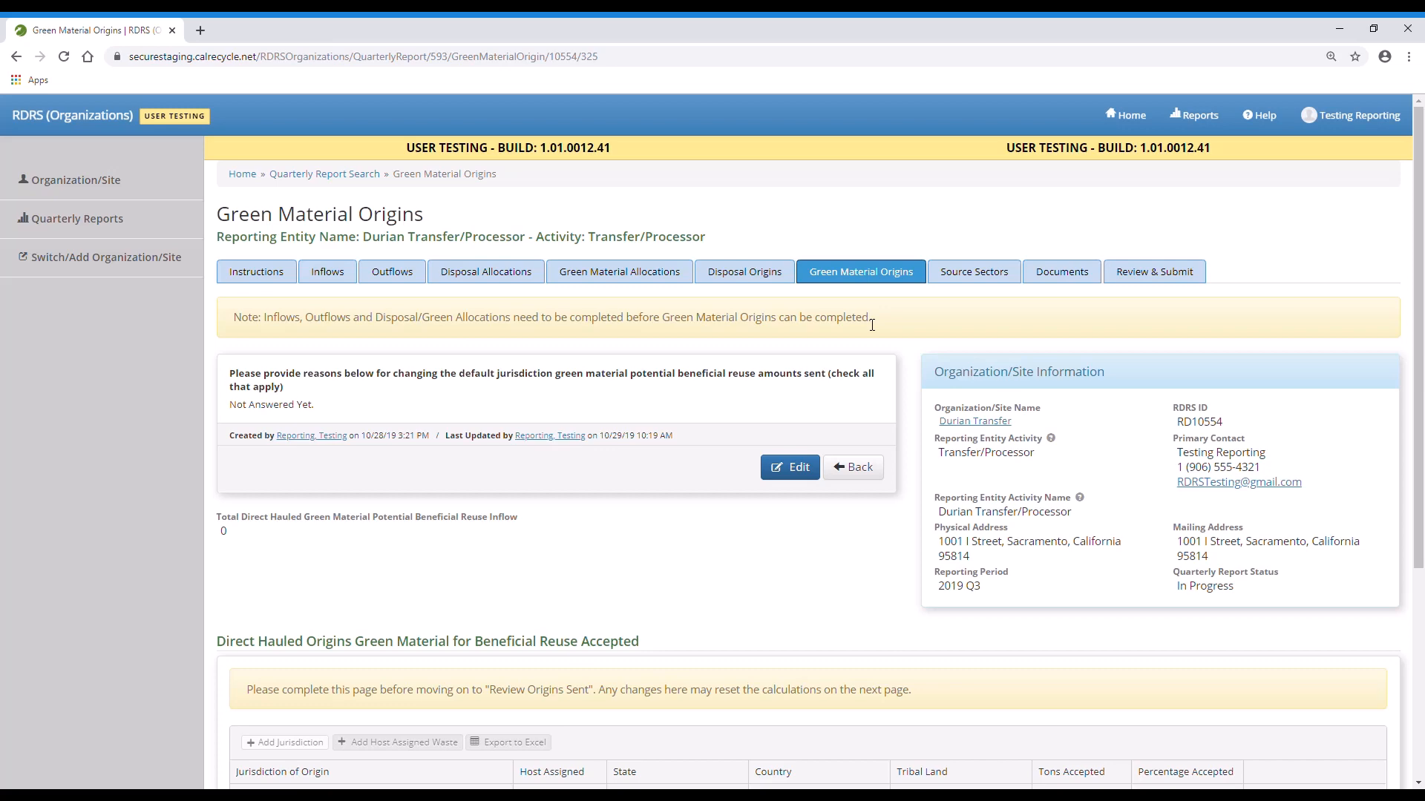
{"action": "left_click", "coordinate": [956, 281]}
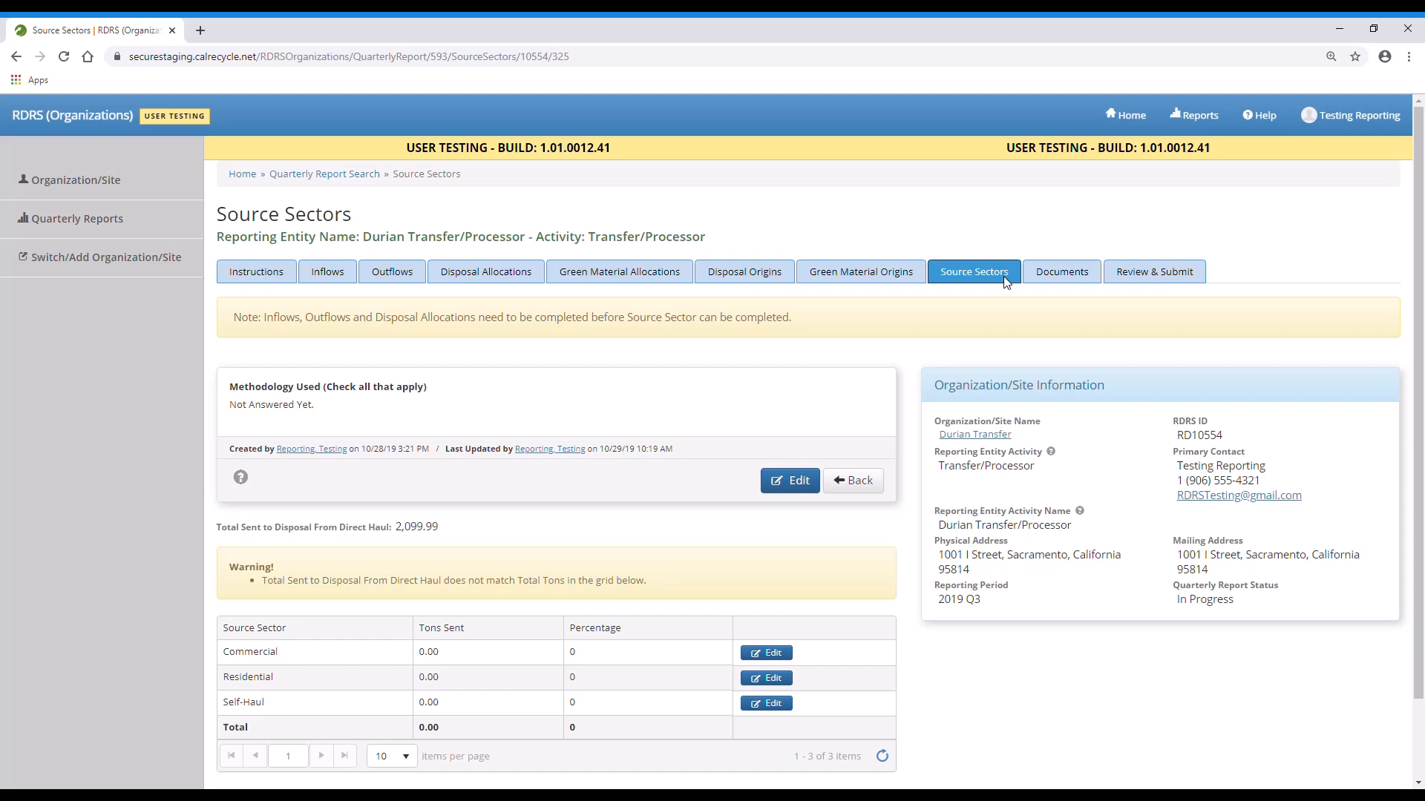
{"action": "left_click", "coordinate": [814, 496]}
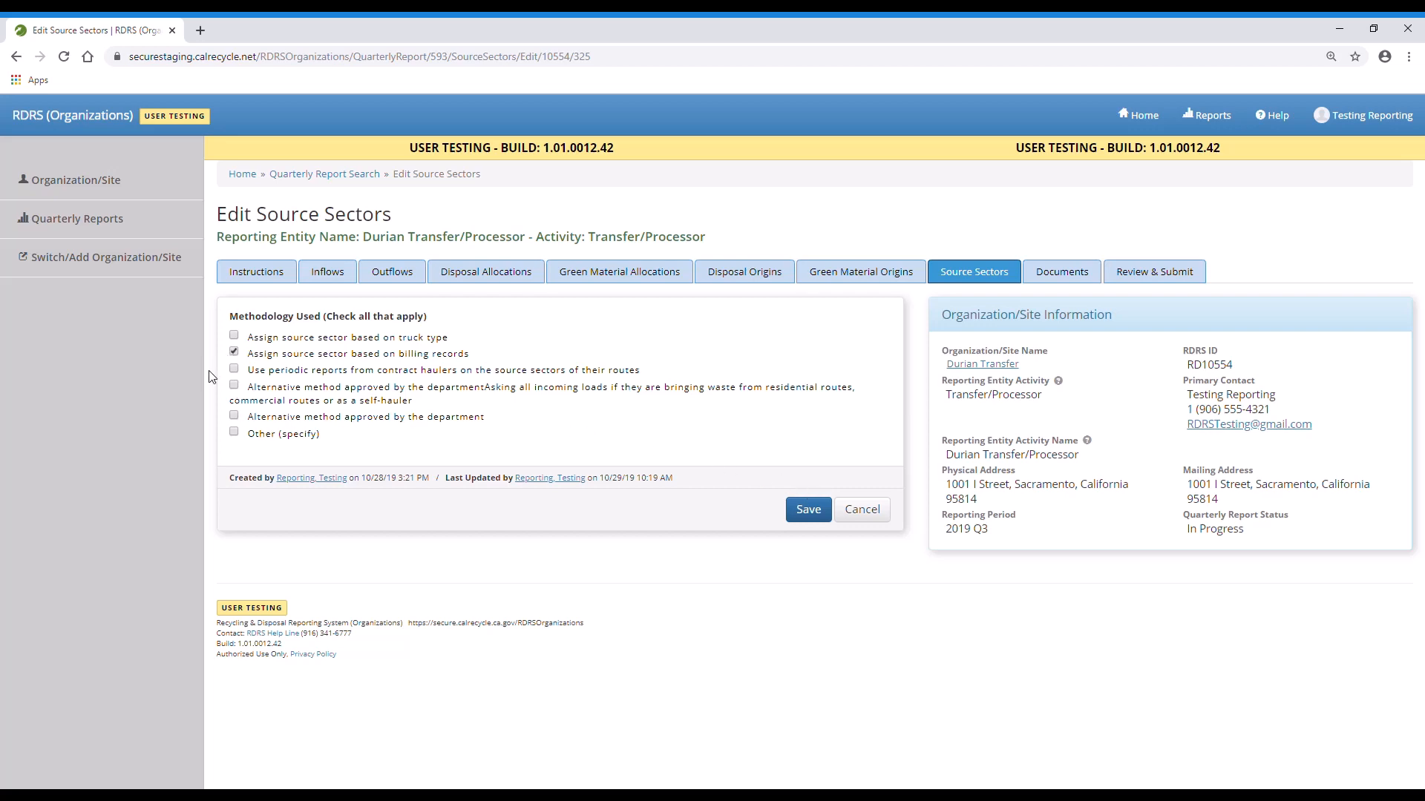
{"action": "left_click", "coordinate": [813, 520]}
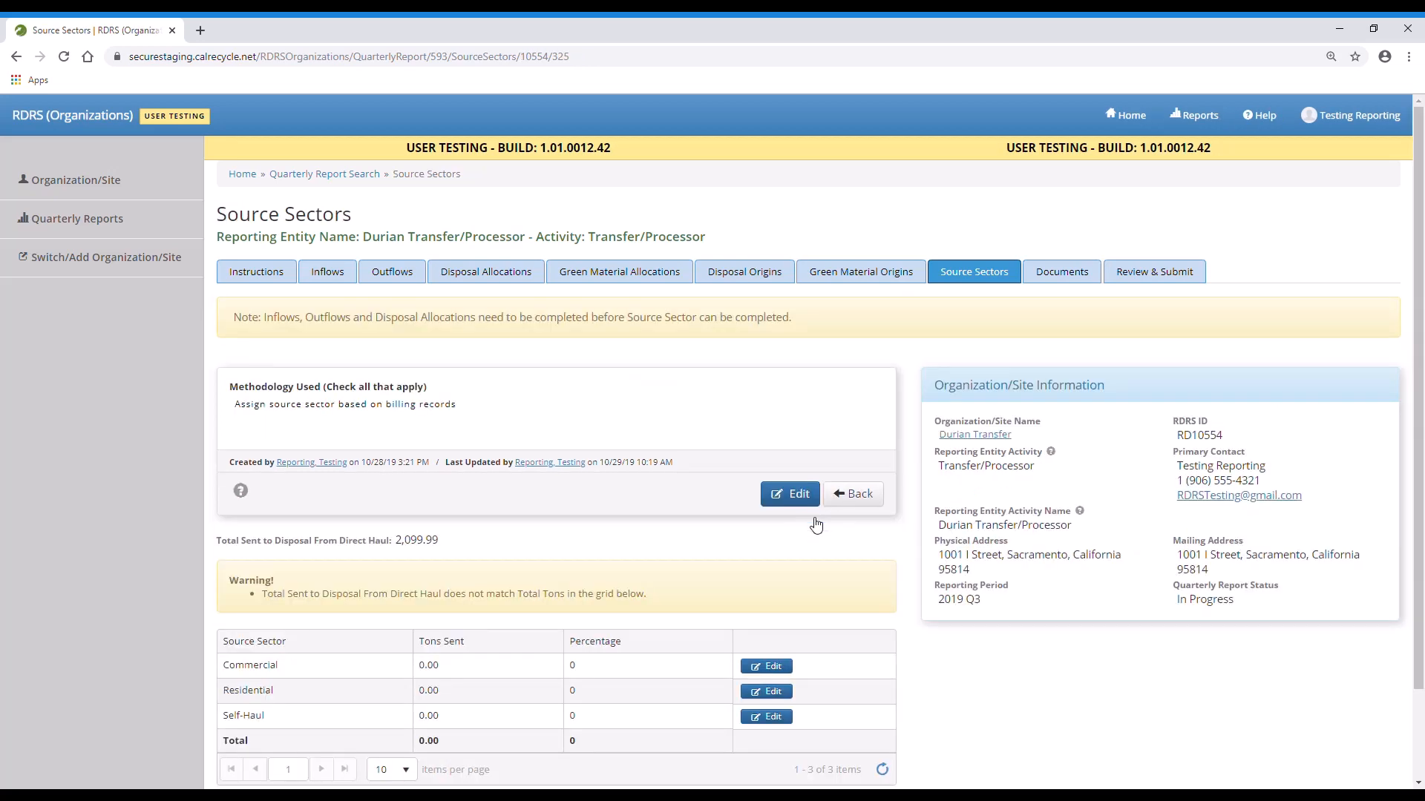
- Set the Commercial source sector's percentage to 41 and save the row
{"action": "scroll", "coordinate": [816, 525], "scroll_direction": "down", "scroll_amount": 1}
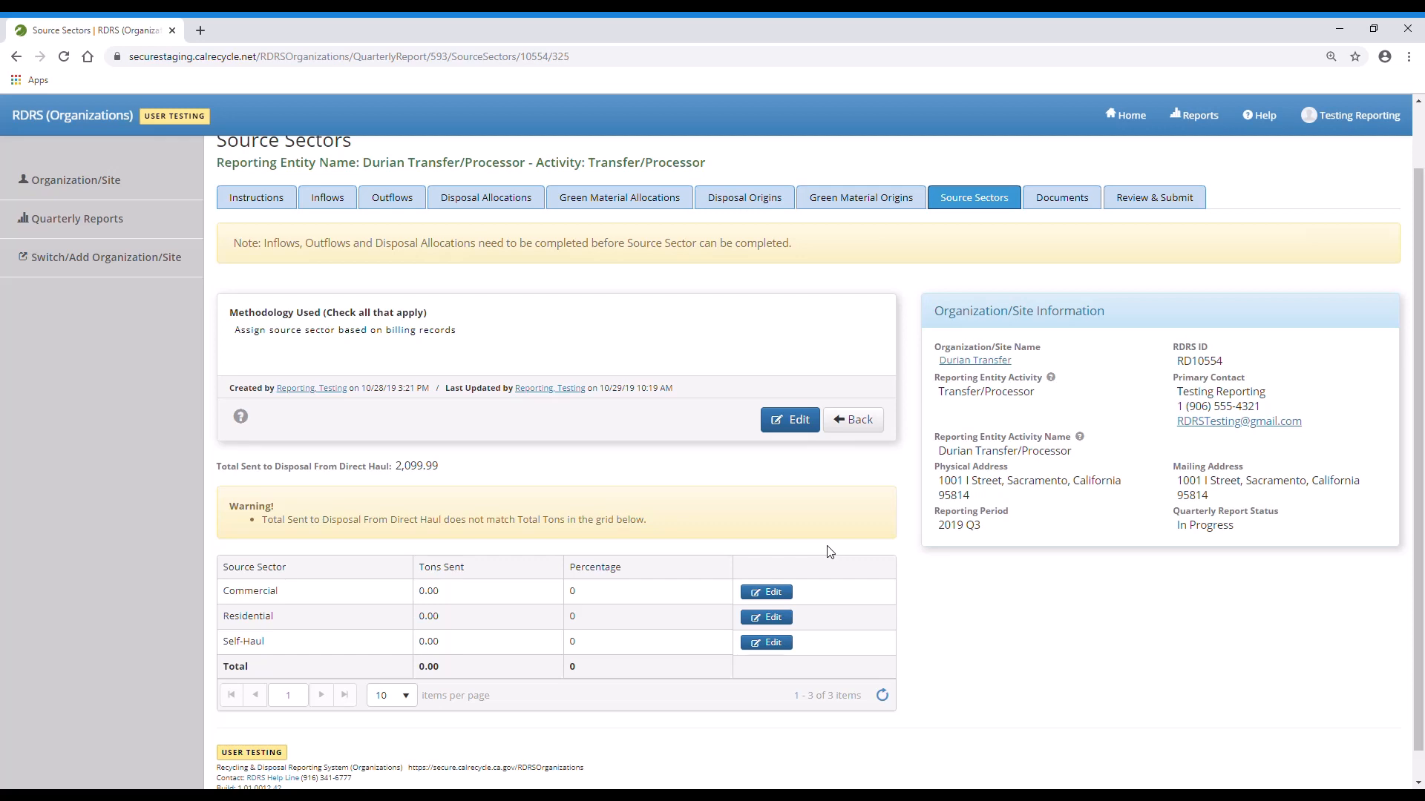
{"action": "left_click", "coordinate": [767, 592]}
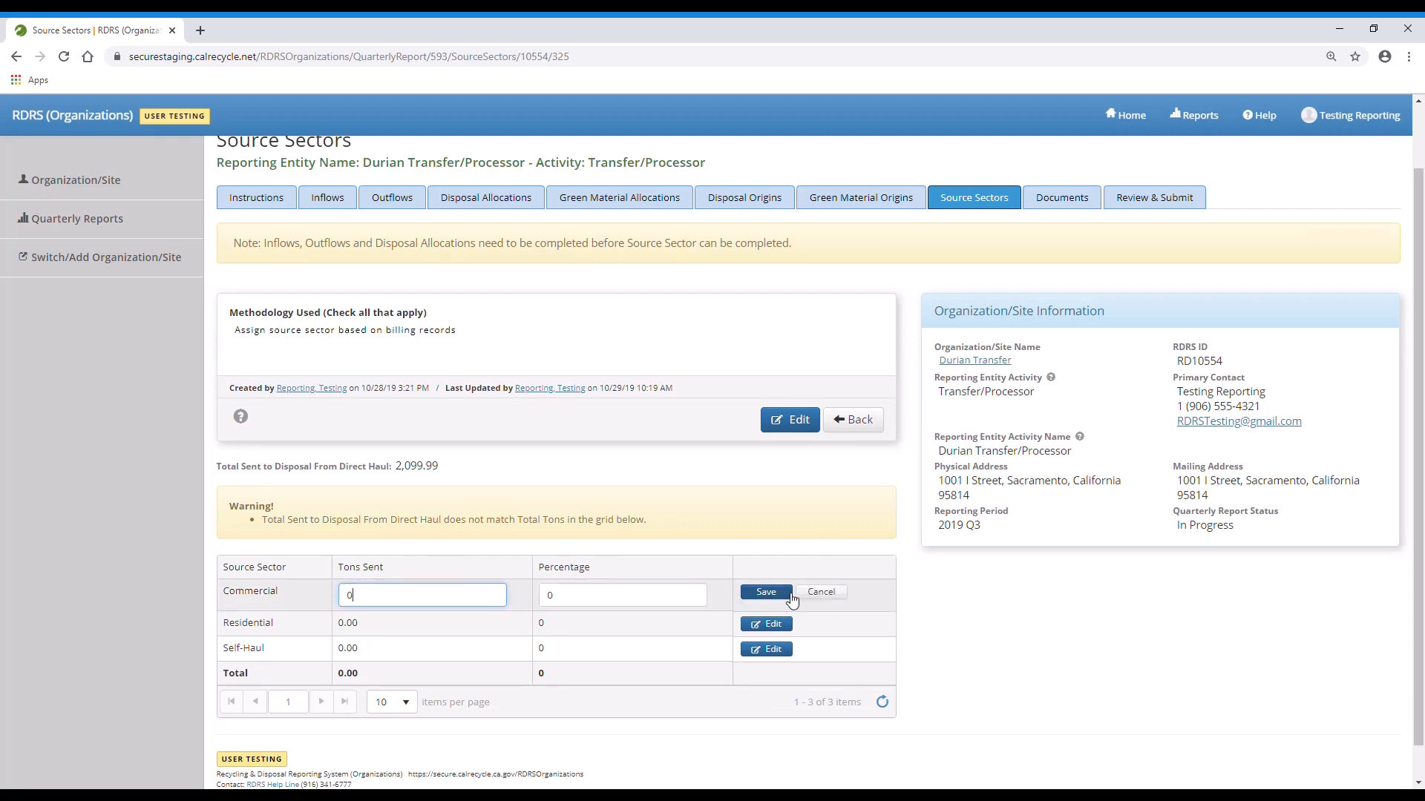
{"action": "left_click", "coordinate": [658, 606]}
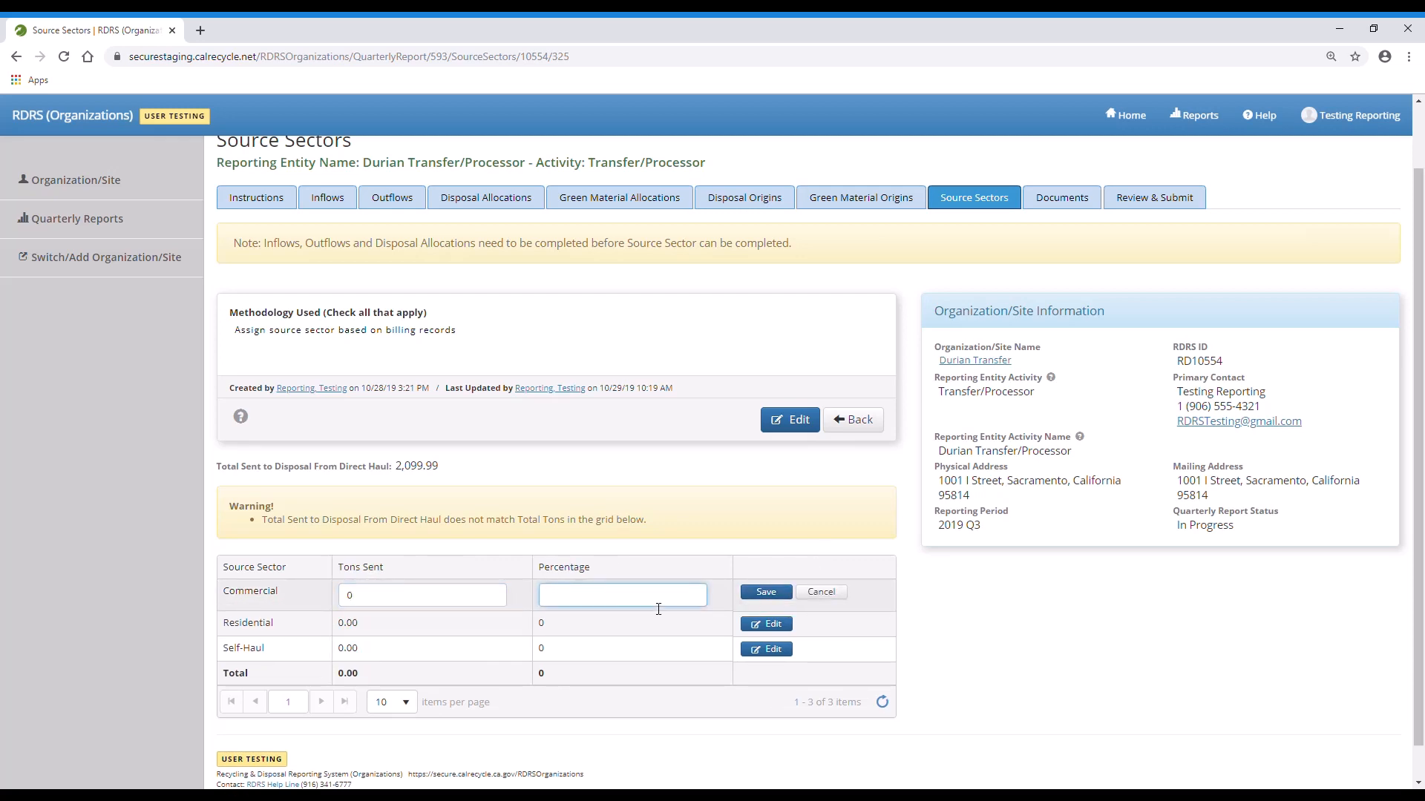
{"action": "type", "text": "41"}
{"action": "left_click", "coordinate": [768, 593]}
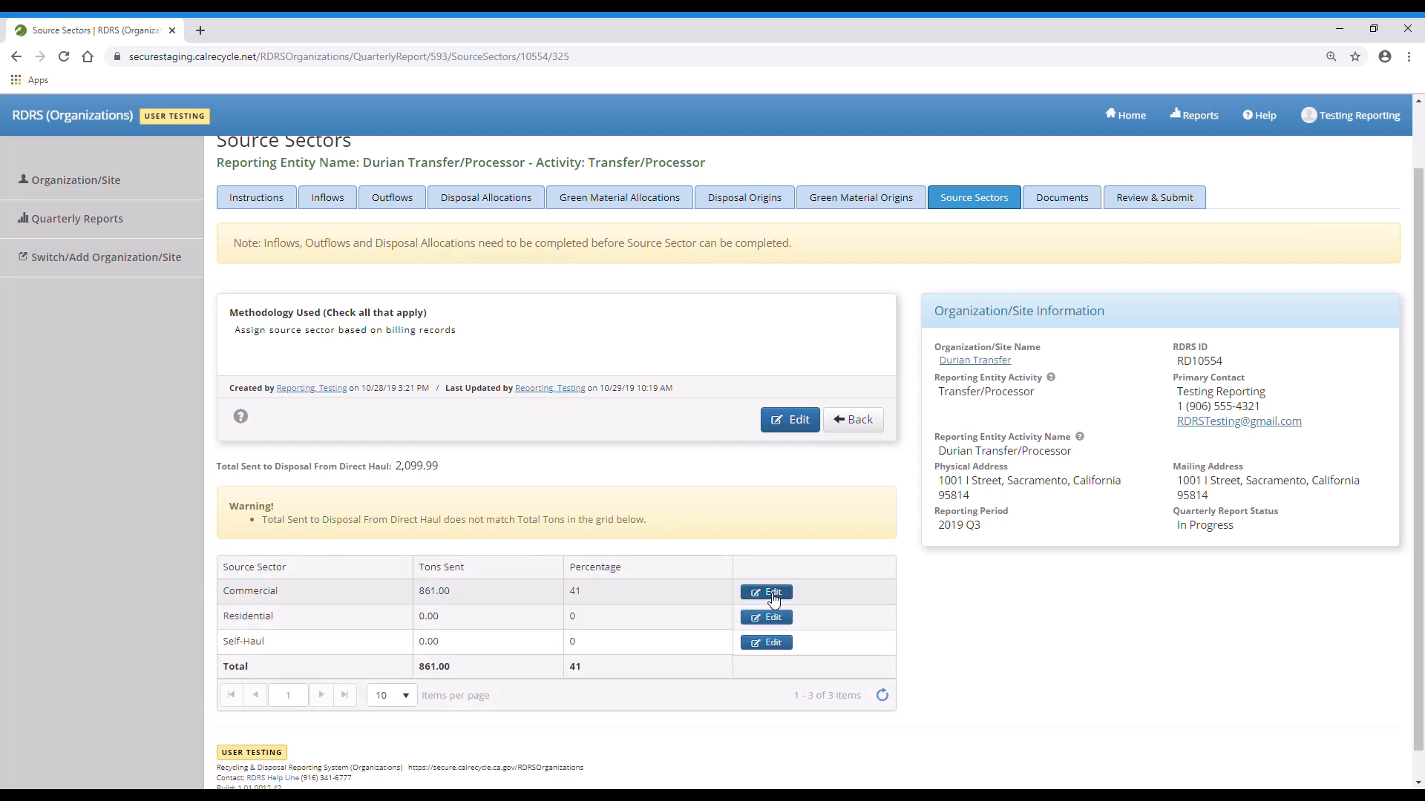
- Set the Residential source sector's percentage to 33 and save the row
{"action": "left_click", "coordinate": [775, 629]}
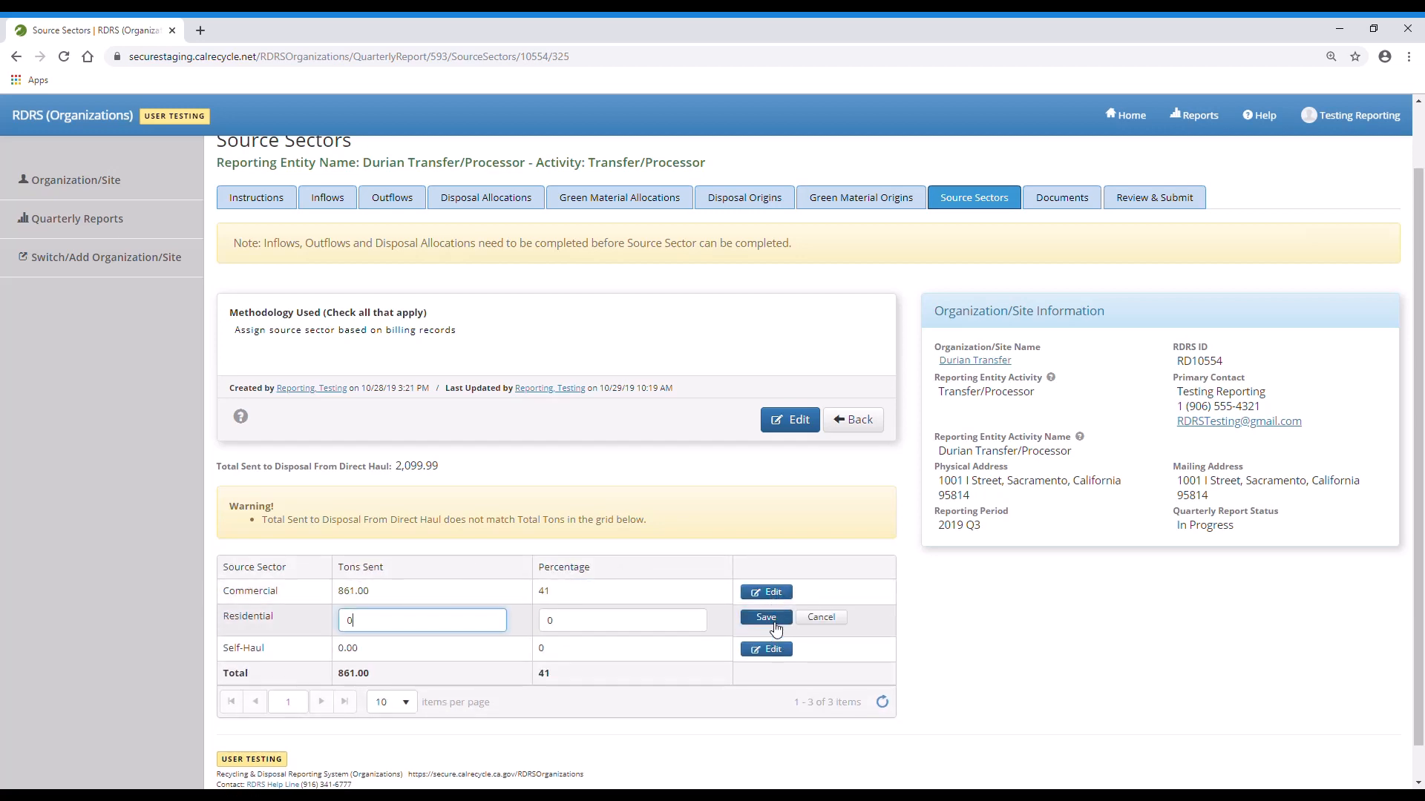
{"action": "left_click", "coordinate": [689, 623]}
{"action": "key", "text": "BackSpace"}
{"action": "type", "text": "33"}
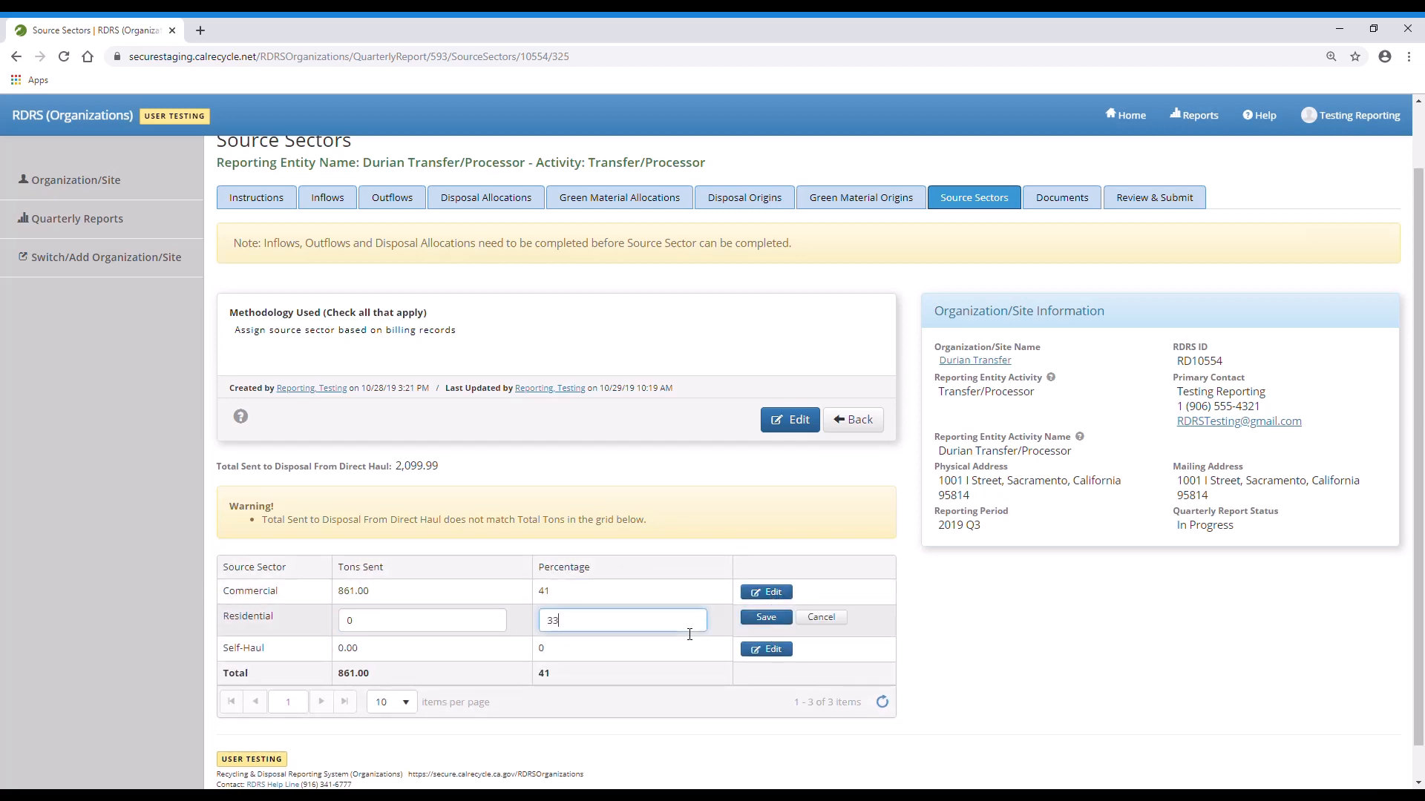
{"action": "left_click", "coordinate": [784, 620]}
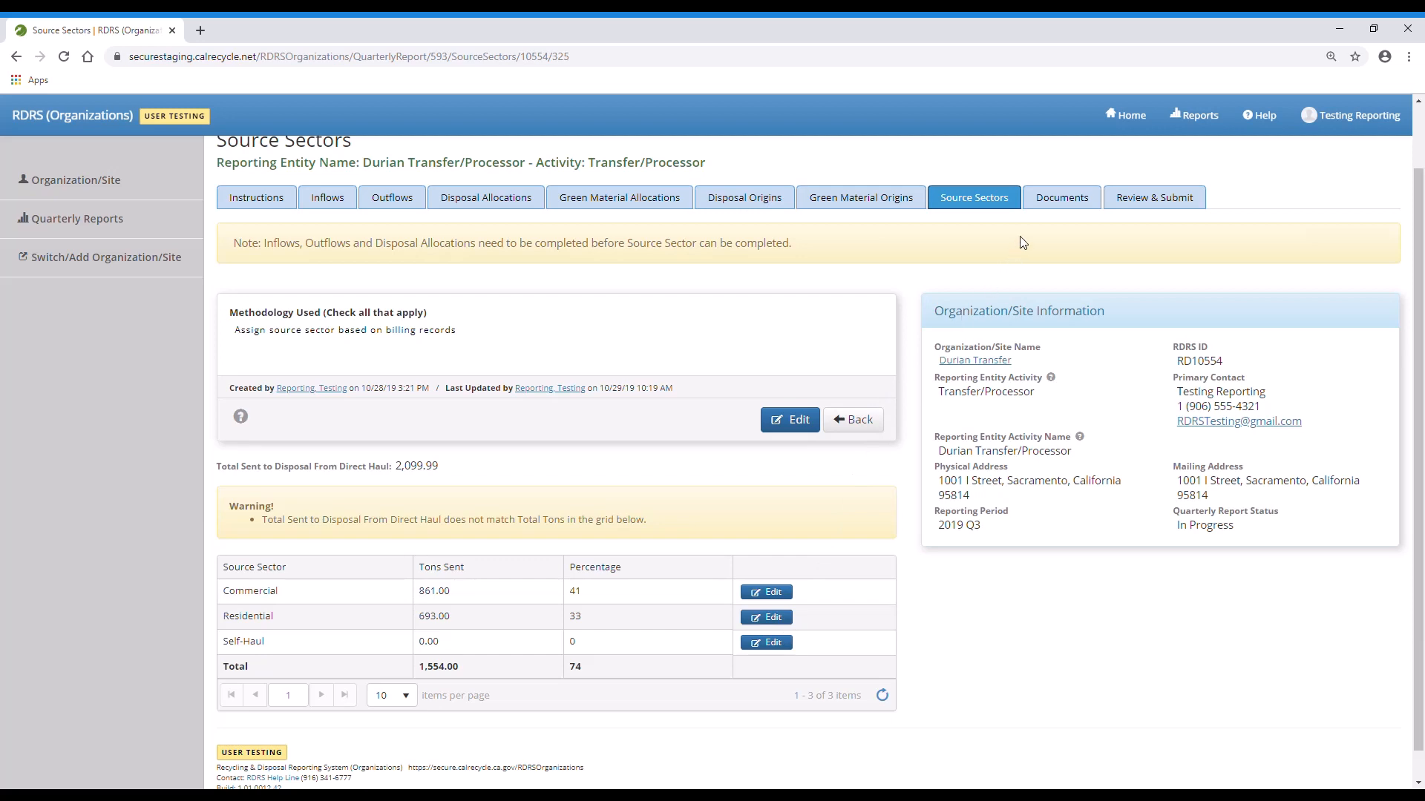
- Check the Documents page and the inflow and outflow summaries in Review & Submit, and run the quarterly report review
{"action": "left_click", "coordinate": [1056, 205]}
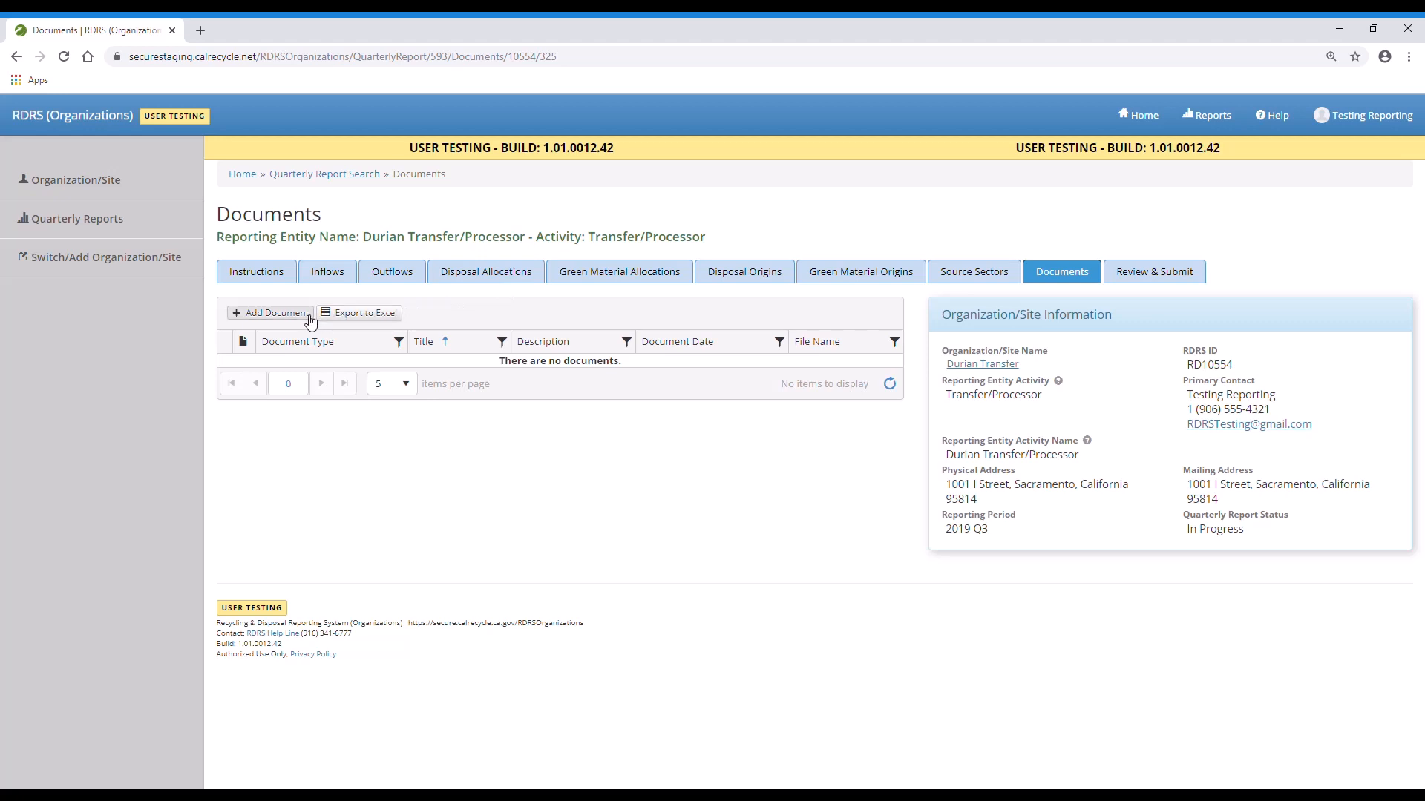
{"action": "left_click", "coordinate": [1131, 274]}
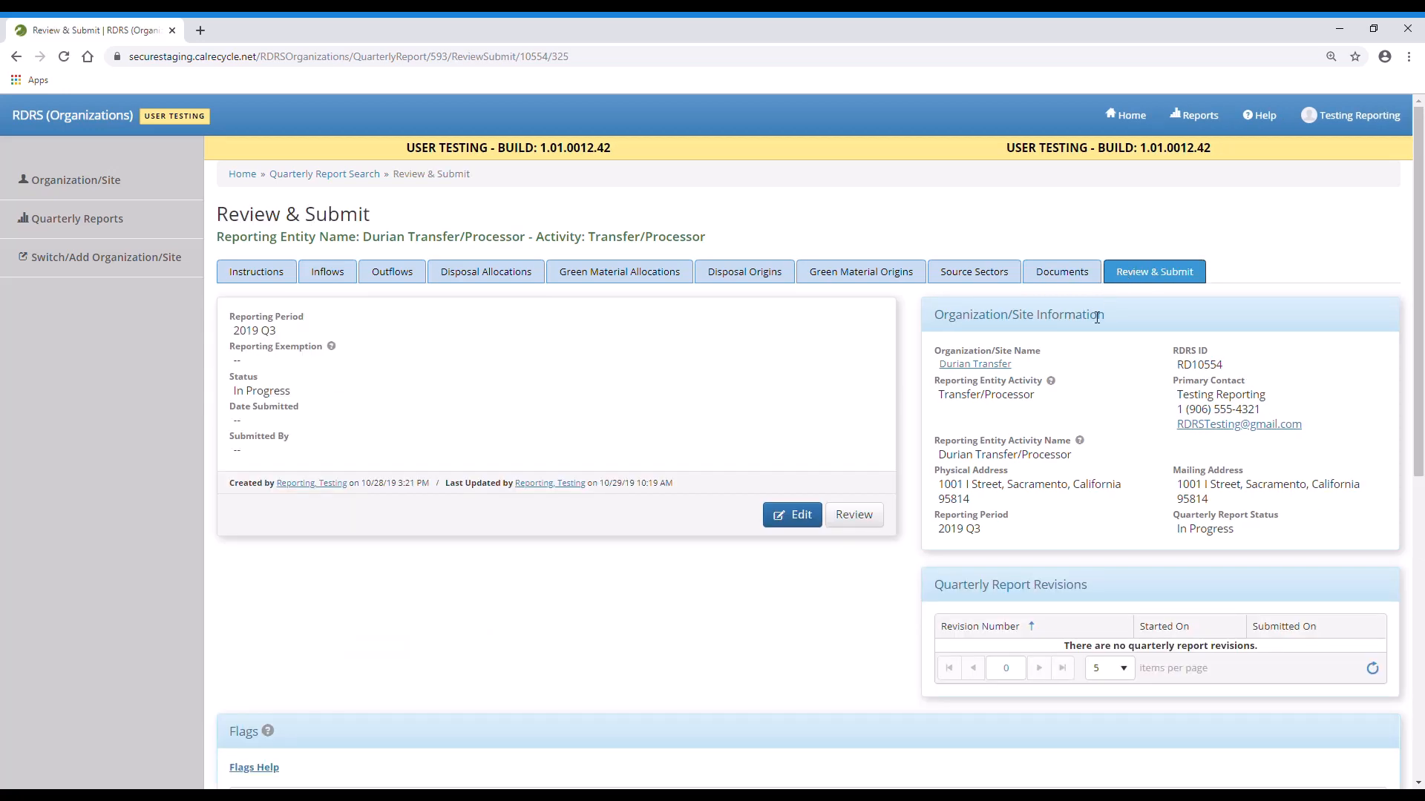
{"action": "scroll", "coordinate": [884, 445], "scroll_direction": "down", "scroll_amount": 3}
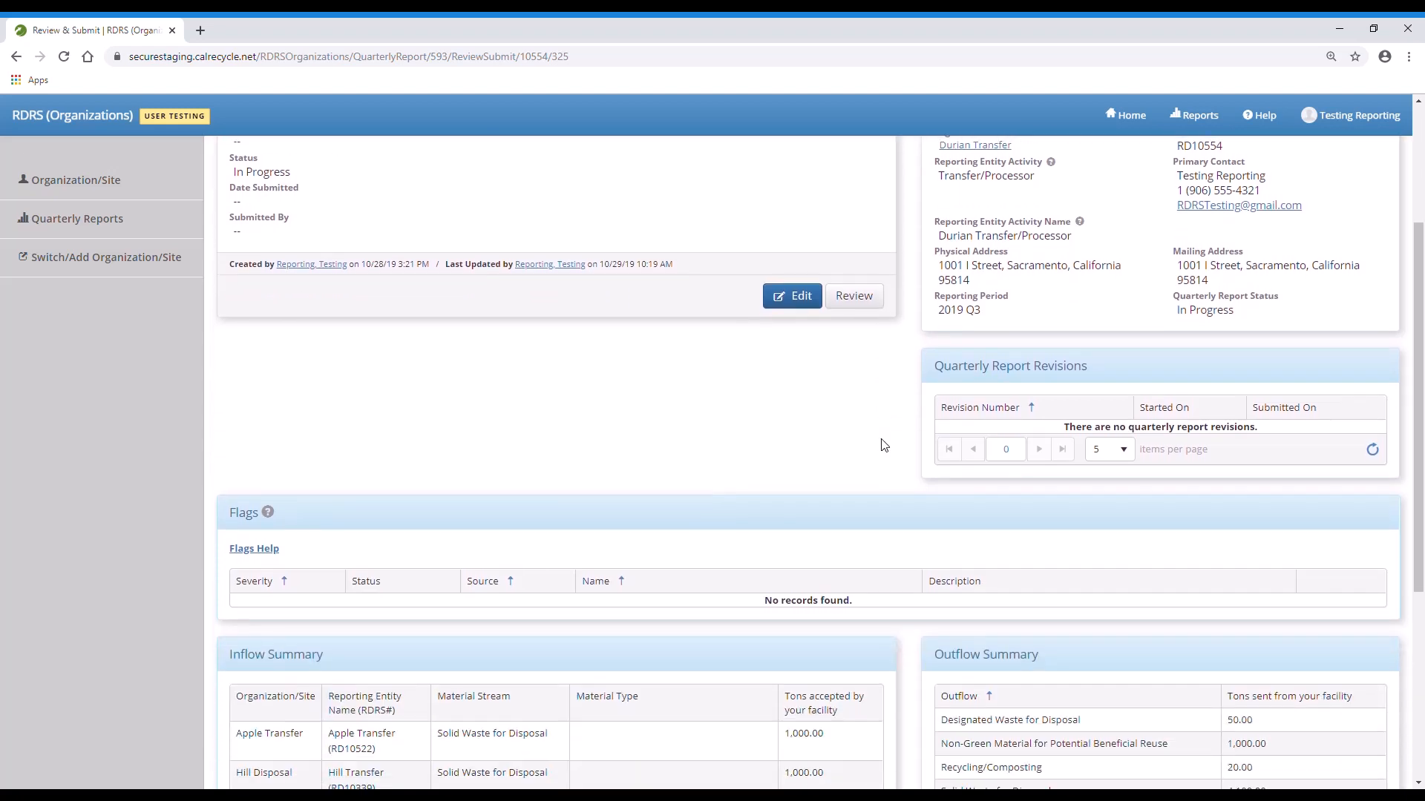
{"action": "scroll", "coordinate": [883, 445], "scroll_direction": "down", "scroll_amount": 3}
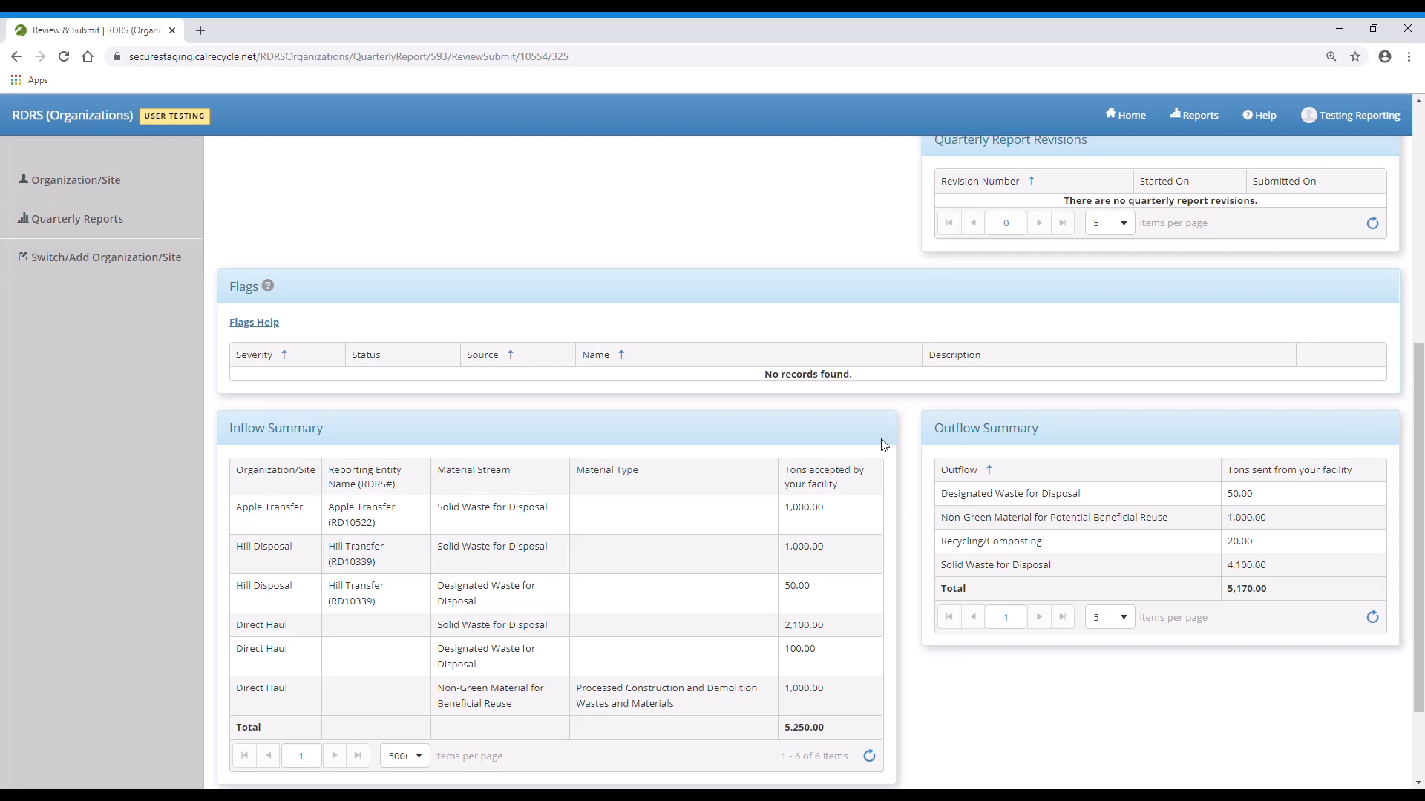
{"action": "scroll", "coordinate": [883, 444], "scroll_direction": "up", "scroll_amount": 5}
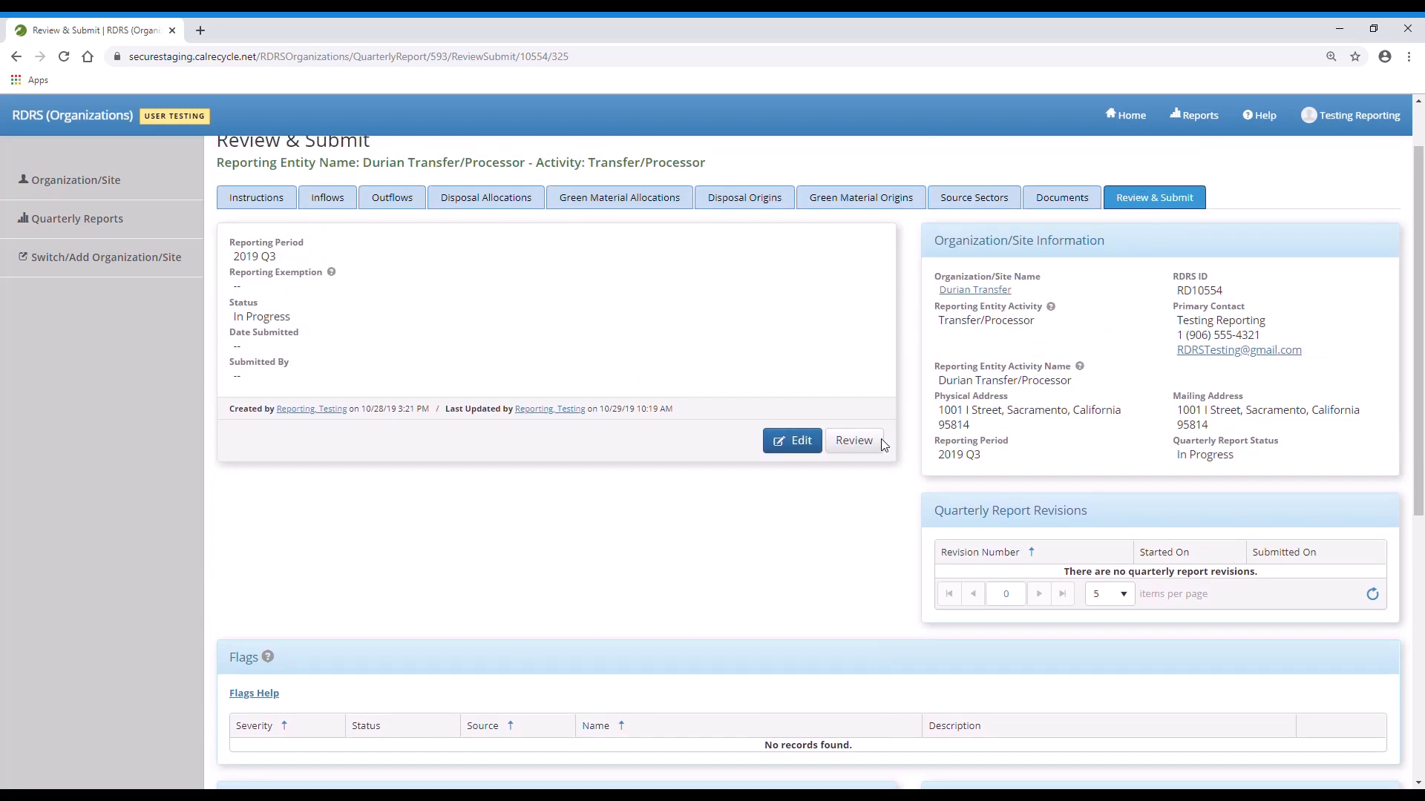
{"action": "left_click", "coordinate": [880, 444]}
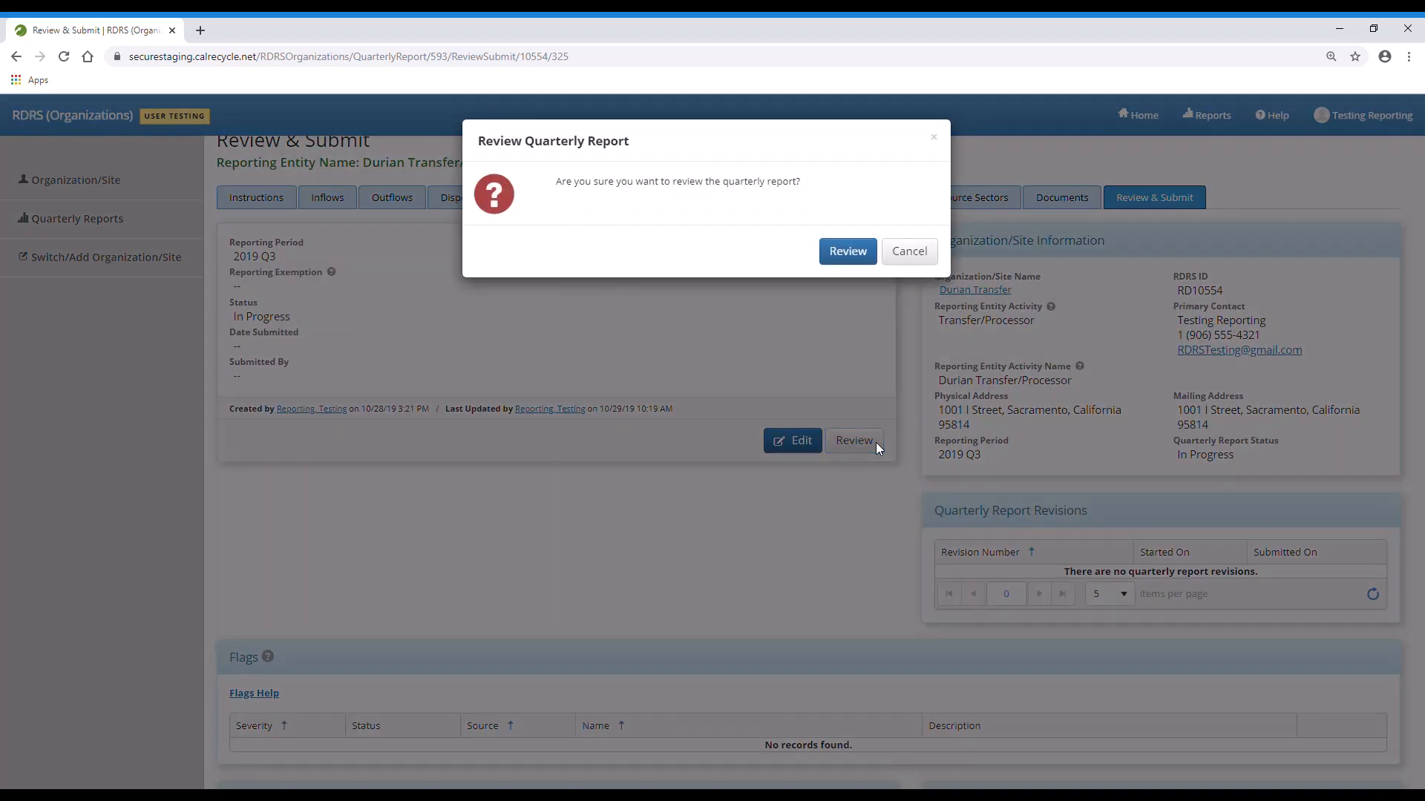
{"action": "left_click", "coordinate": [859, 253]}
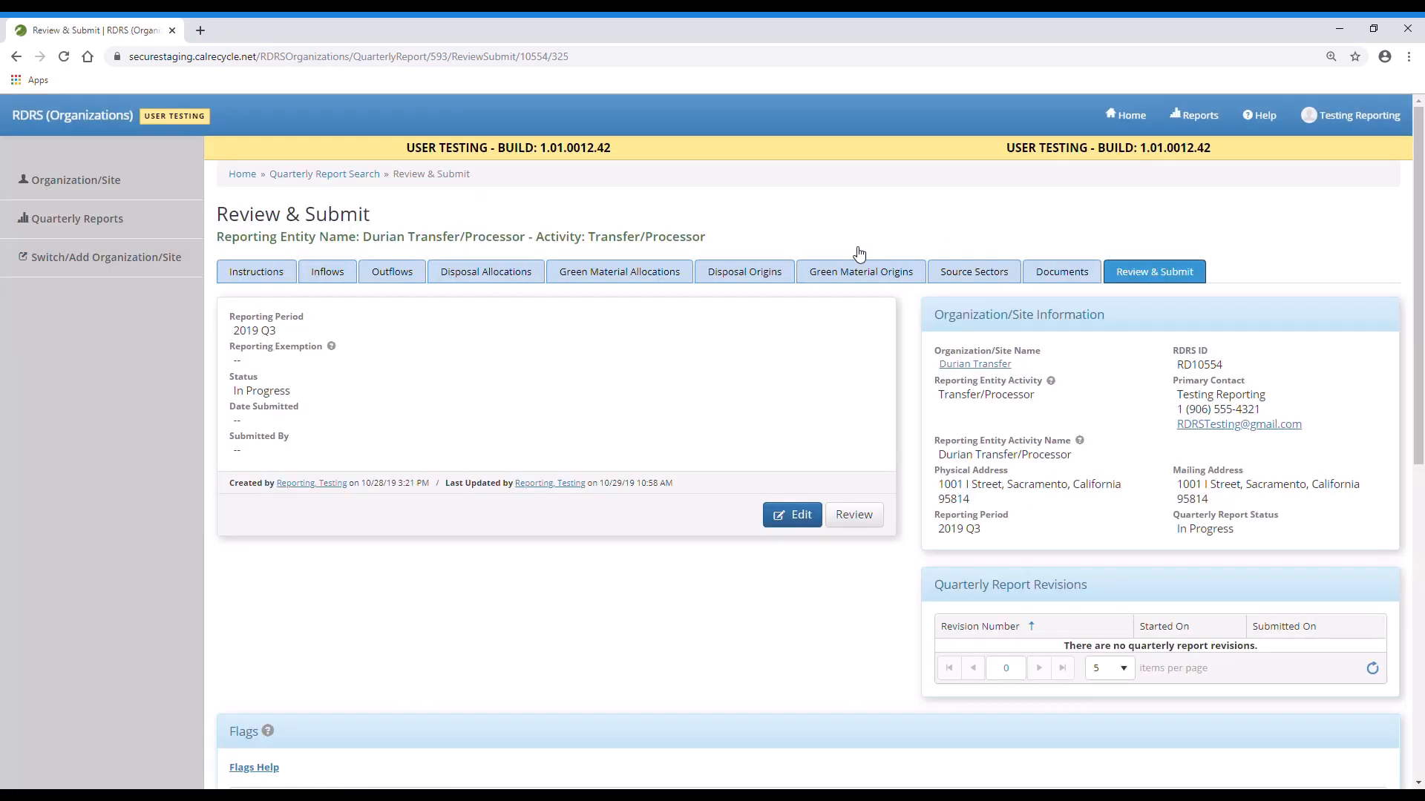
- Open Source Sectors from the report's flags, set the Self-Haul percentage to 26, and save the row
{"action": "scroll", "coordinate": [858, 254], "scroll_direction": "down", "scroll_amount": 3}
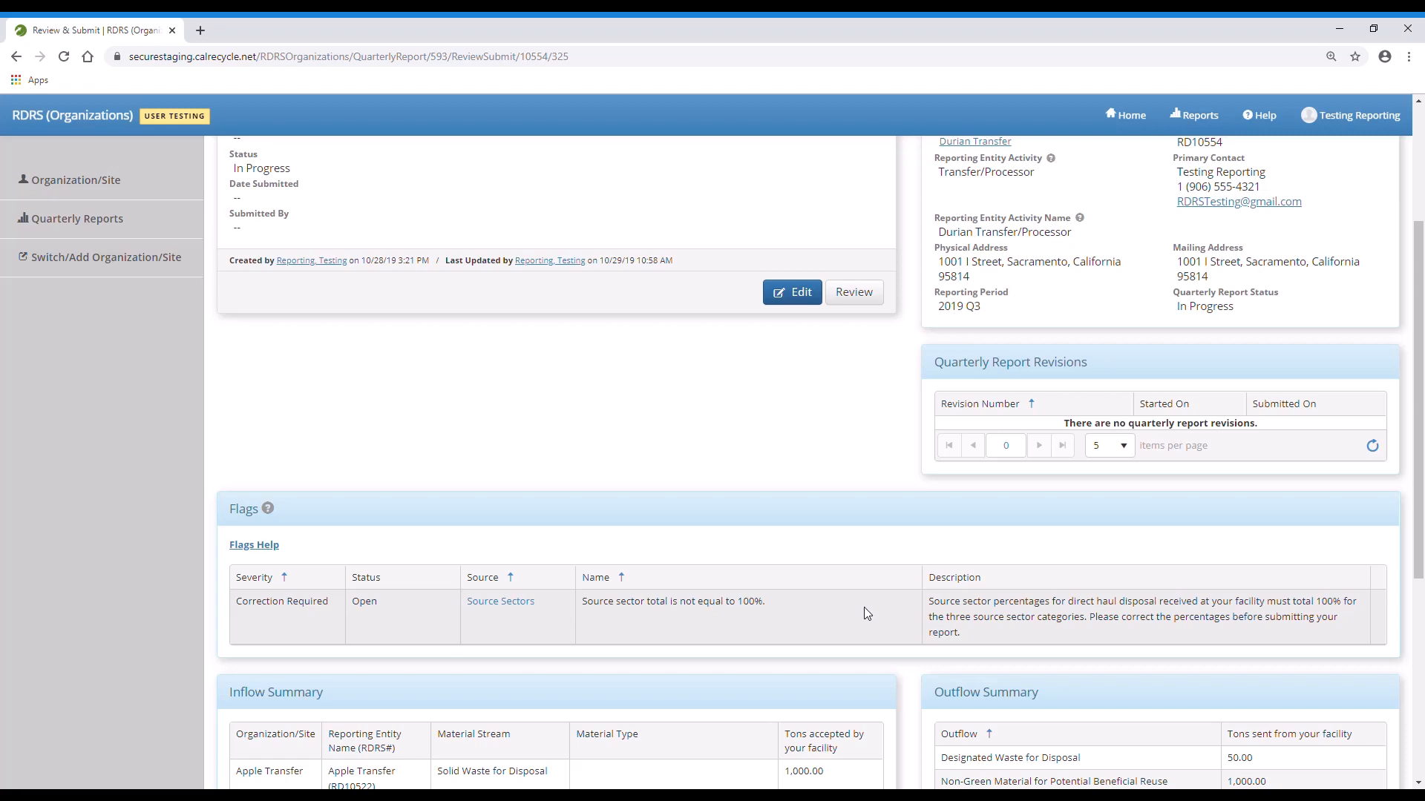
{"action": "left_click", "coordinate": [530, 605]}
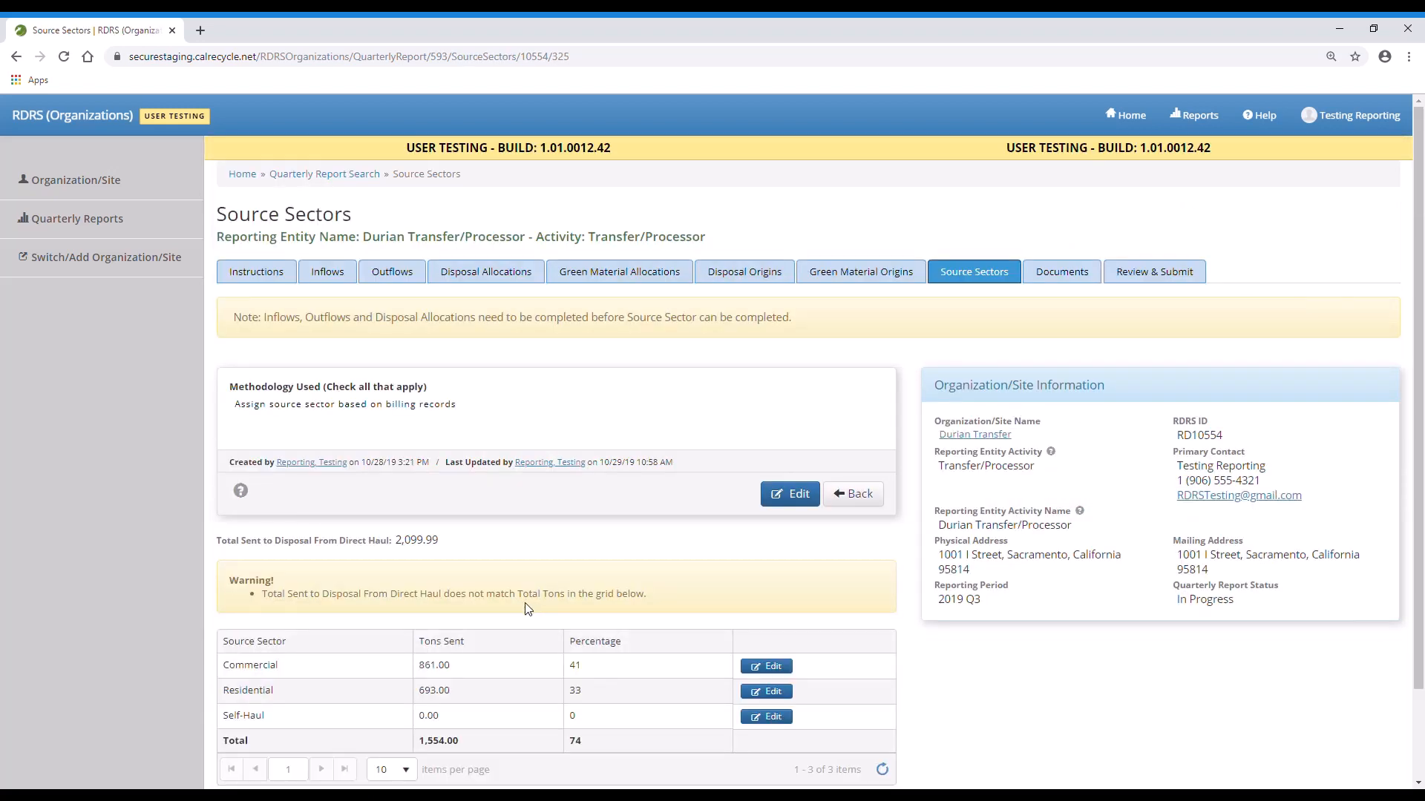
{"action": "scroll", "coordinate": [528, 609], "scroll_direction": "down", "scroll_amount": 1}
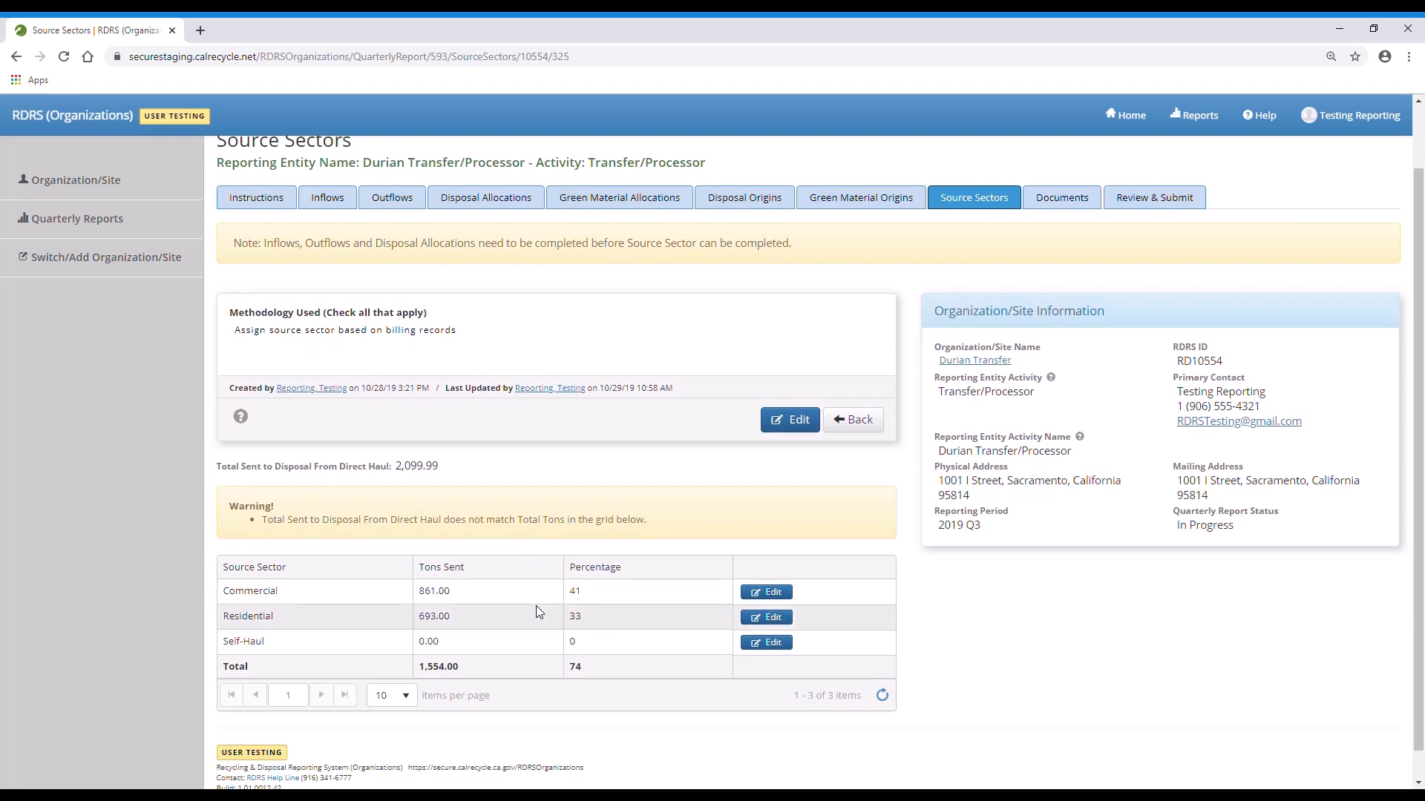
{"action": "left_click", "coordinate": [769, 643]}
{"action": "left_click", "coordinate": [690, 649]}
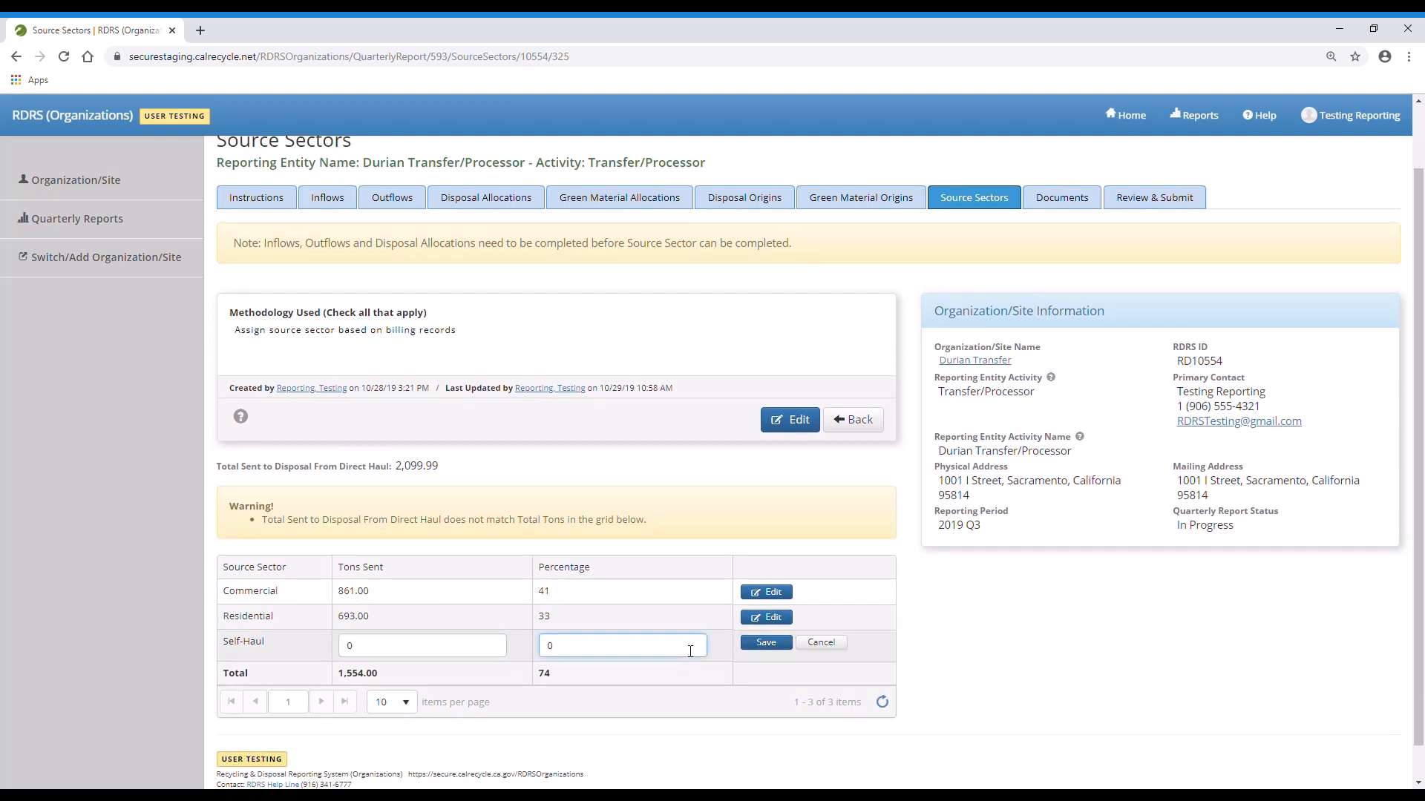
{"action": "type", "text": "26"}
{"action": "left_click", "coordinate": [768, 644]}
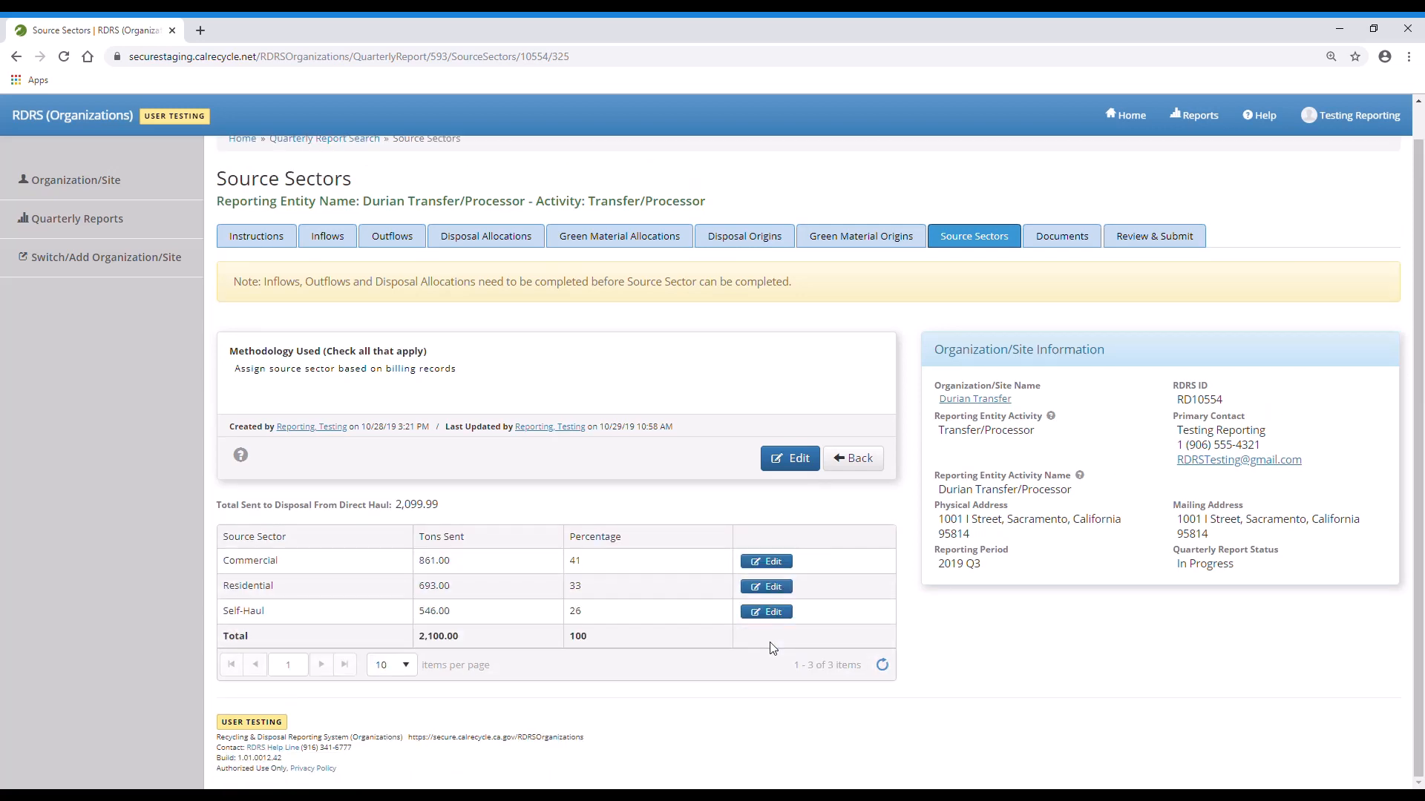
- Return to Review & Submit, rerun the quarterly report review, and check the status of the source sectors flag
{"action": "left_click", "coordinate": [1185, 239]}
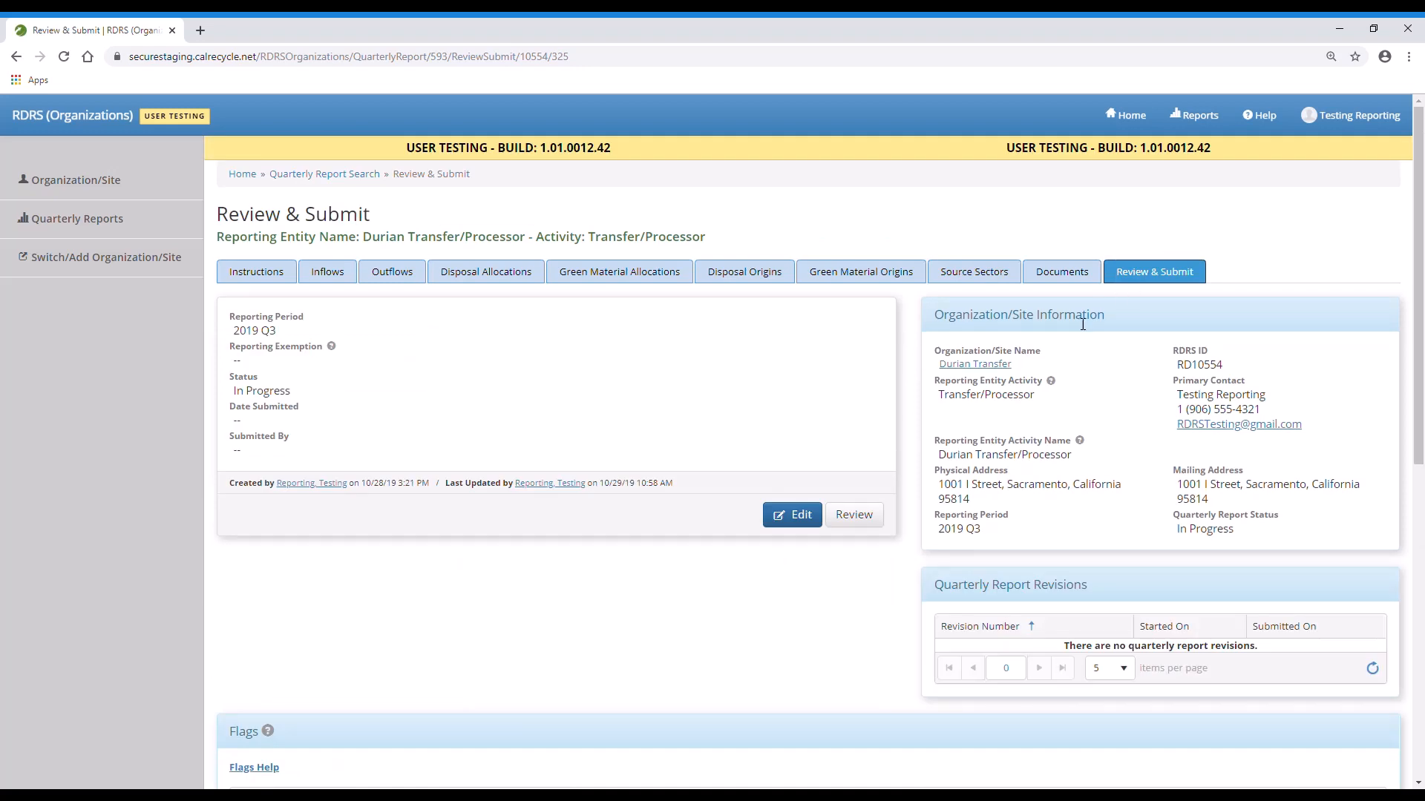
{"action": "left_click", "coordinate": [873, 520]}
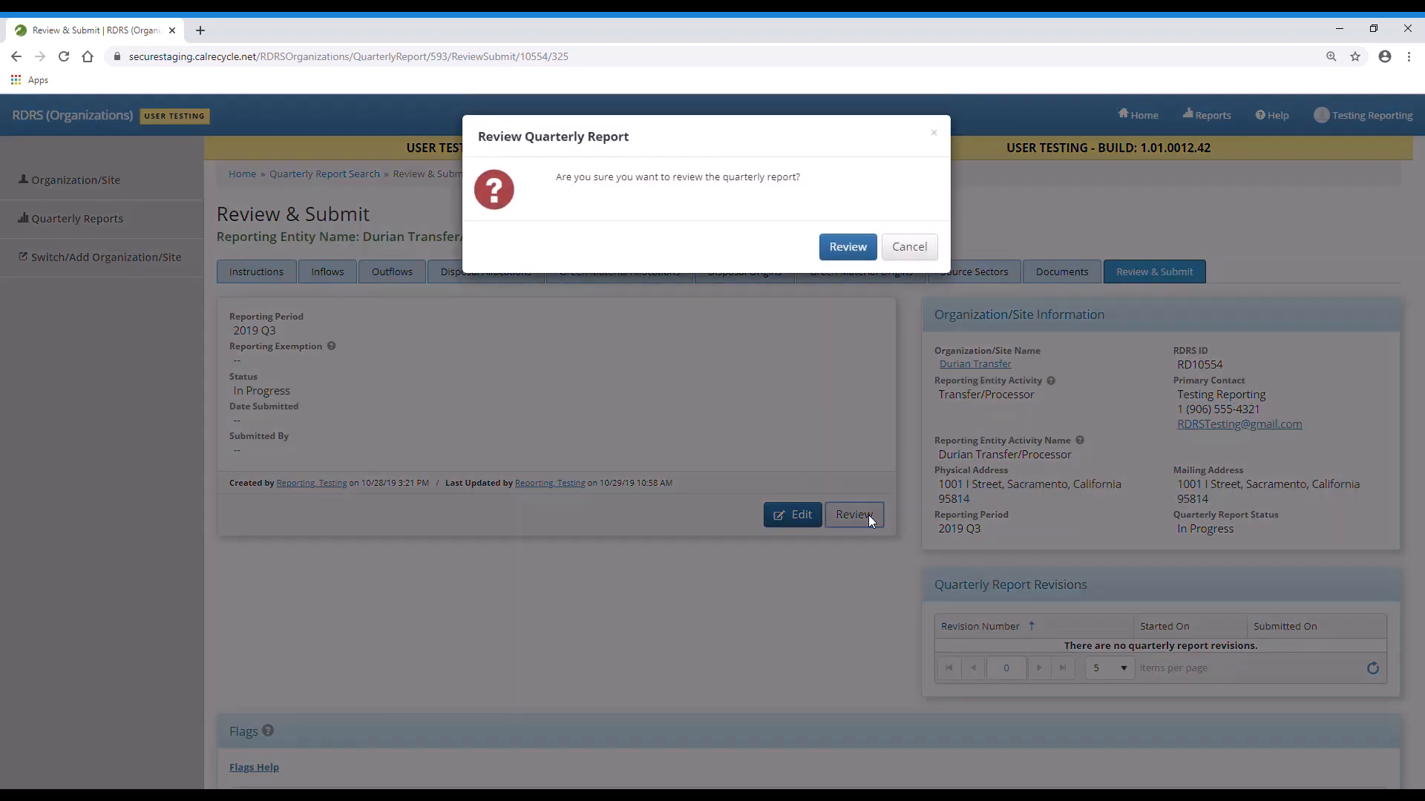
{"action": "left_click", "coordinate": [855, 251]}
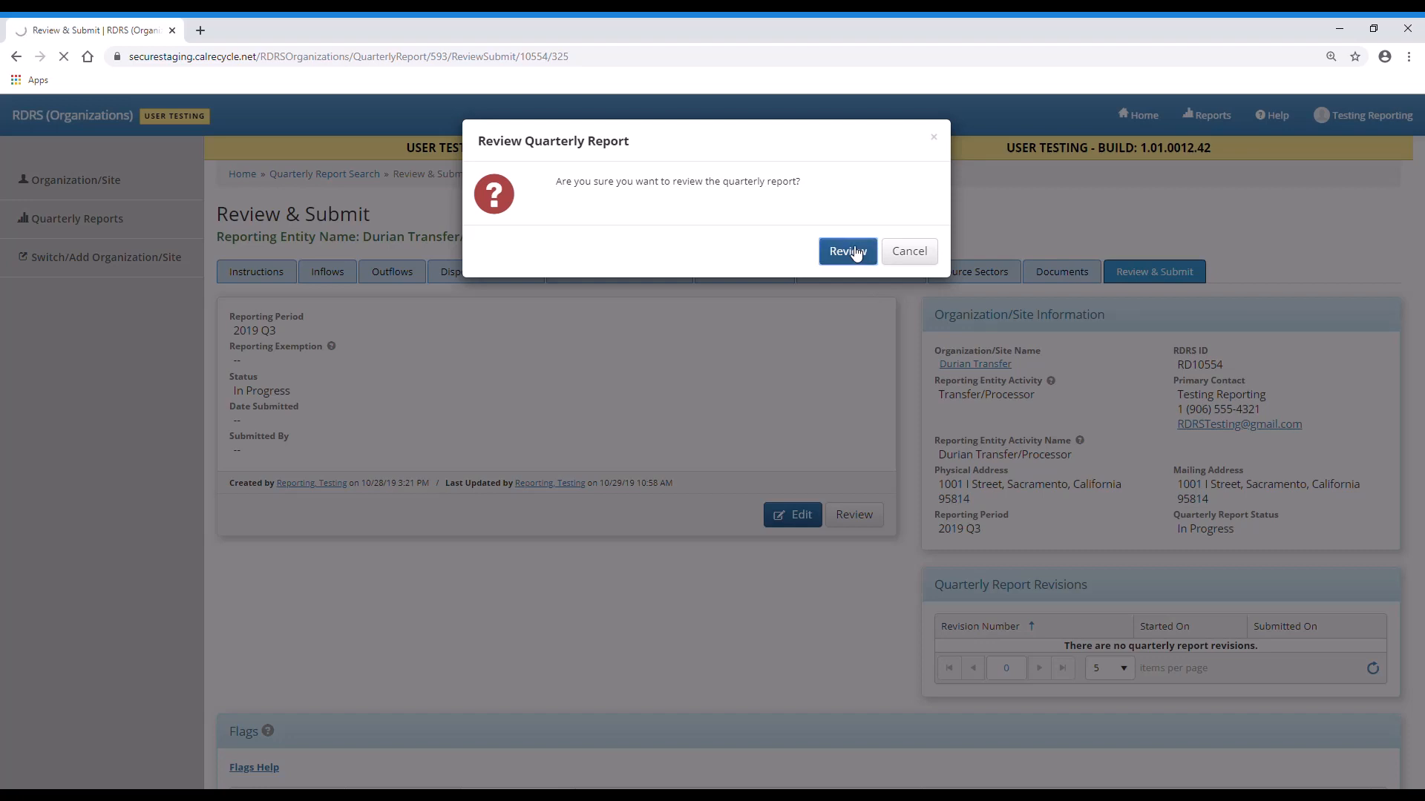
{"action": "scroll", "coordinate": [856, 254], "scroll_direction": "down", "scroll_amount": 1}
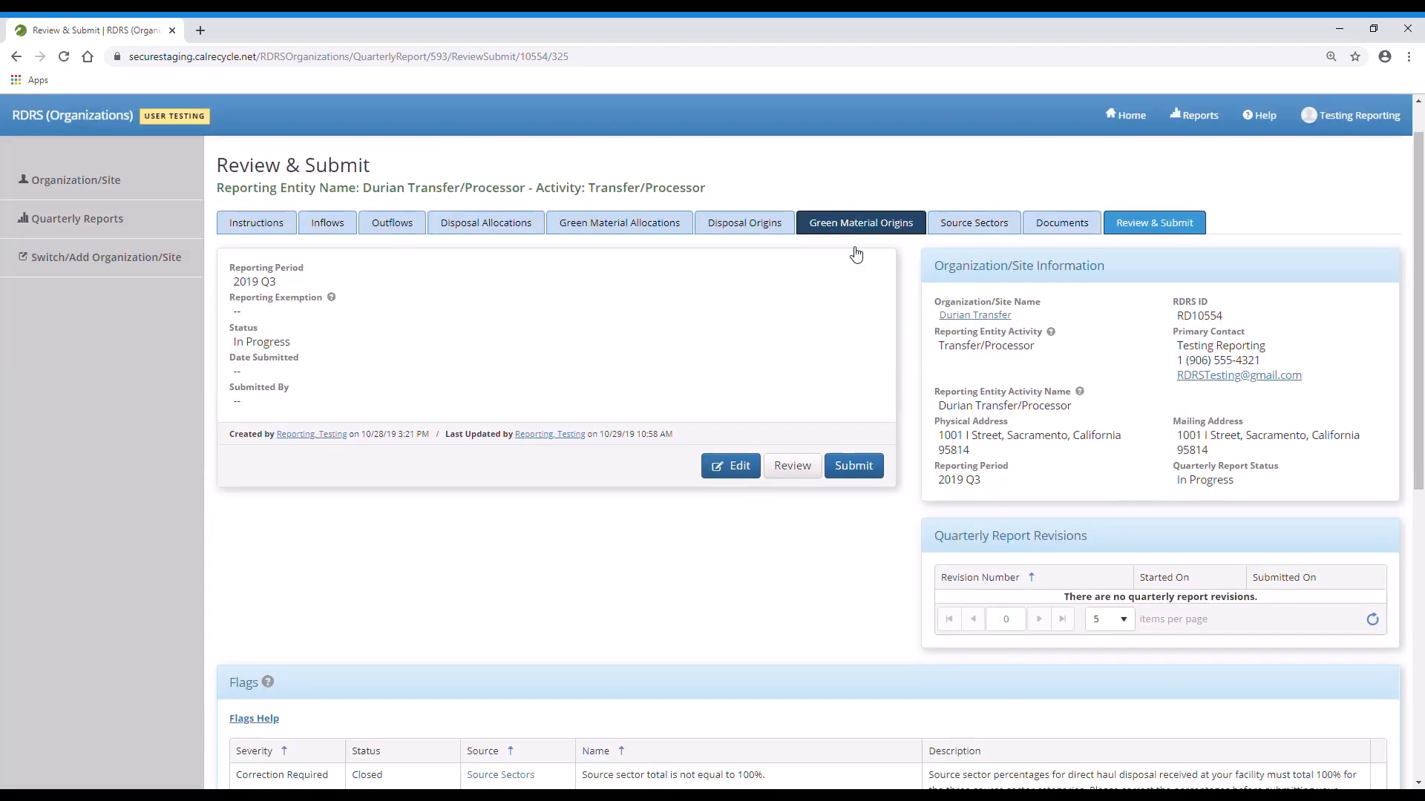
{"action": "scroll", "coordinate": [855, 254], "scroll_direction": "down", "scroll_amount": 2}
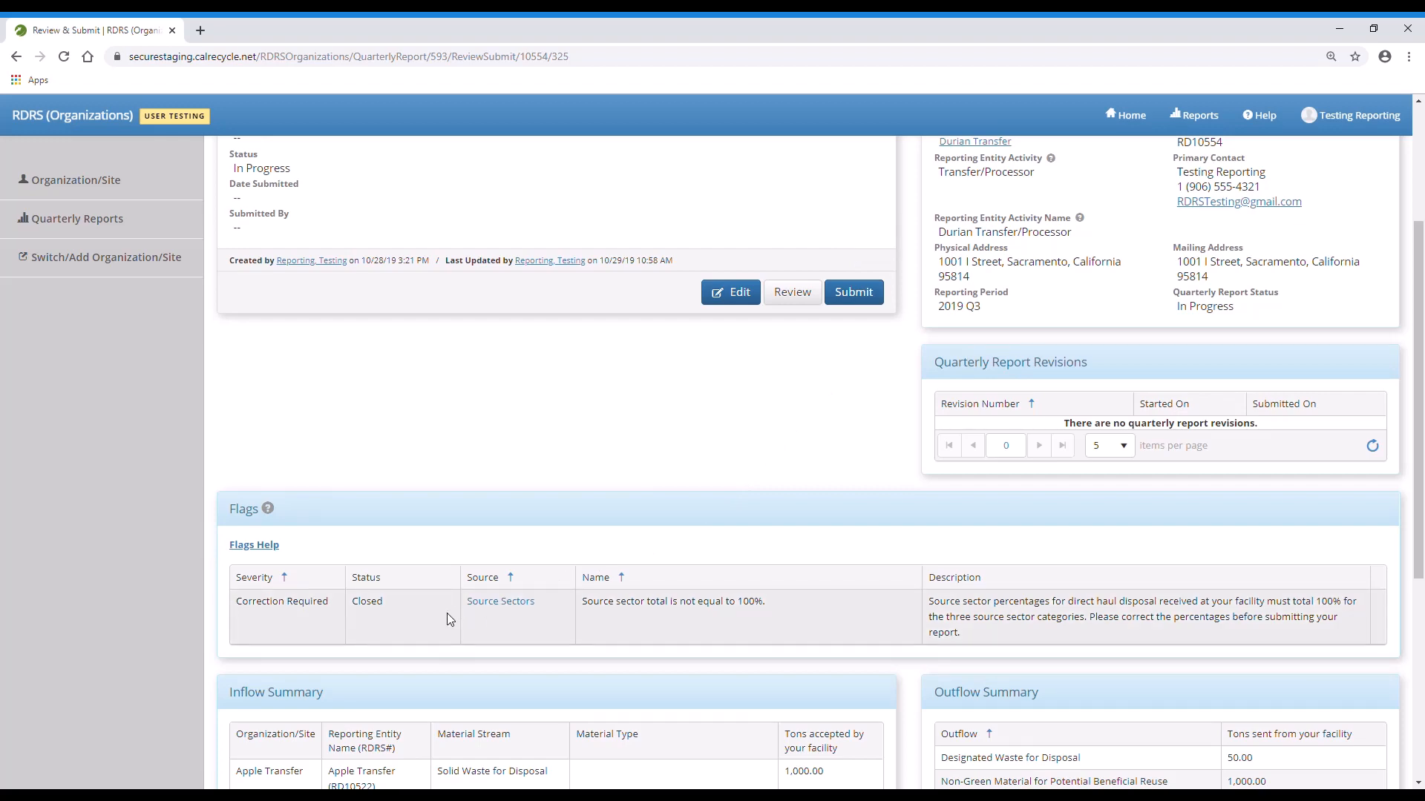
- Submit the 2019 Q3 quarterly report with its certification and close the submission notice without taking the survey
{"action": "left_click", "coordinate": [878, 308]}
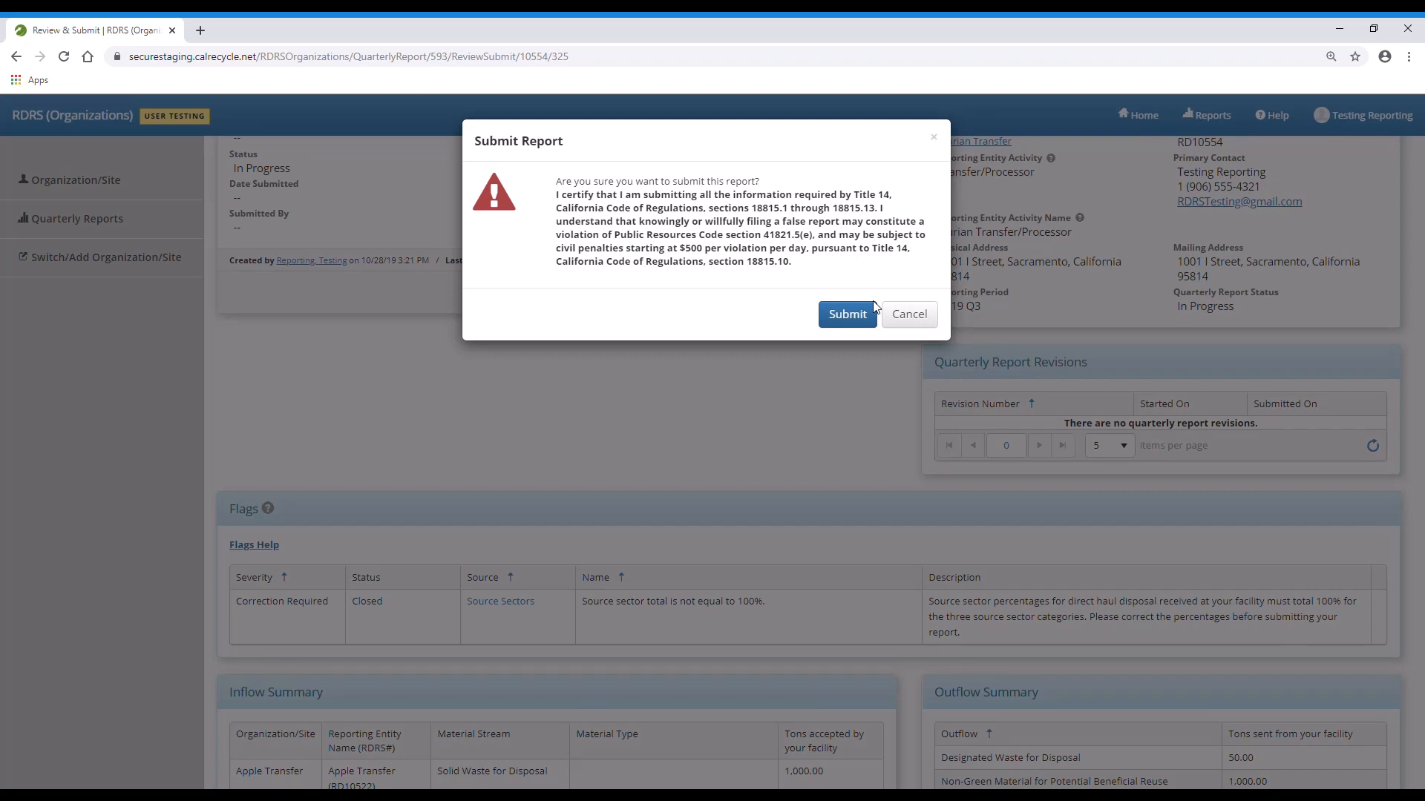
{"action": "left_click", "coordinate": [873, 316]}
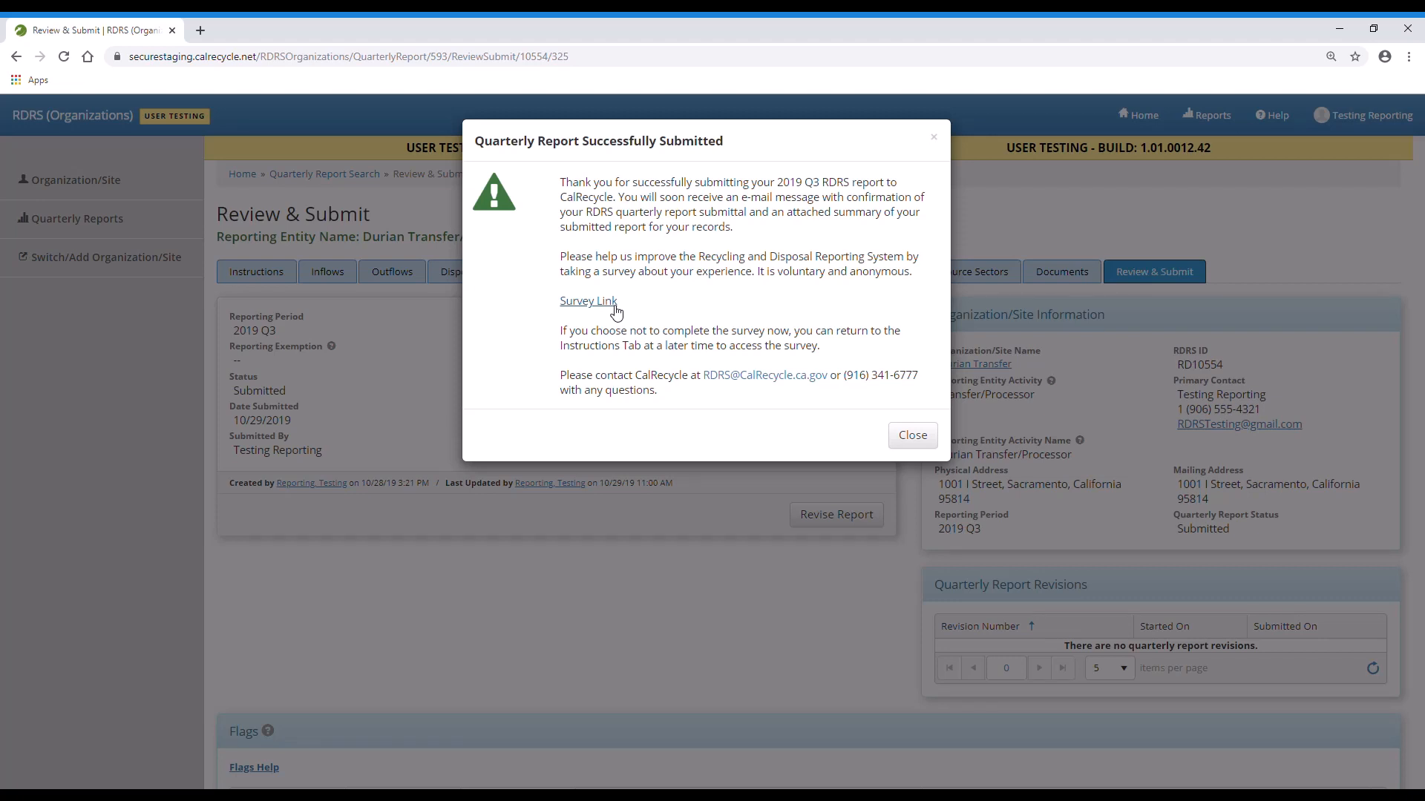
{"action": "left_click", "coordinate": [912, 436]}
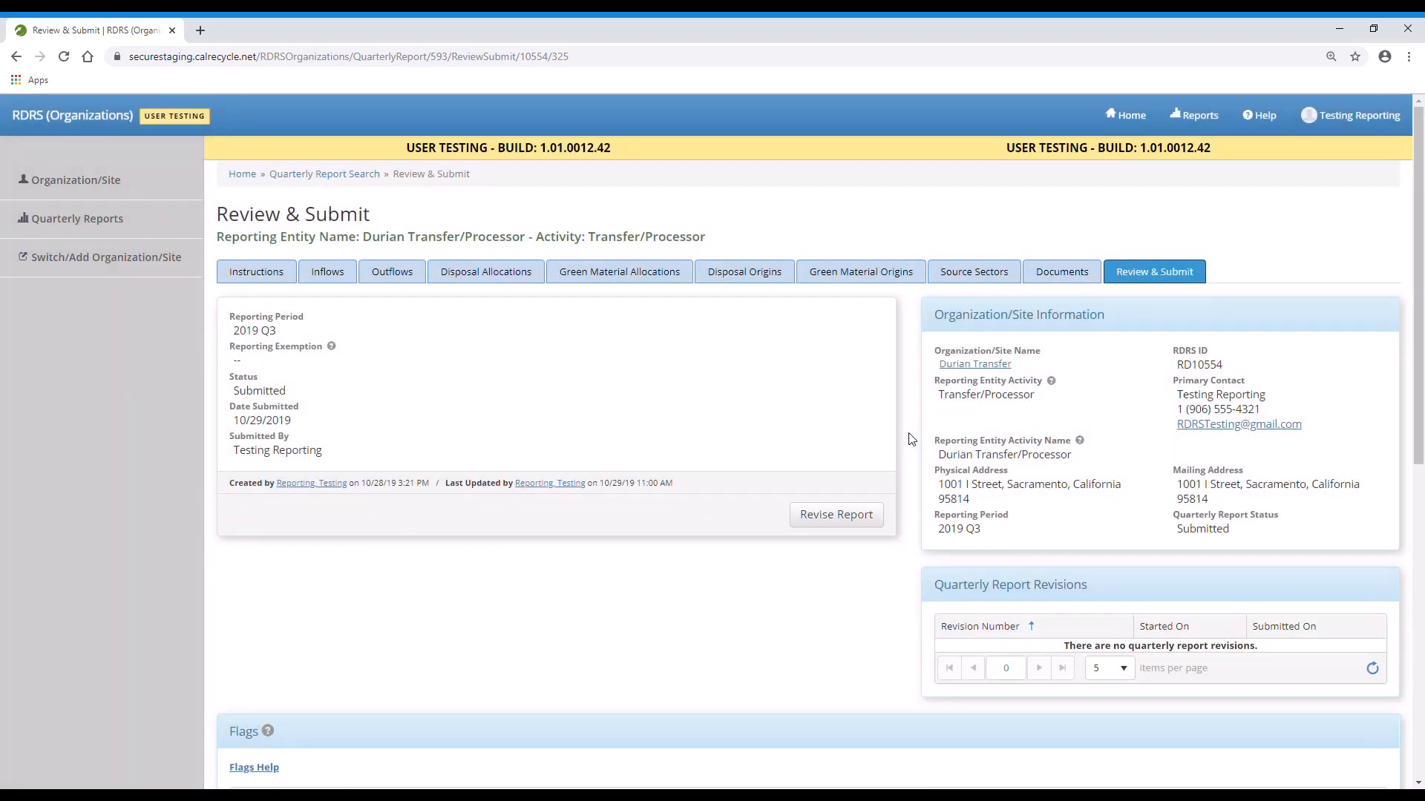